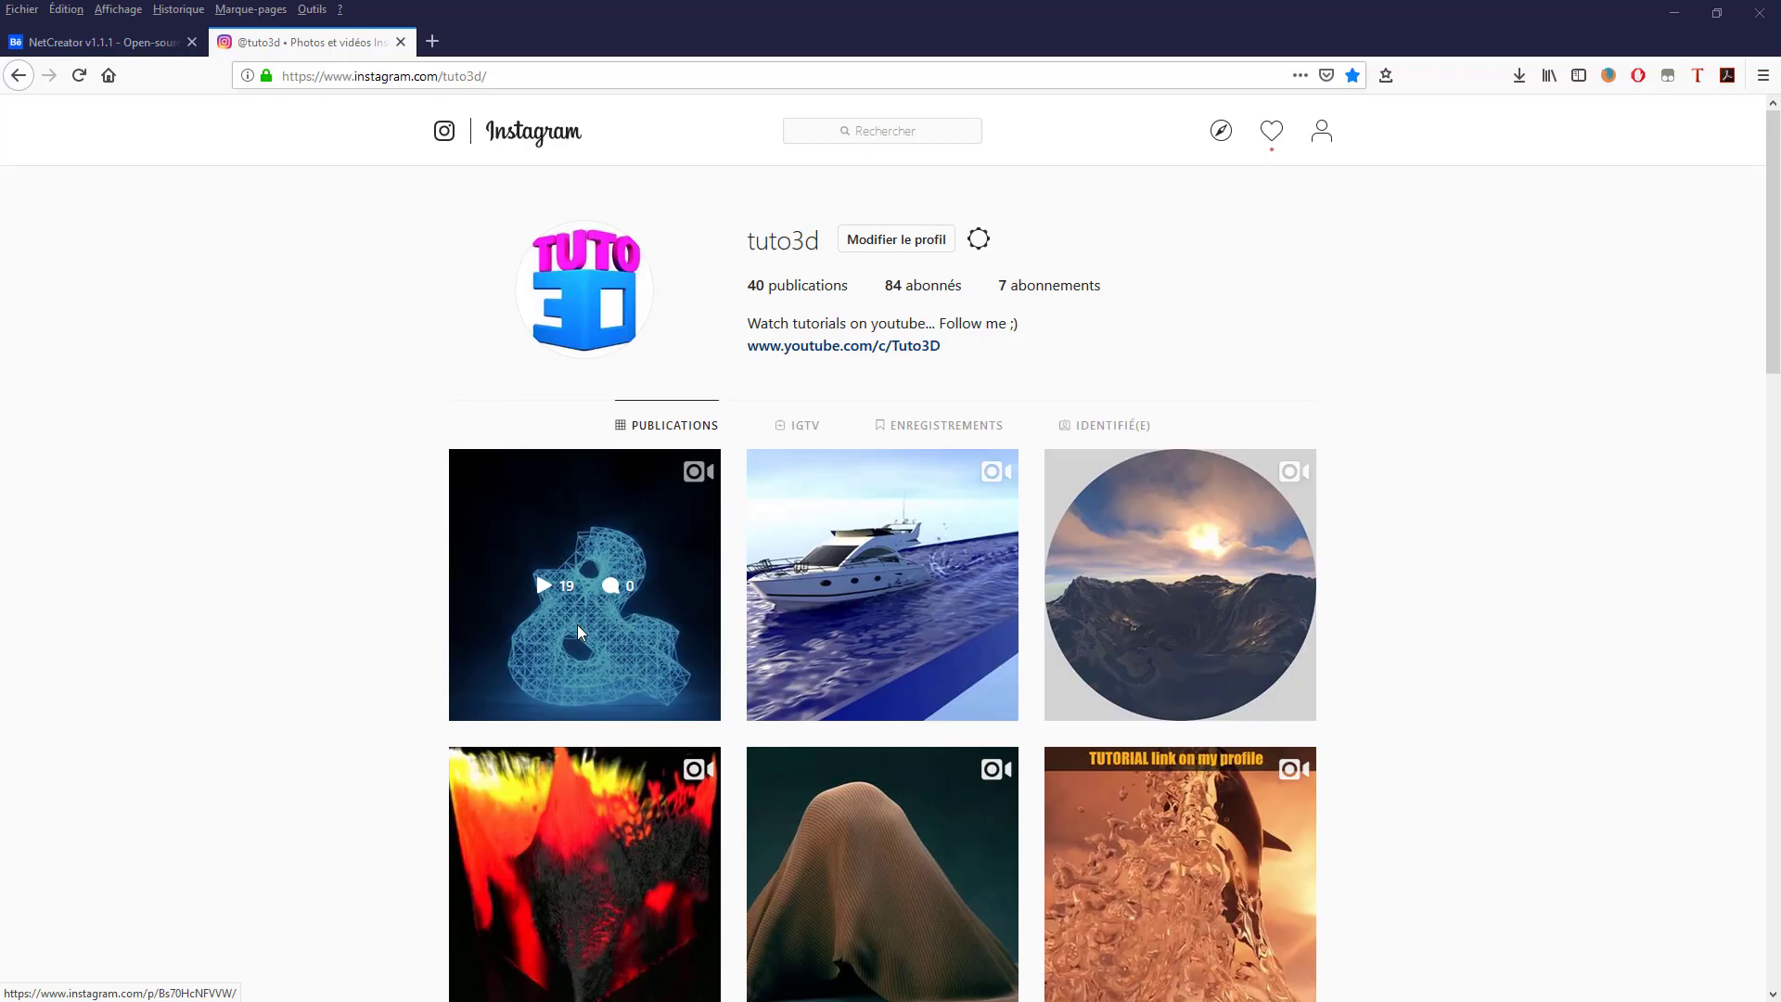
Open the tuto3d wireframe ampersand video post and play the video
click(578, 624)
click(724, 559)
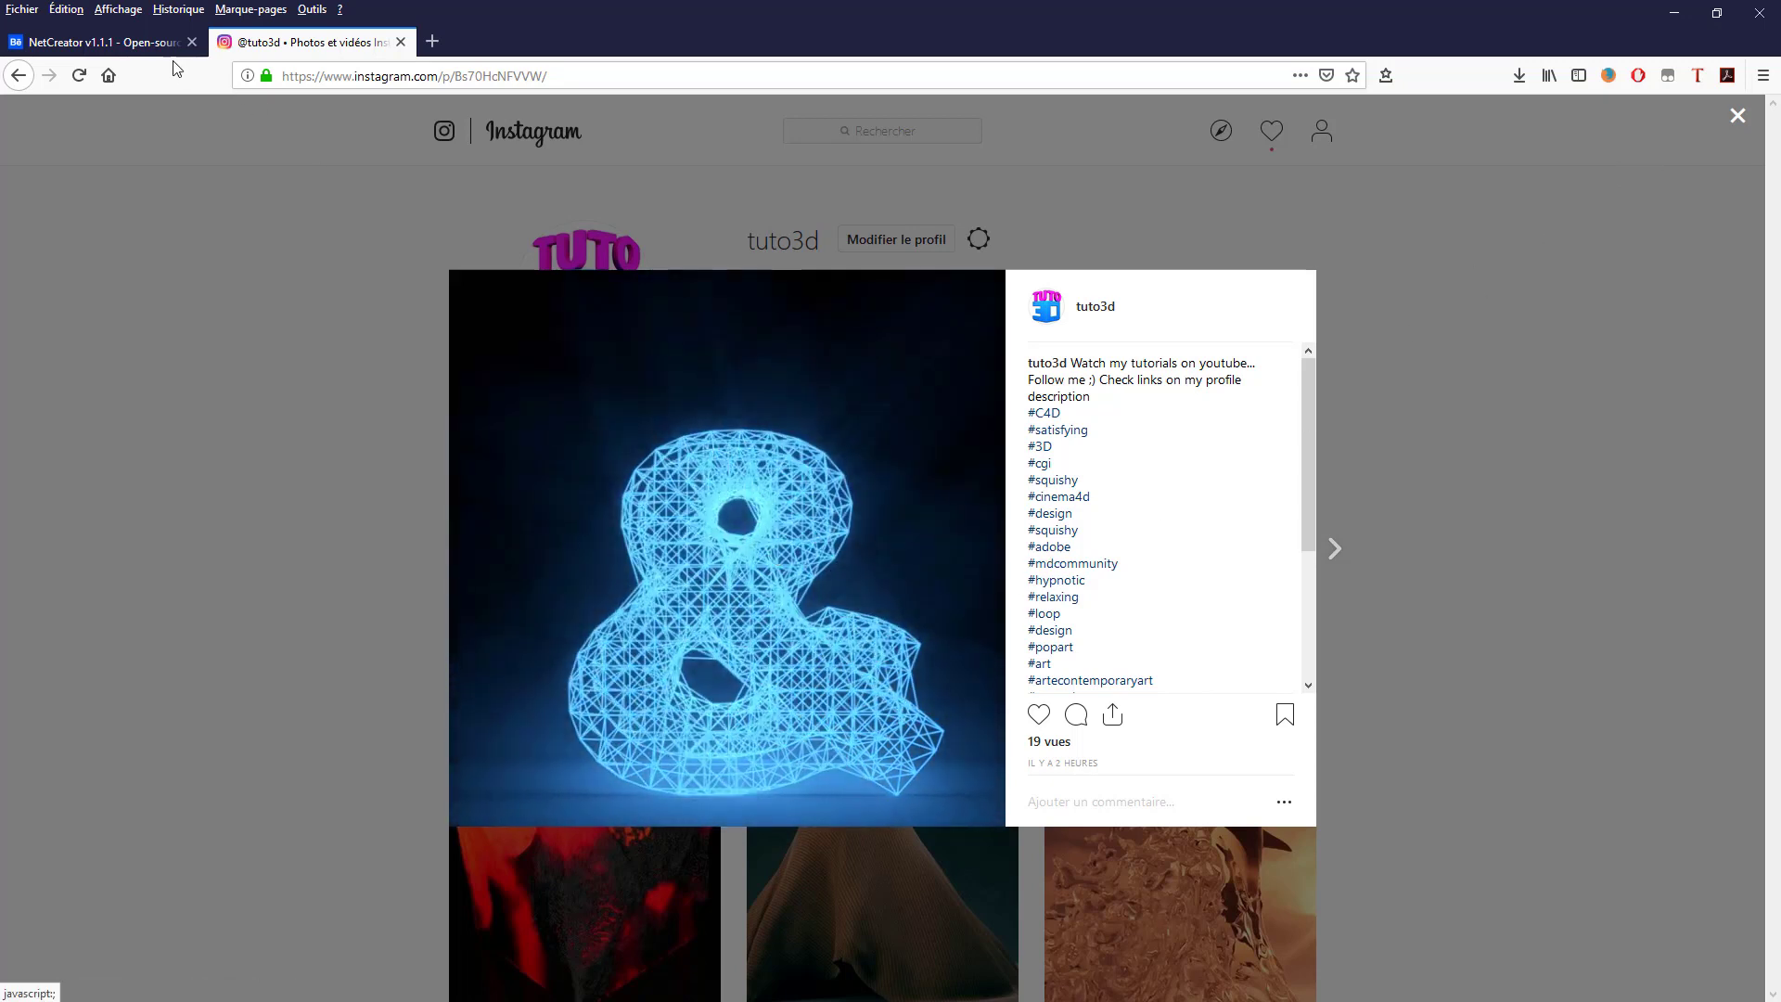
Browse the NetCreator Behance project and follow its download link to the GitHub v1.1.1 release
click(90, 42)
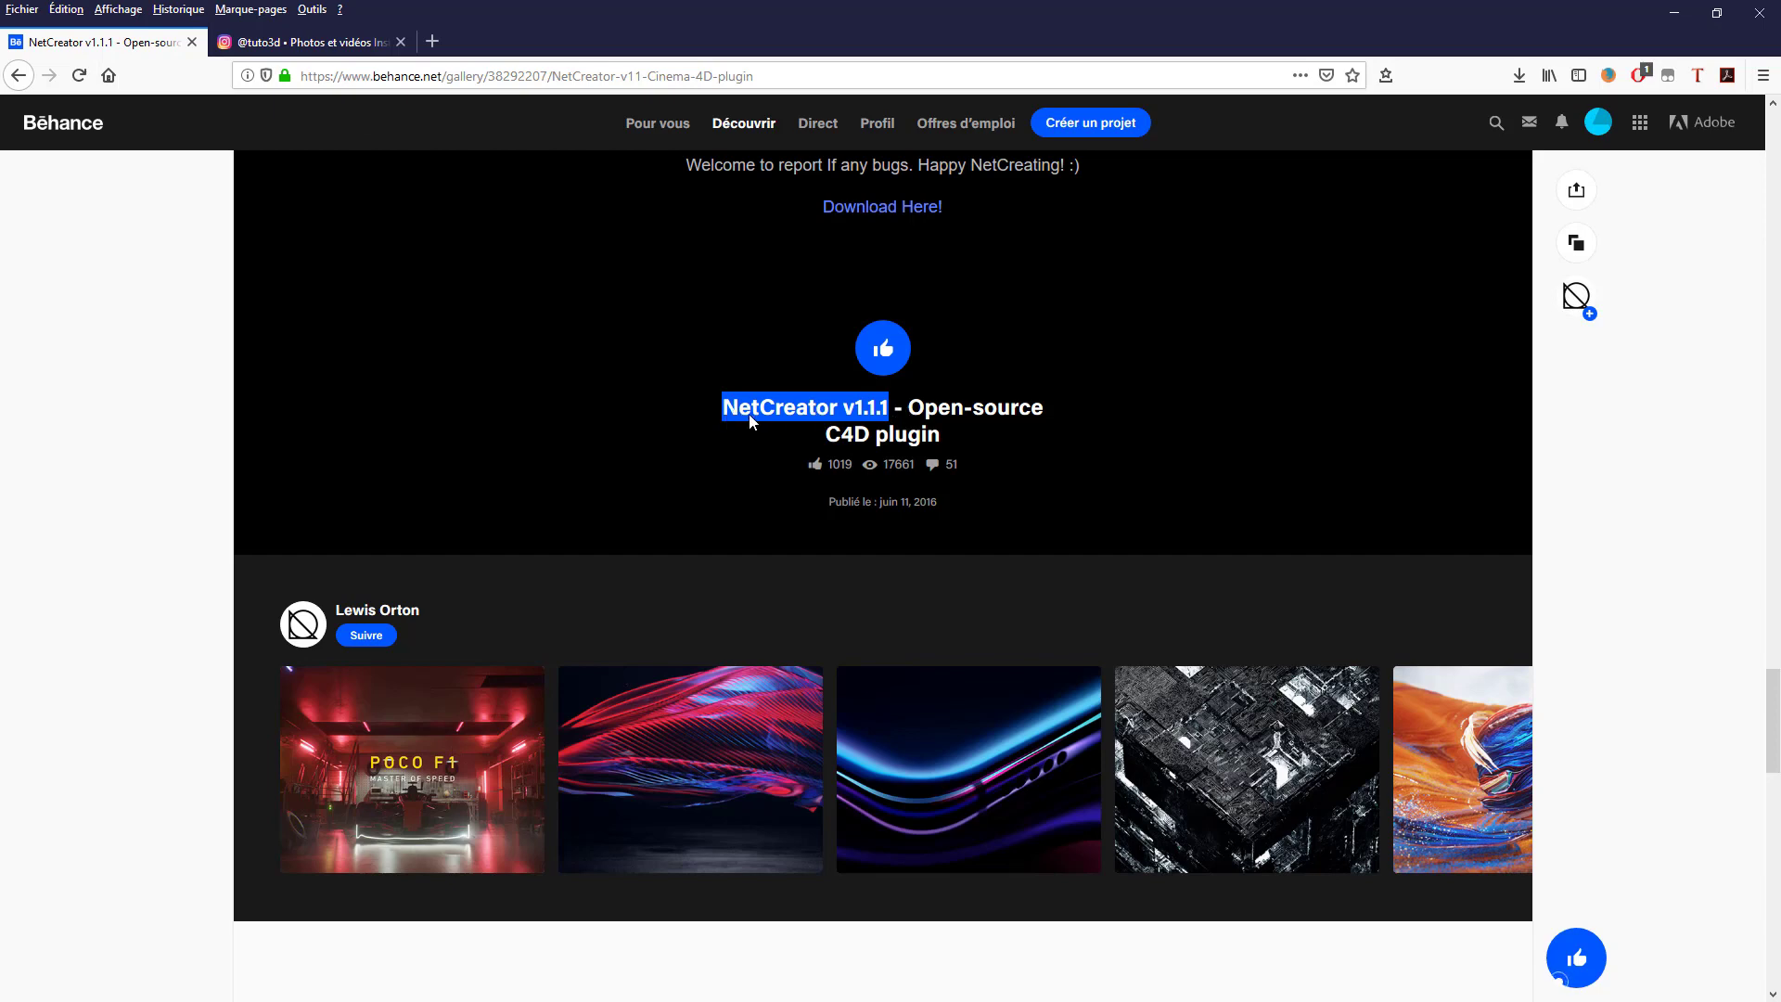
scroll(631, 445, up, 3)
scroll(613, 459, up, 1)
scroll(623, 499, up, 5)
scroll(468, 436, up, 5)
scroll(460, 409, up, 5)
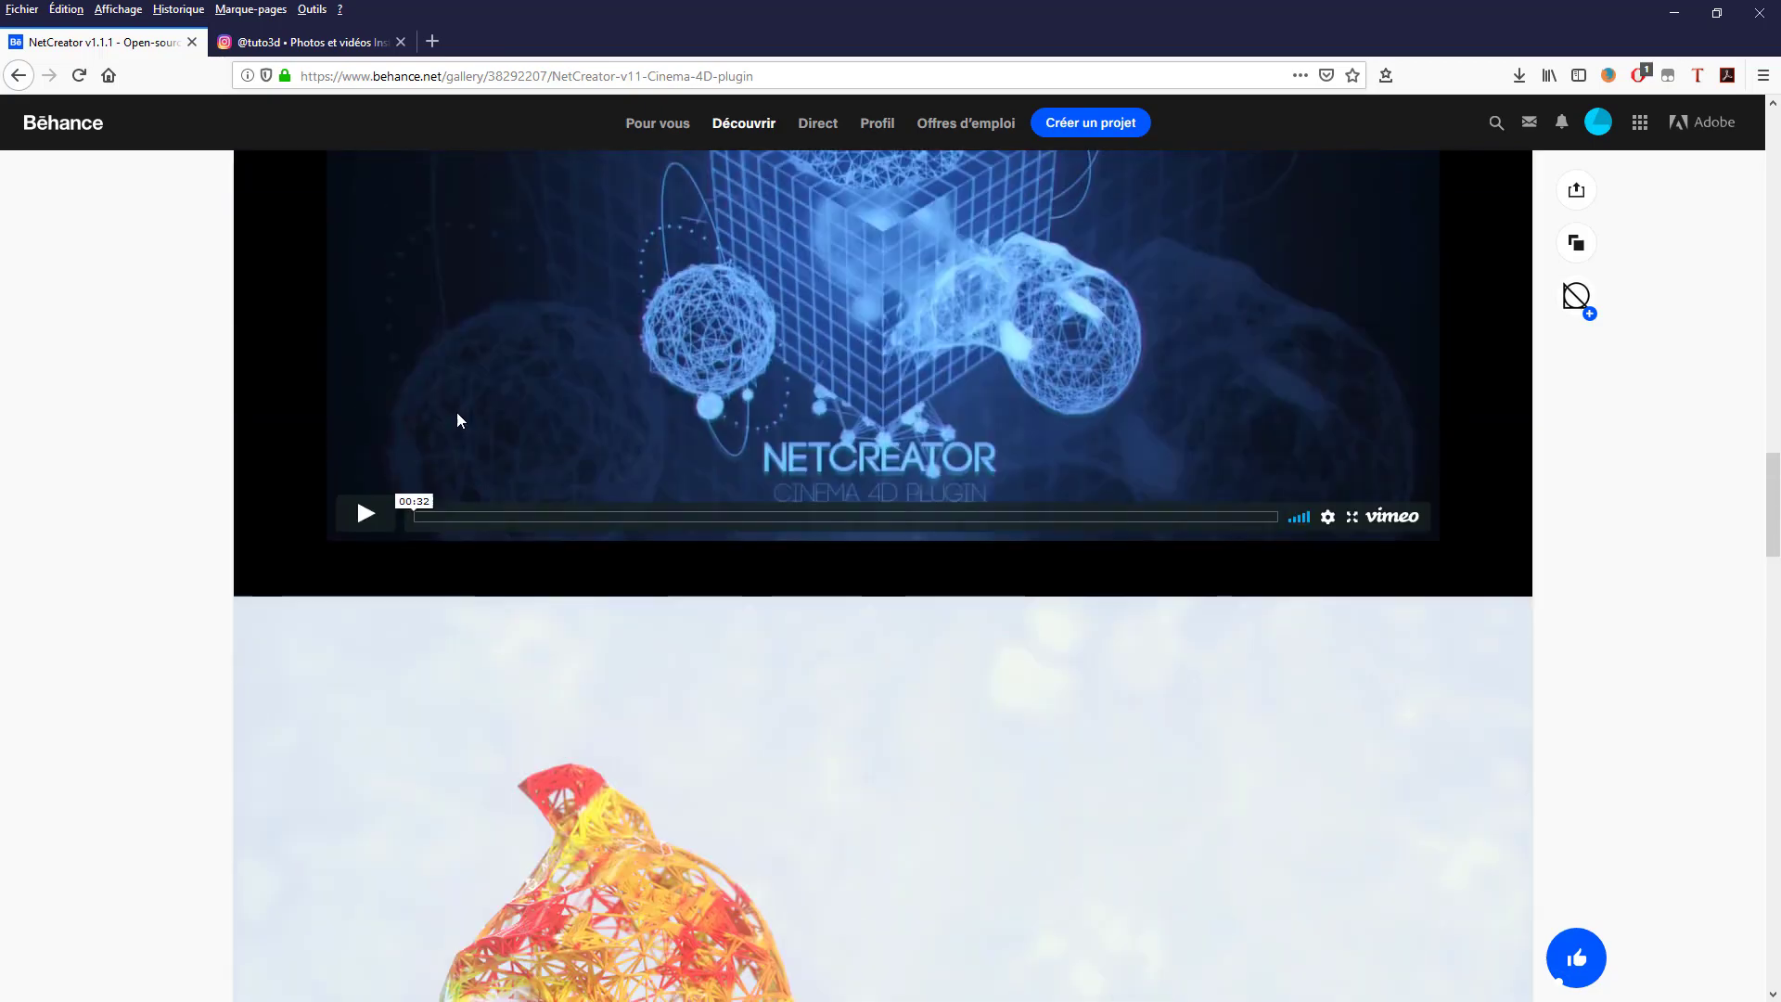
scroll(460, 409, up, 5)
scroll(460, 408, up, 3)
scroll(517, 365, up, 5)
scroll(557, 368, up, 4)
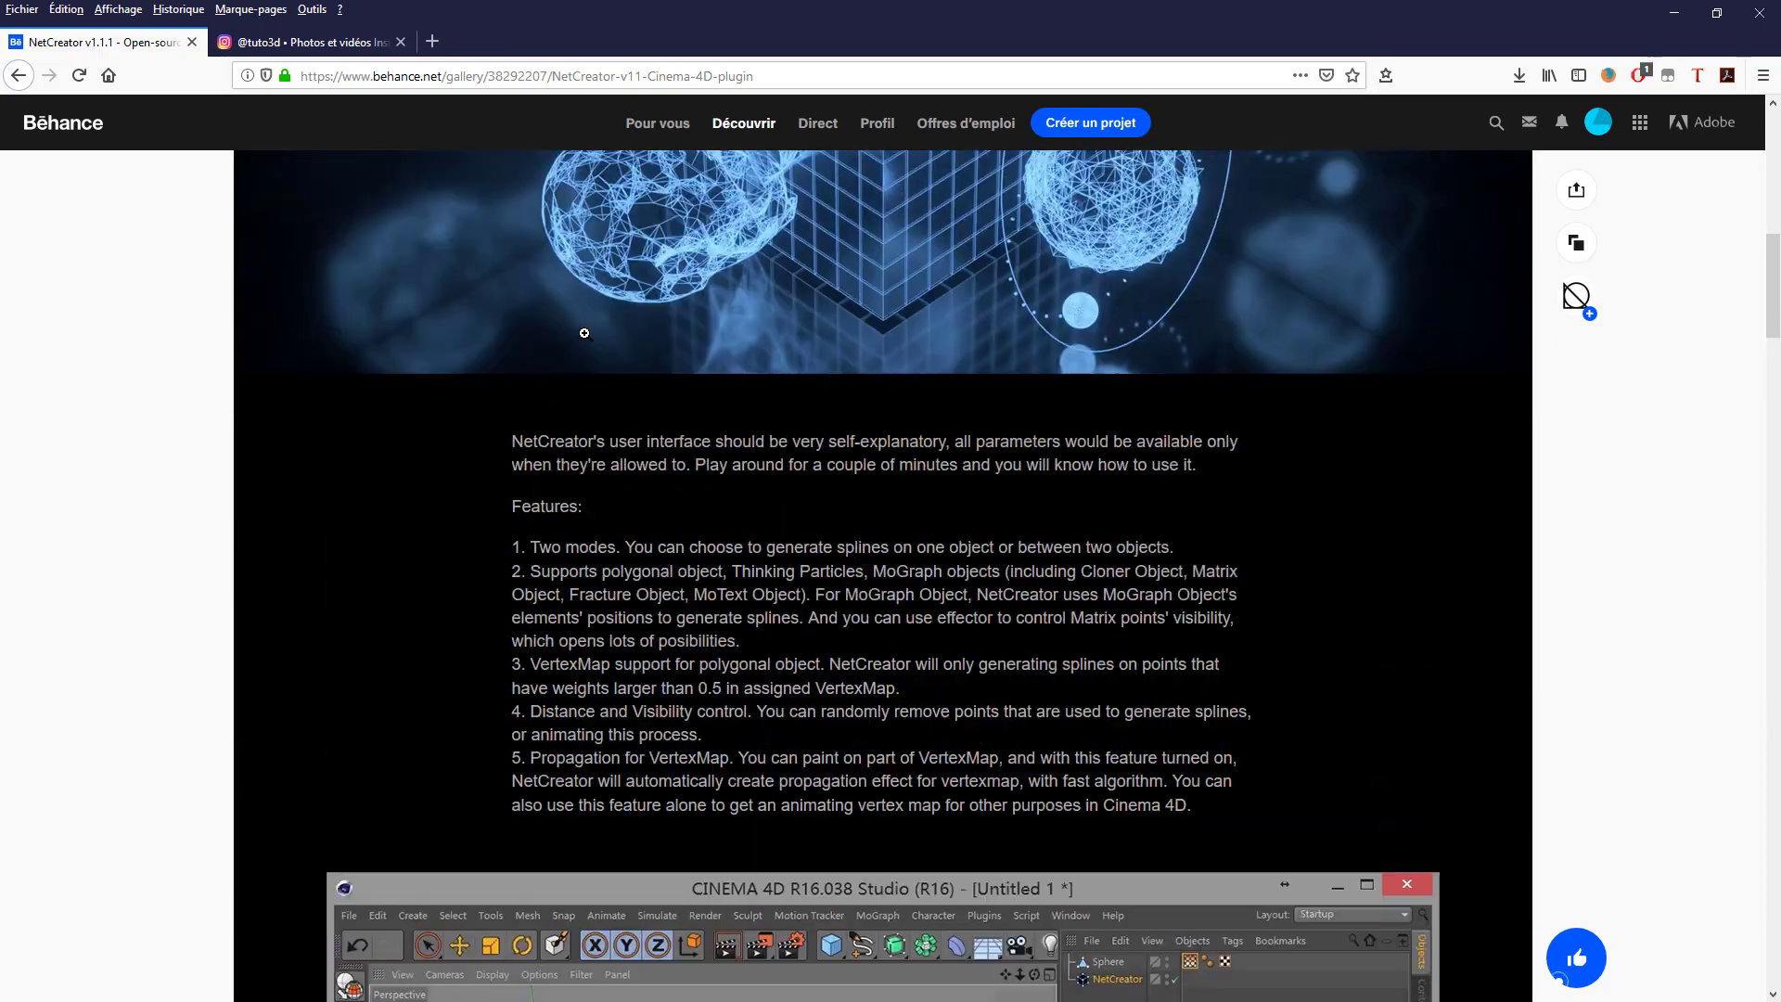
scroll(596, 381, up, 4)
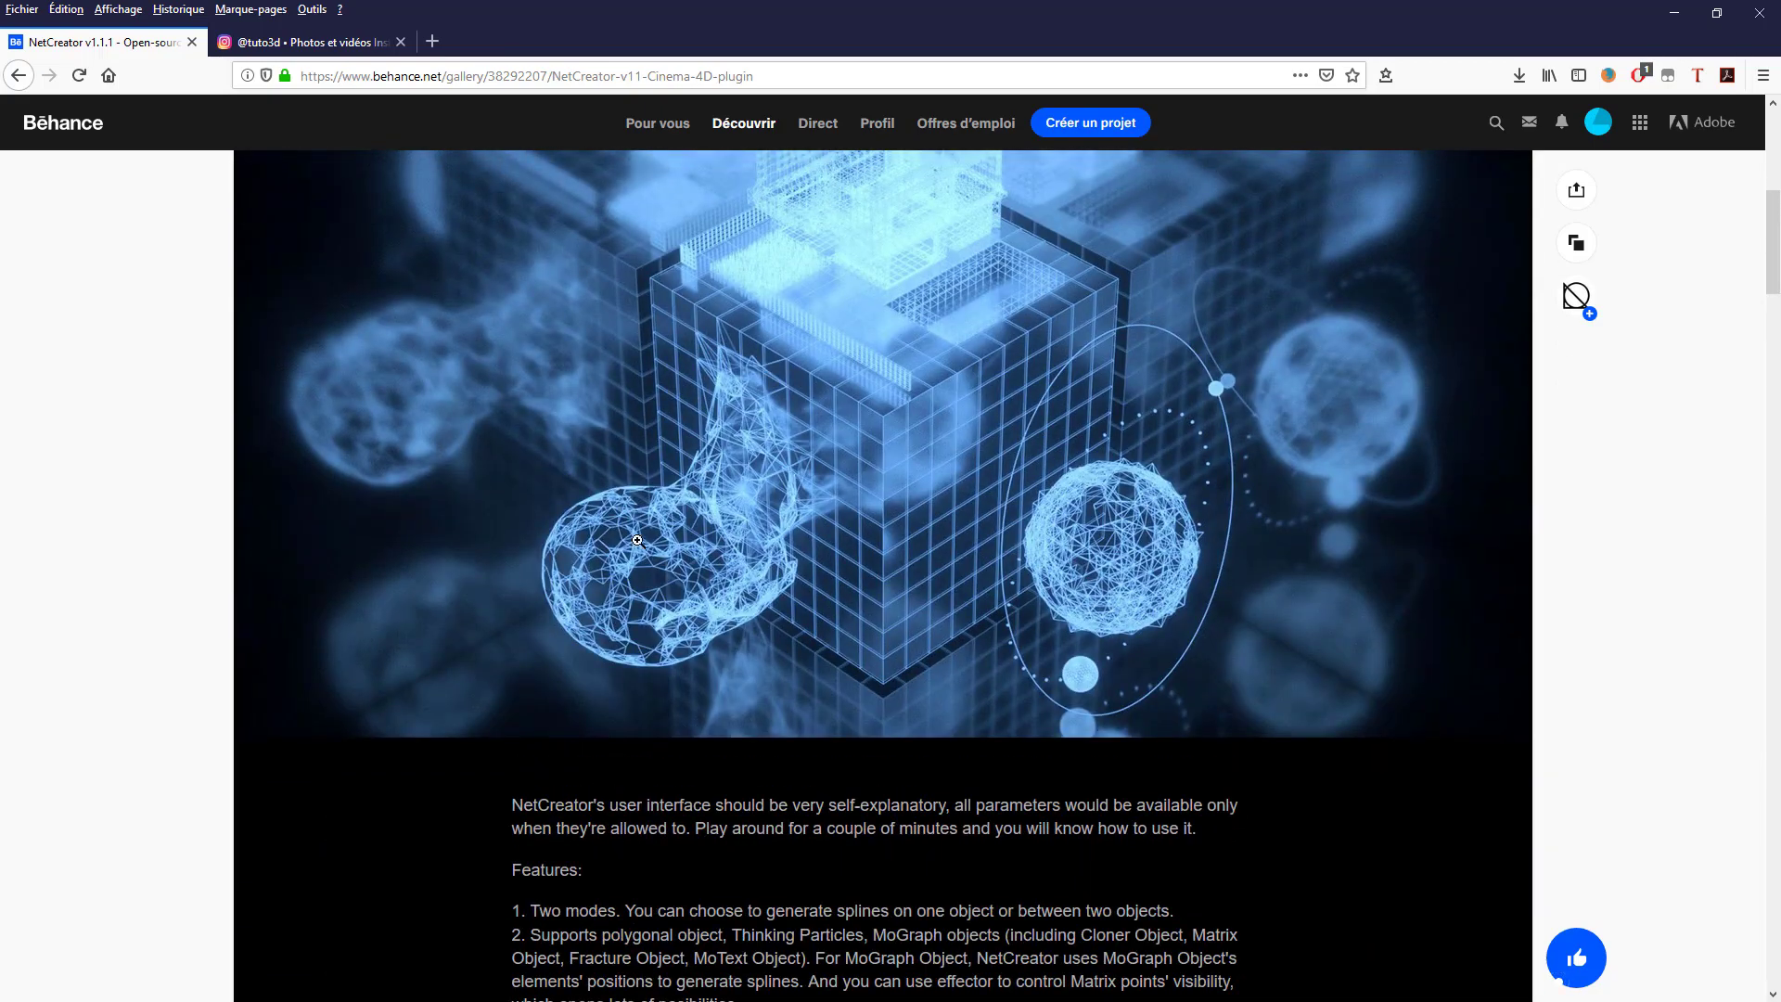
scroll(642, 550, down, 8)
scroll(655, 524, down, 4)
scroll(655, 524, up, 1)
scroll(669, 514, up, 3)
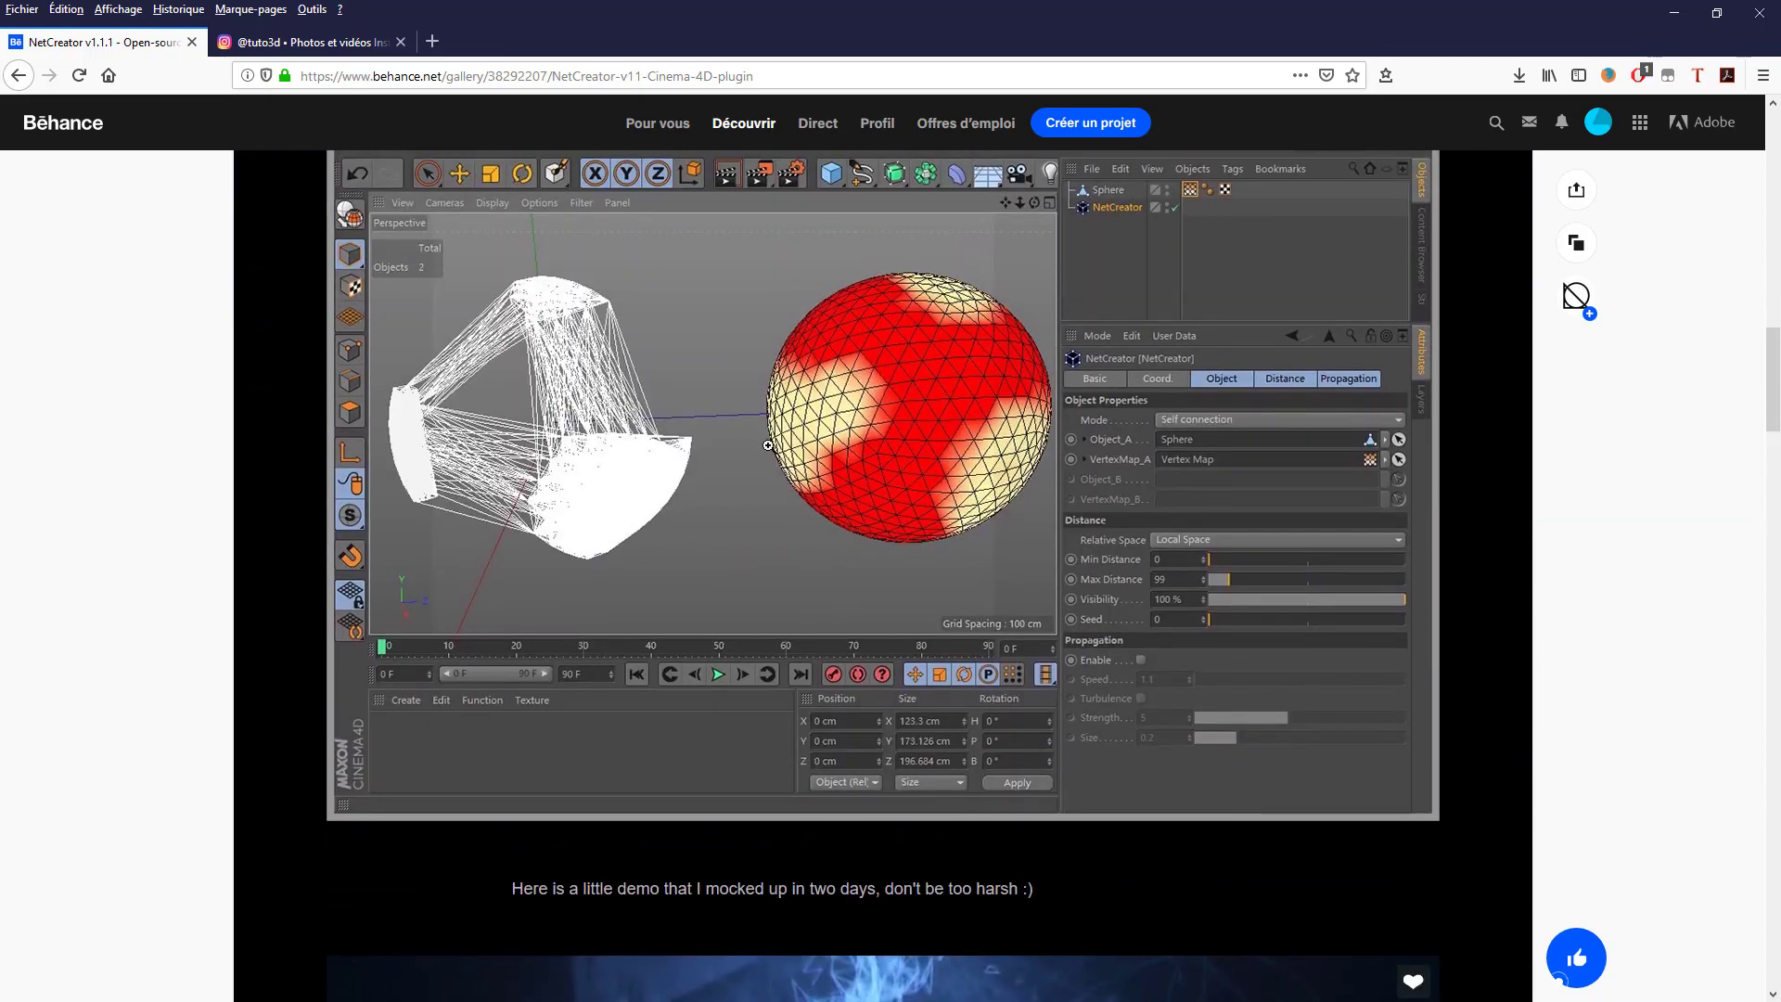
scroll(917, 397, down, 5)
scroll(918, 397, down, 5)
scroll(917, 397, down, 6)
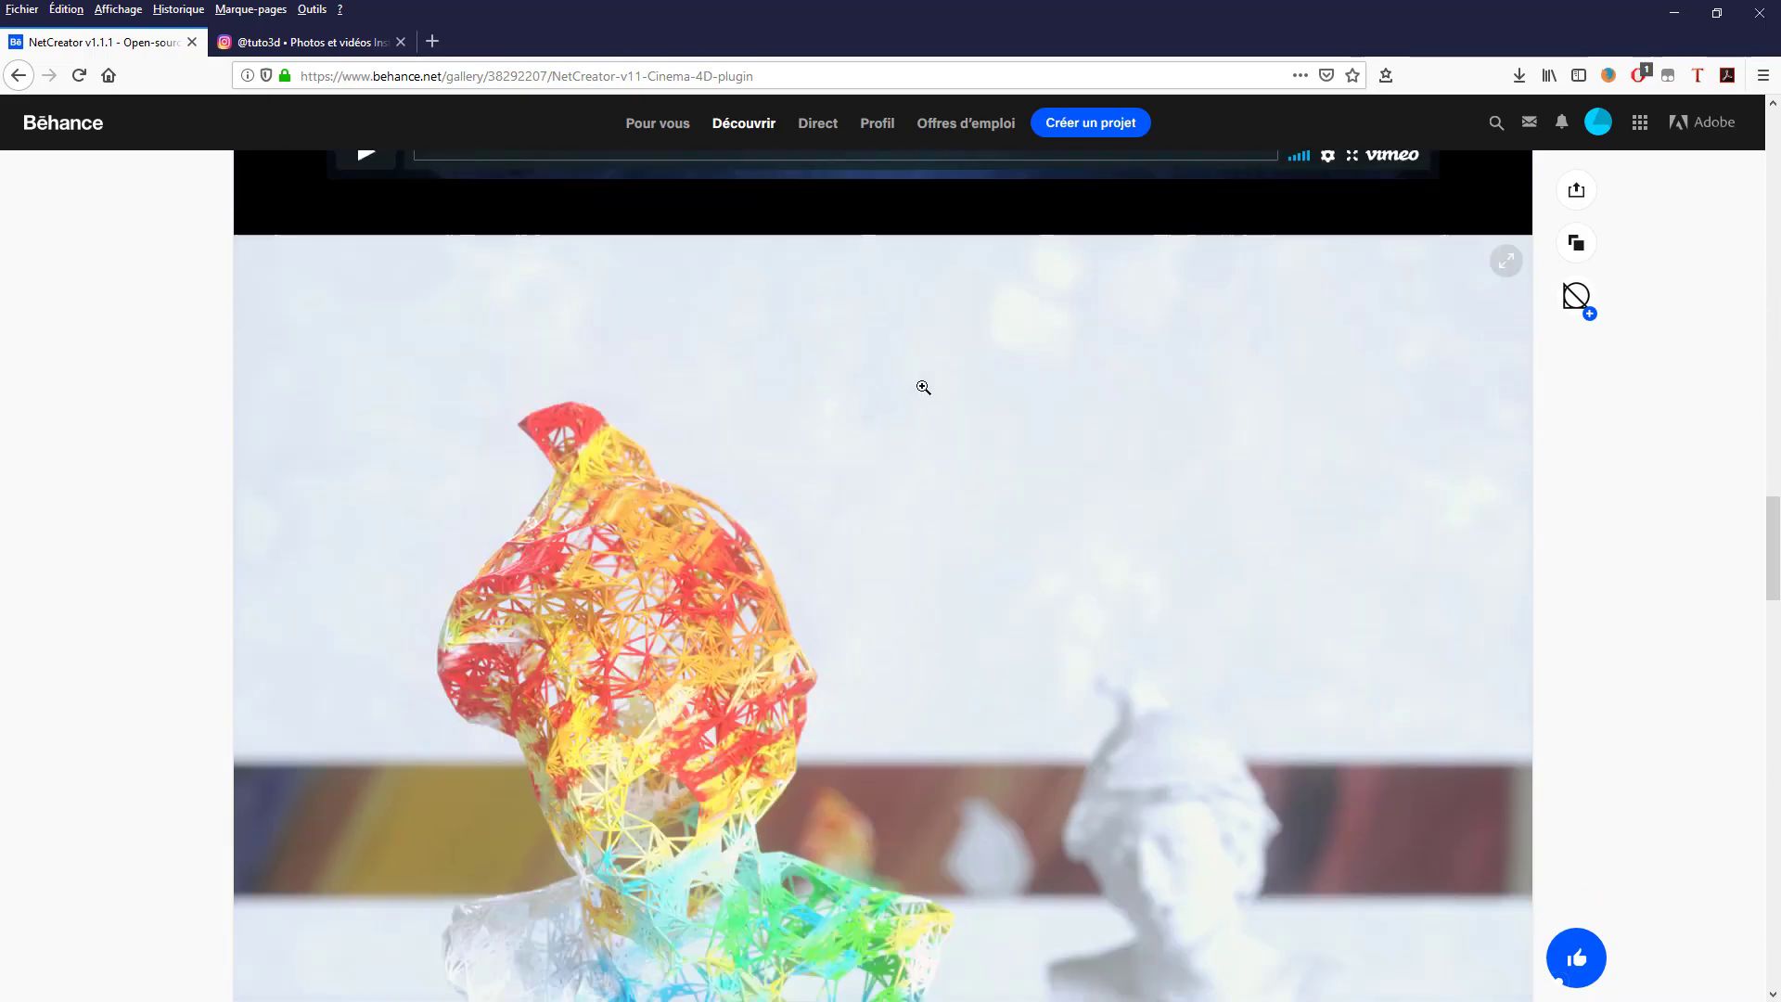
scroll(926, 390, down, 6)
scroll(938, 381, down, 5)
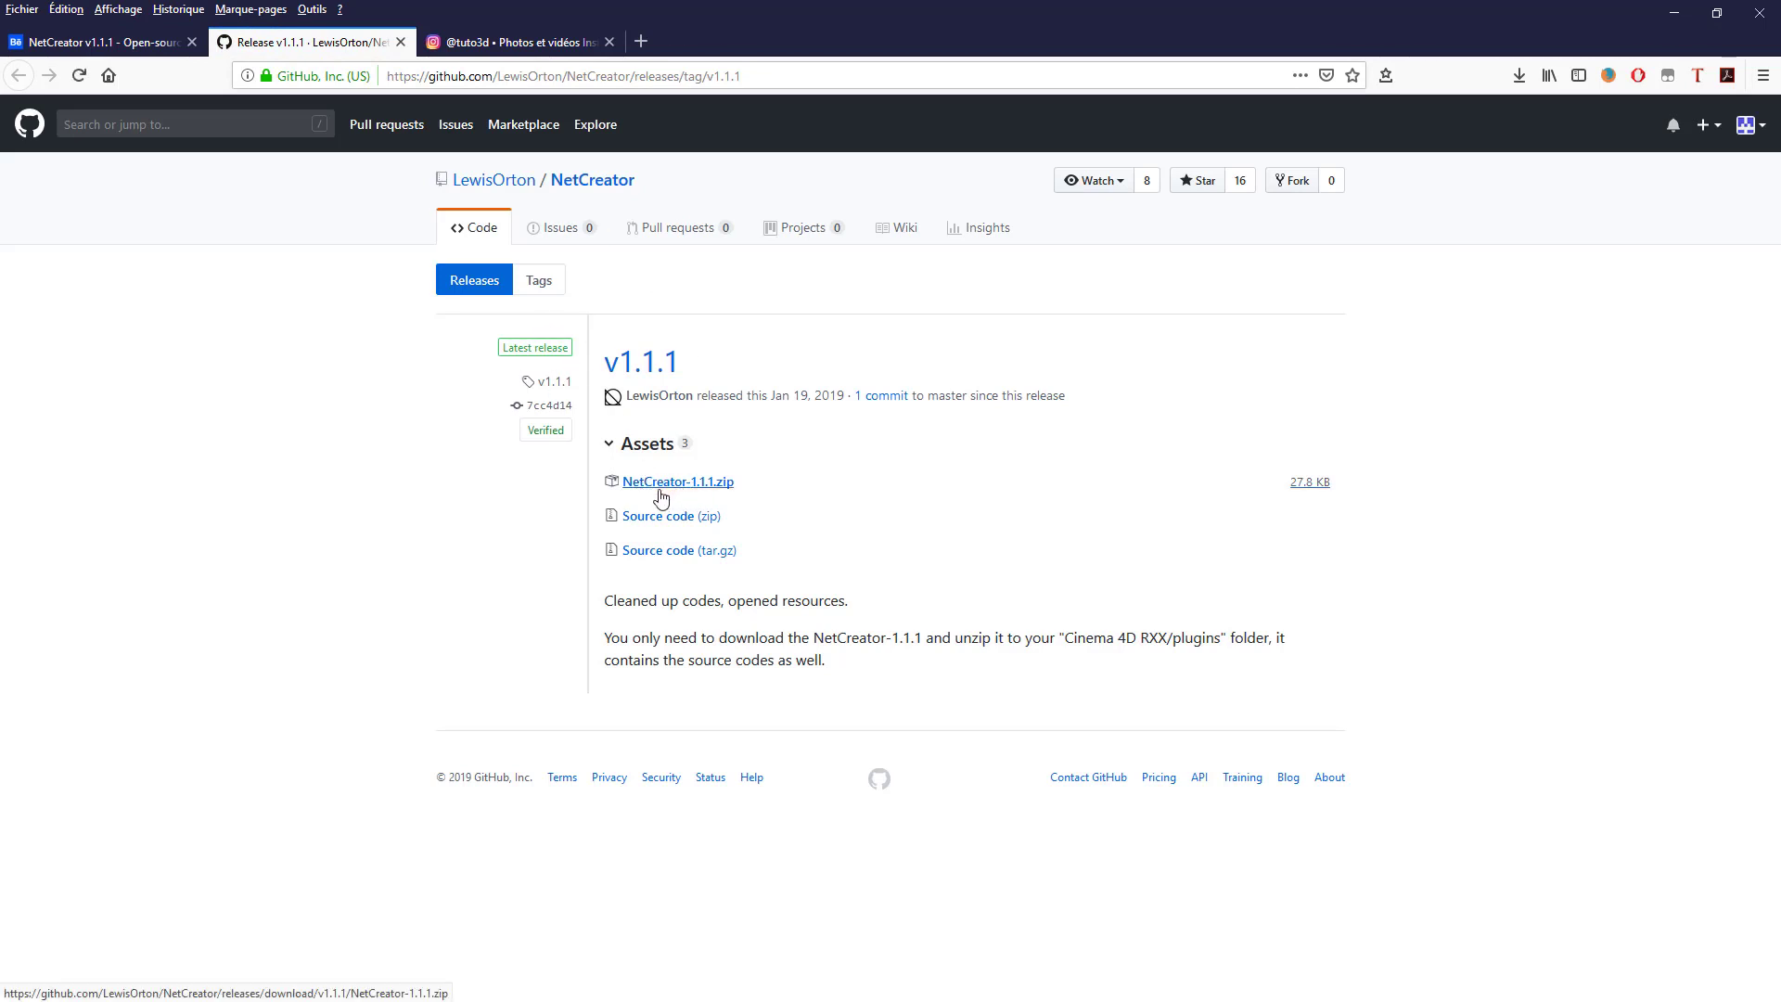
Download NetCreator-1.1.1.zip, dismiss the prompt, and reveal the Cinema 4D R19 plugins folder
drag(665, 487, 718, 492)
click(719, 487)
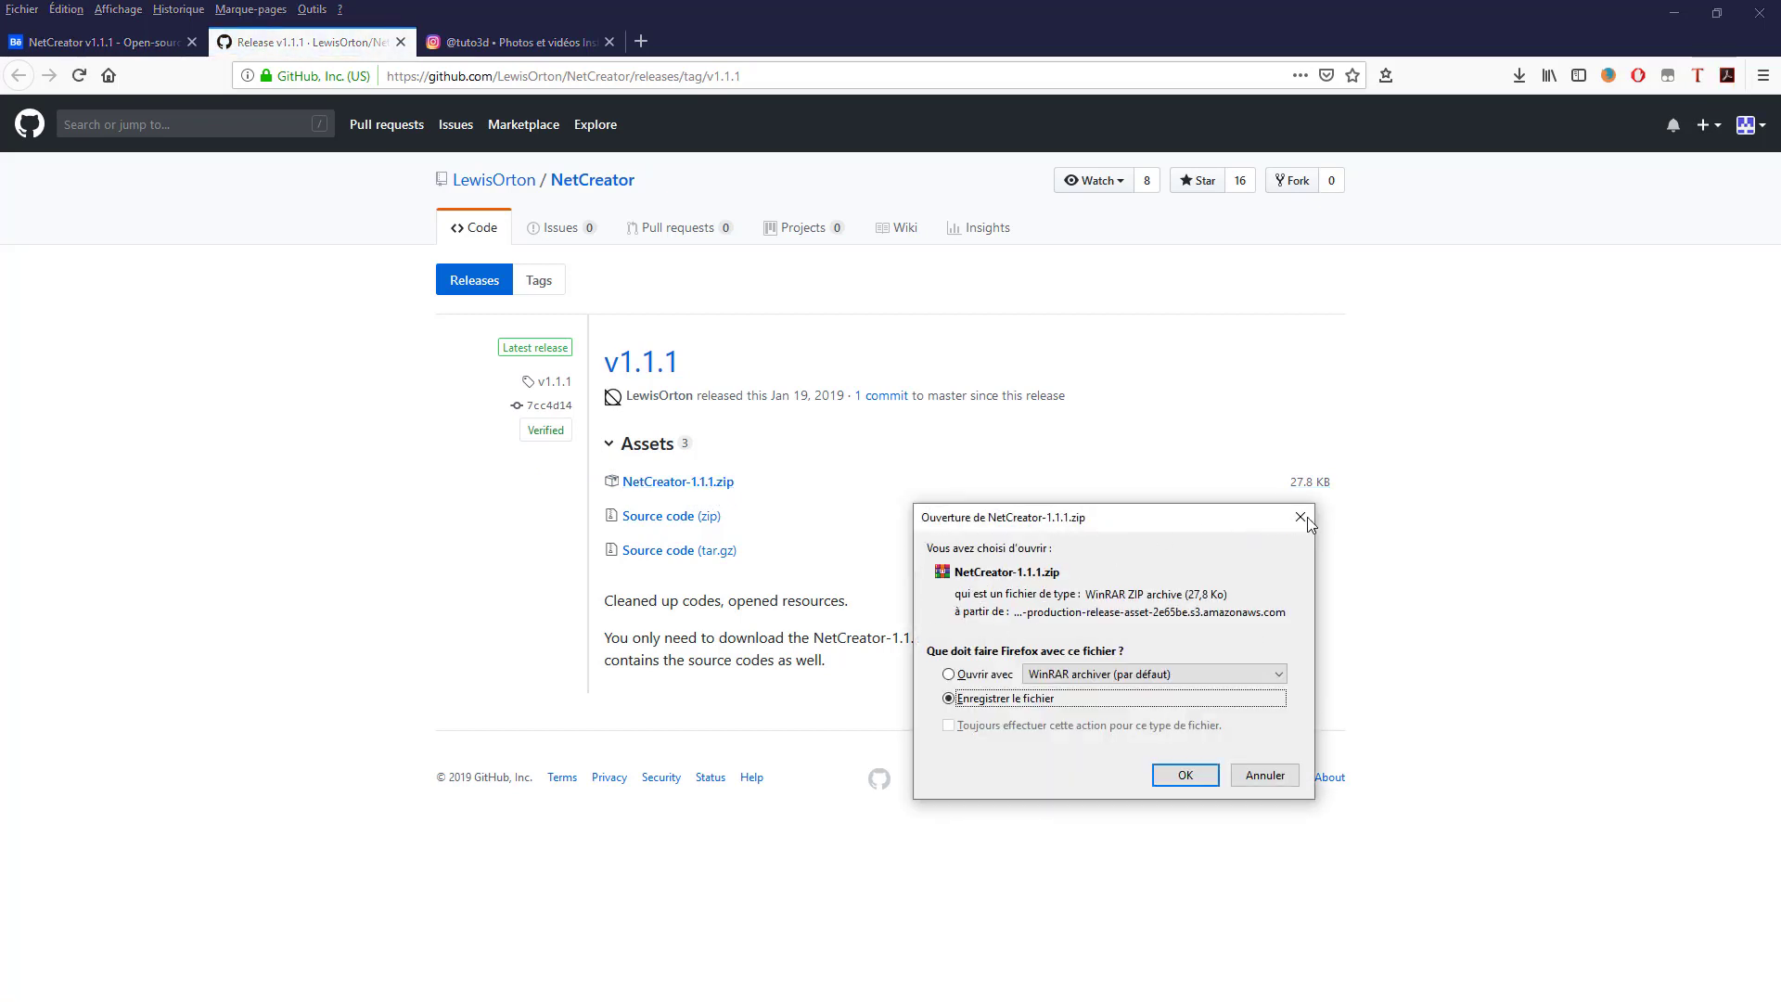
click(1300, 517)
click(1678, 14)
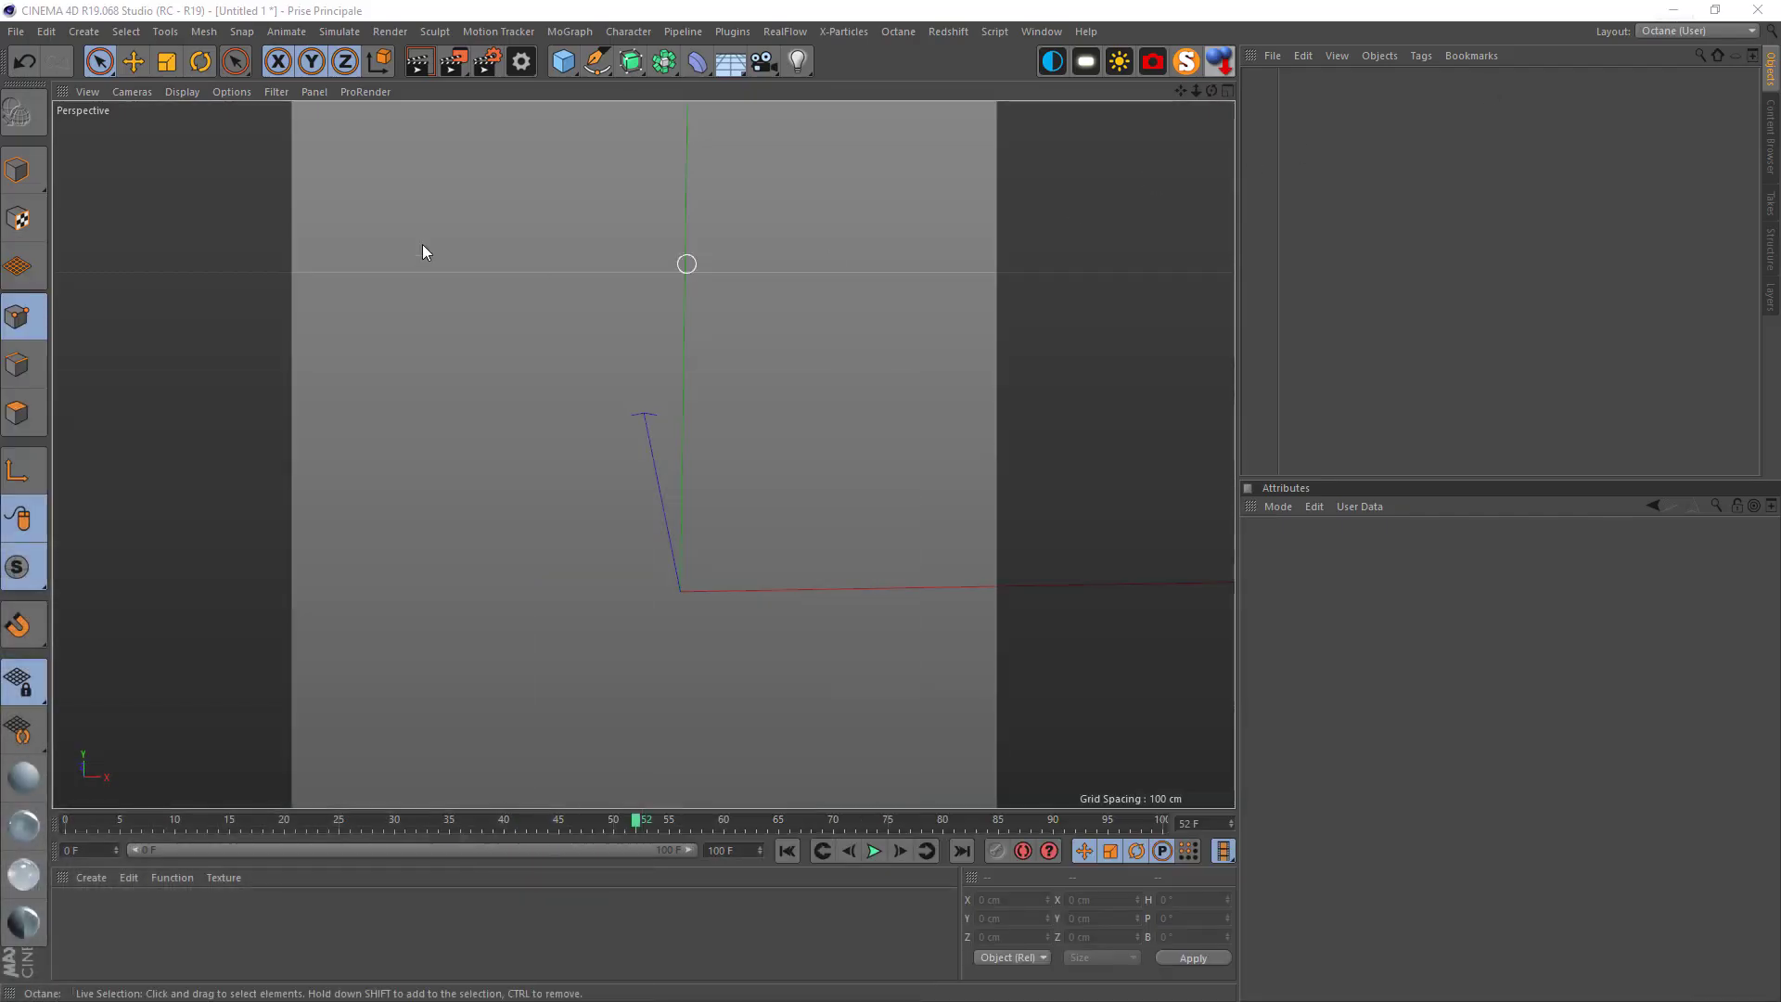
click(1678, 11)
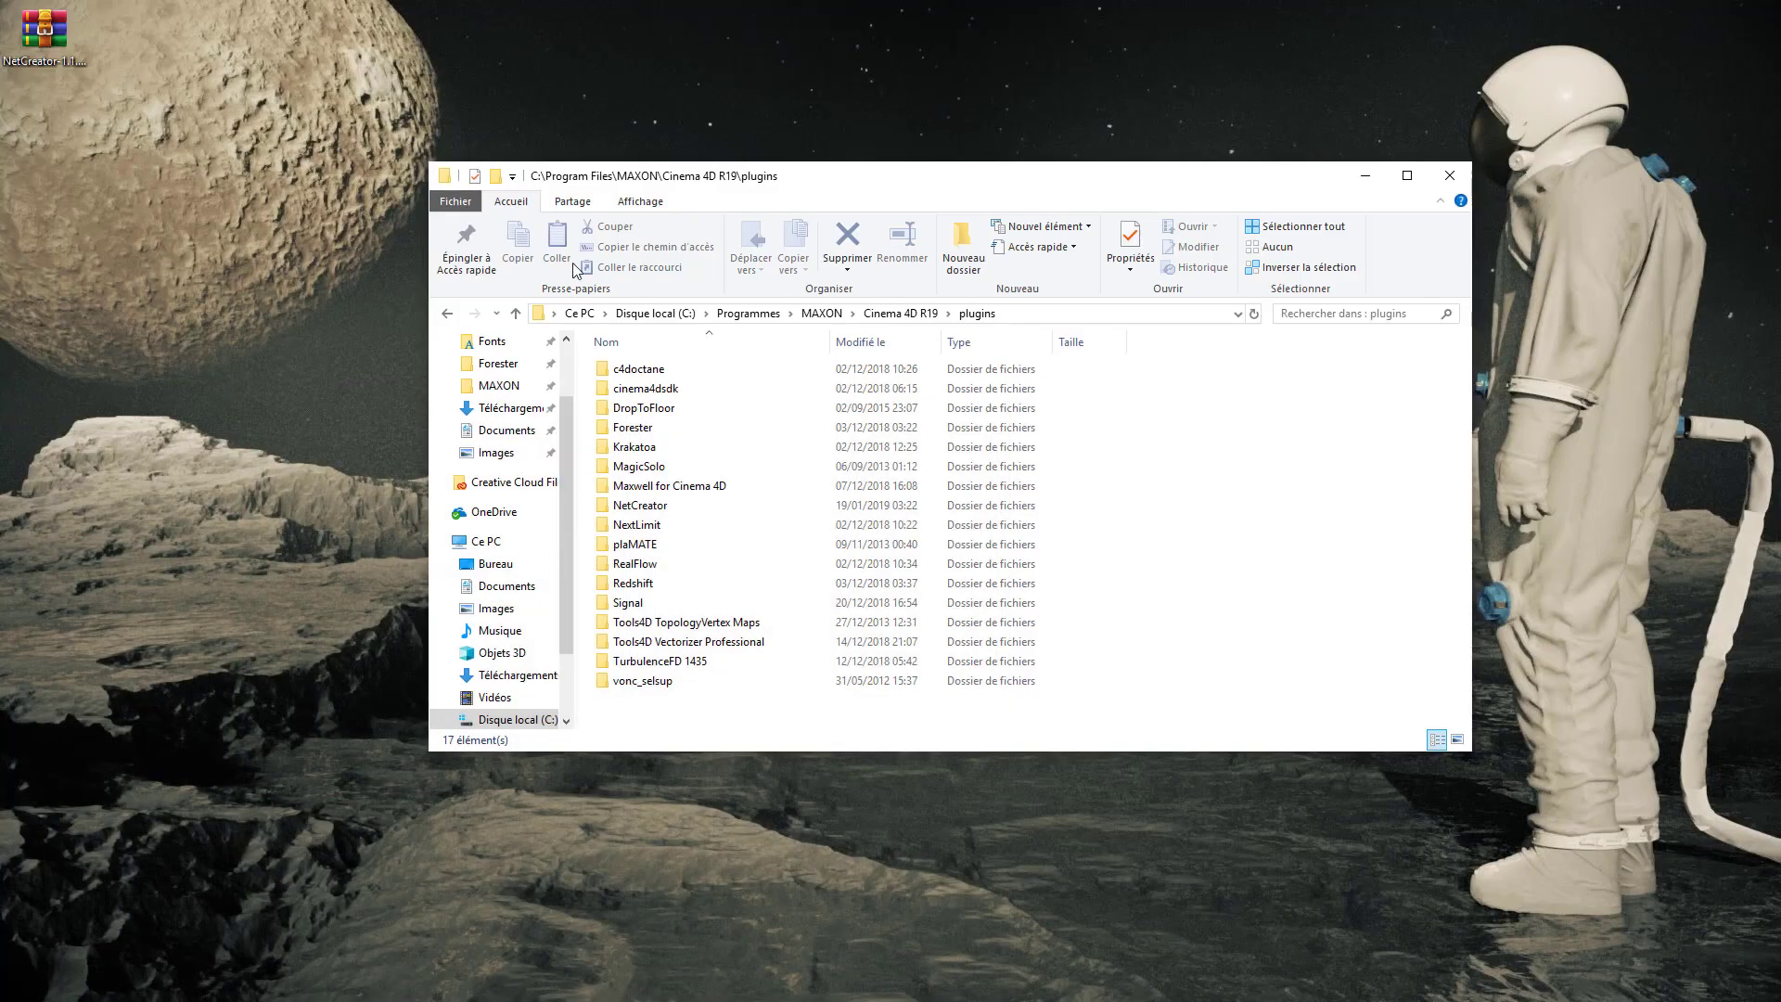
Open NetCreator-1.1.1.zip in WinRAR and drag its NetCreator folder toward the plugins folder
double_click(52, 40)
drag(109, 541, 156, 543)
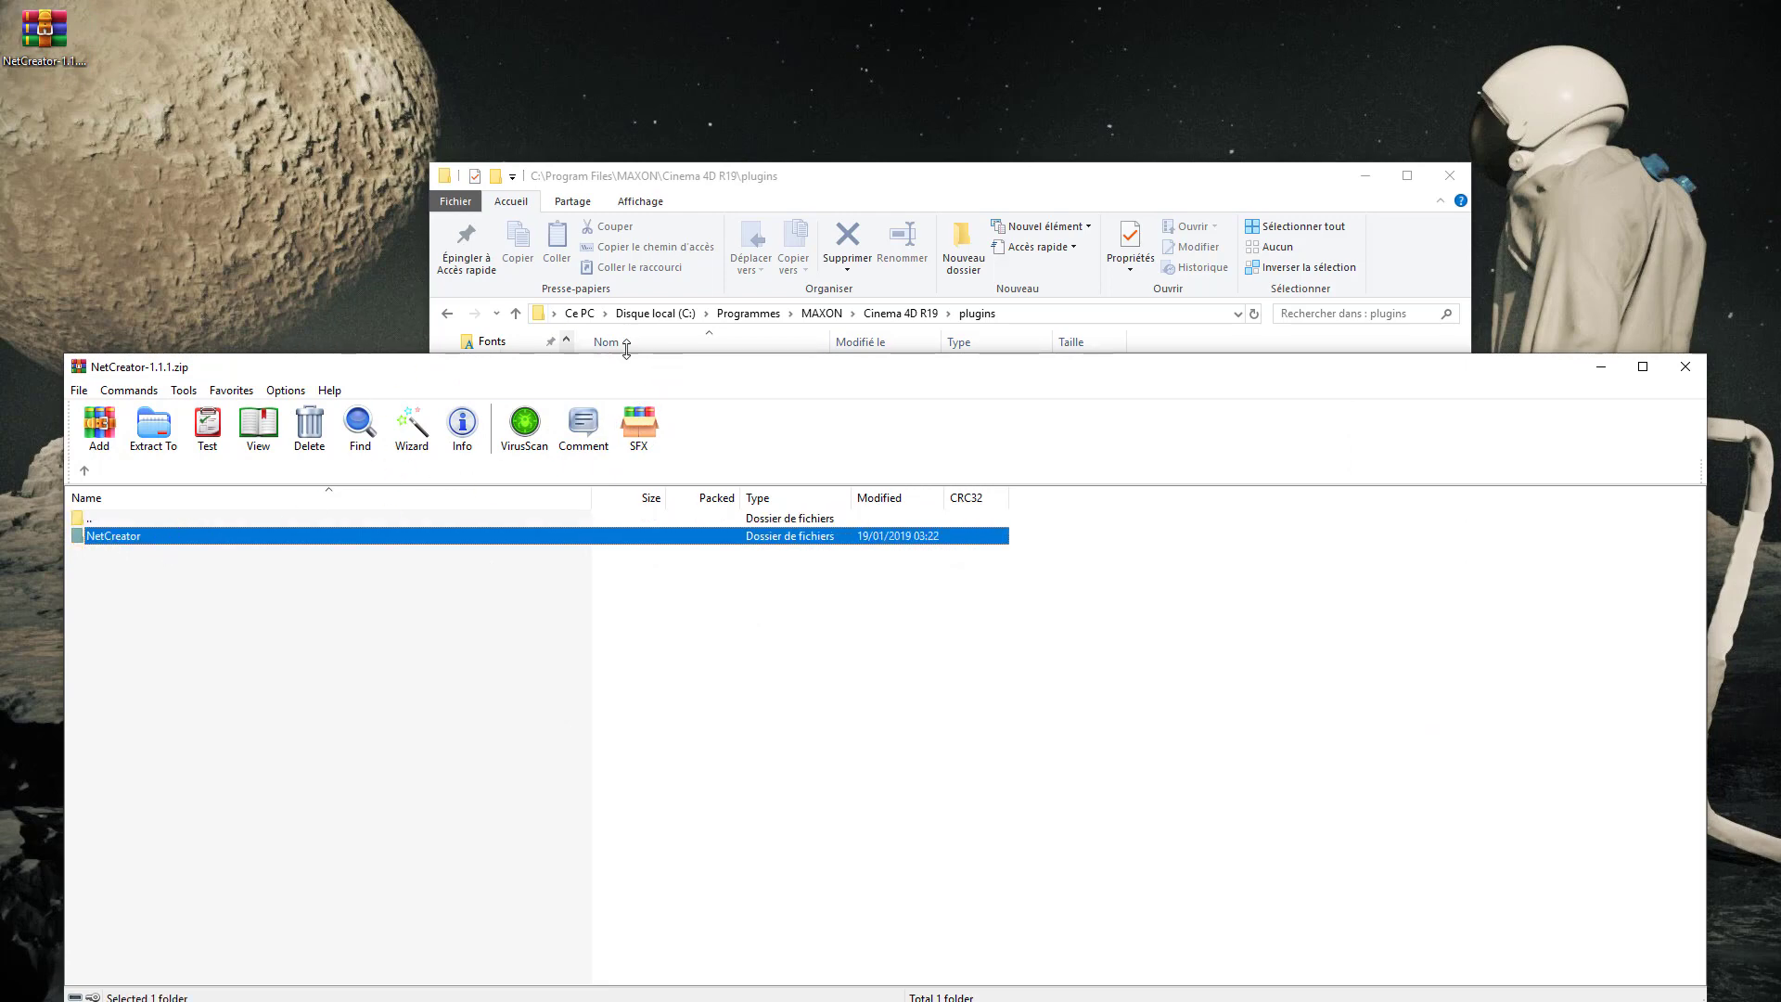
drag(641, 367, 1011, 588)
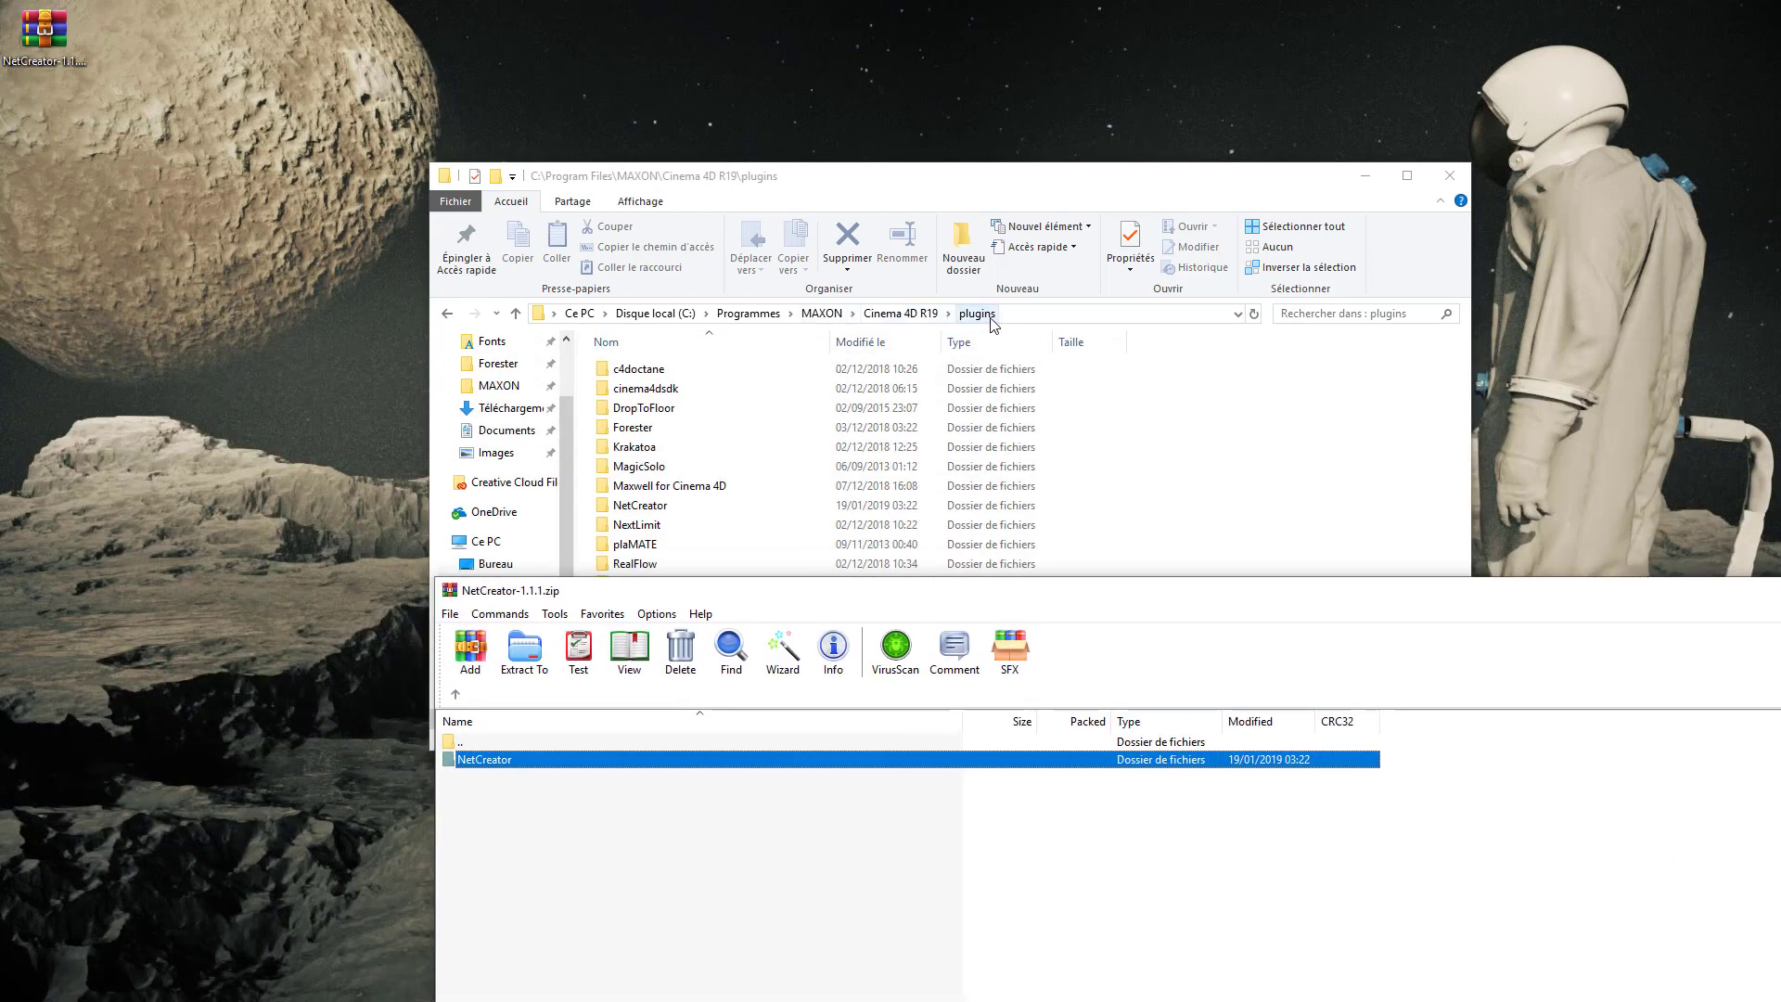
mouse_move(466, 760)
mouse_down()
mouse_move(911, 324)
mouse_move(988, 329)
mouse_up()
drag(988, 330, 487, 775)
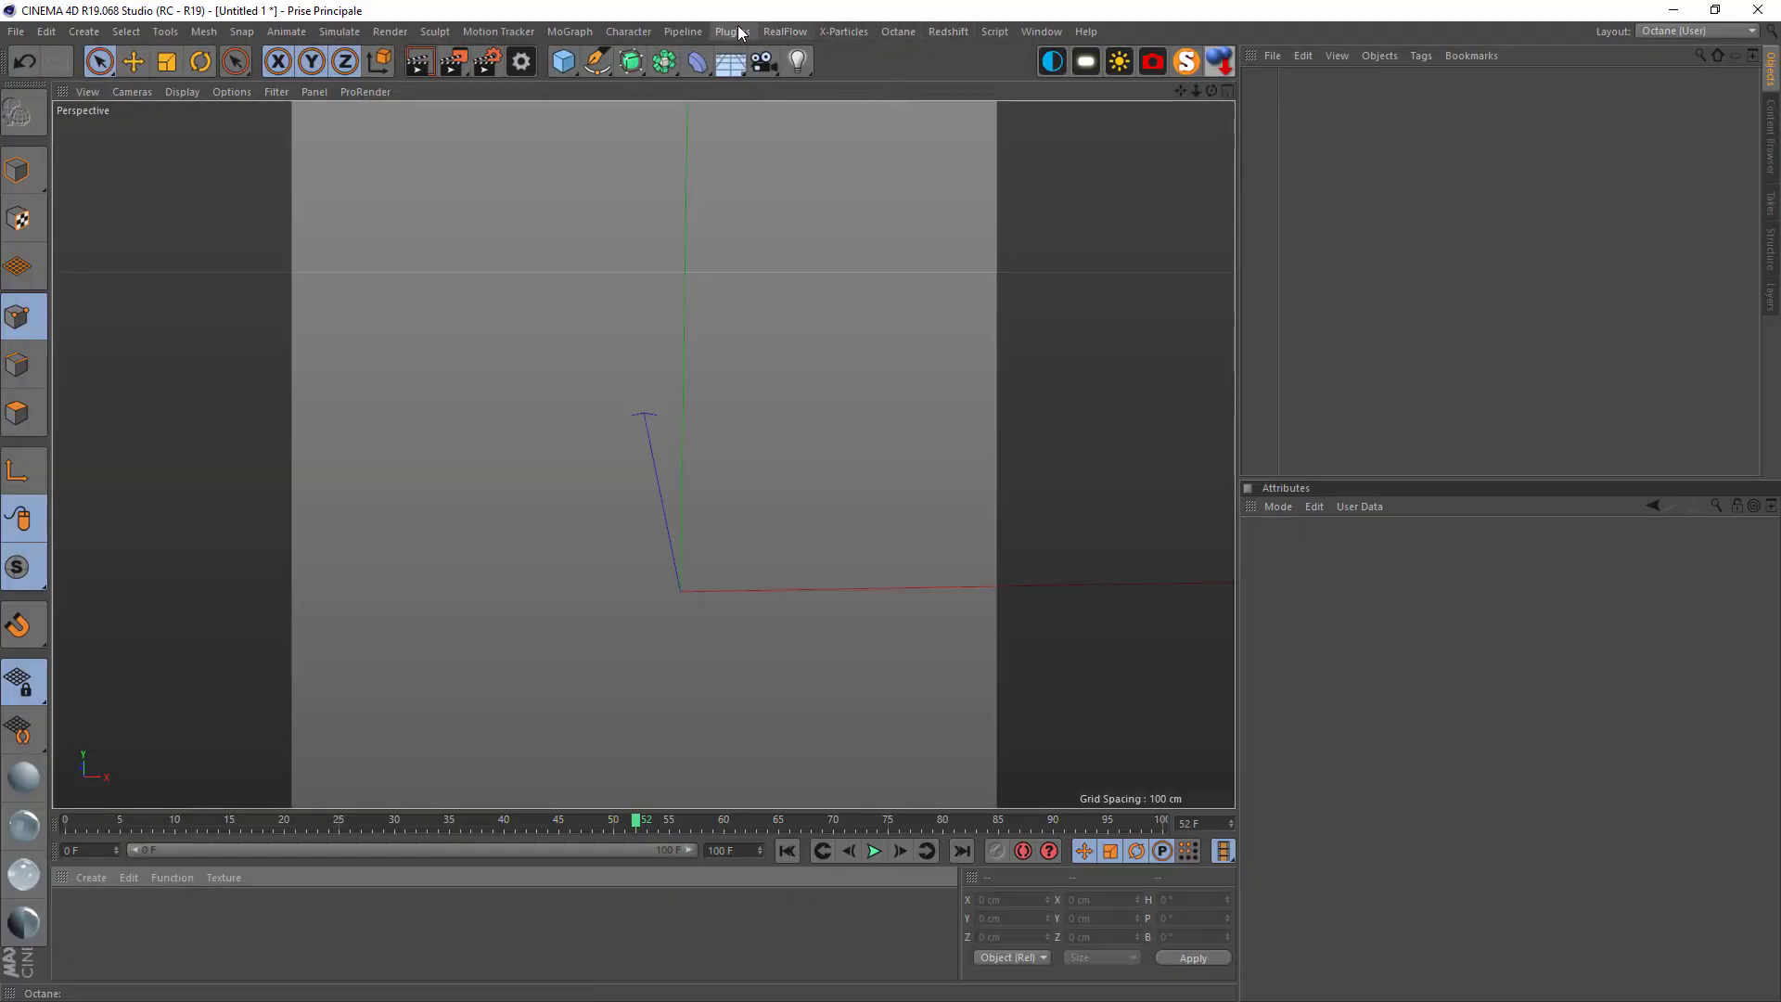
Check that NetCreator is listed under Plugins, then bring up the MoGraph objects list
click(730, 32)
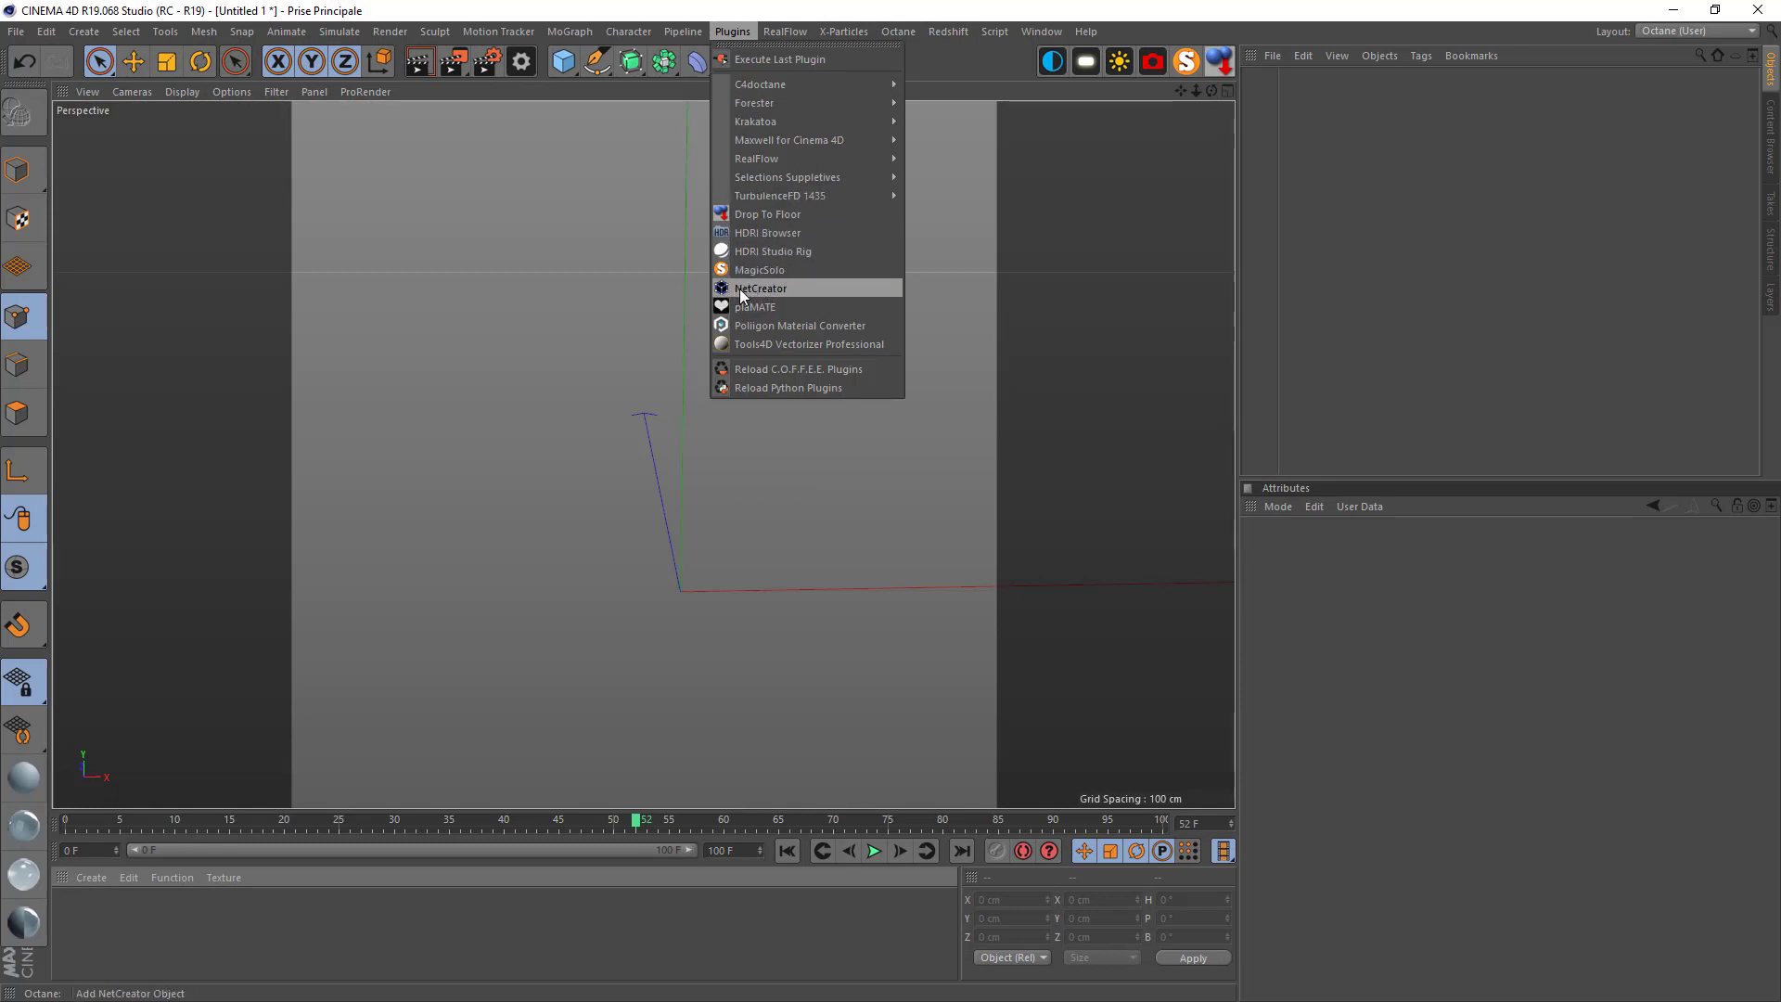
key(Escape)
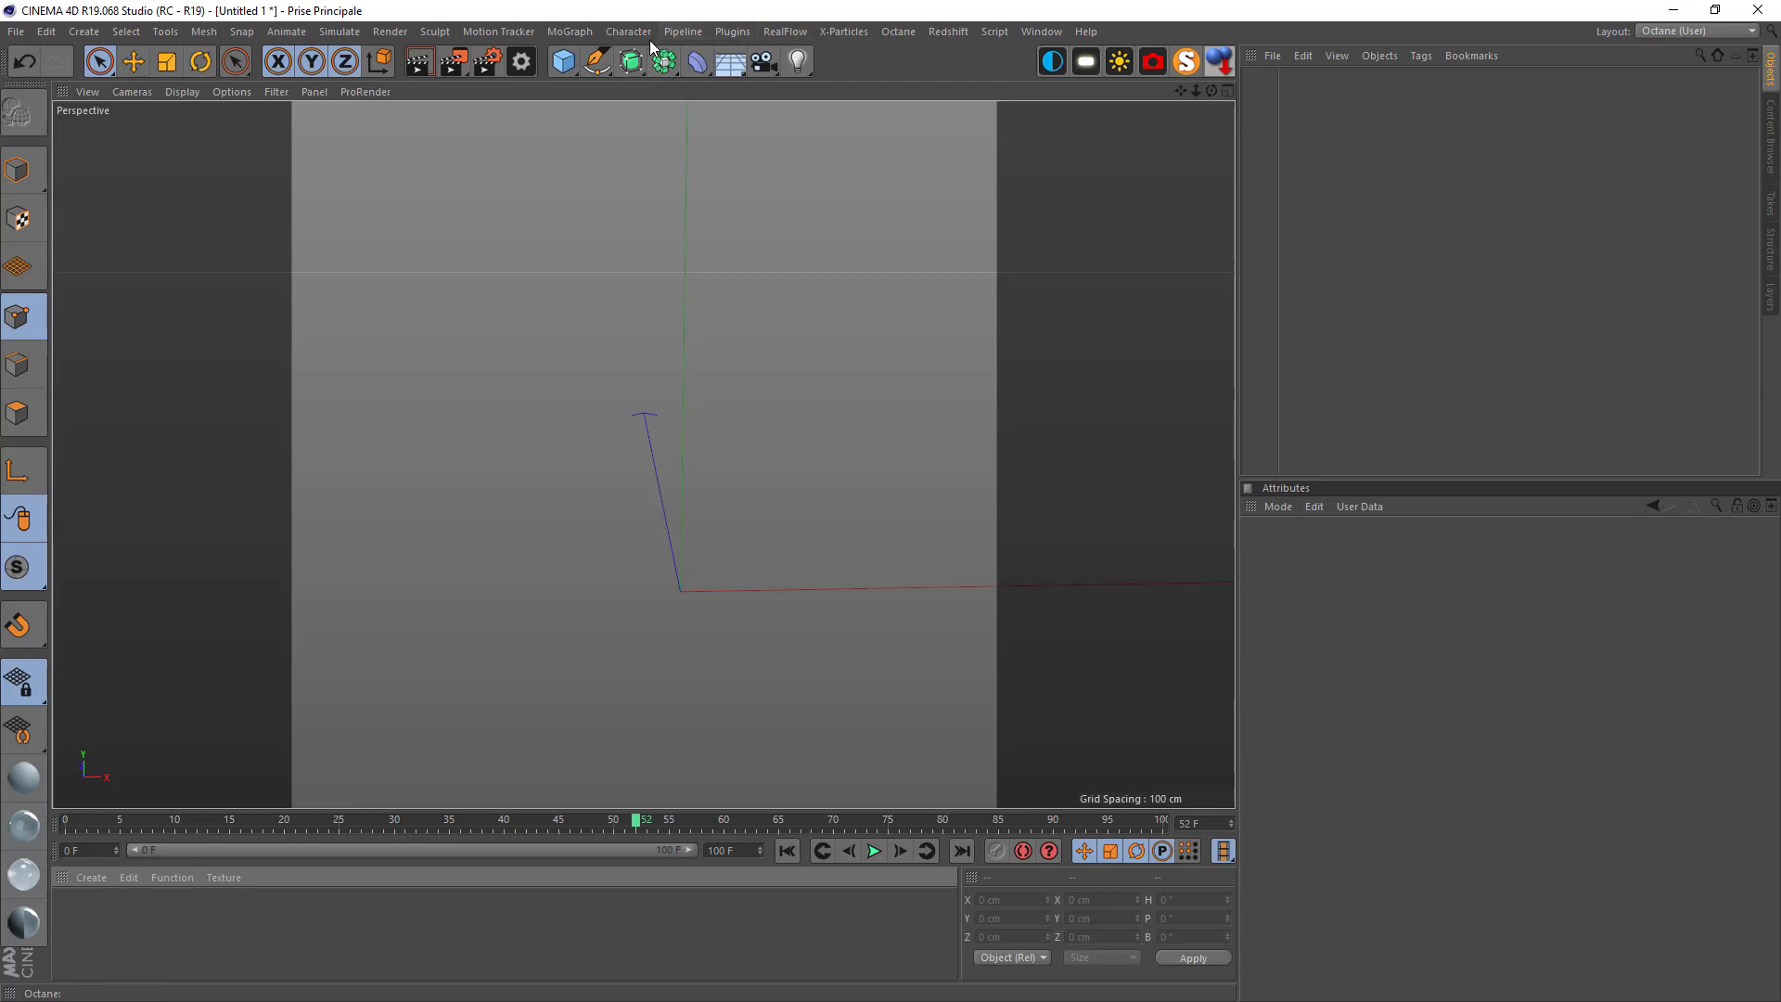
click(571, 32)
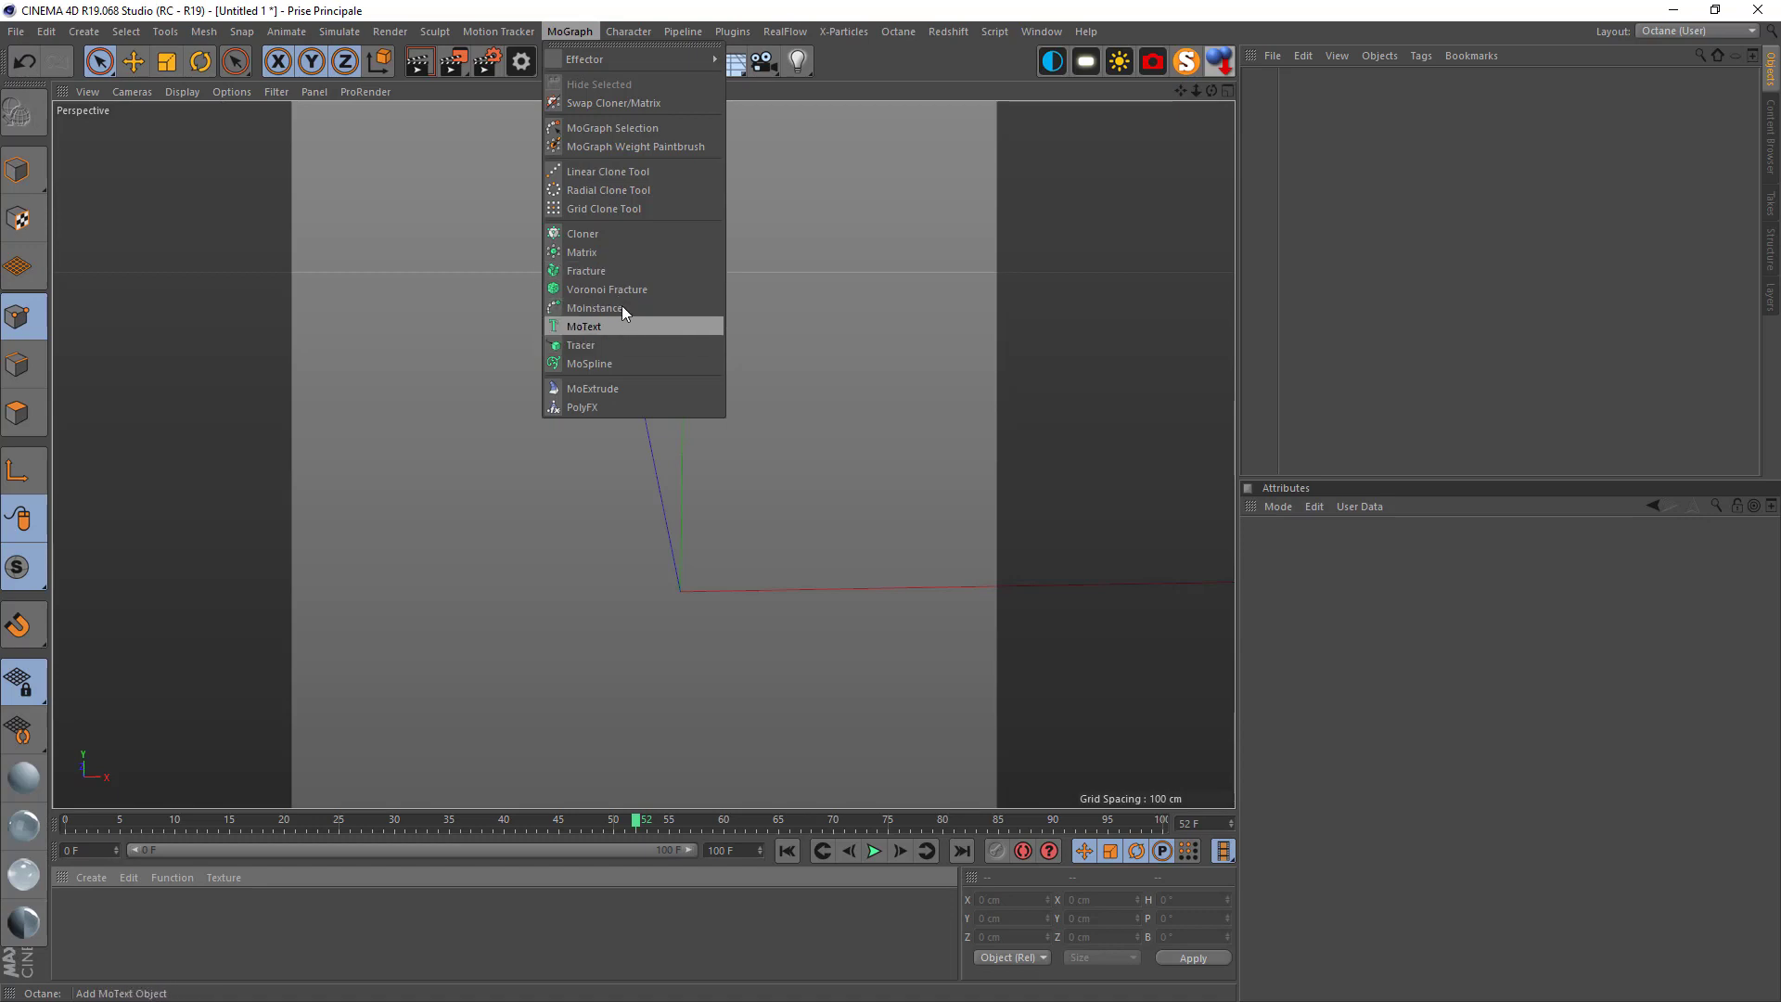
Add a MoText object, change its text to '&', and set the font to Helvetica Black
click(615, 326)
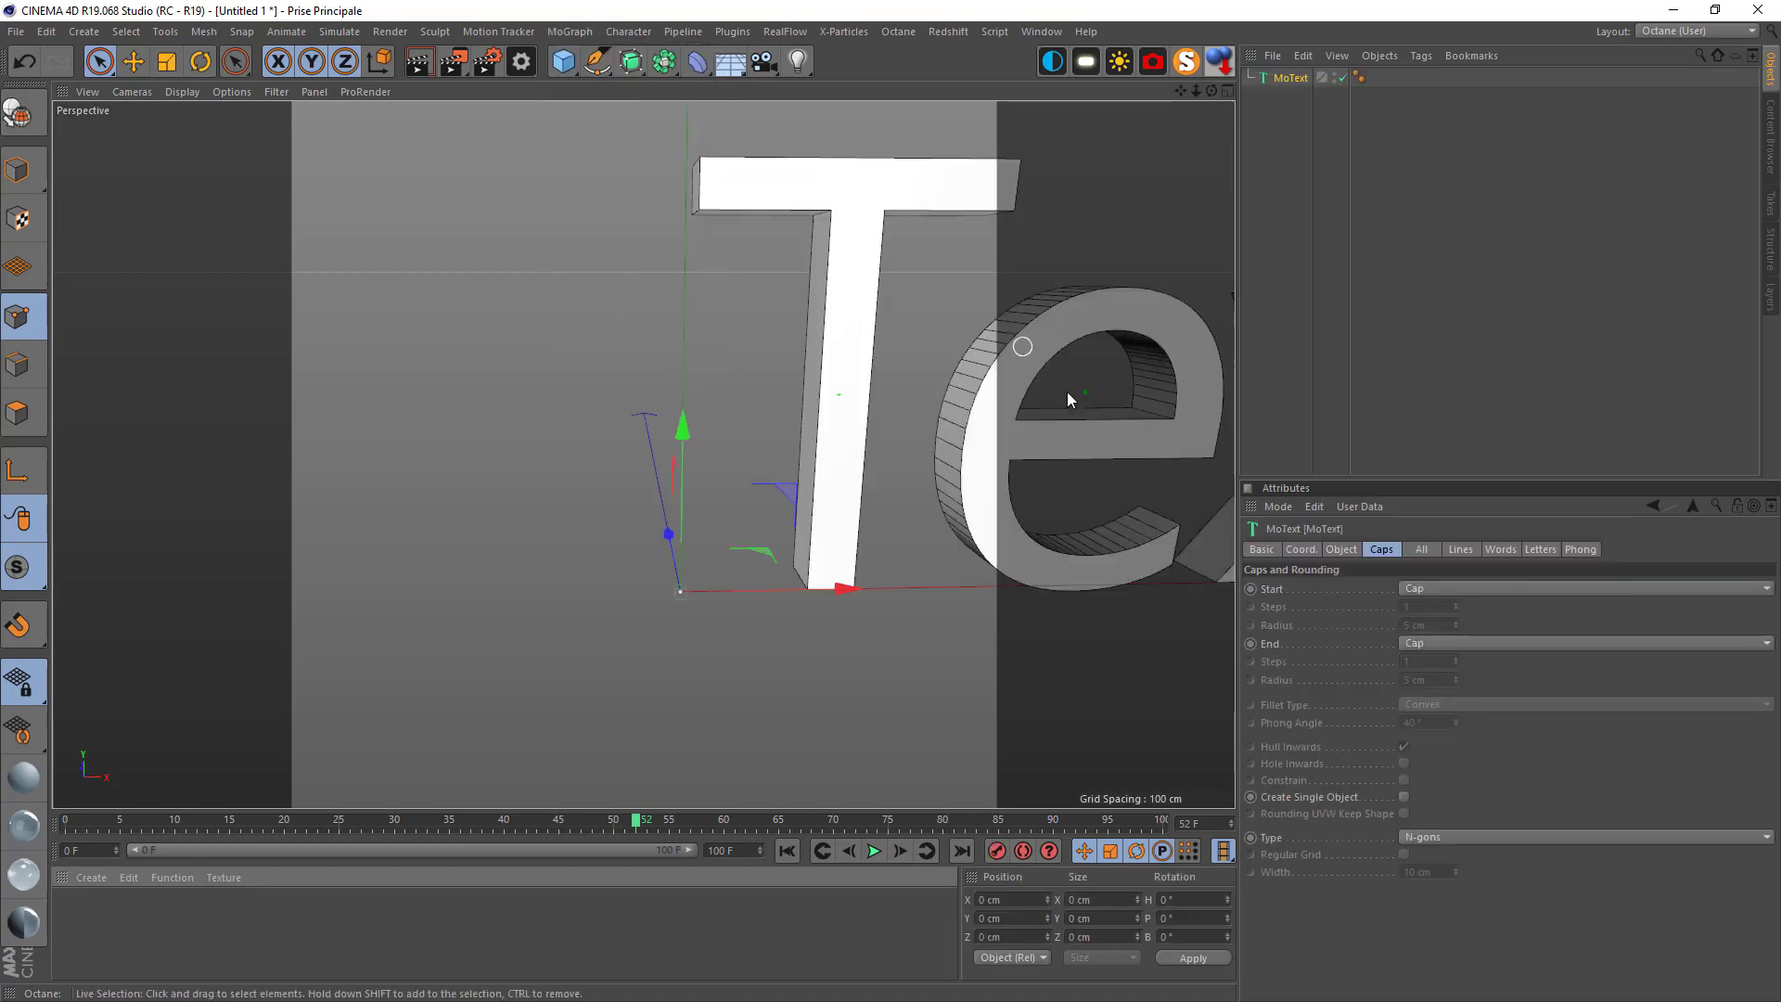
click(1346, 555)
double_click(1295, 631)
text(a)
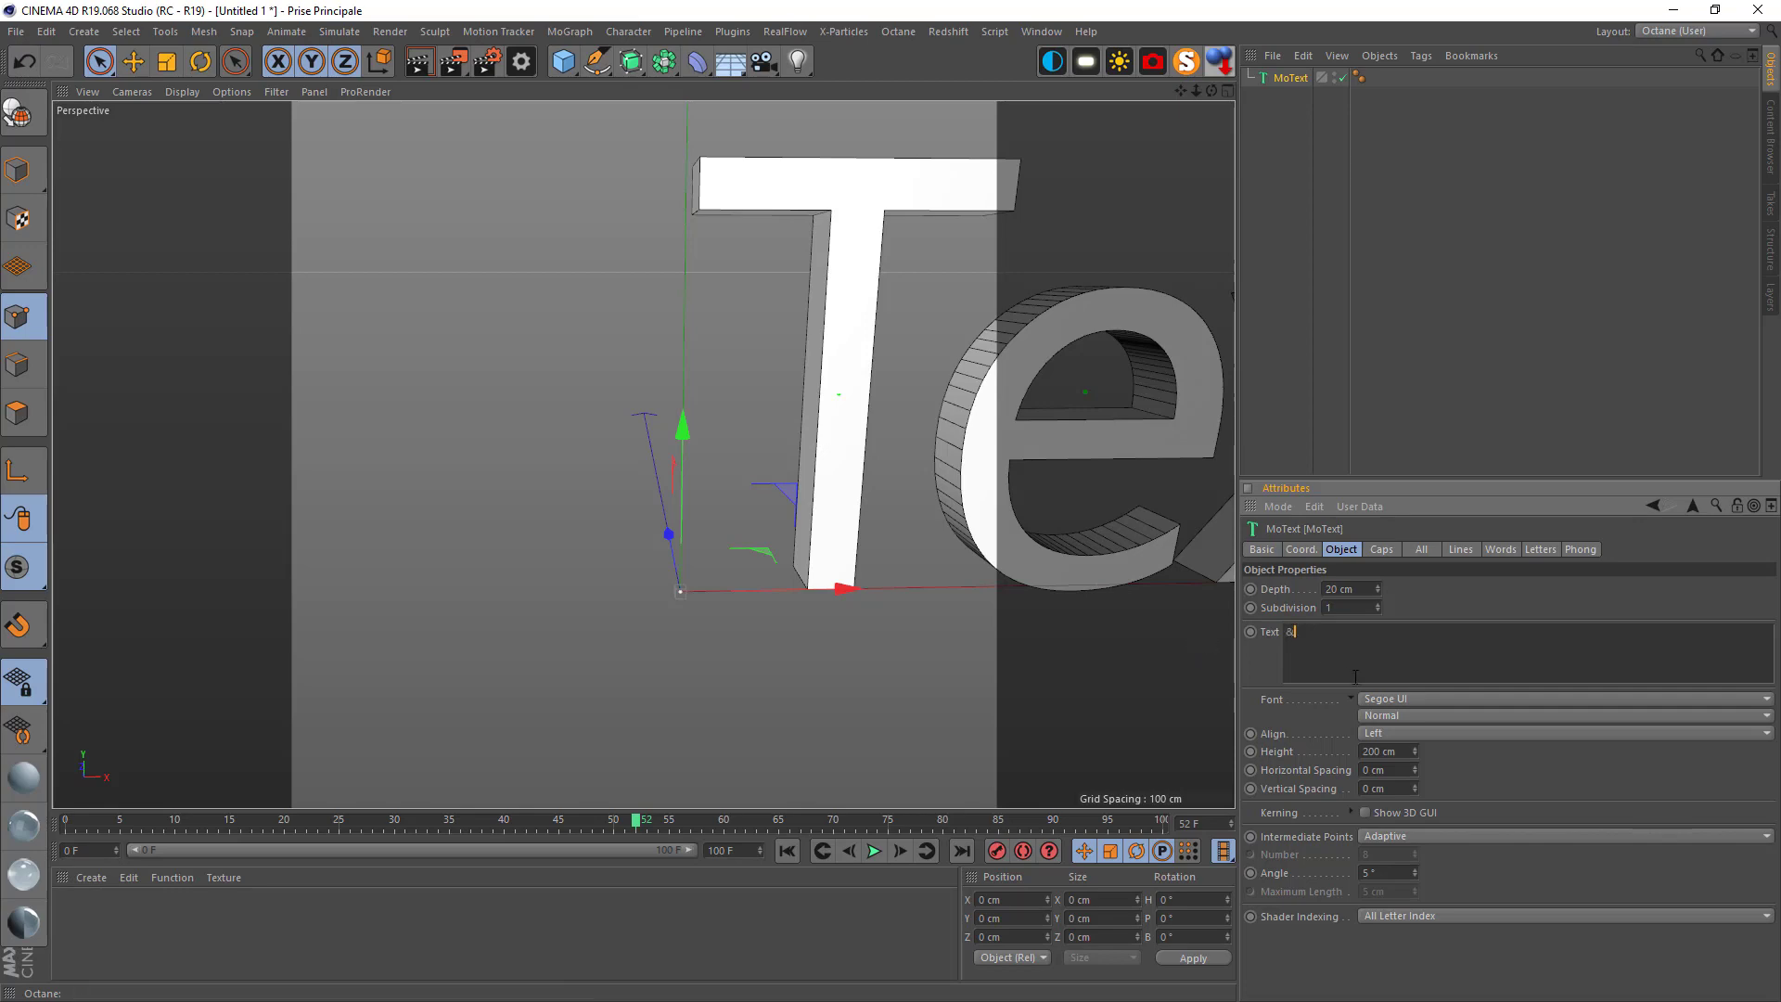
click(1388, 697)
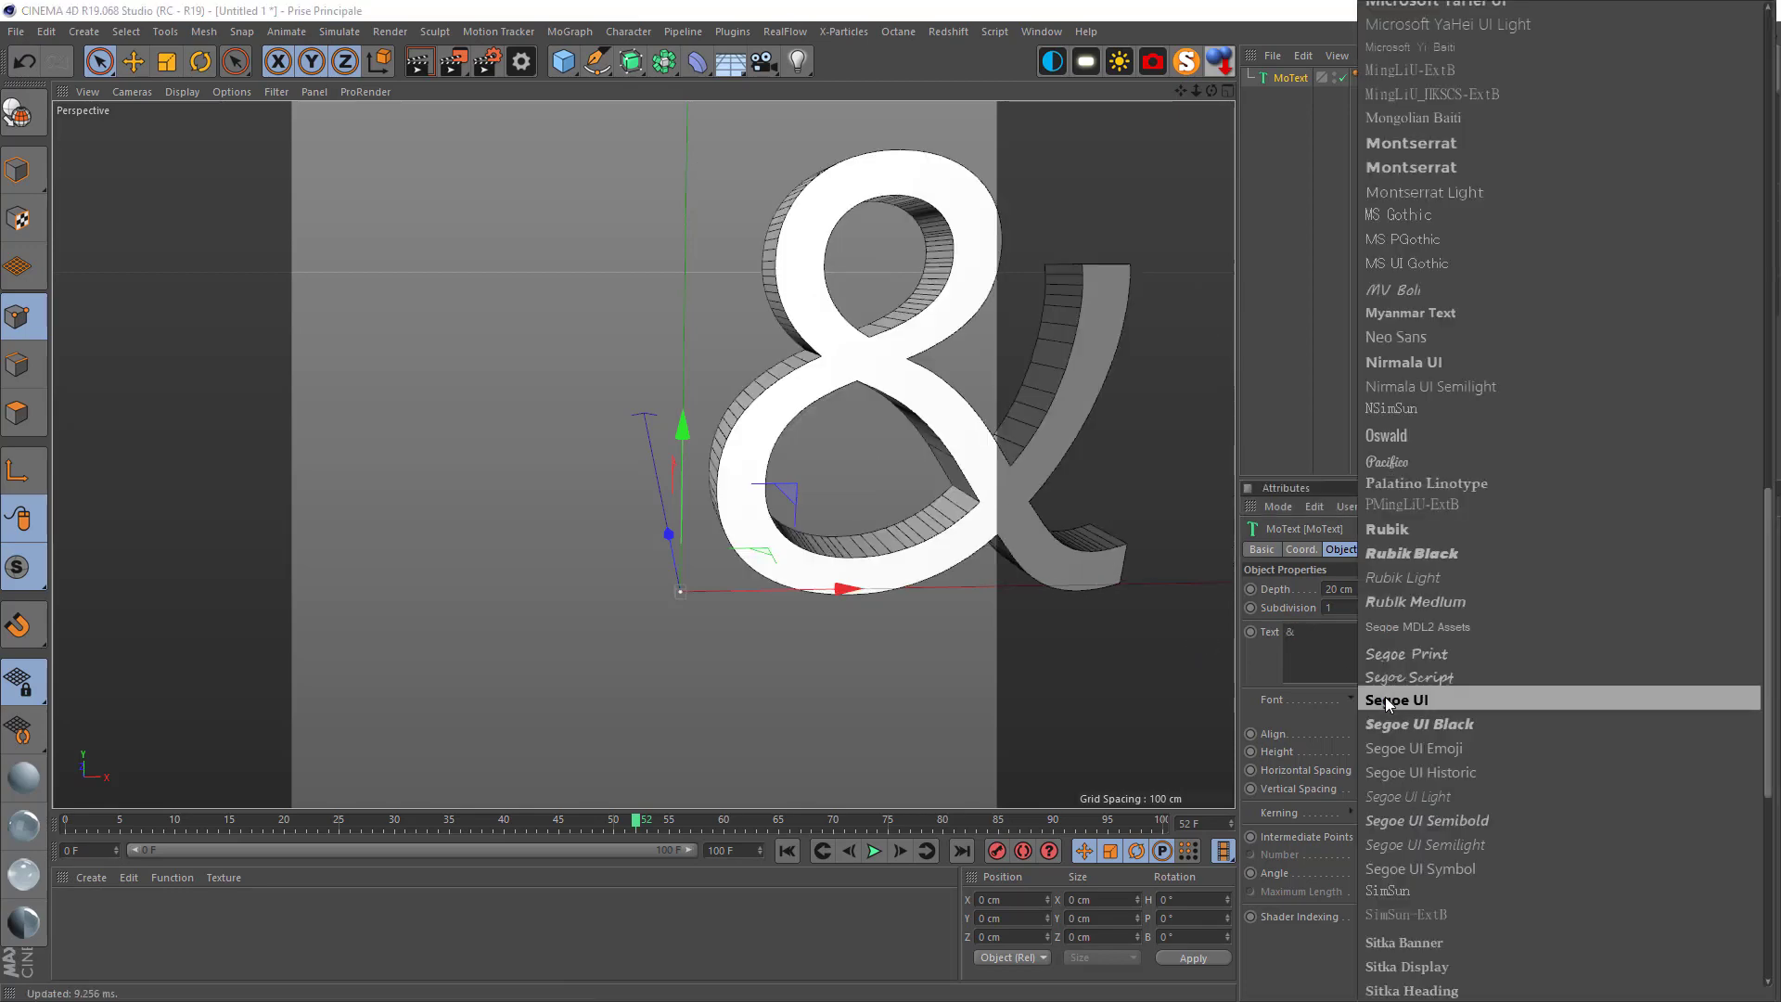
scroll(1438, 202, up, 3)
scroll(1447, 146, up, 3)
scroll(1447, 145, up, 3)
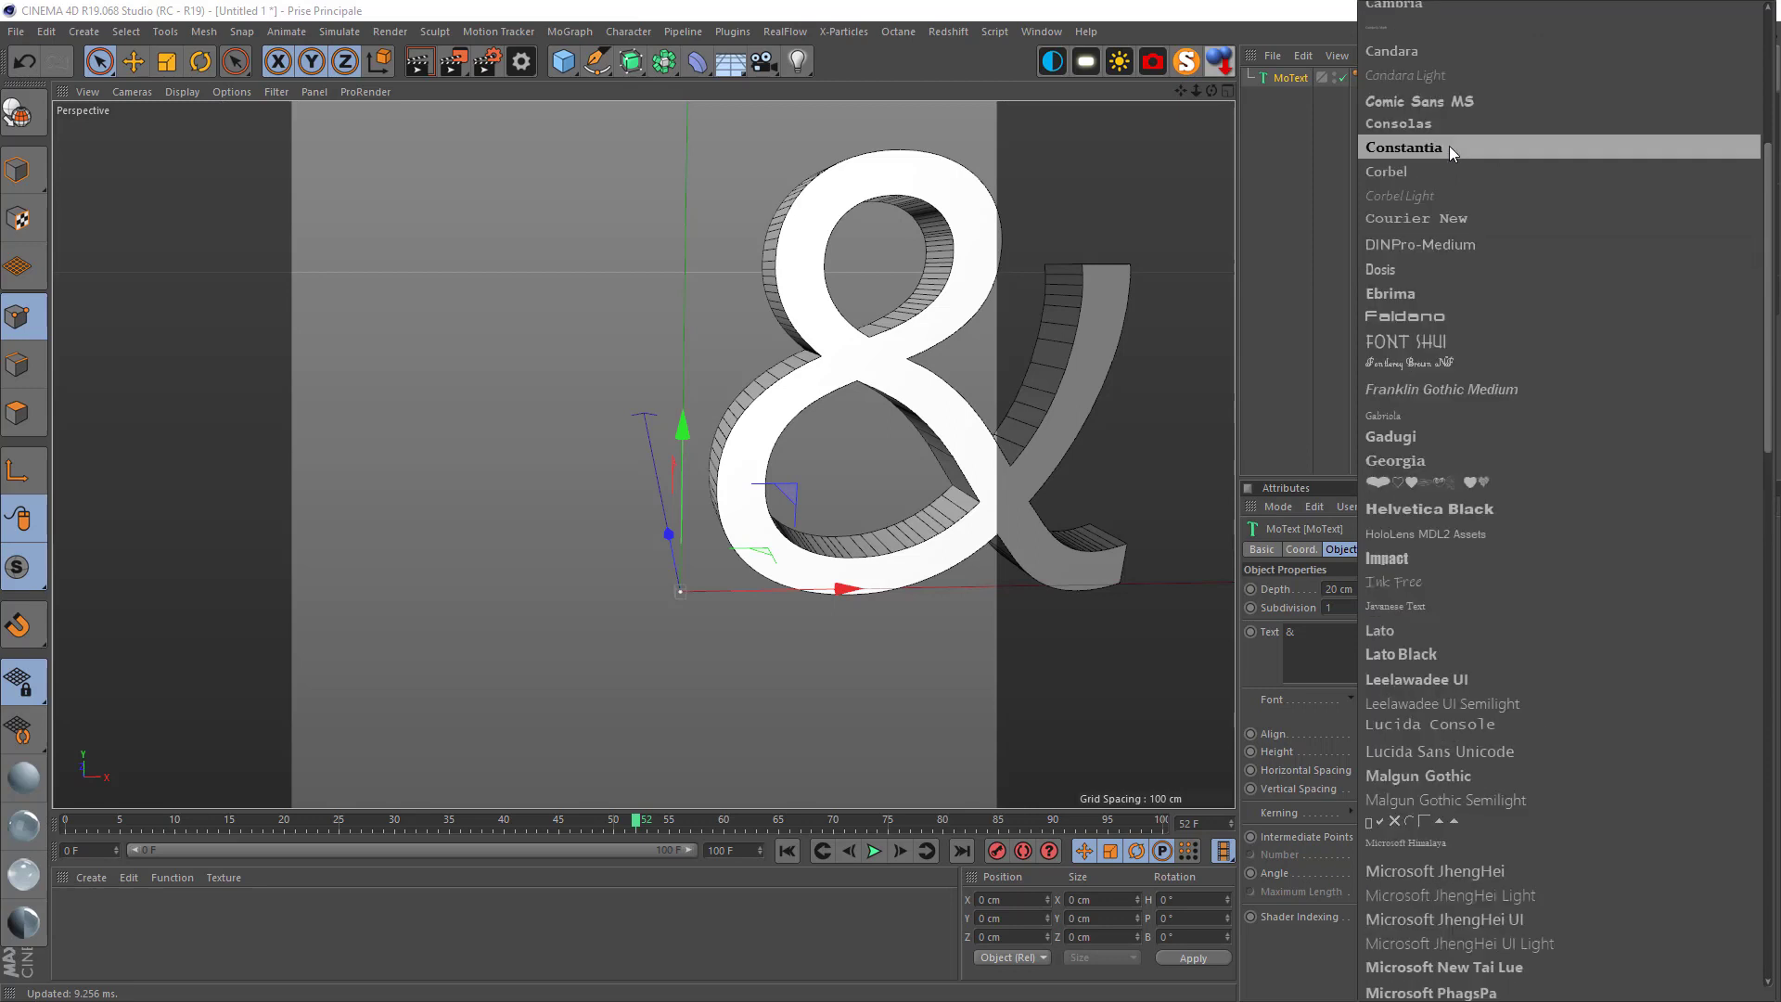
click(1430, 510)
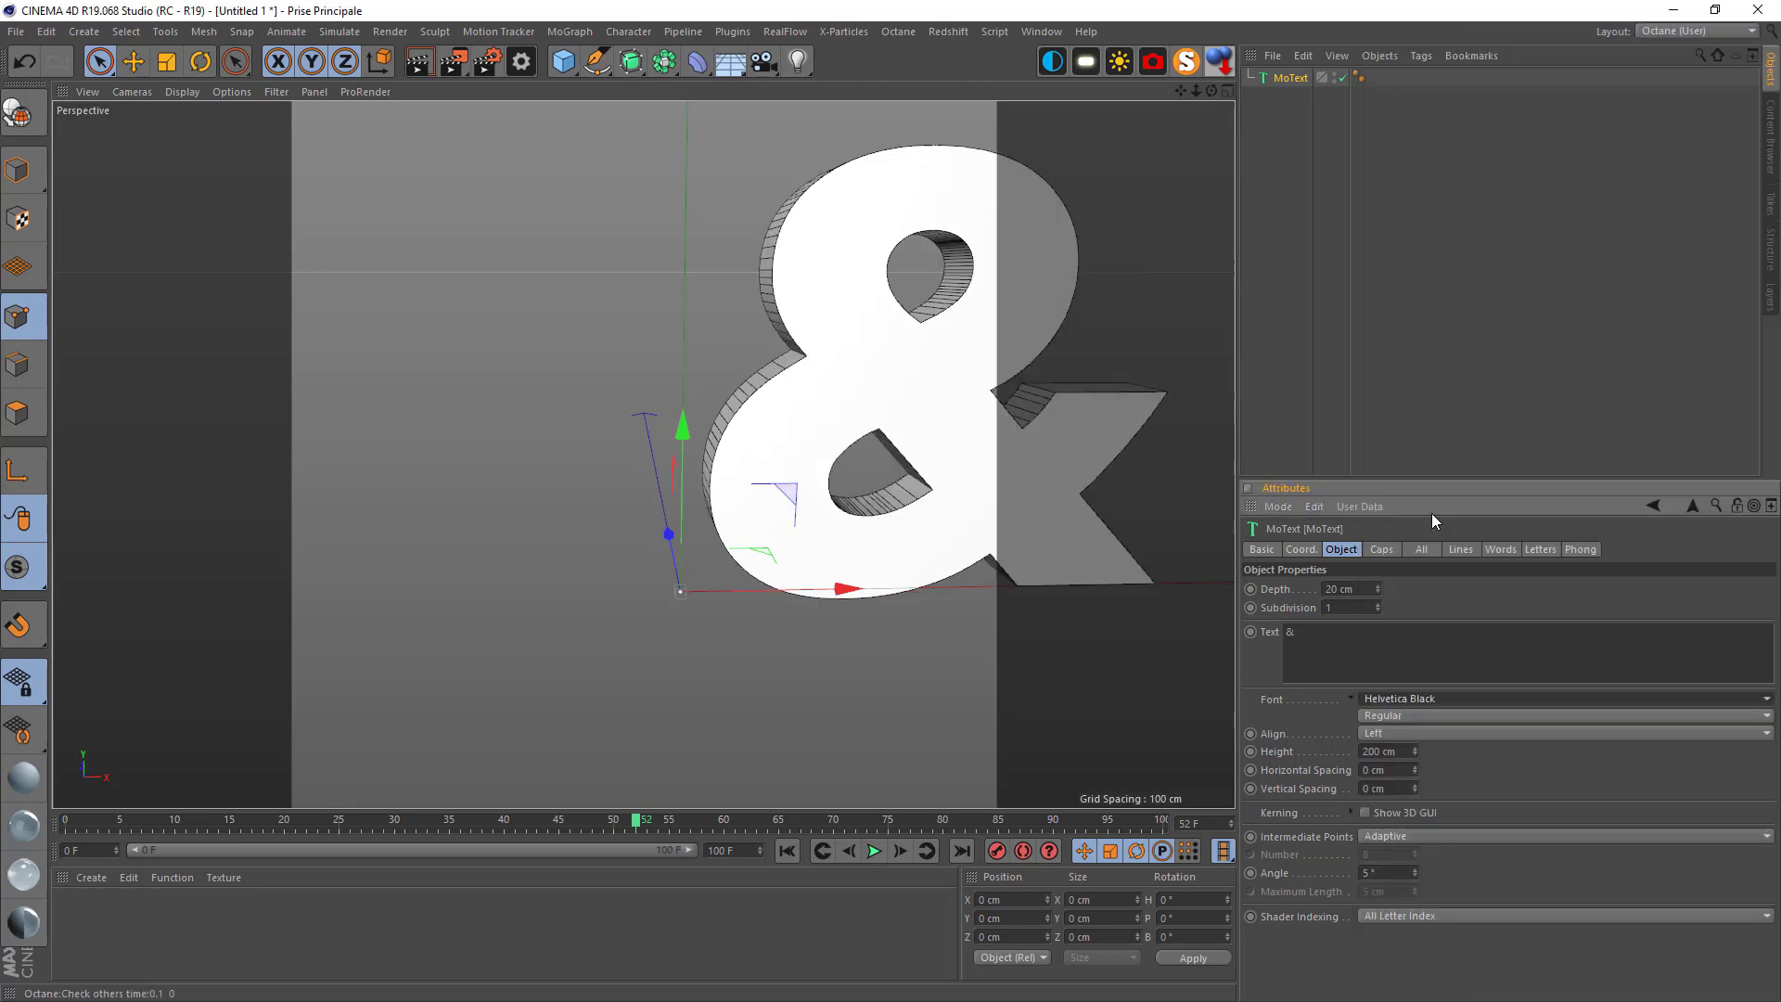
Set the MoText depth to 40 cm, alignment to Middle, and intermediate points to Uniform
double_click(1343, 589)
text(50)
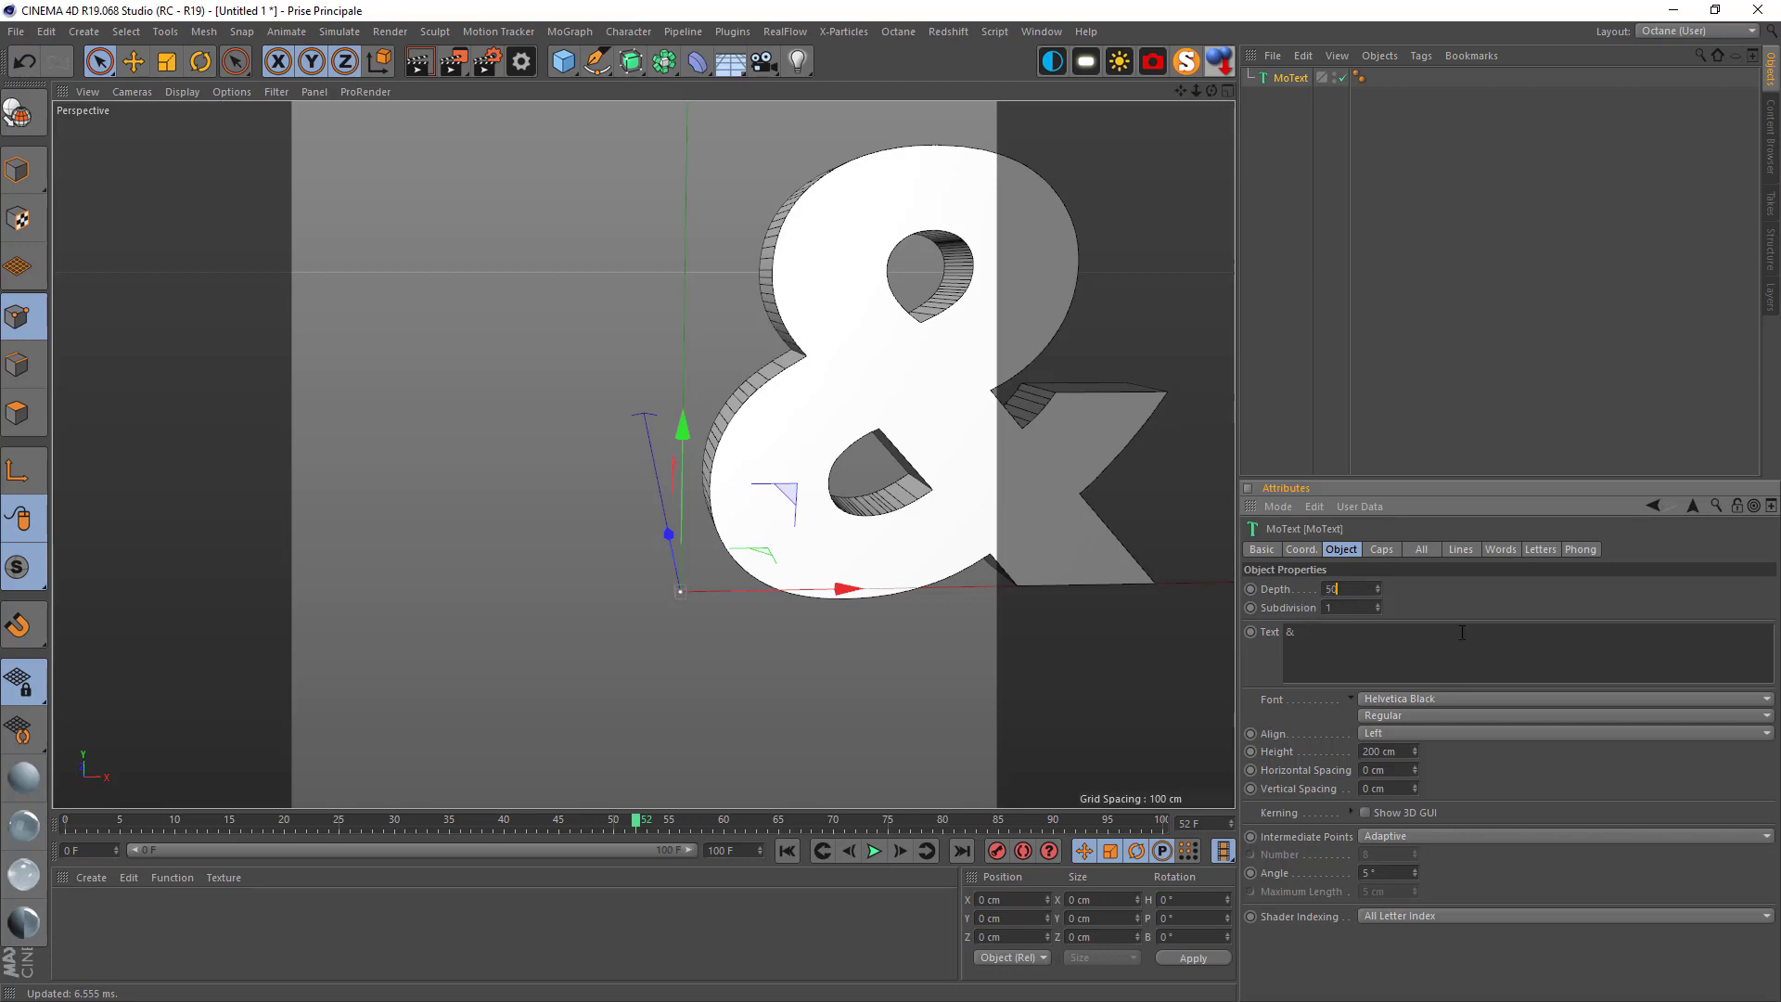
key(Return)
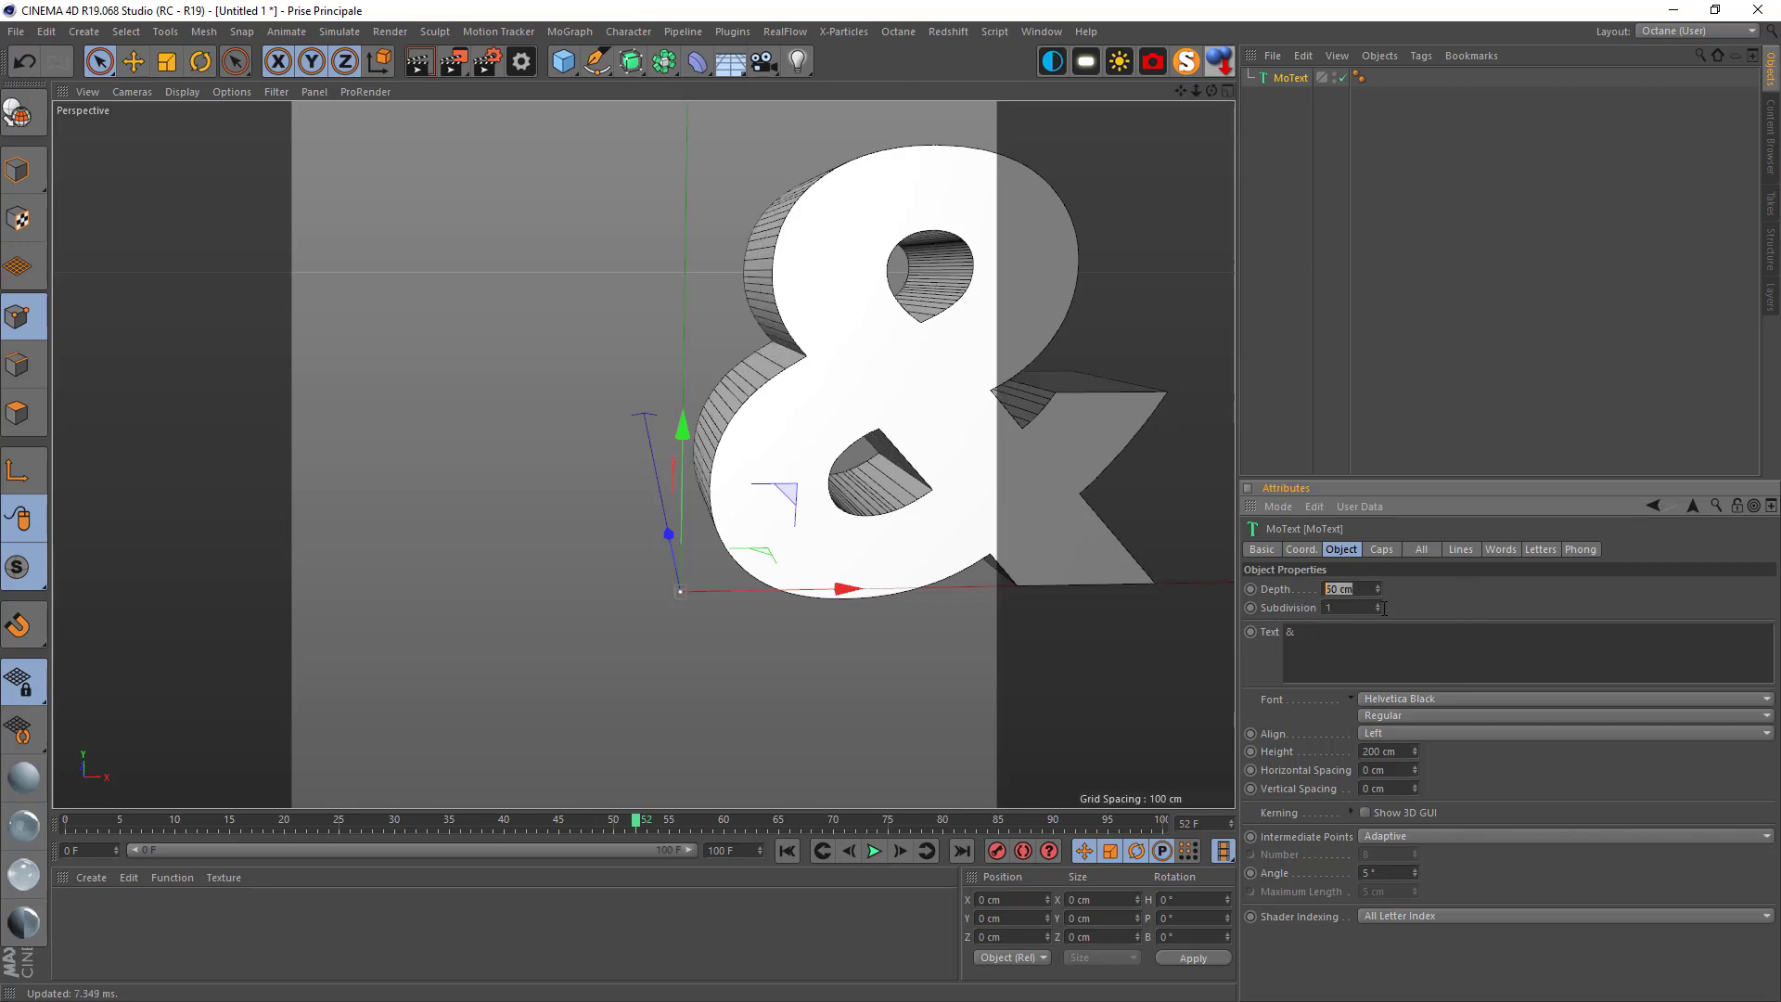
text(40)
key(Return)
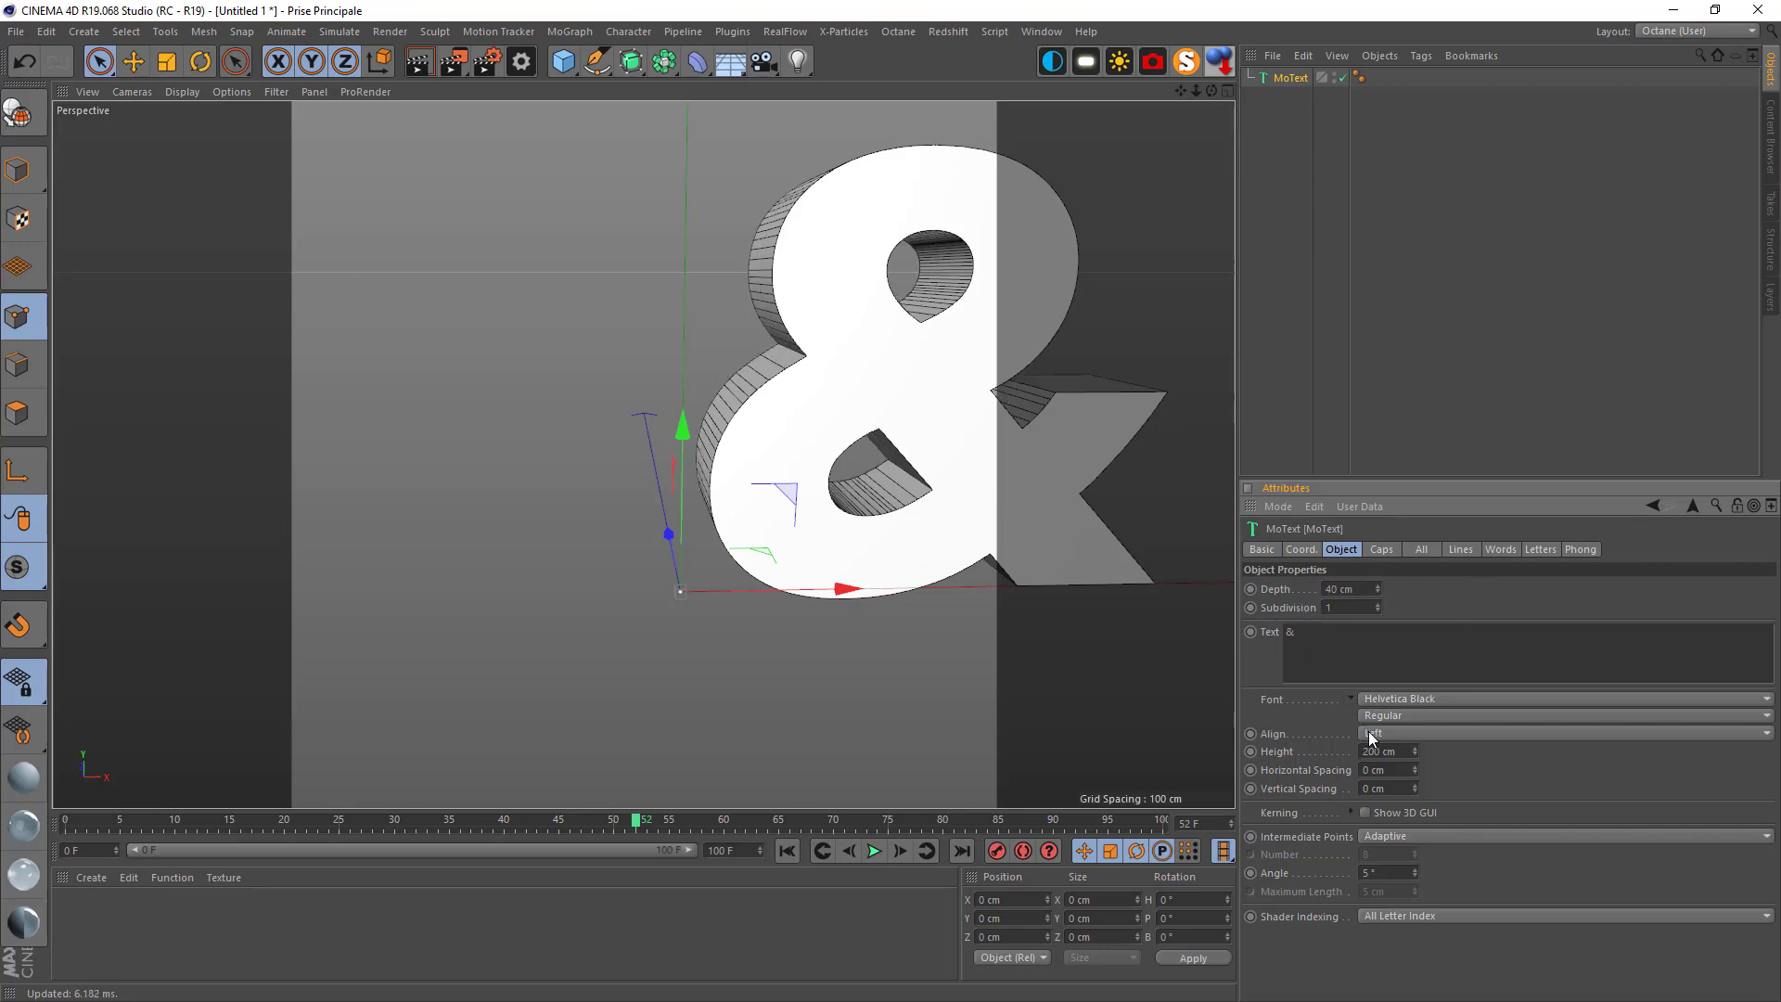
click(1369, 734)
click(1370, 774)
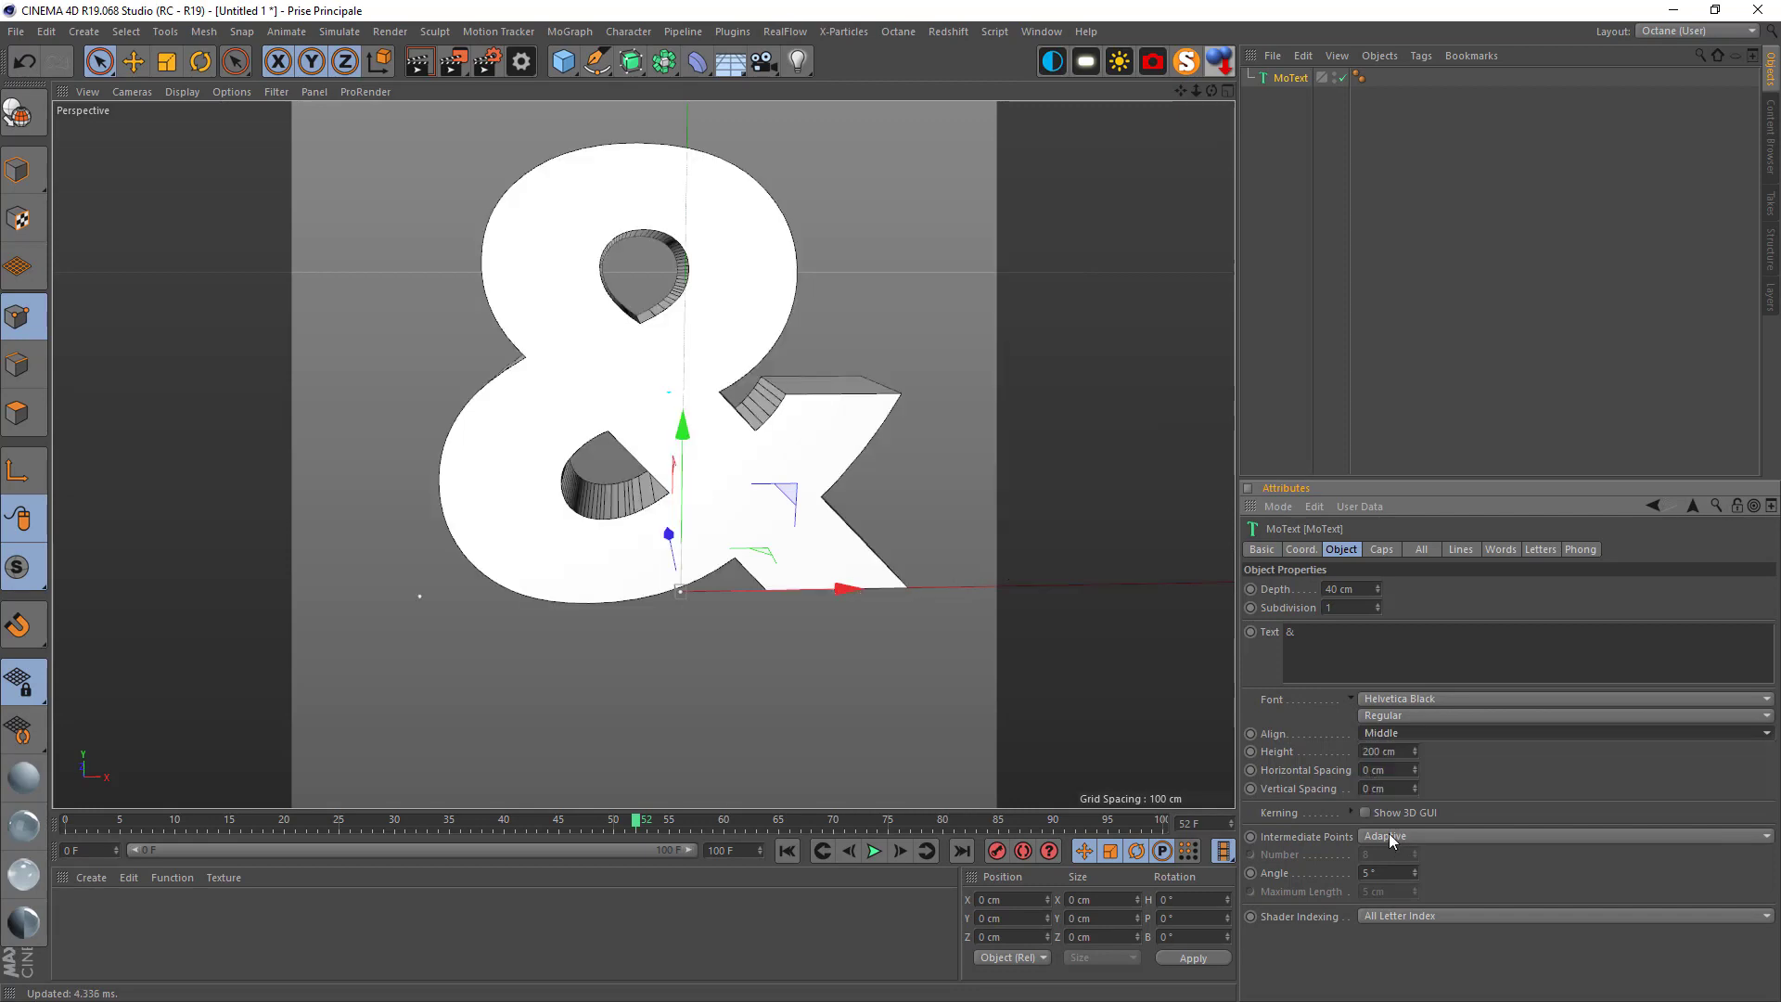
click(1390, 835)
click(1385, 894)
click(1388, 854)
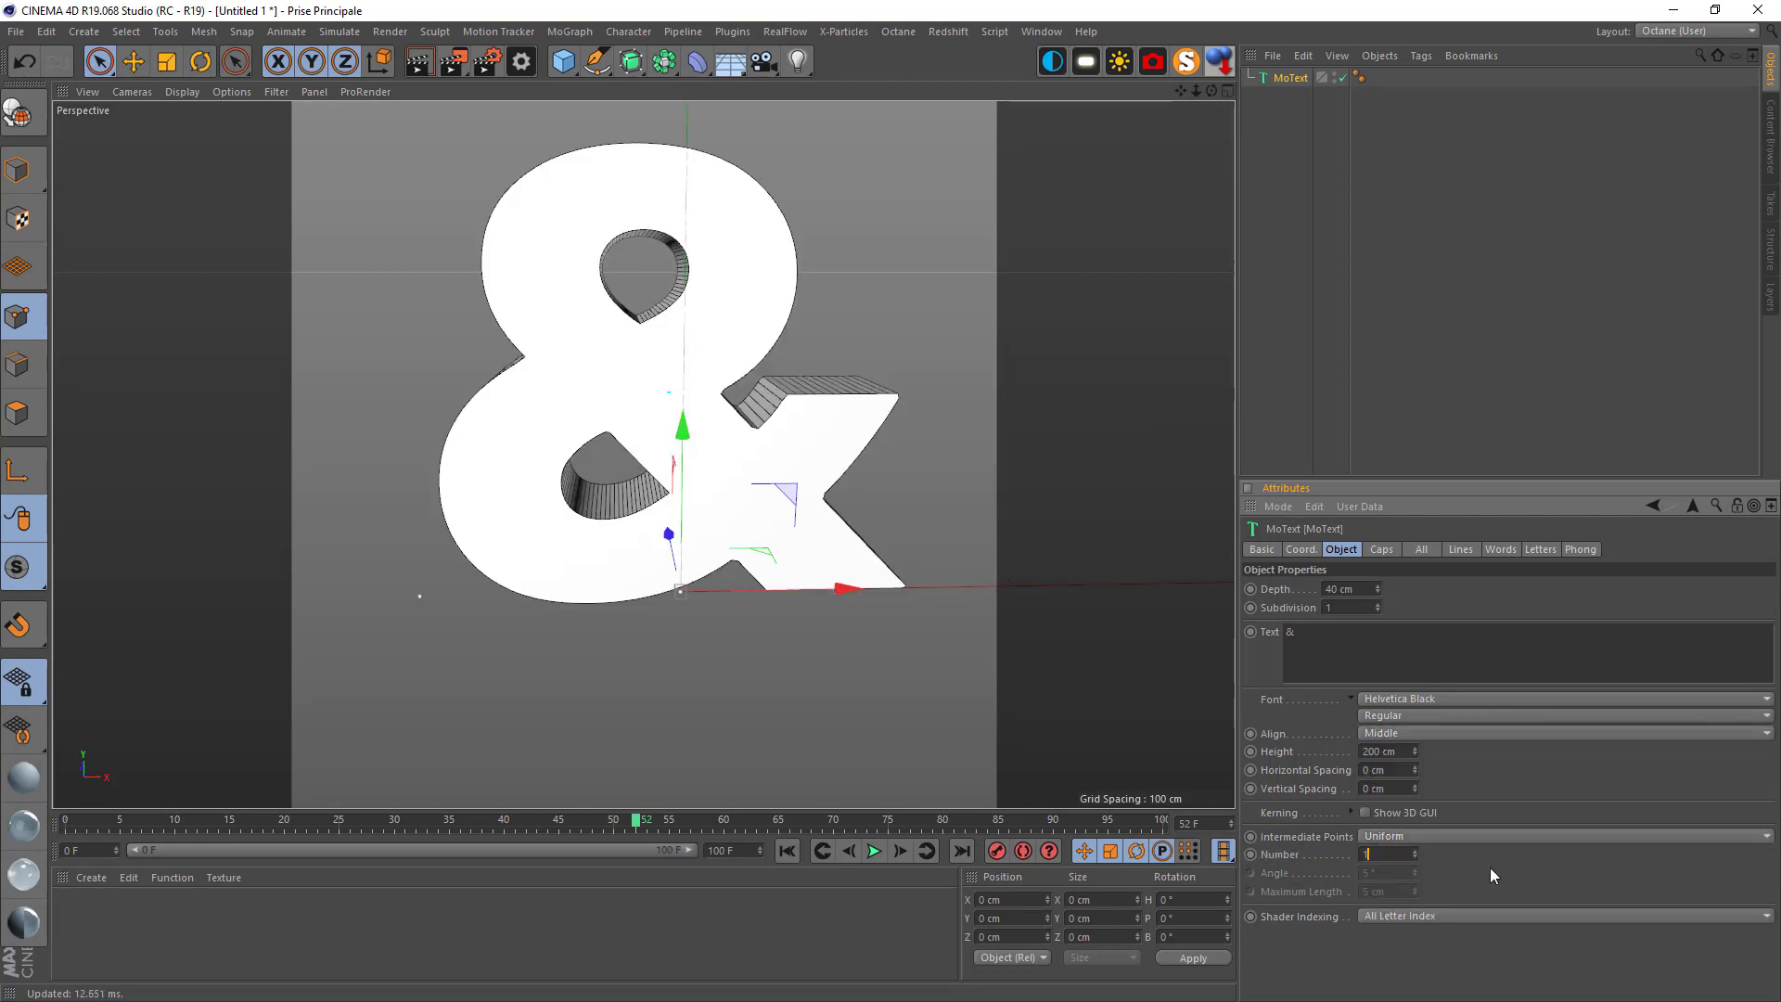
text(1)
Set intermediate points to 1 and view the ampersand from an angle
key(Return)
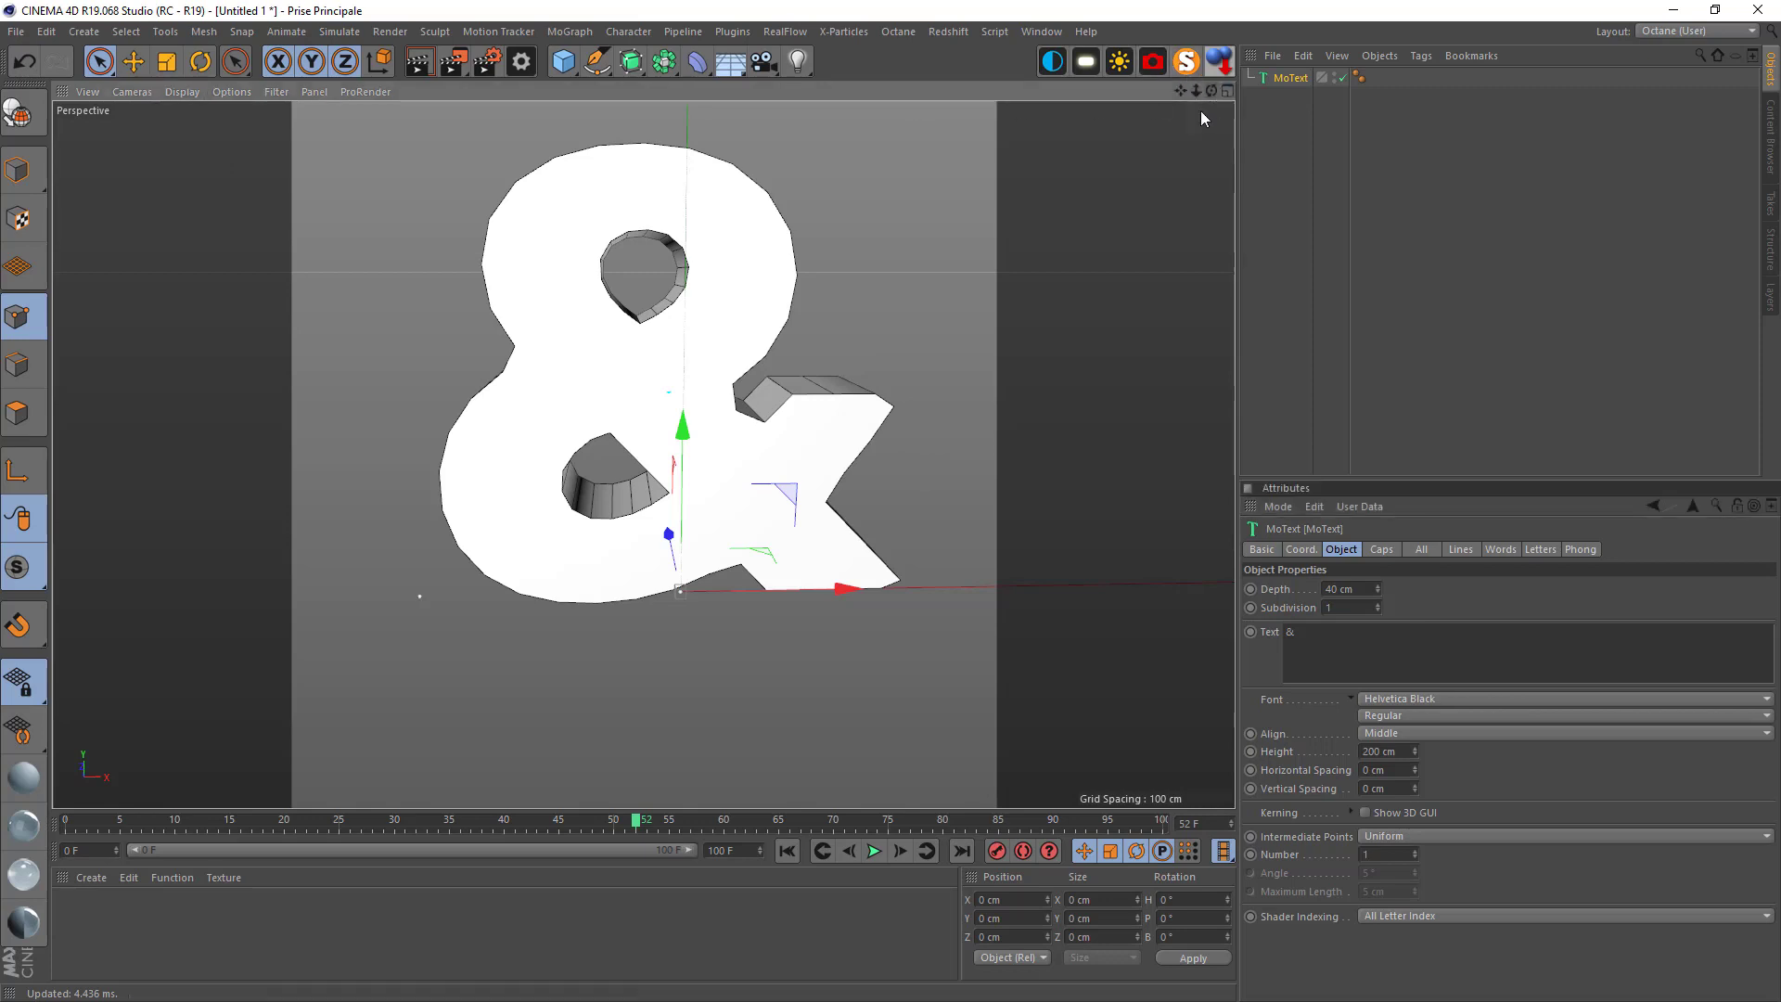
drag(1211, 89, 805, 224)
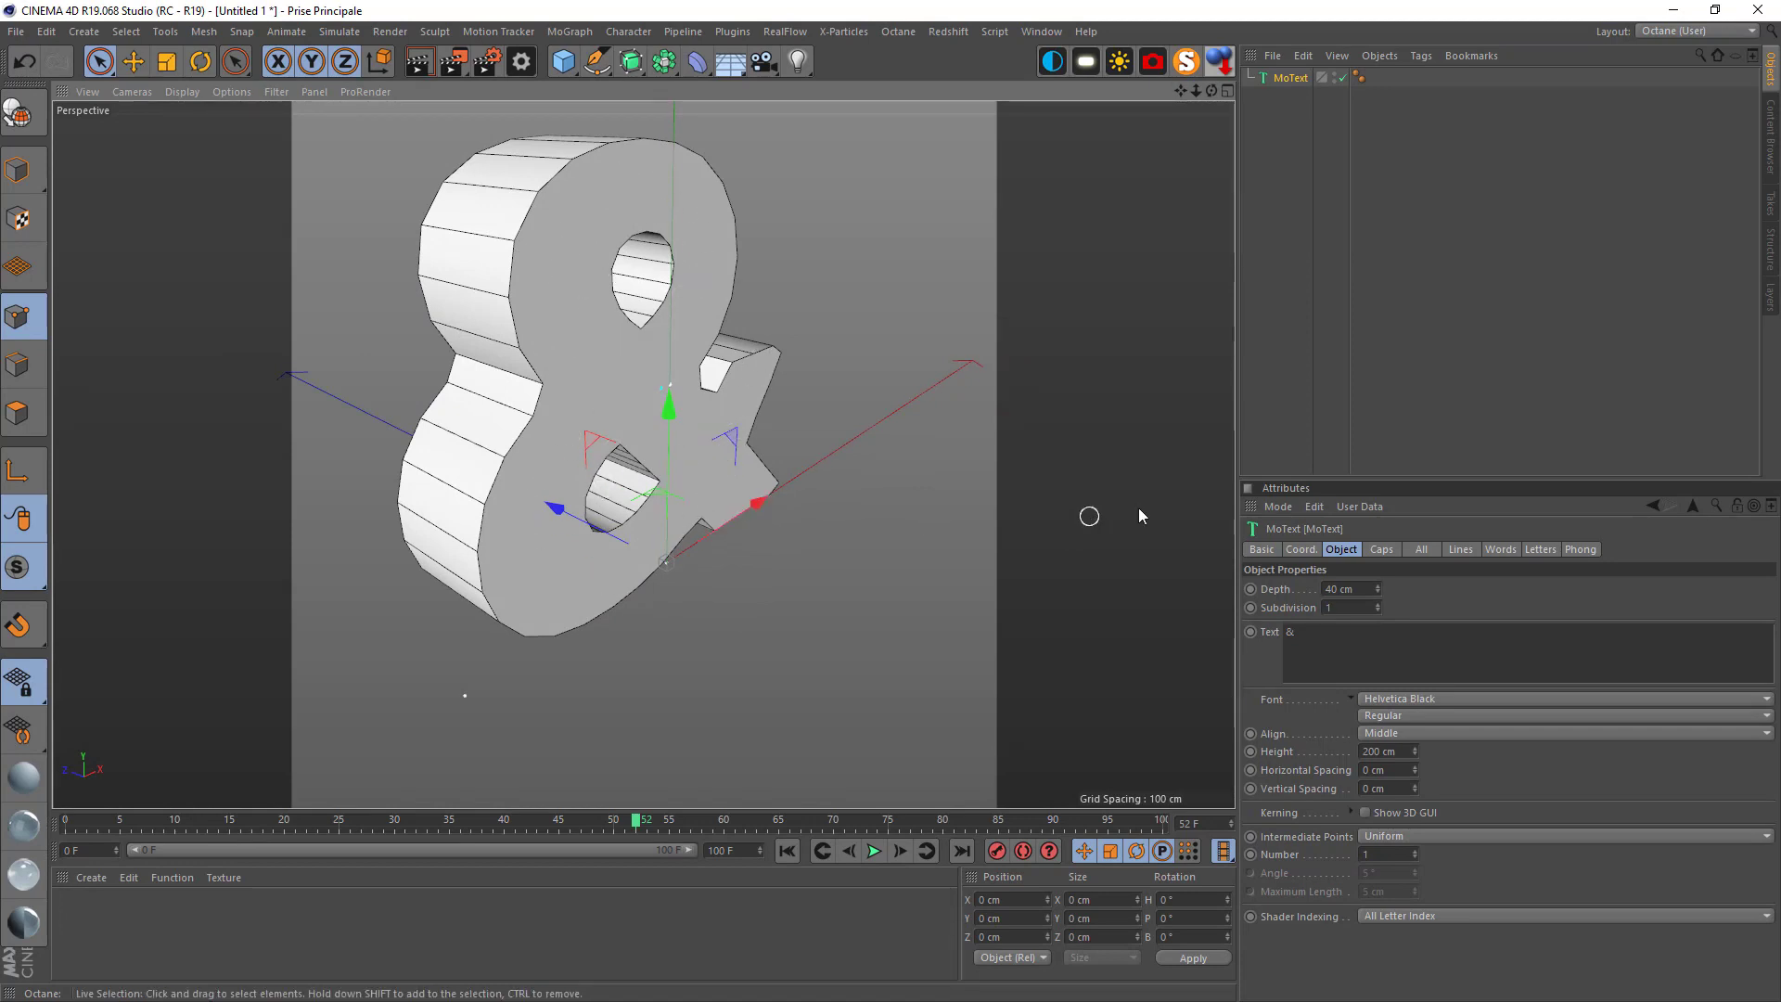
Make the ampersand's caps Quadrangles laid out on a Regular Grid
click(1382, 549)
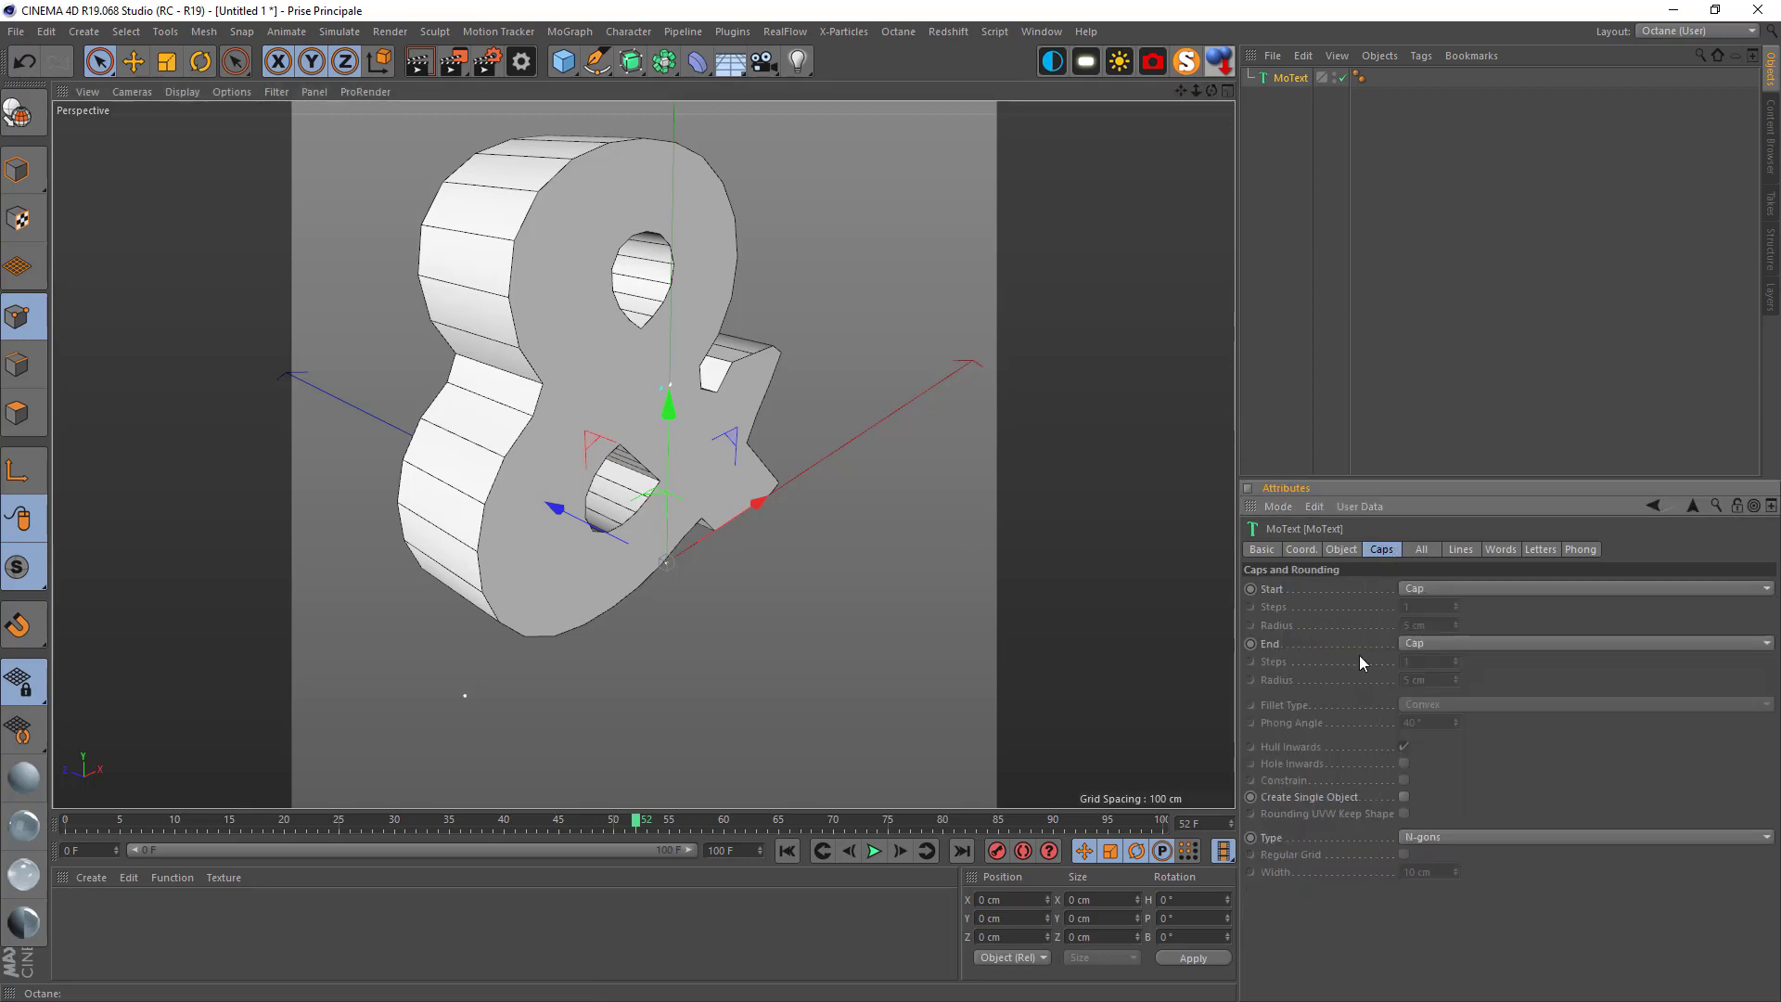
click(1422, 840)
click(1443, 867)
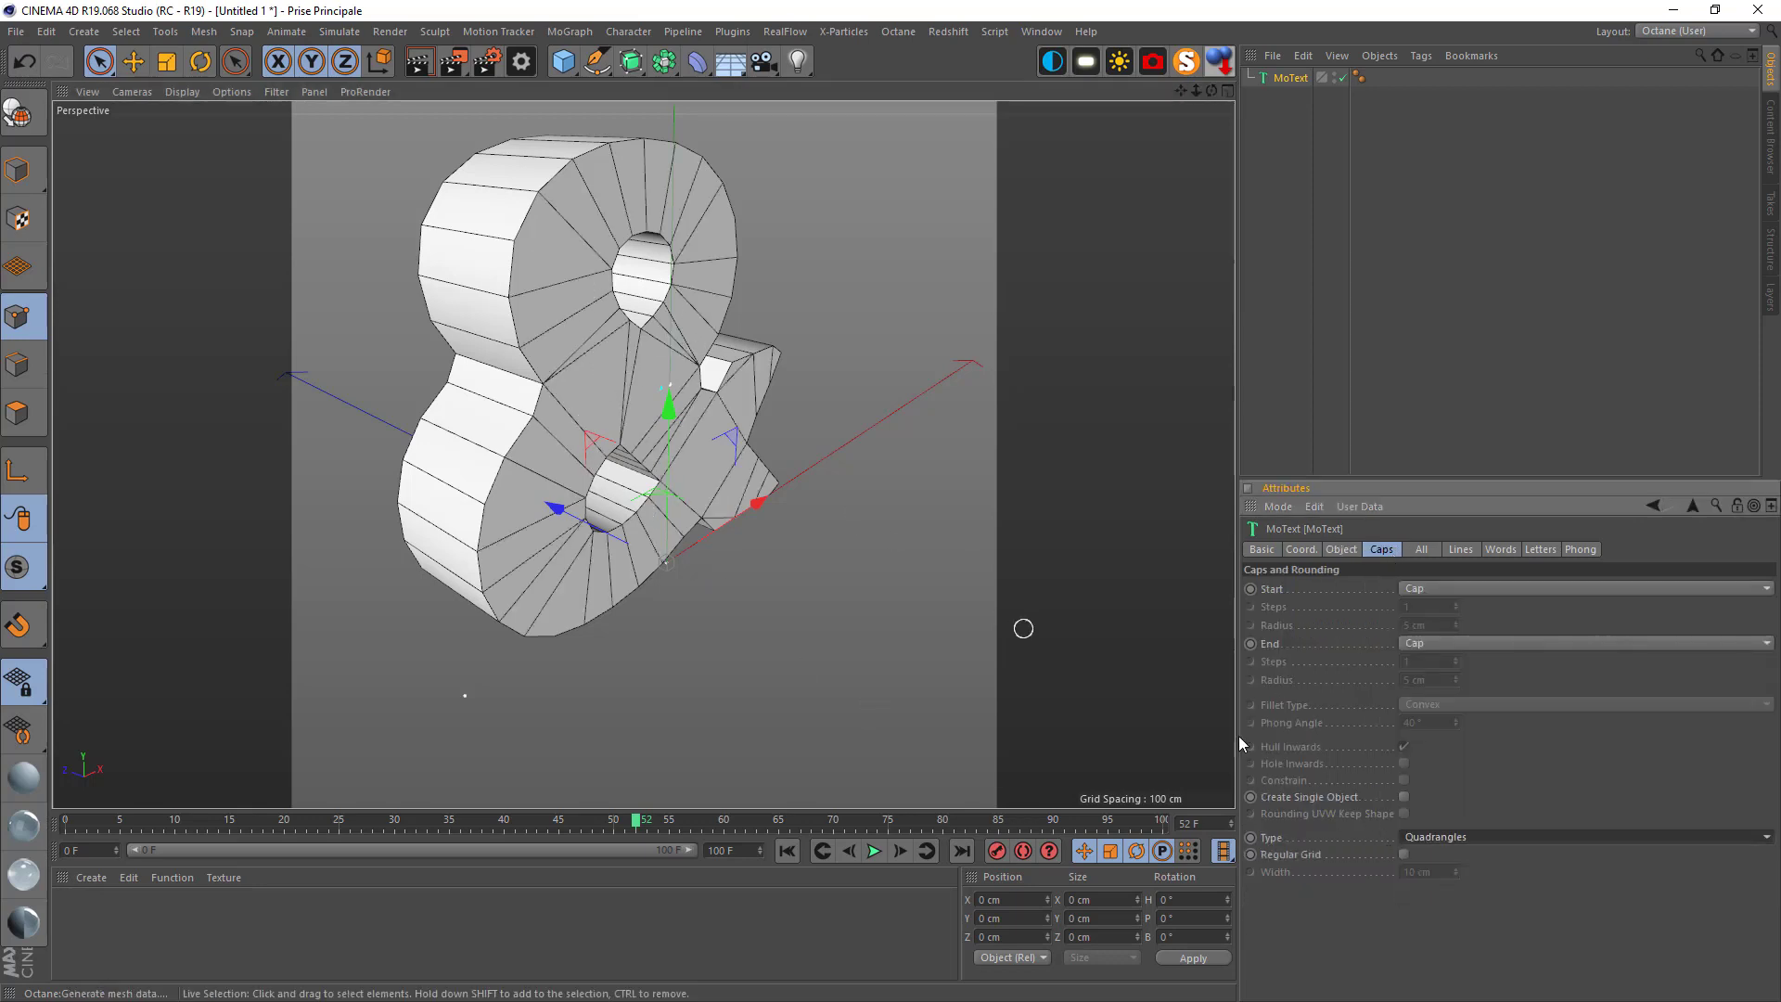
click(1403, 853)
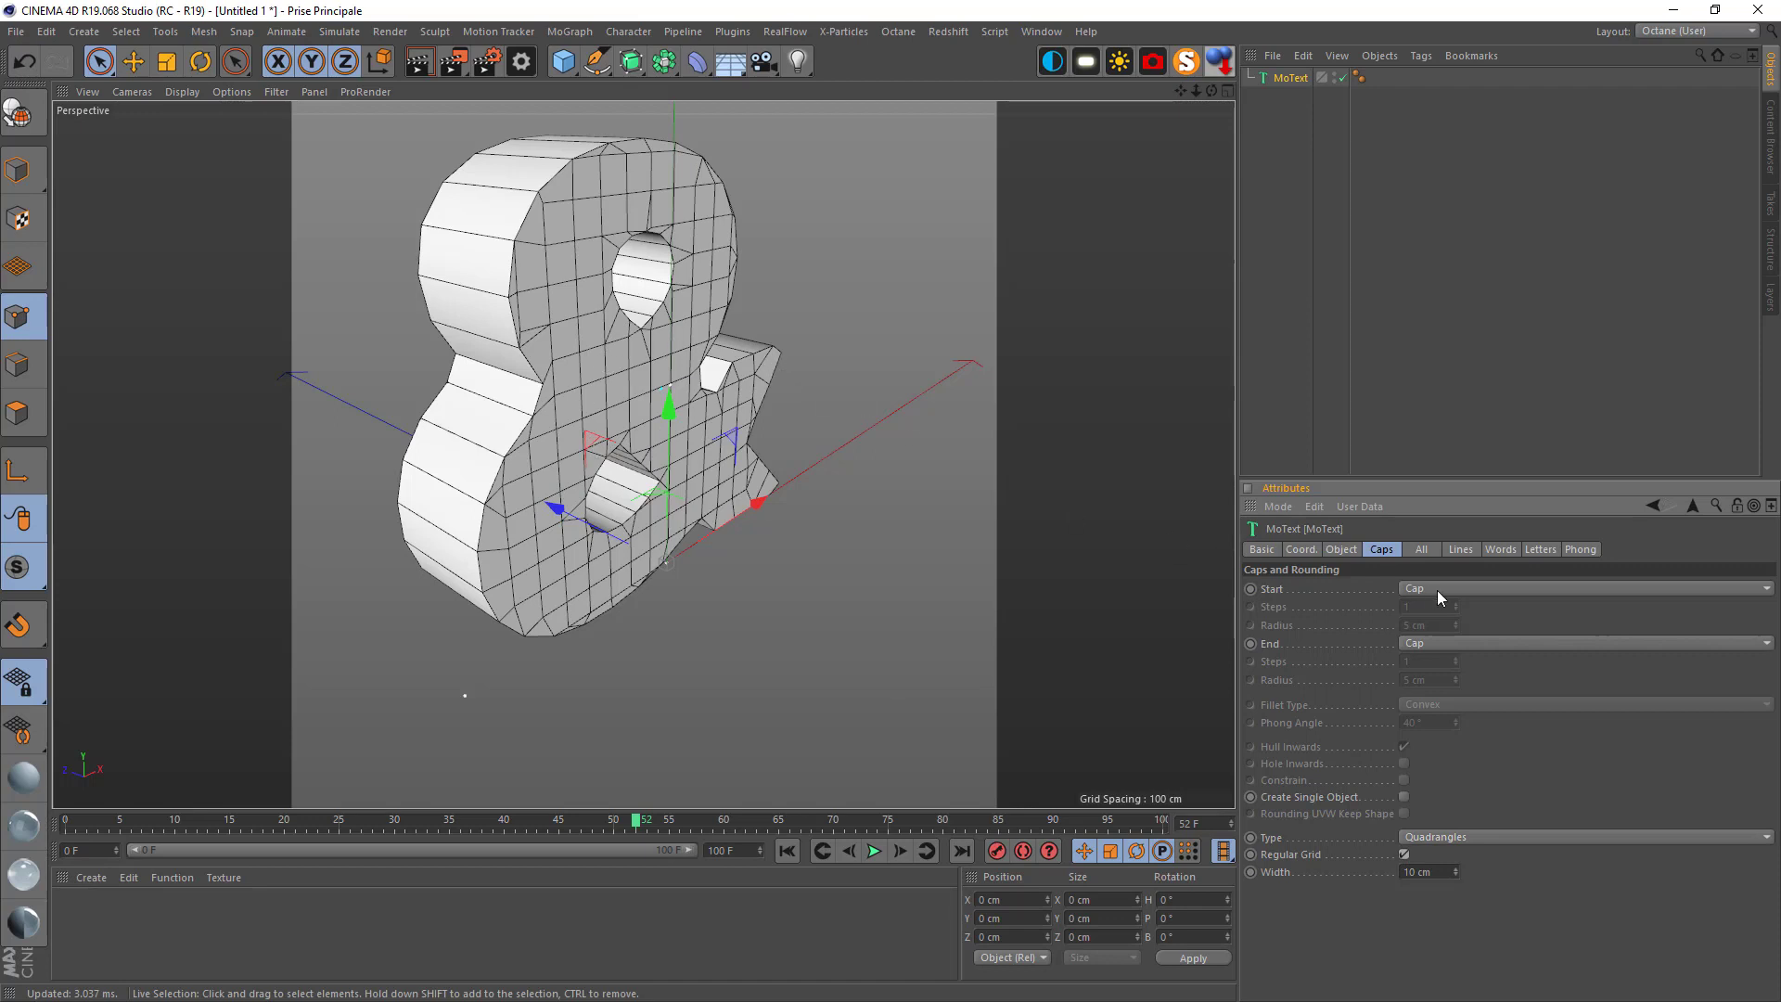
Set the MoText depth Subdivision to 3
click(1345, 548)
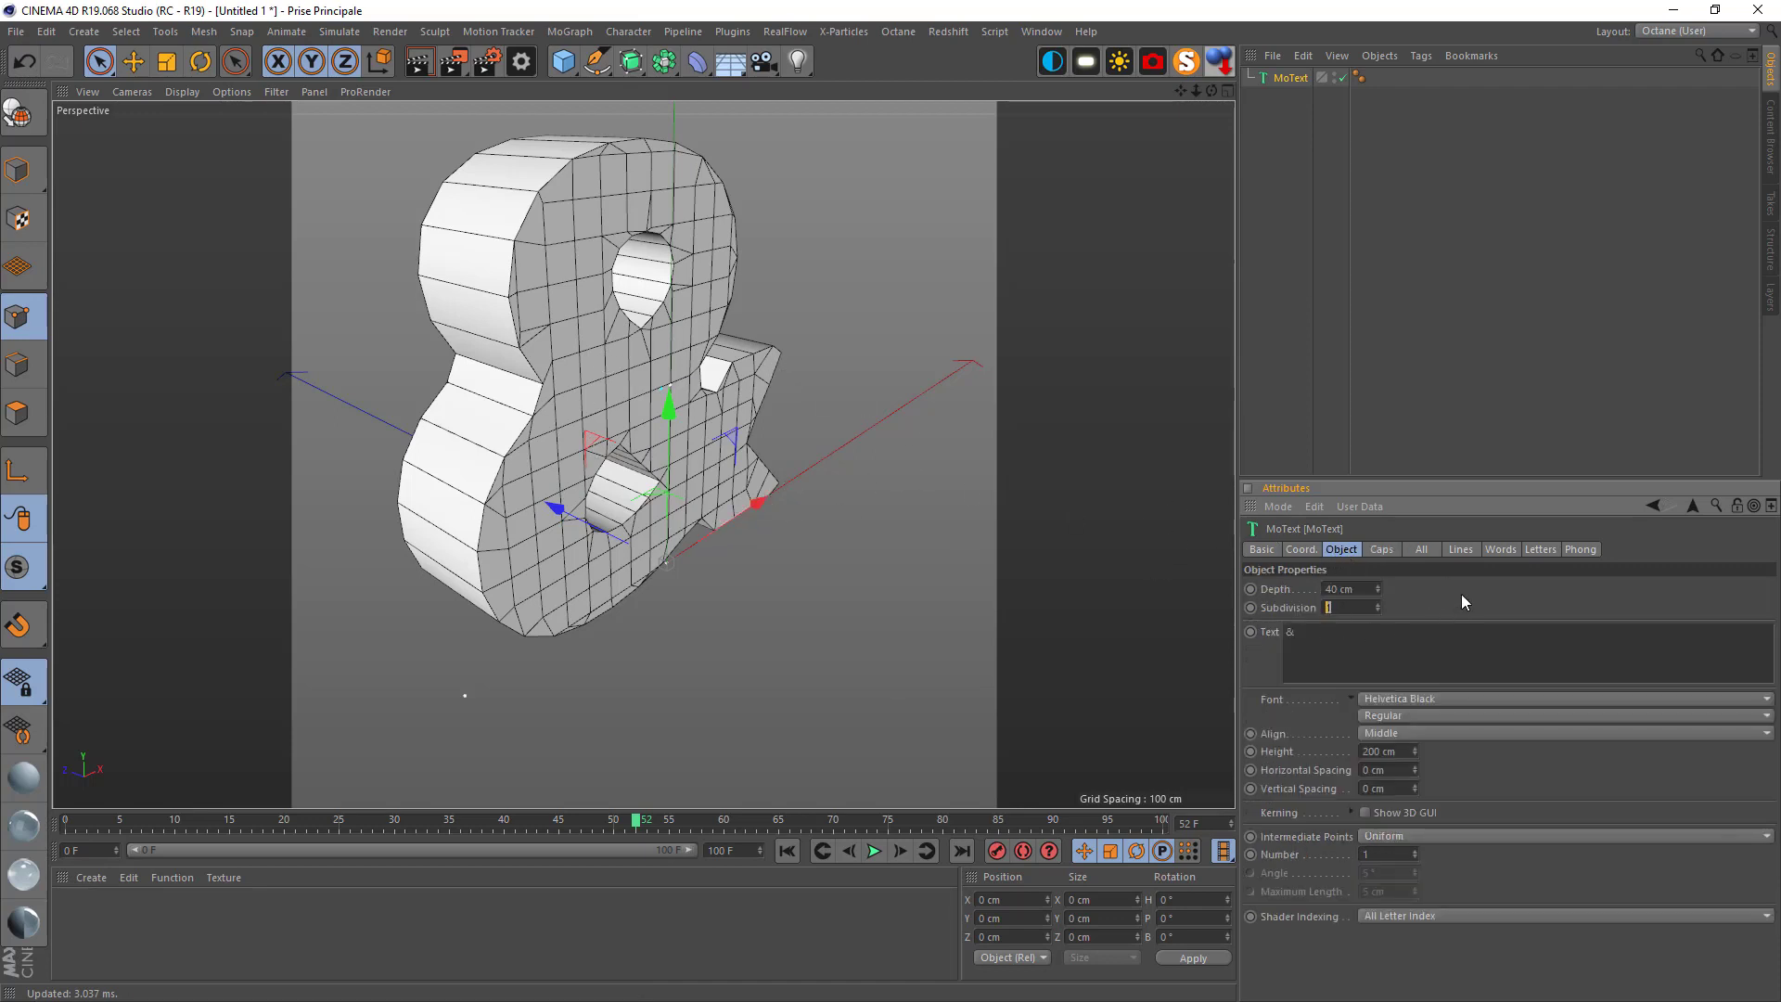
key(Return)
text(3)
key(Return)
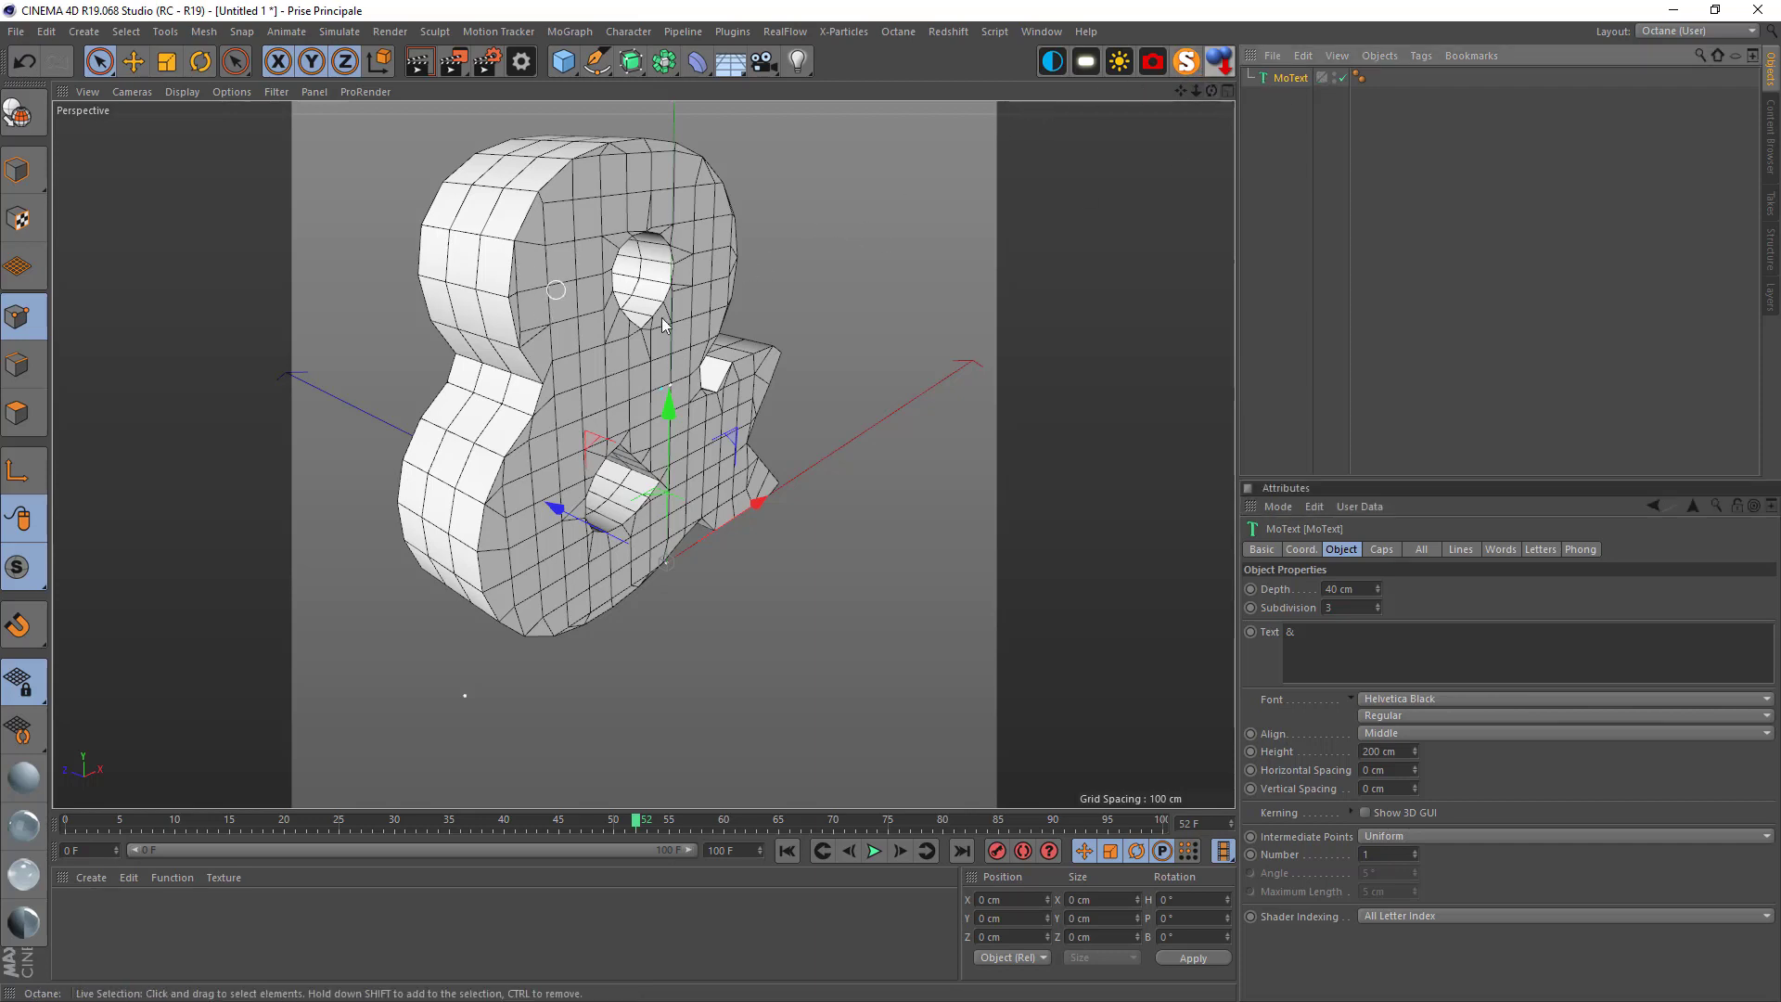
Enable Create Single Object in the caps settings and make the MoText editable
click(1384, 548)
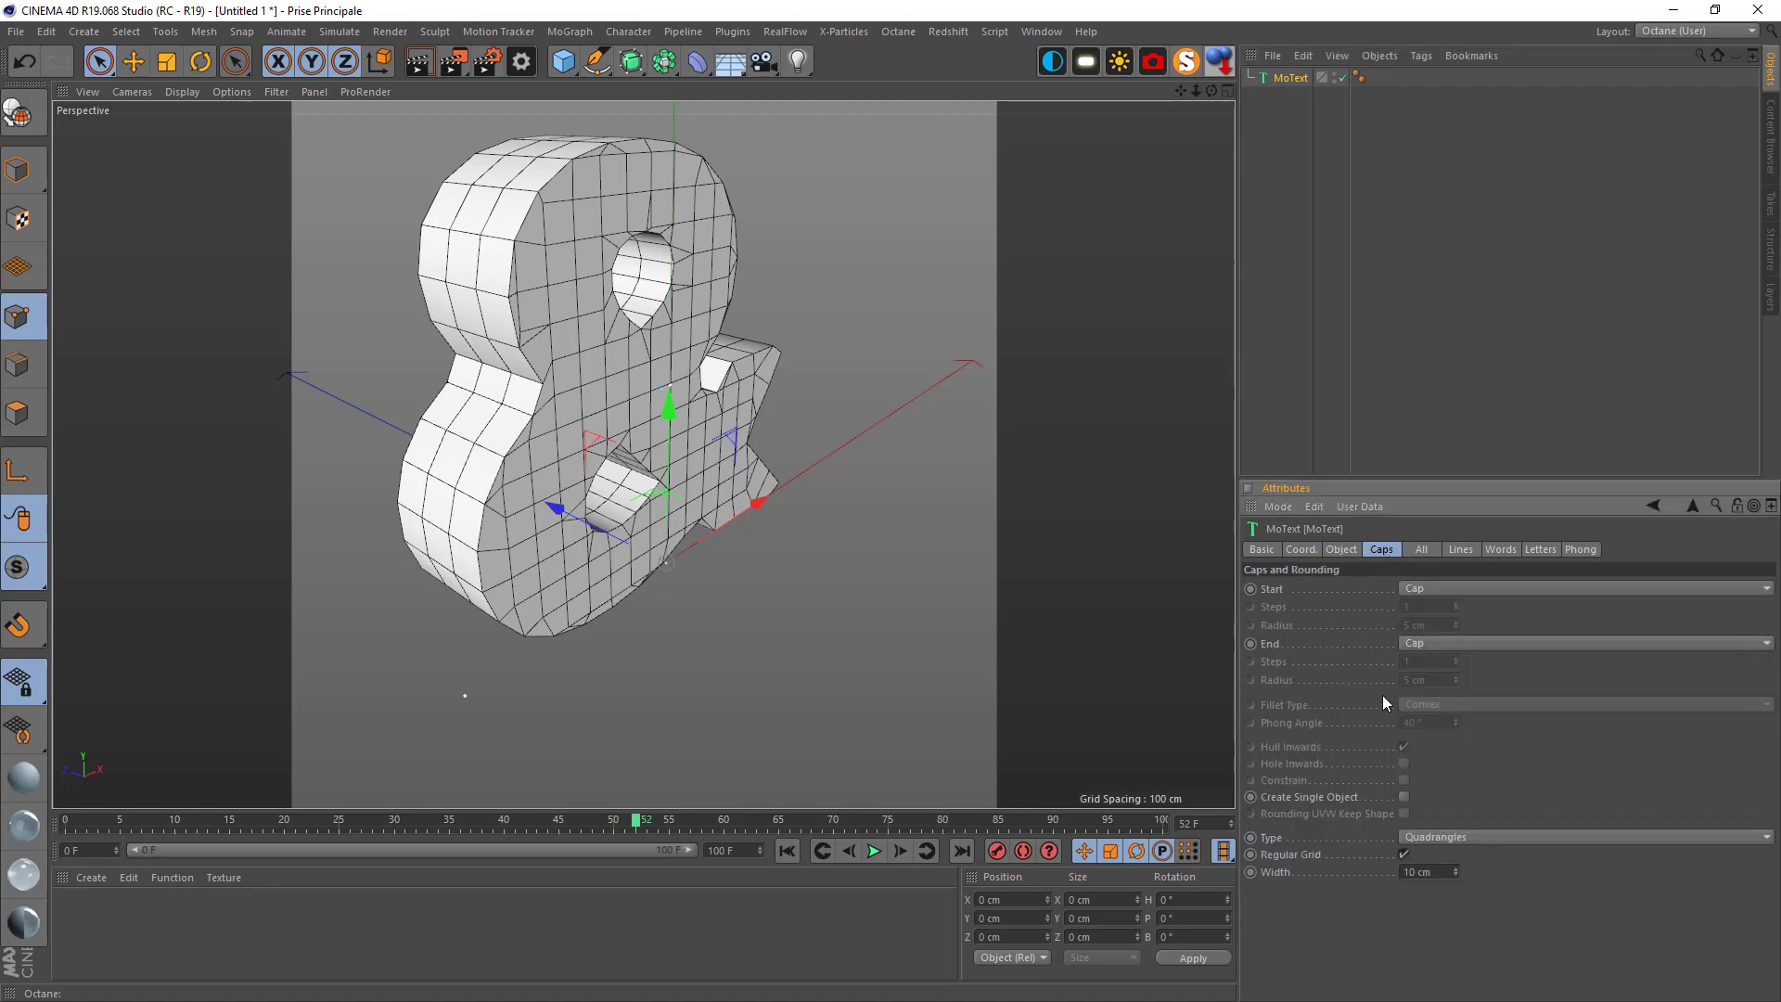
click(1404, 796)
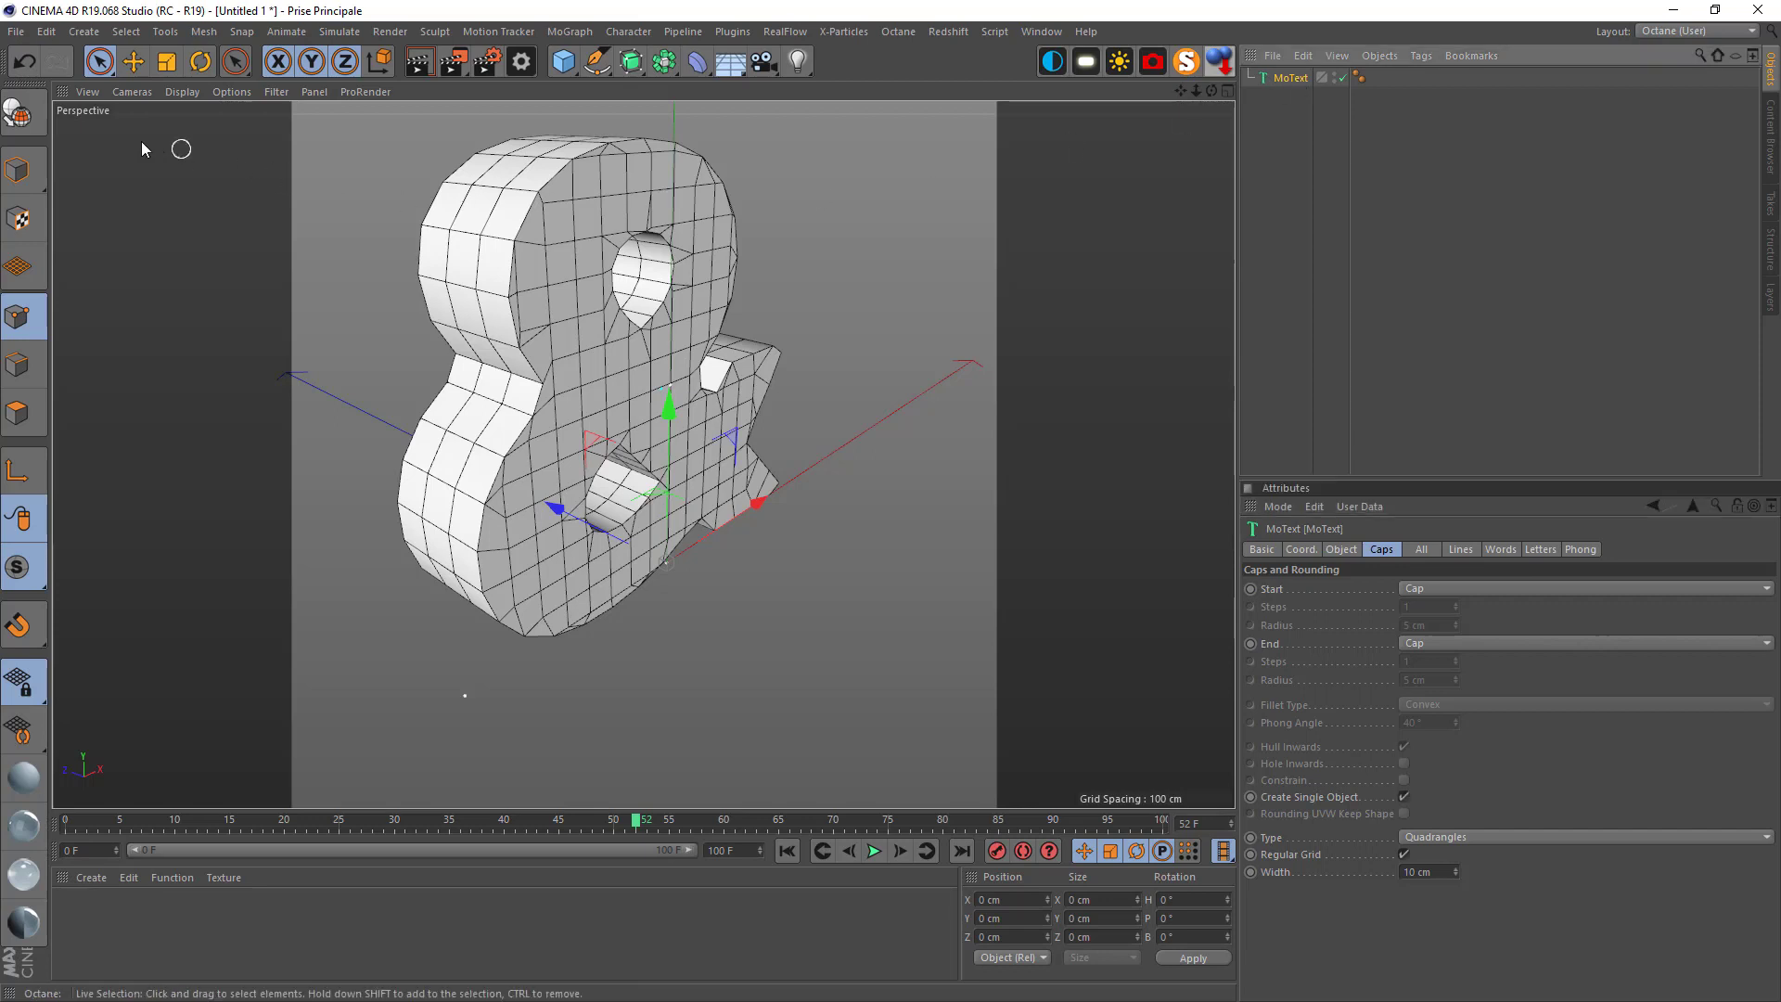
click(21, 118)
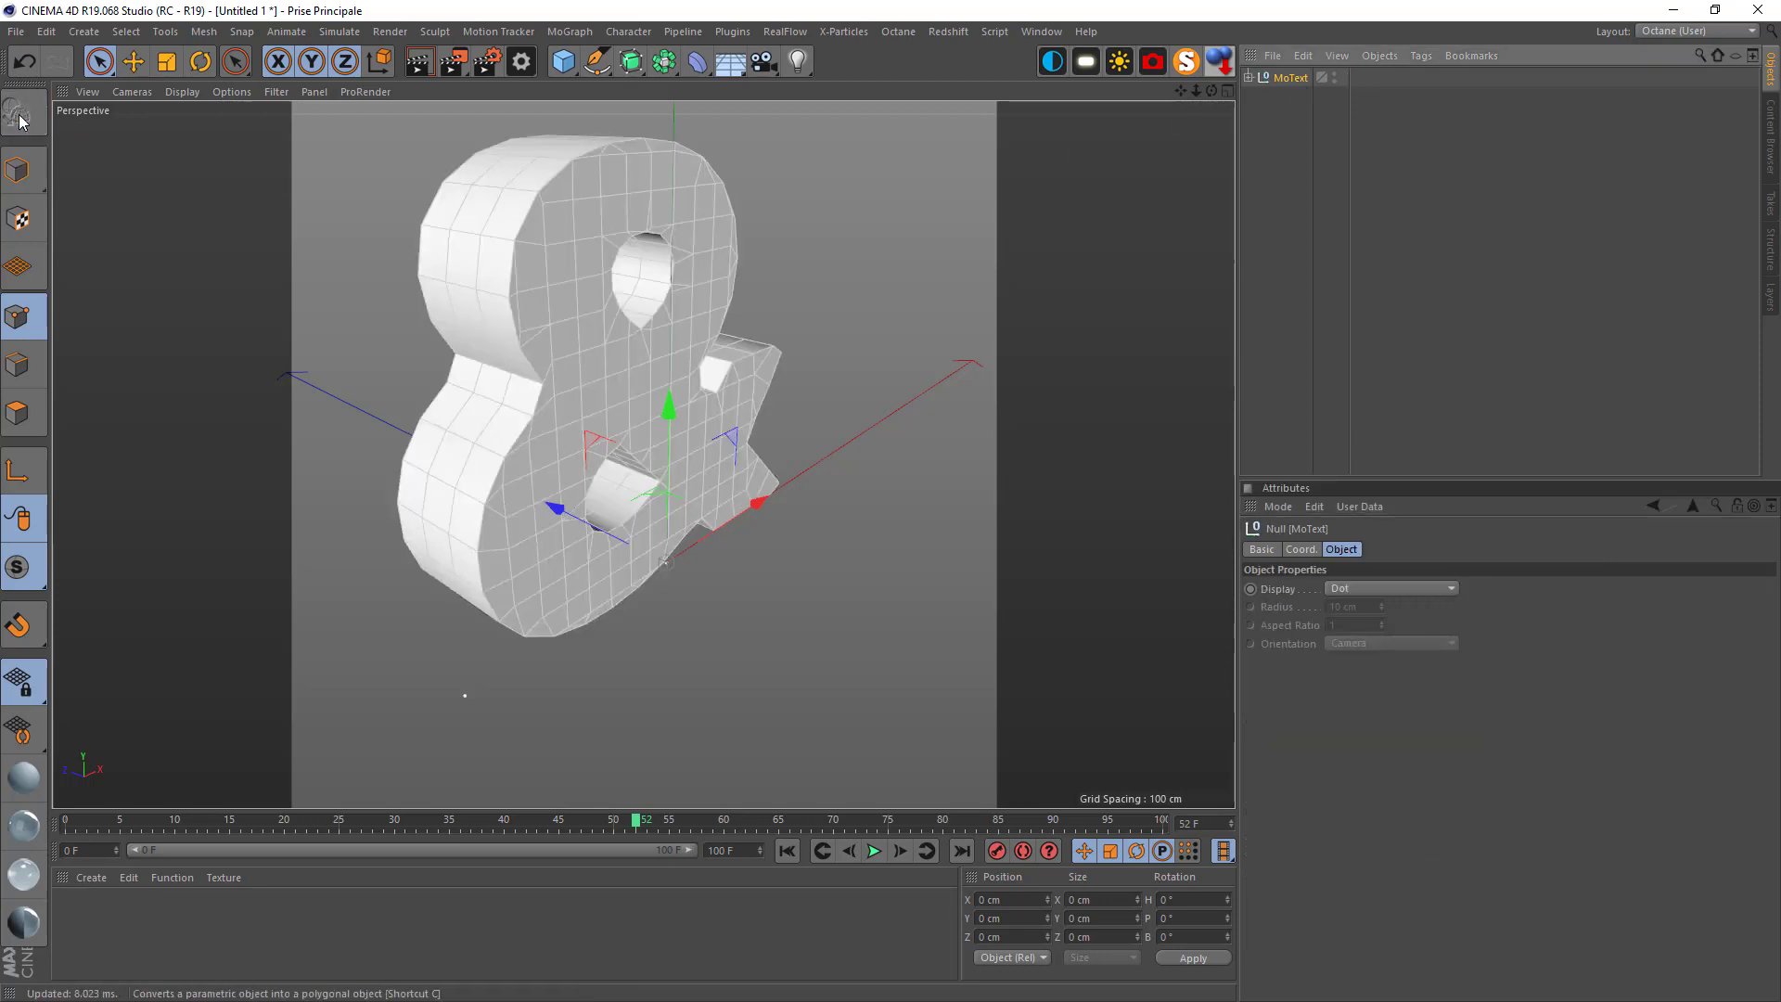
Merge the converted hierarchy into one polygon object, MoText.1, with Connect Objects + Delete
click(1279, 79)
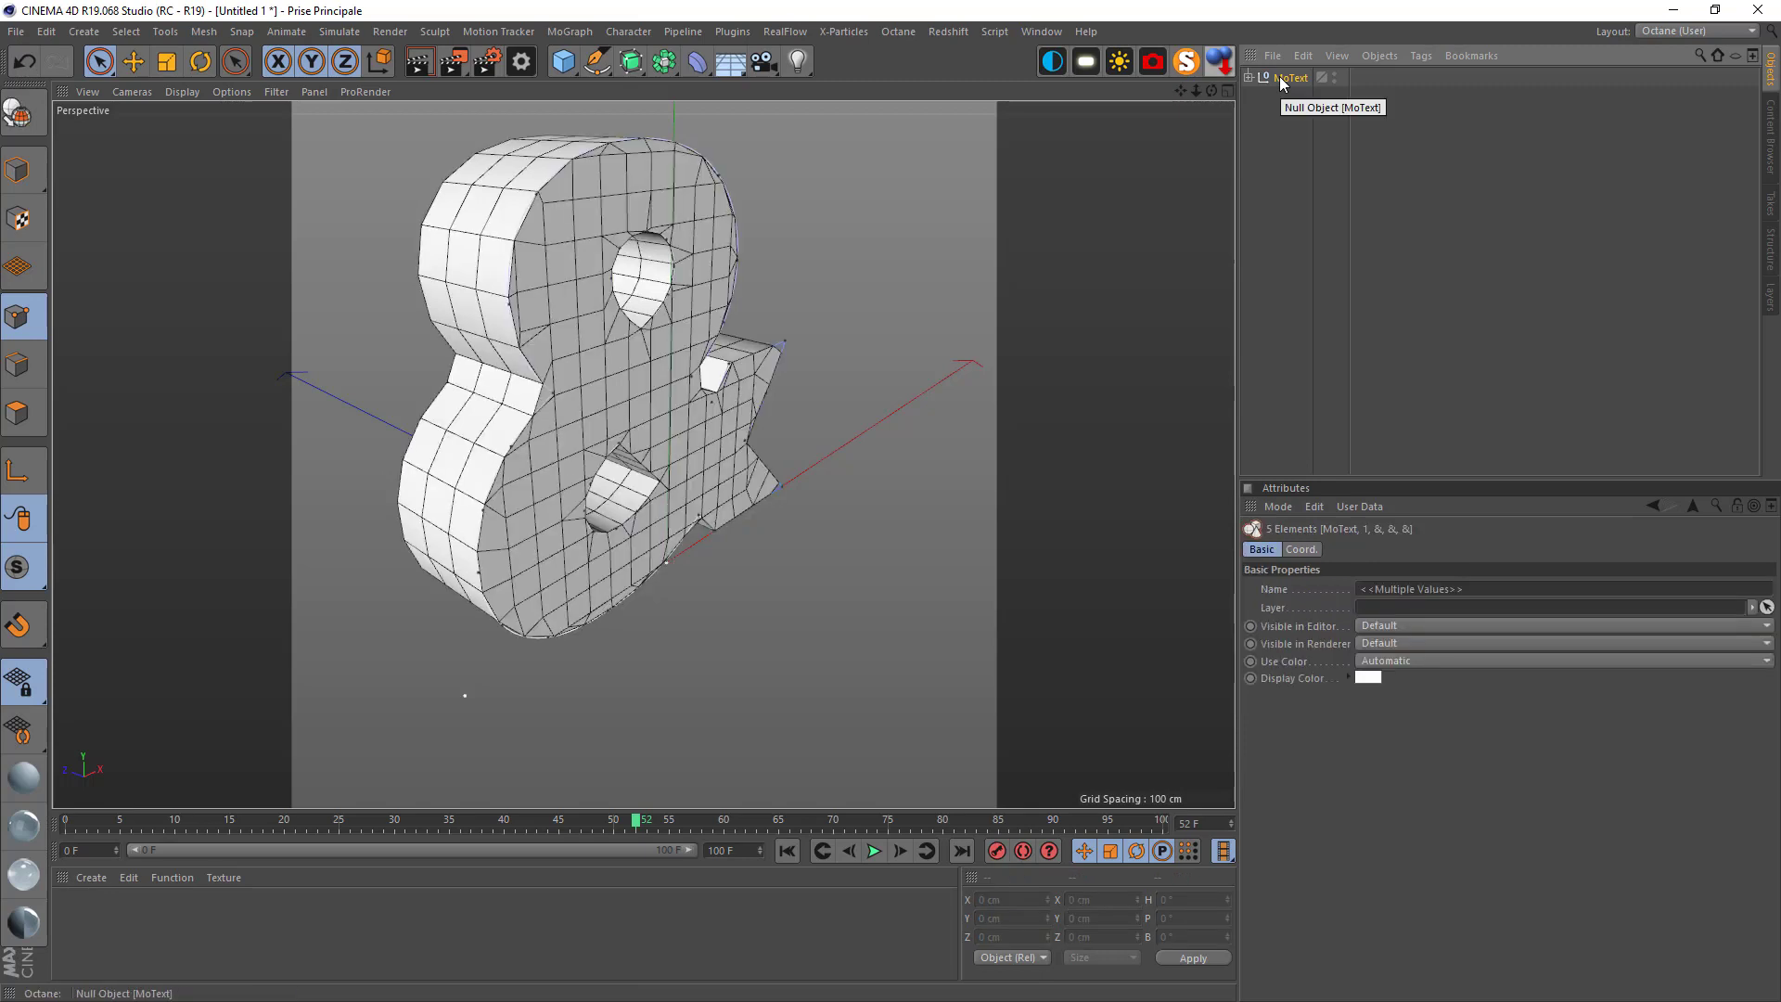
right_click(1279, 79)
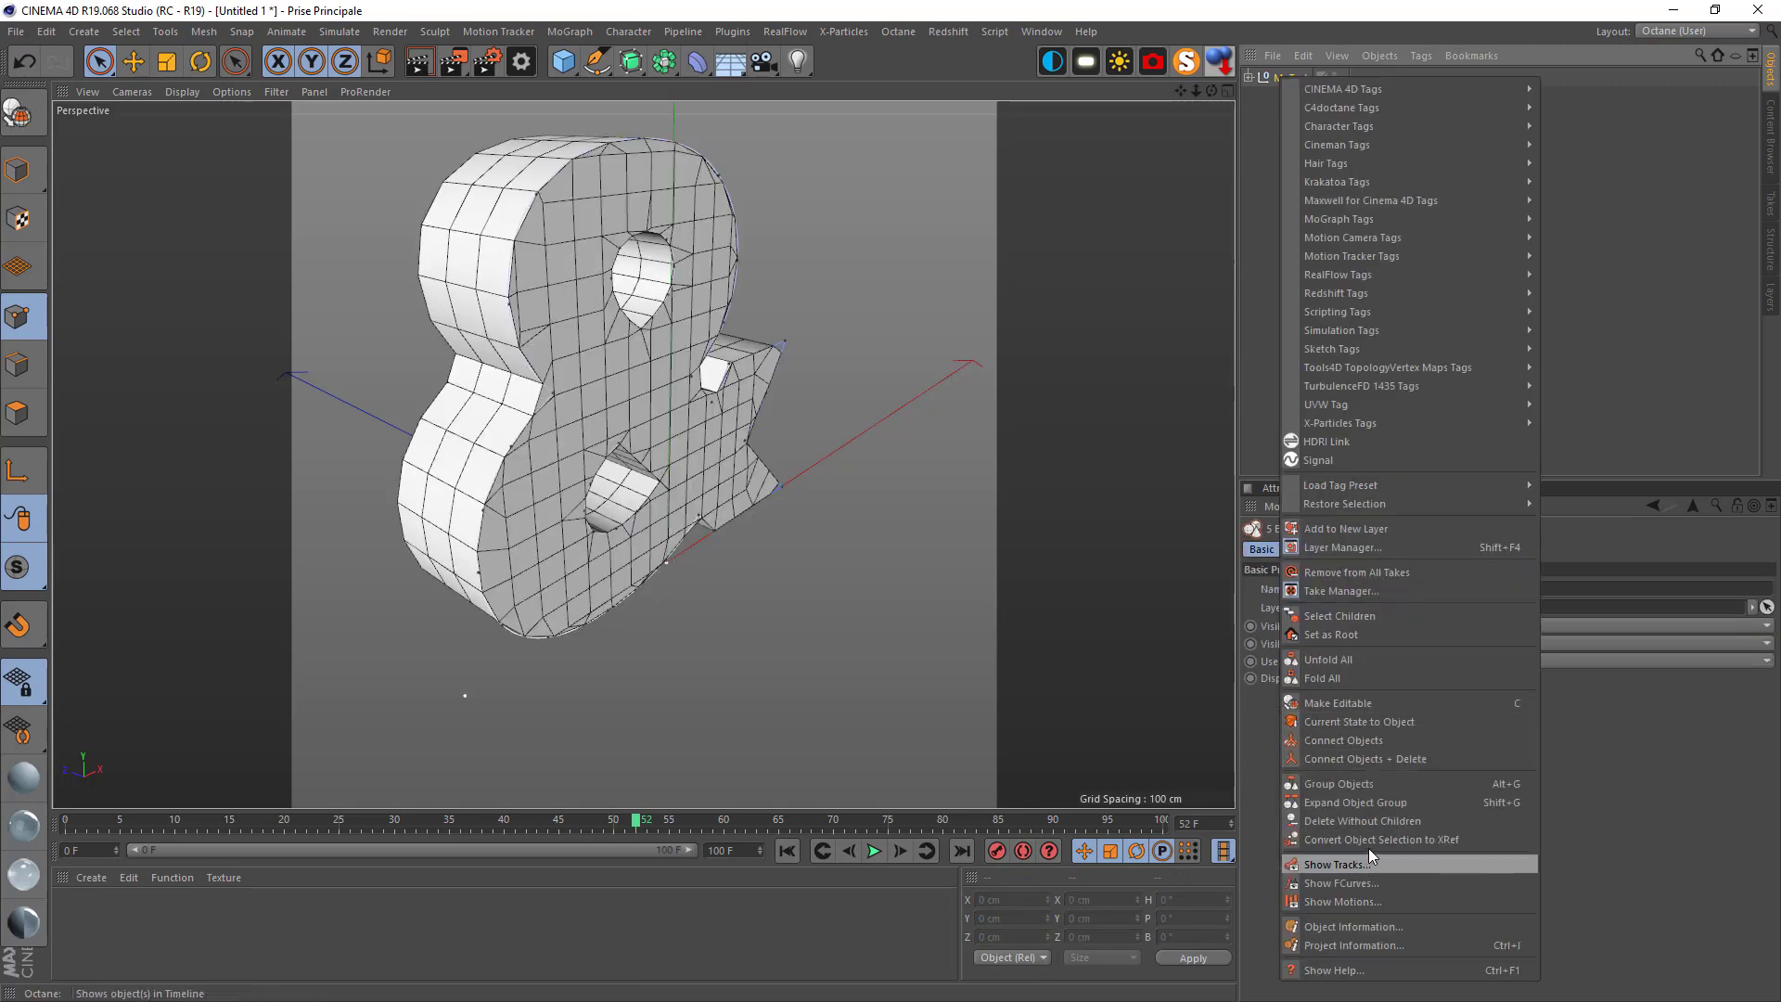
click(1379, 761)
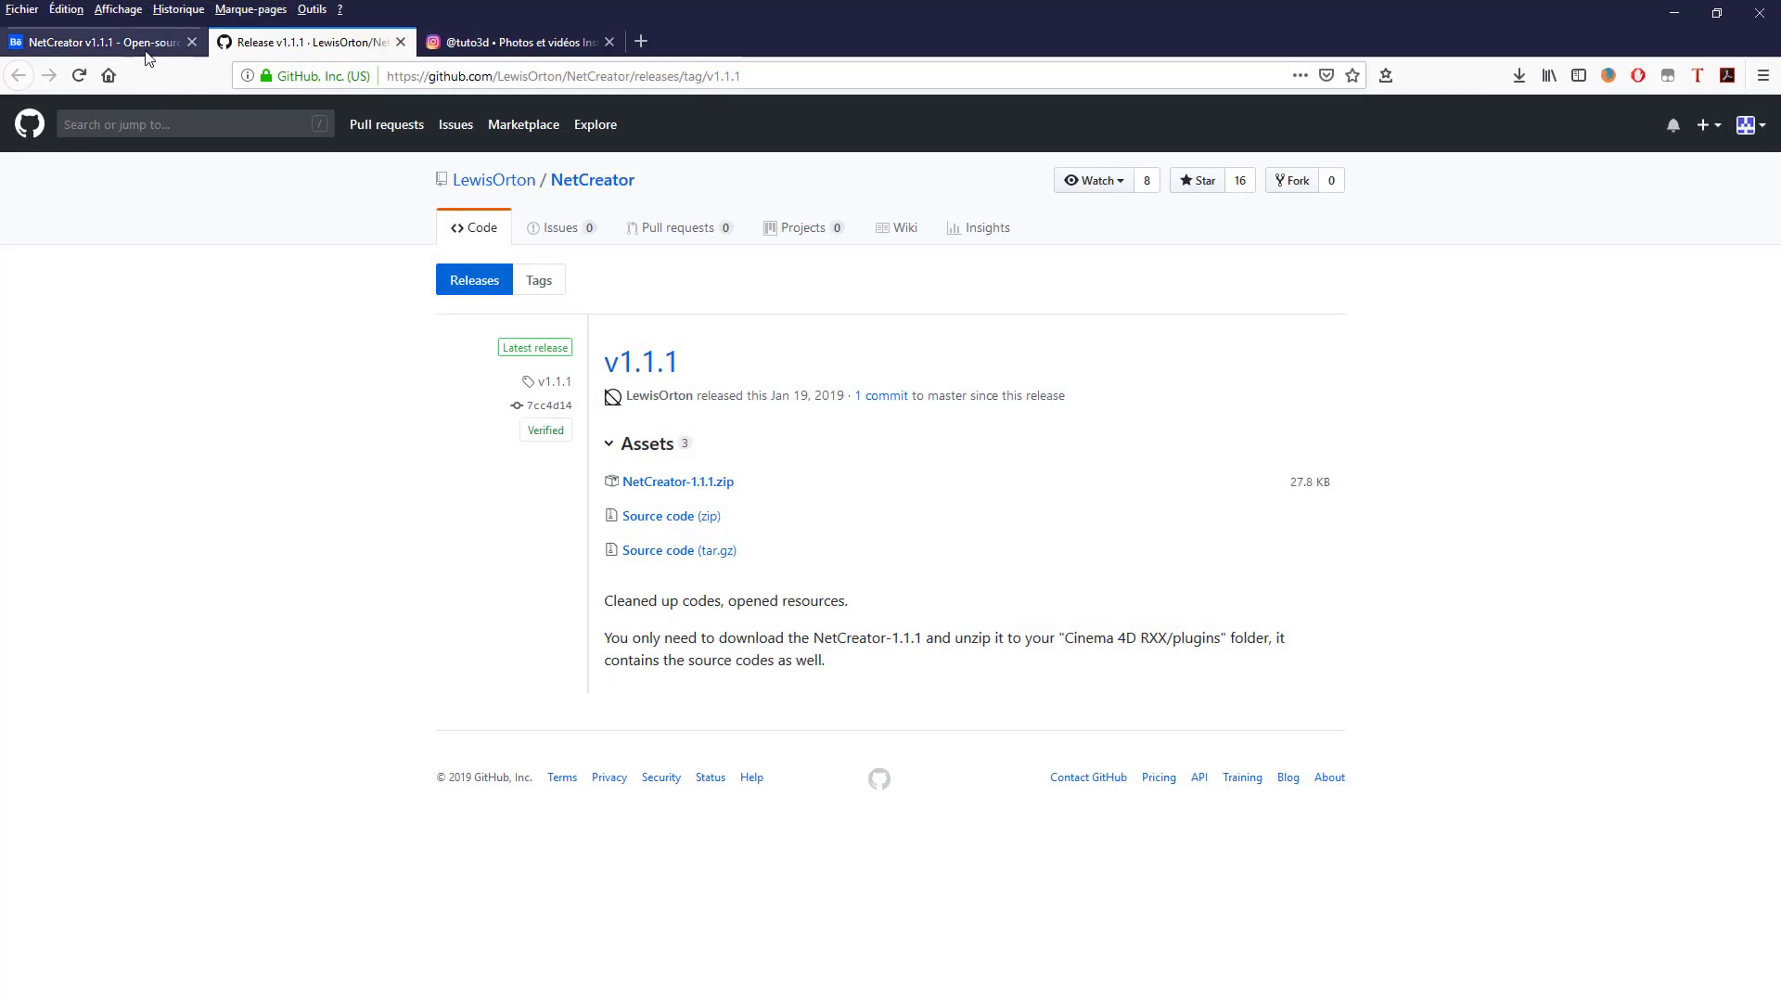
click(104, 42)
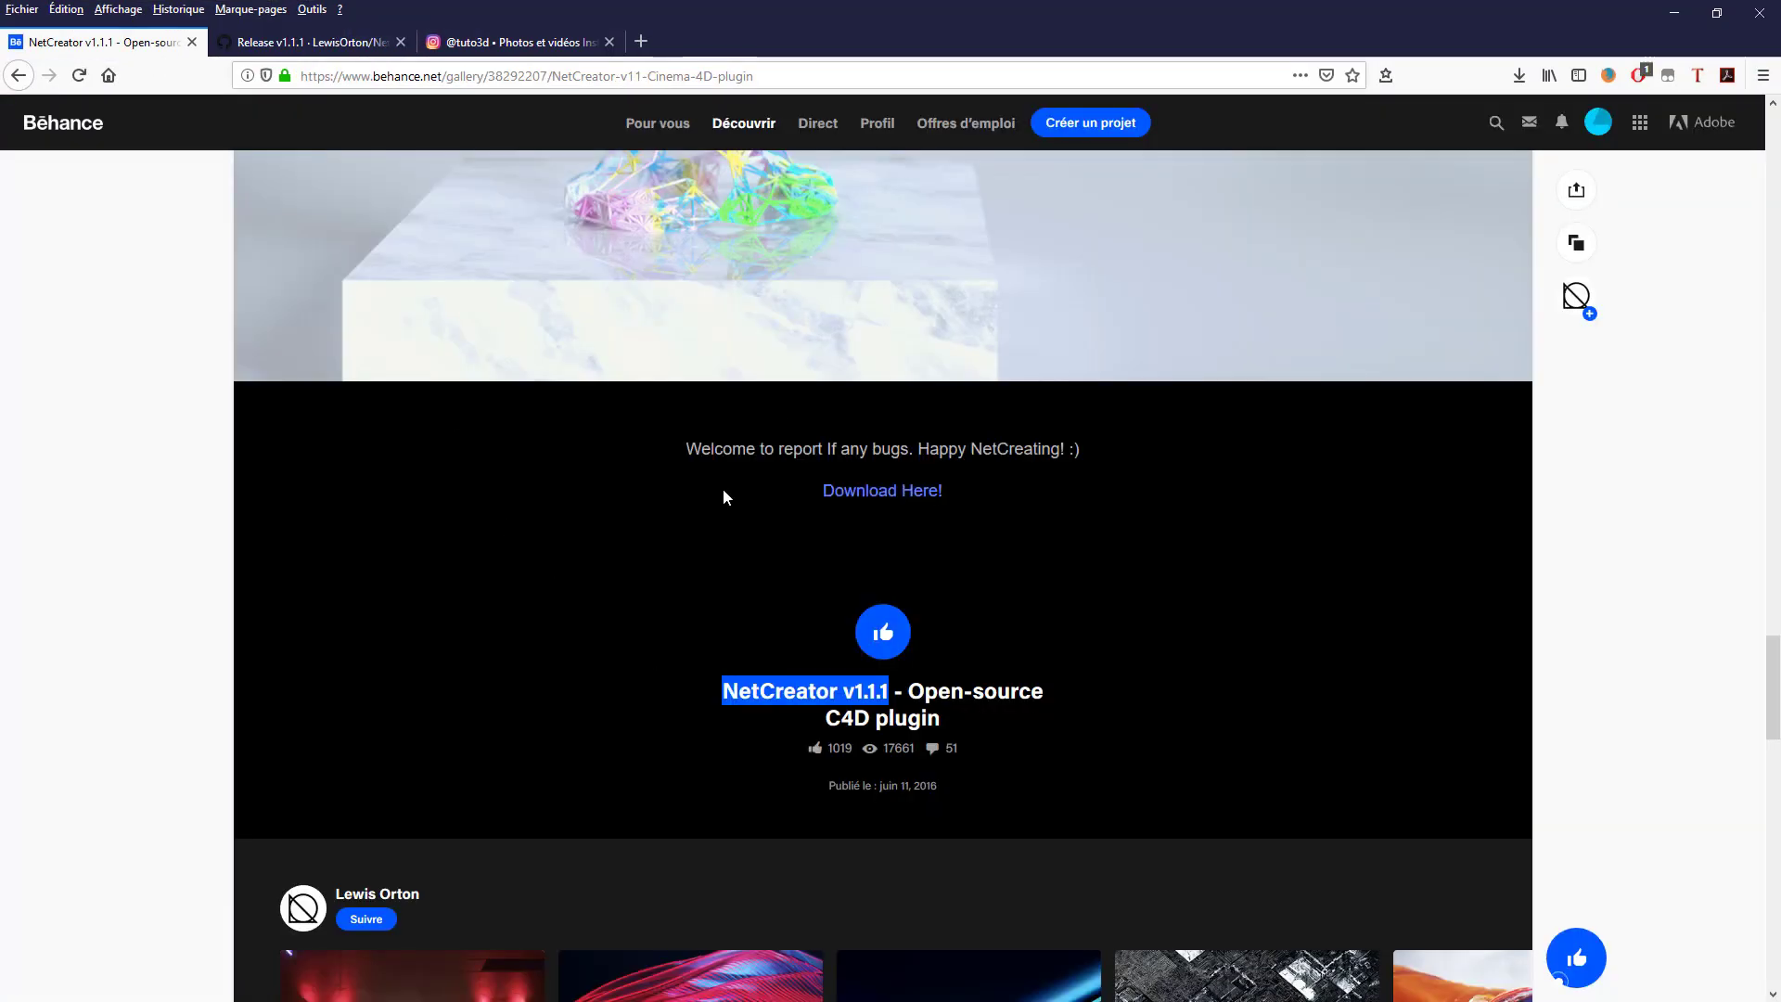
click(495, 38)
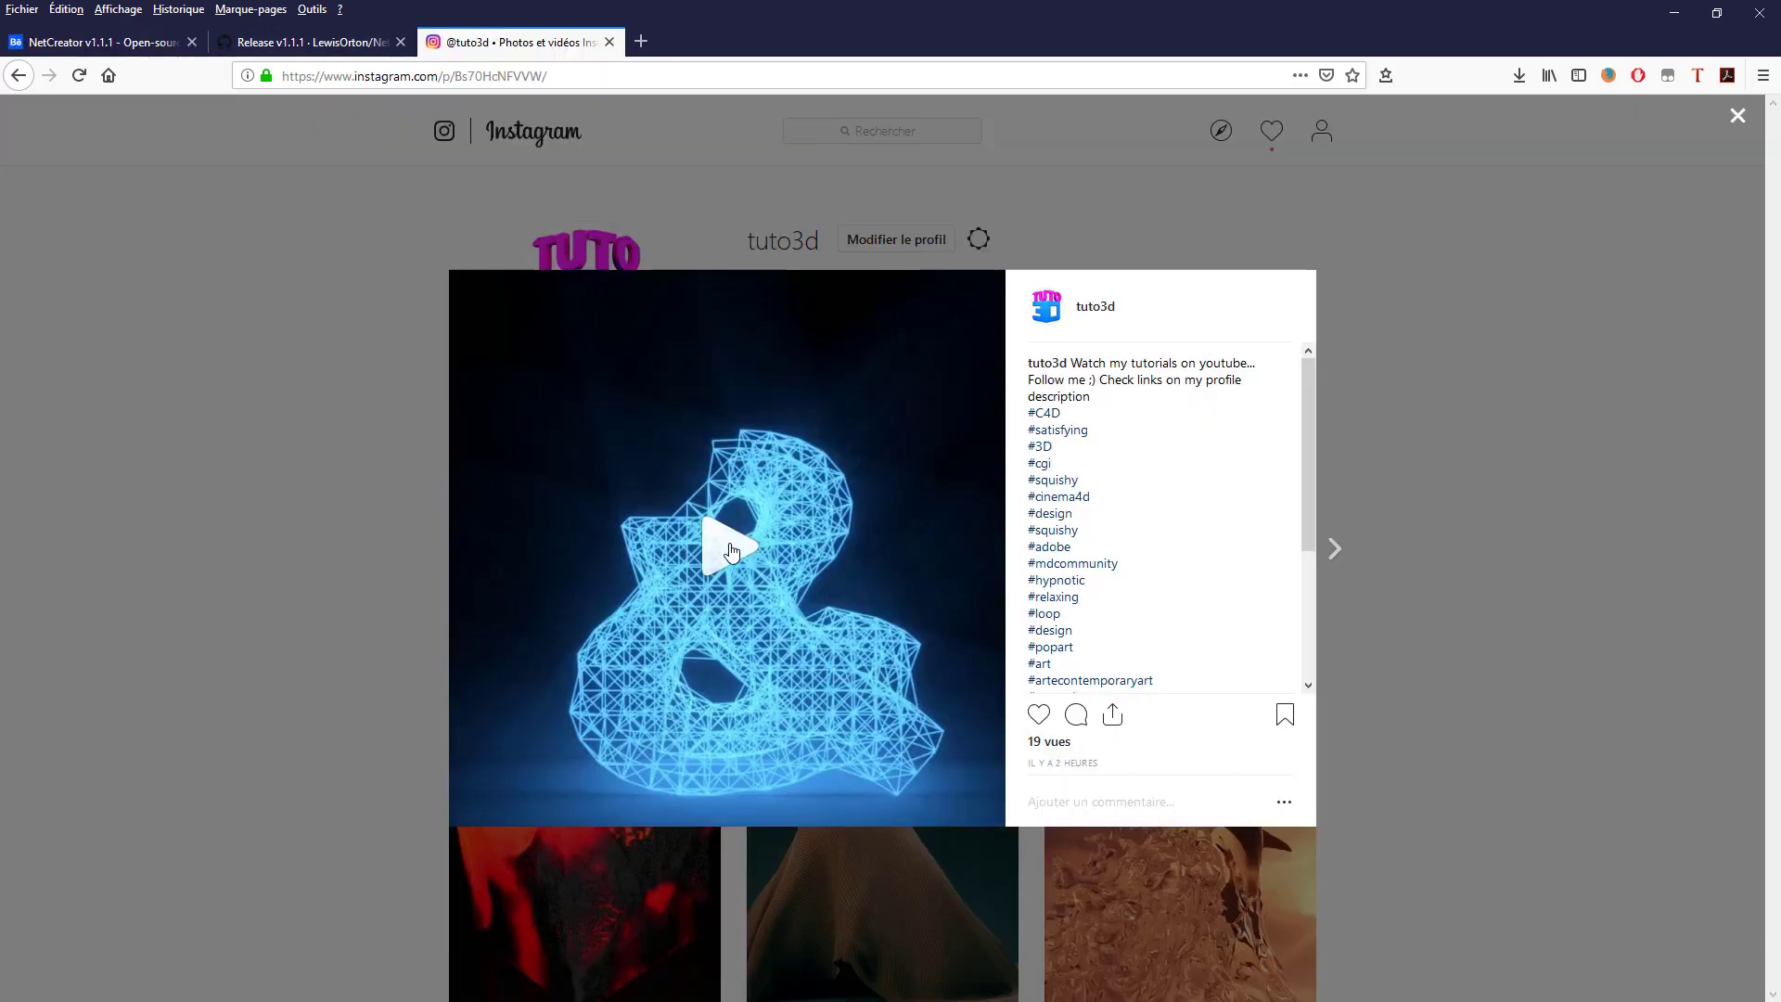
click(723, 557)
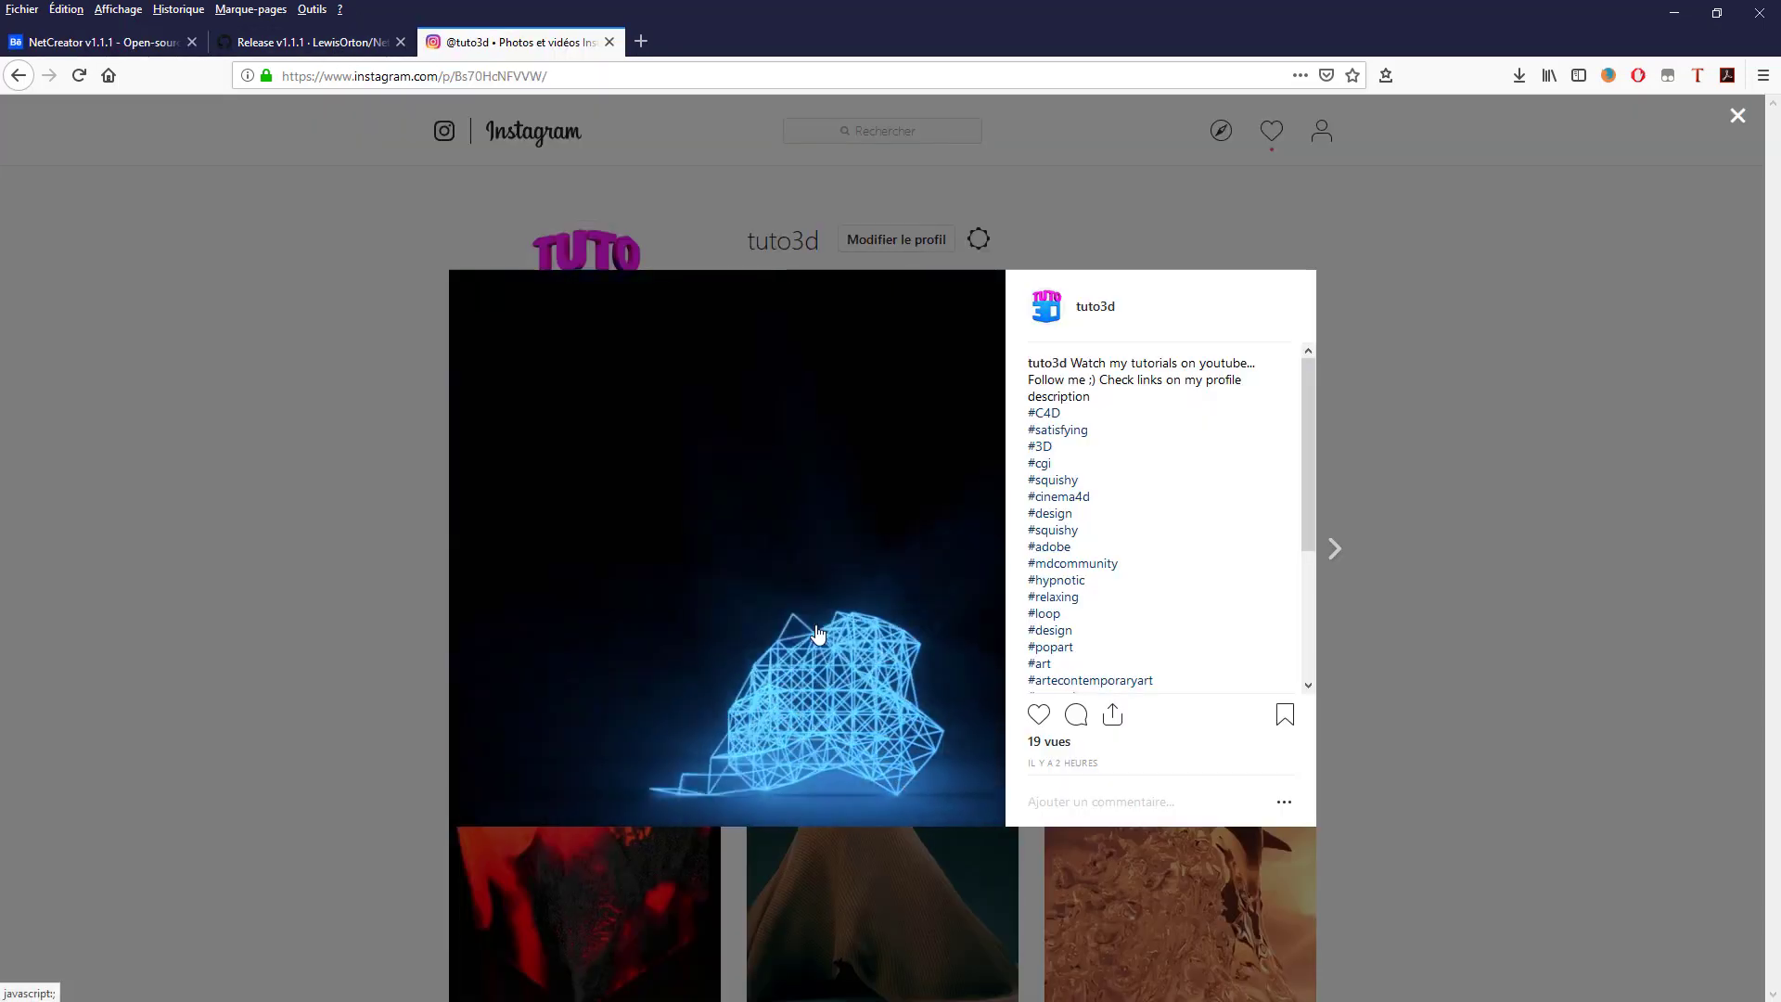
click(794, 628)
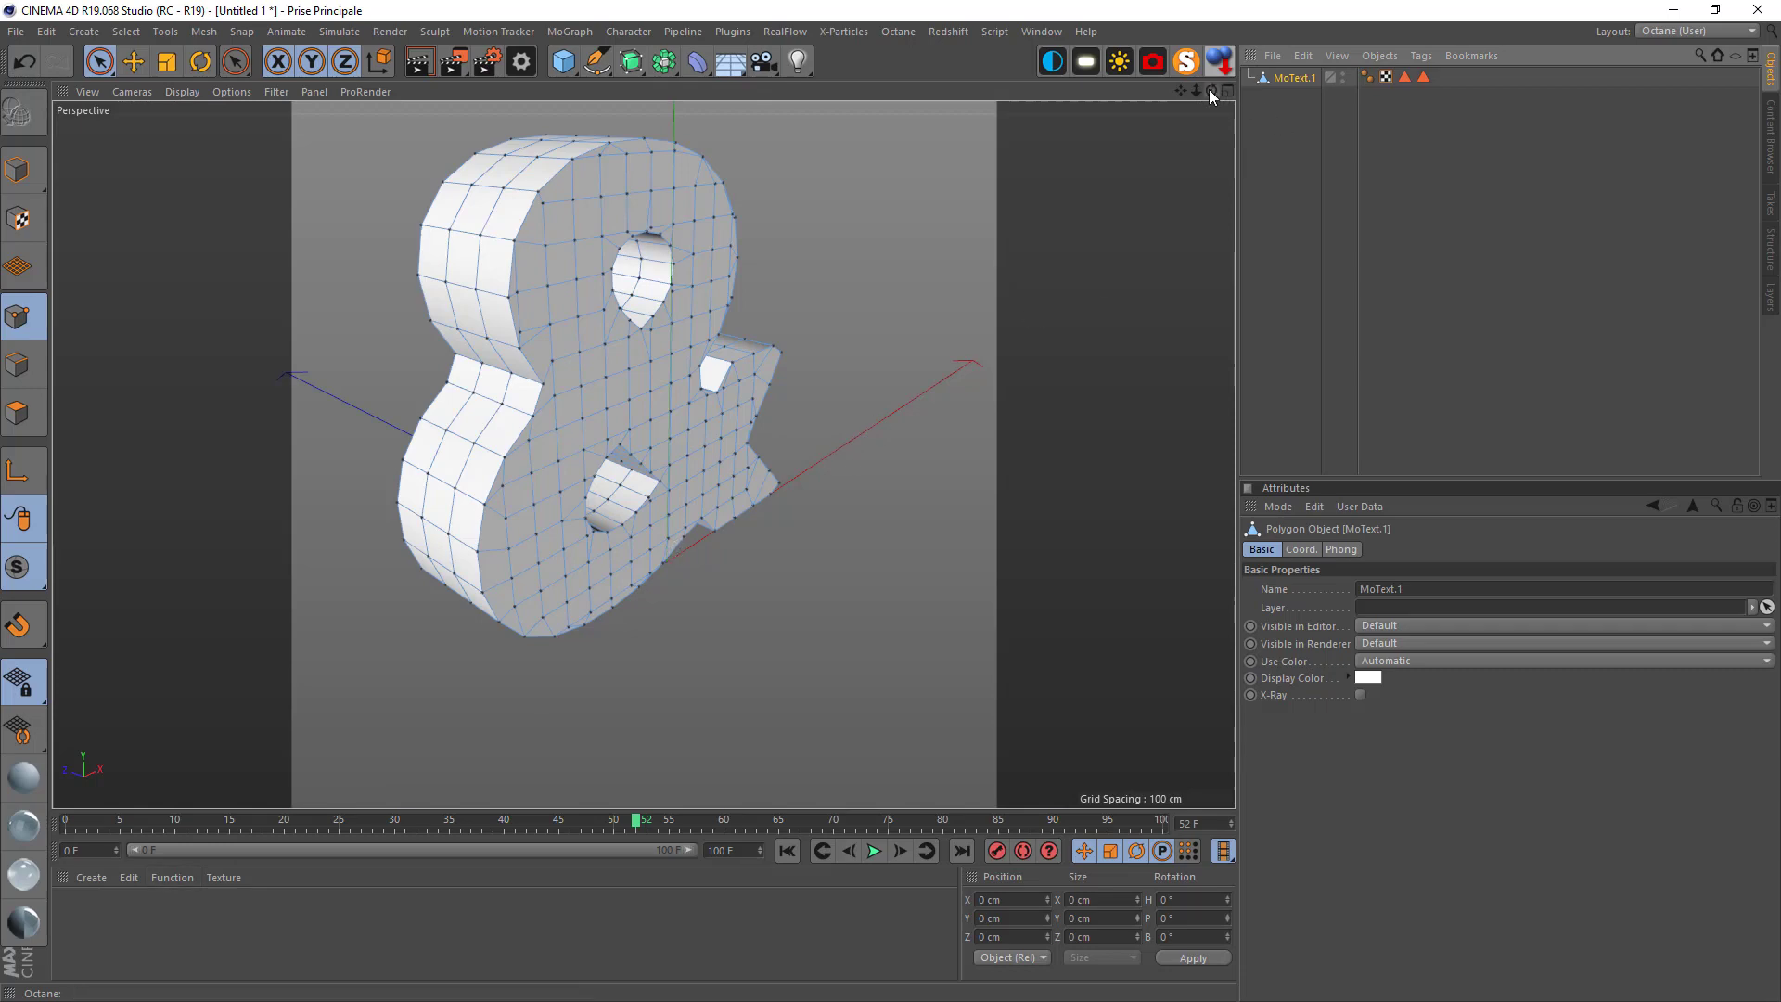
Give one point on the ampersand's lower-right tail a 100% vertex weight
drag(1211, 92, 951, 534)
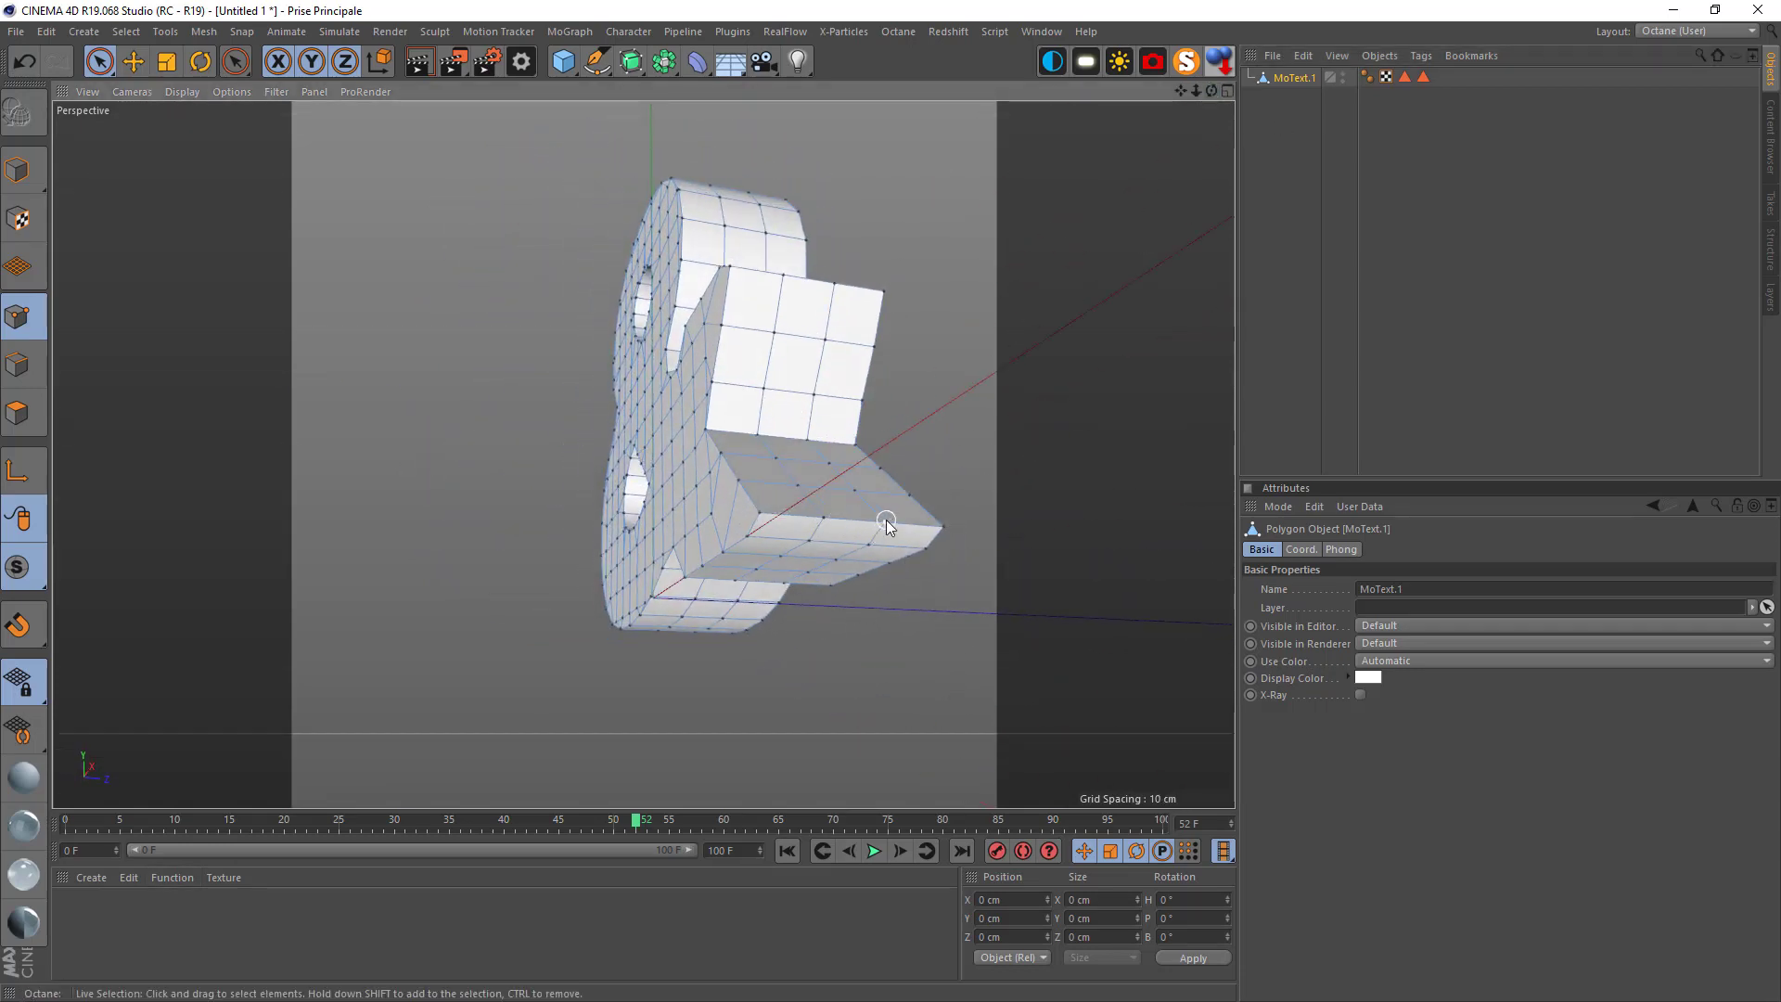
click(820, 522)
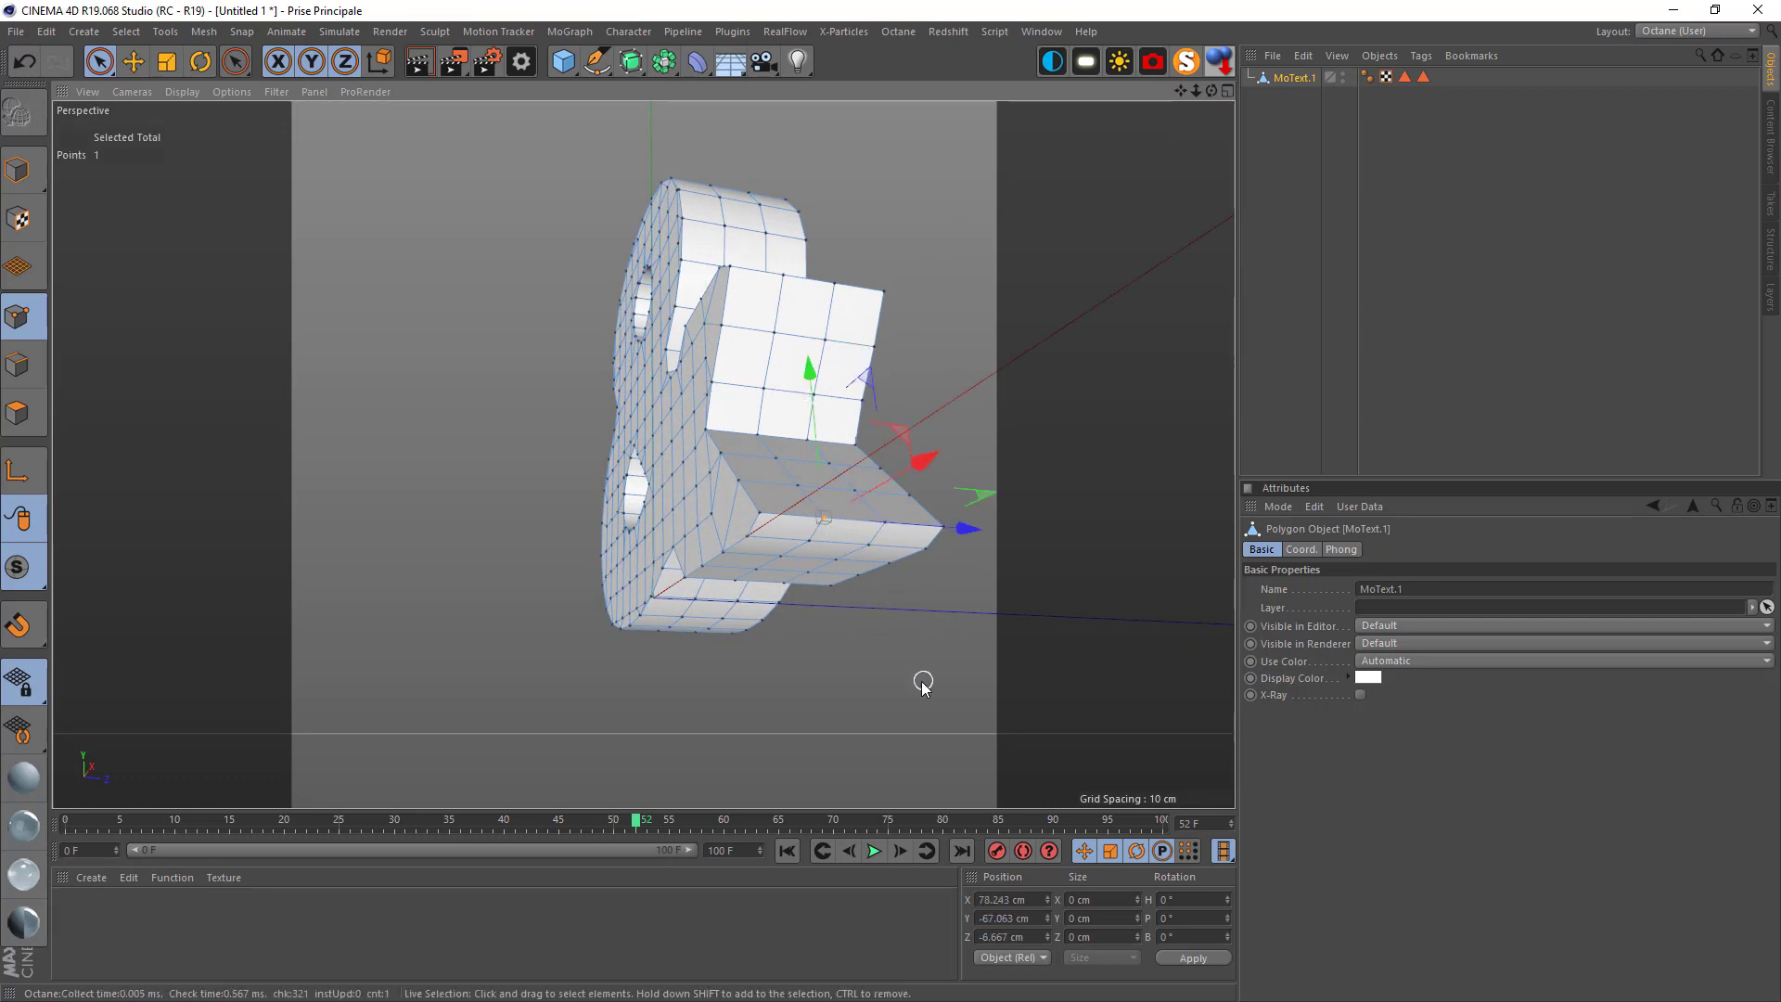
click(127, 32)
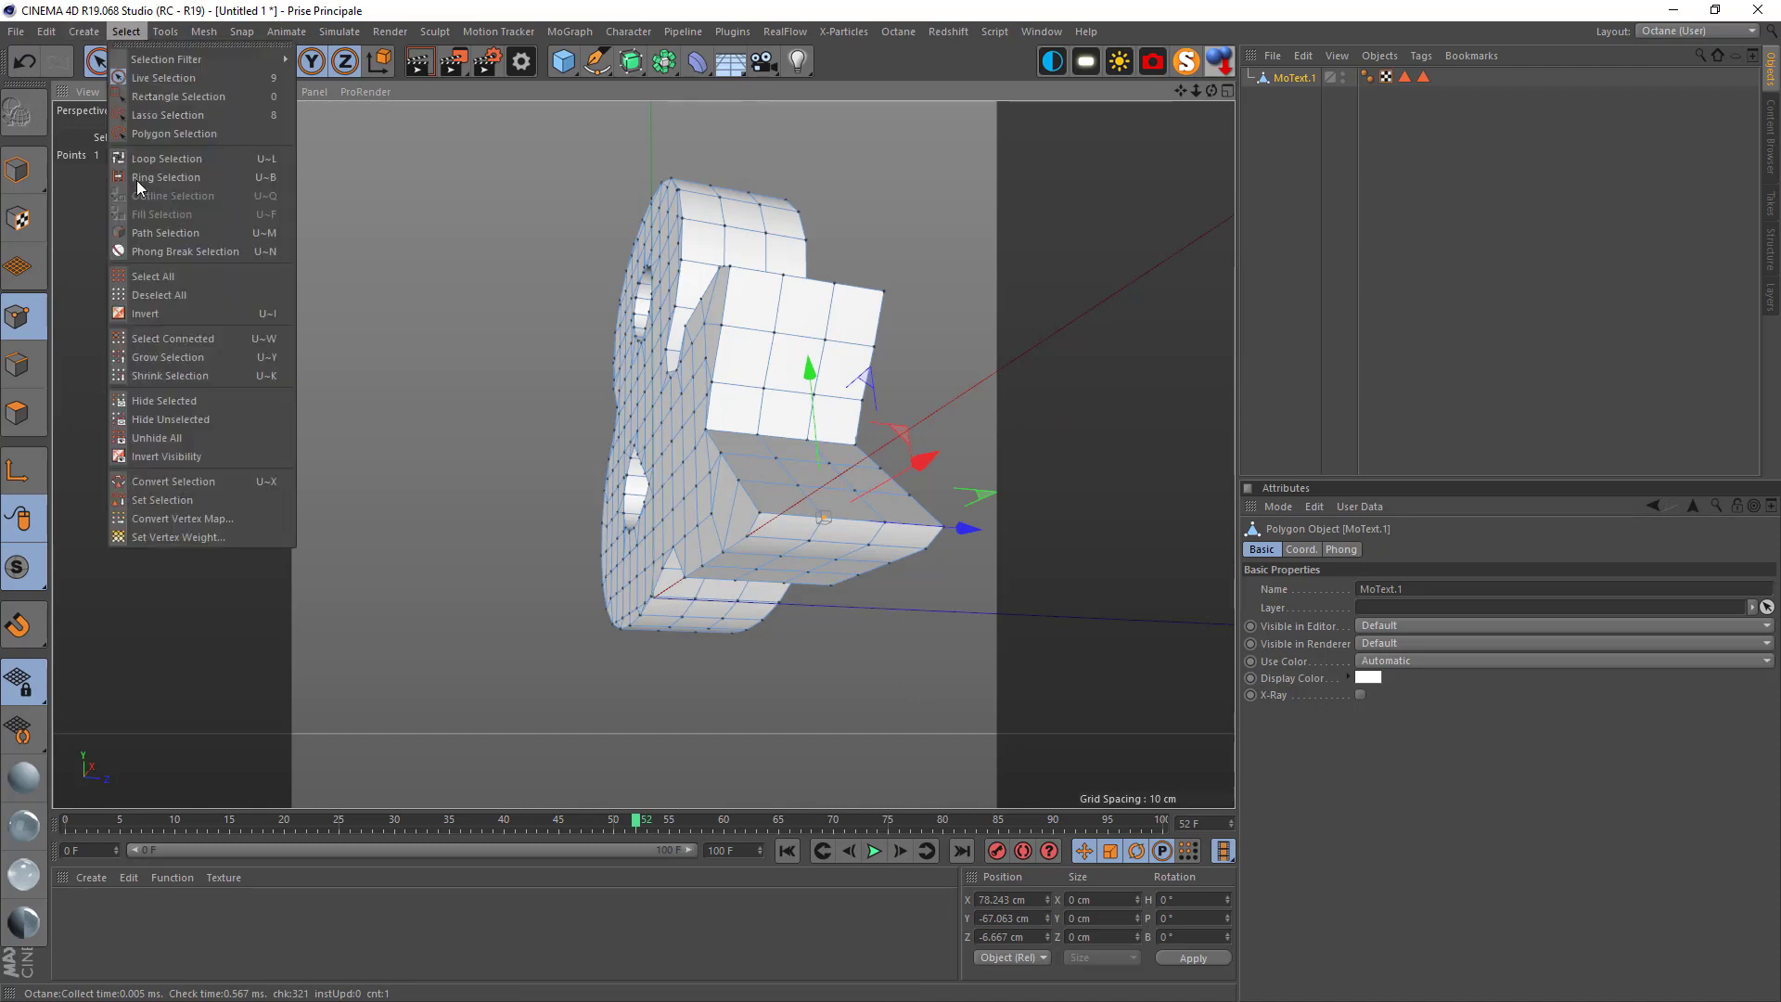
click(158, 541)
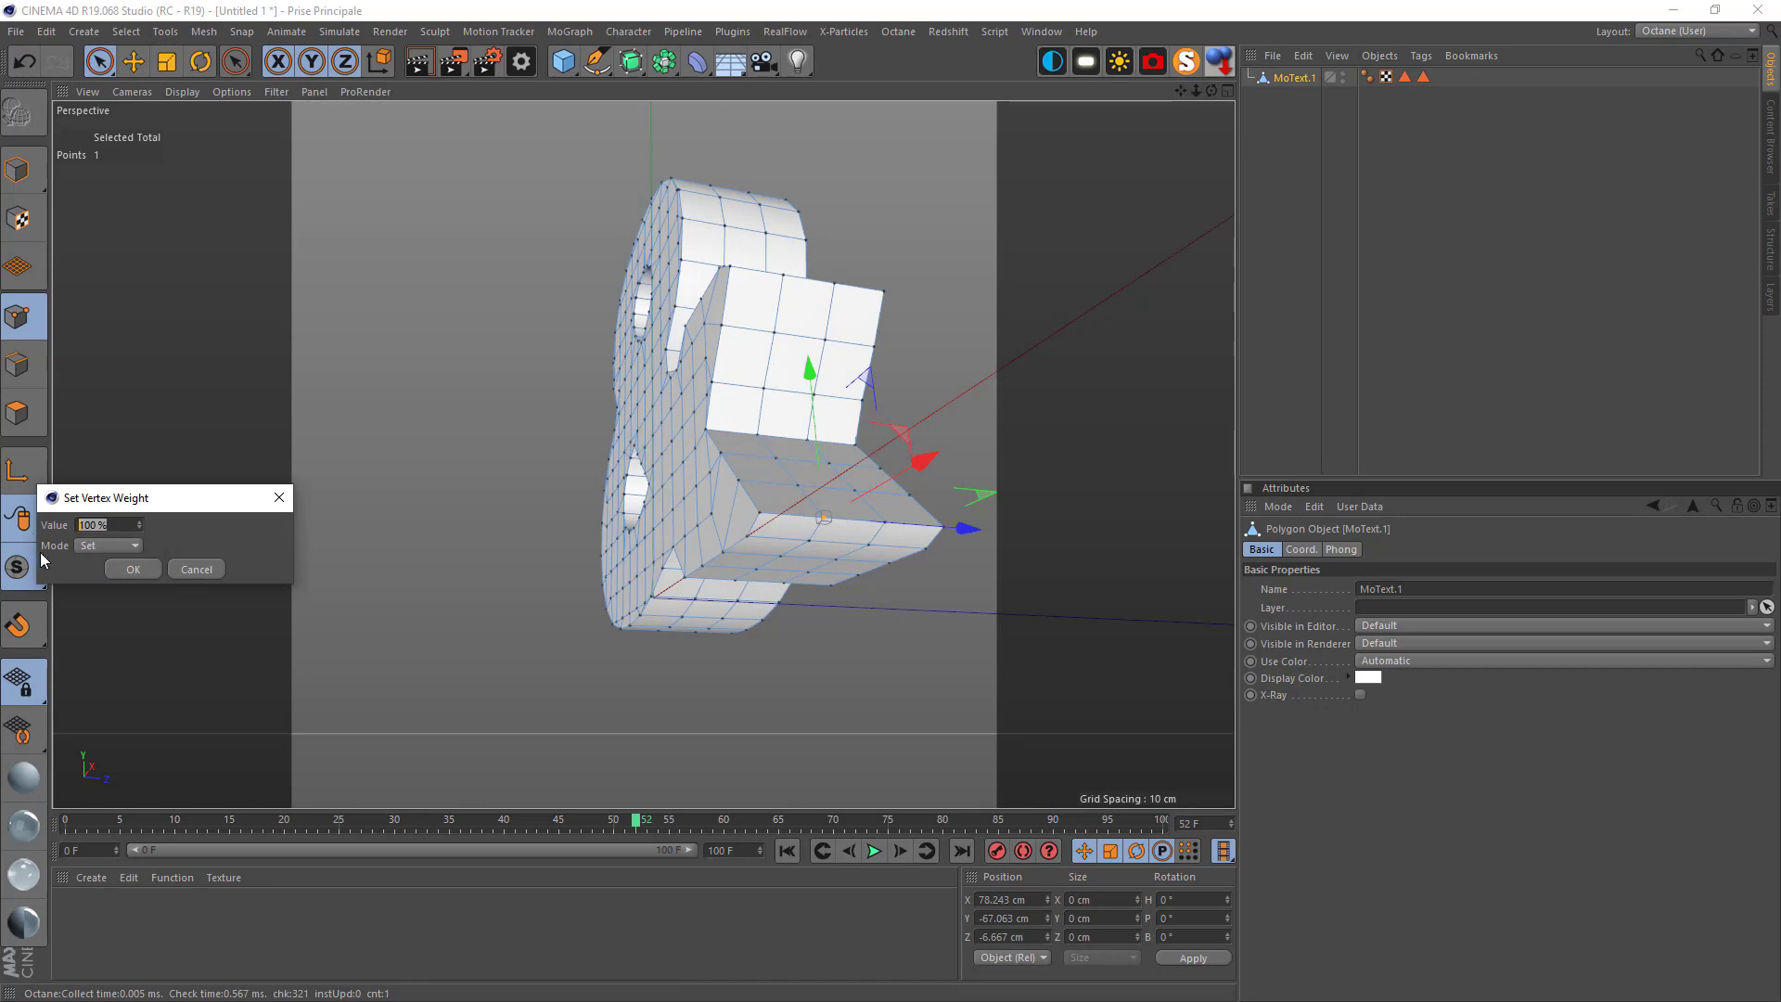
click(133, 568)
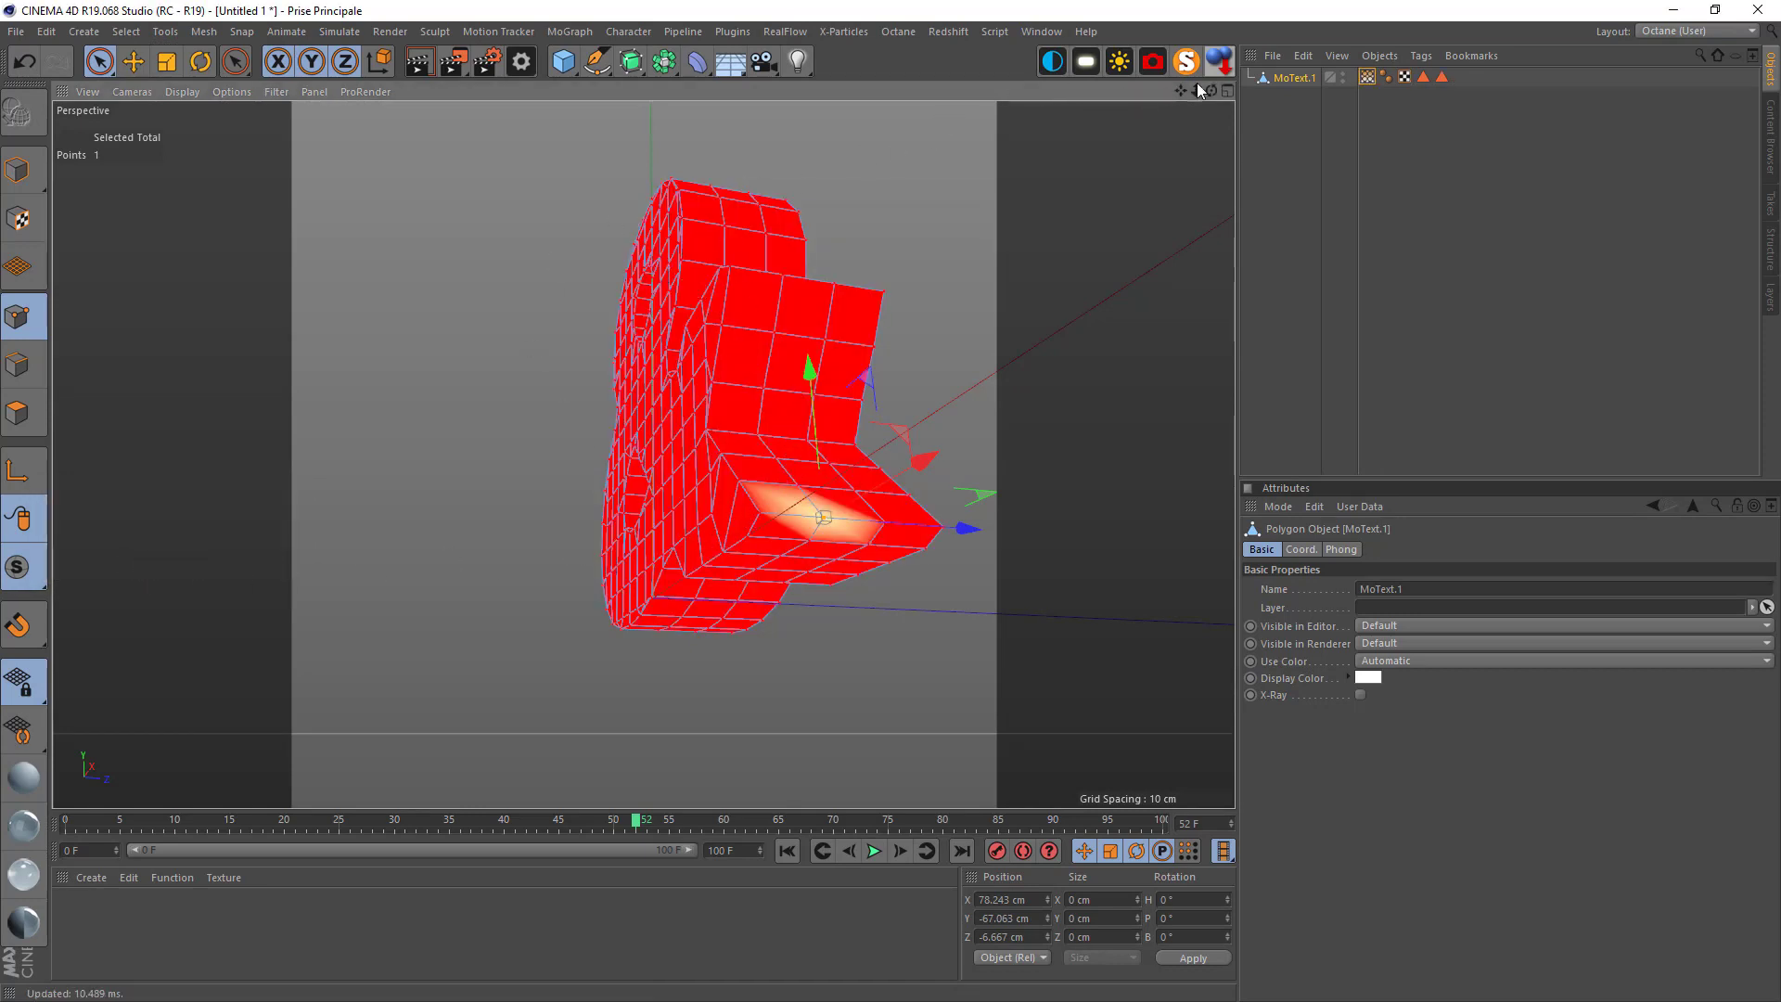
drag(1219, 91, 1009, 568)
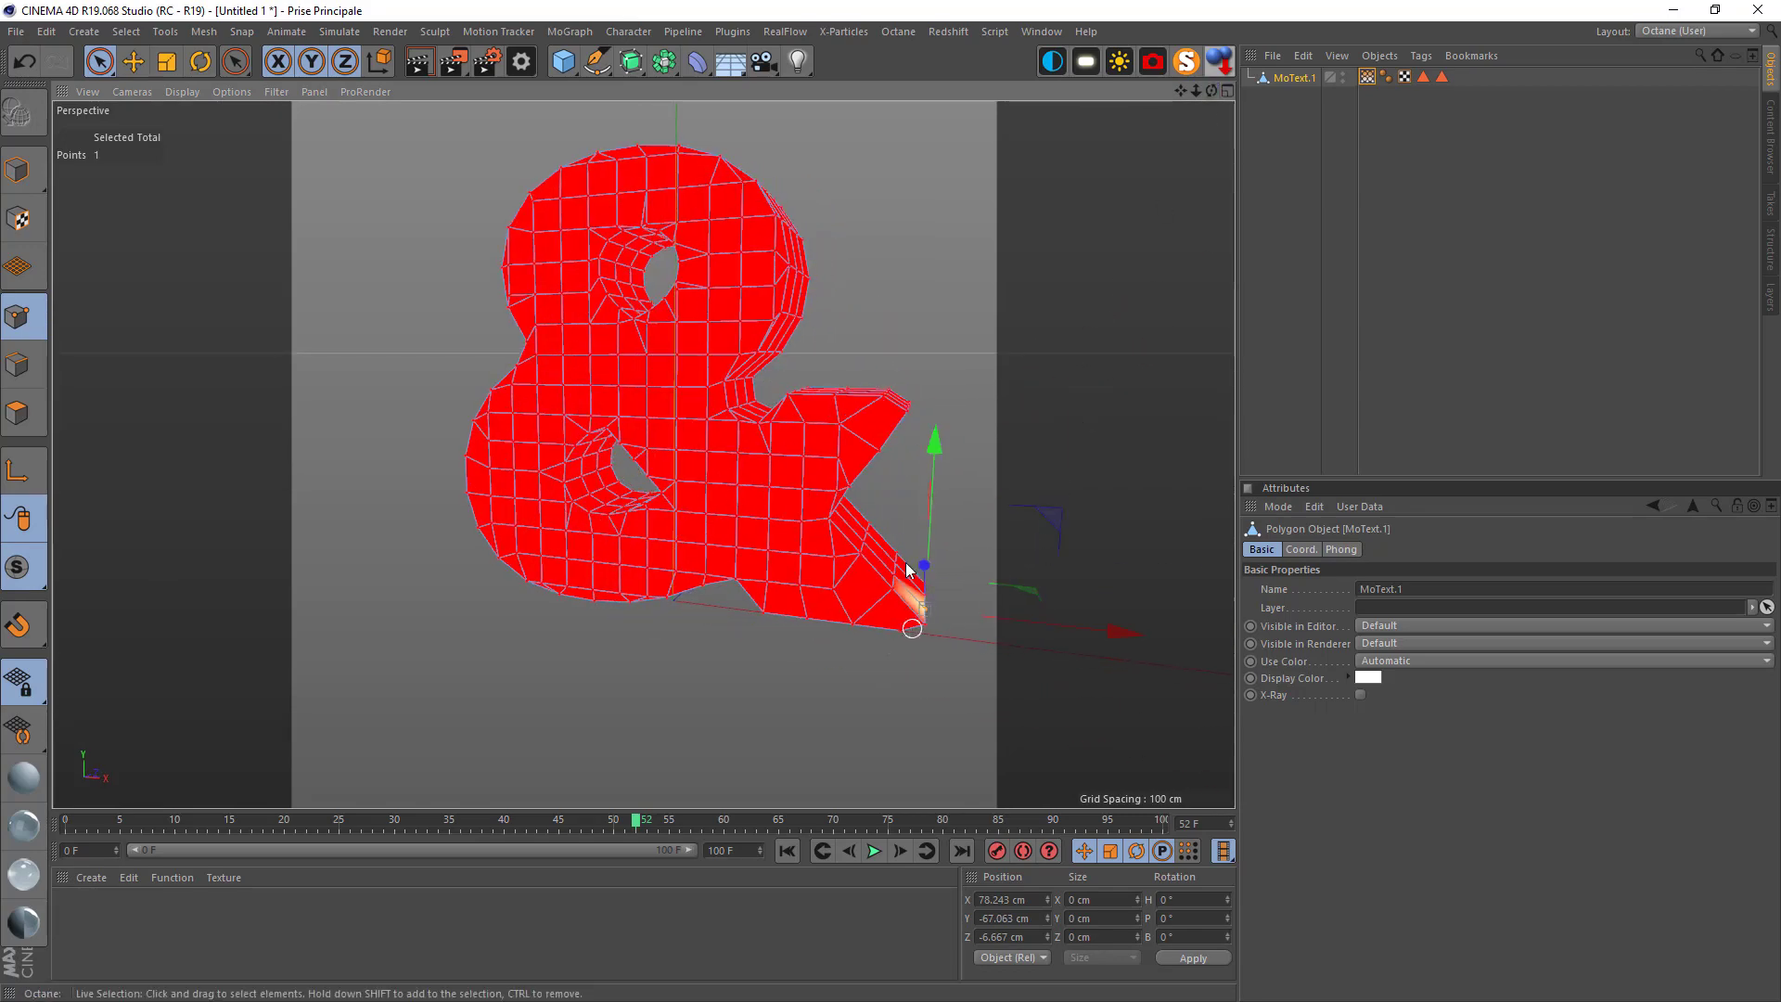
Hide the ampersand and add a NetCreator object from the plugins menu
click(1345, 77)
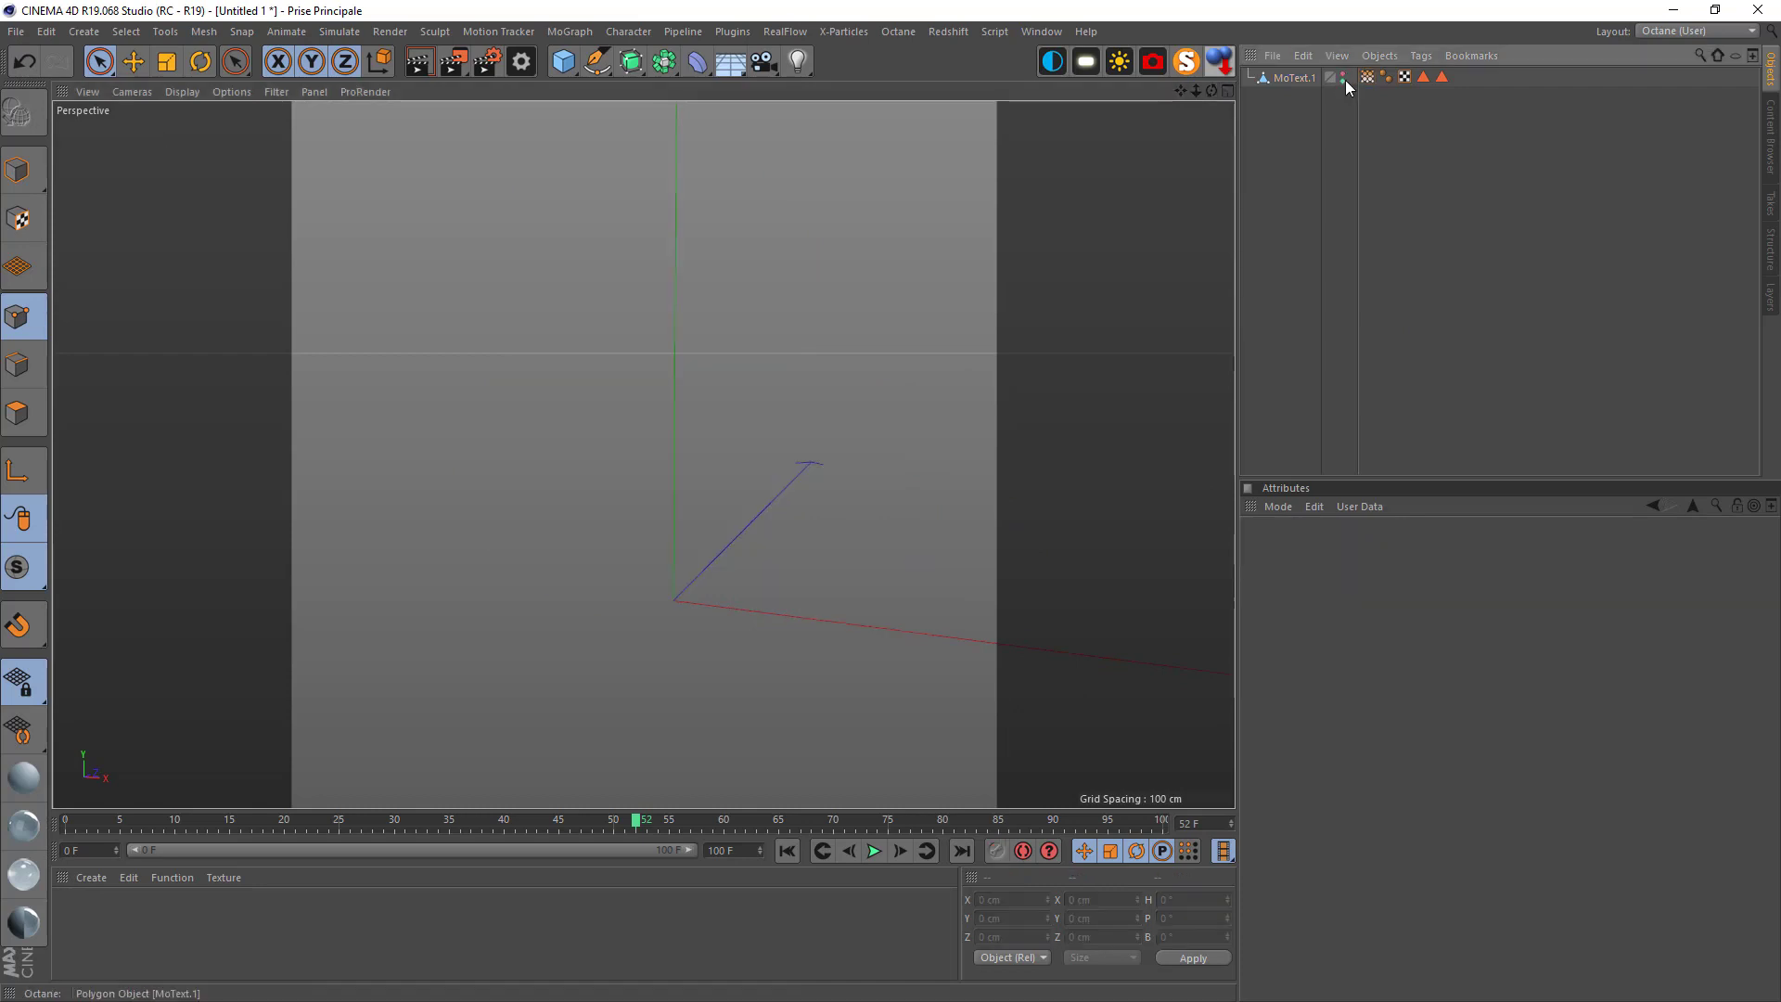
click(733, 32)
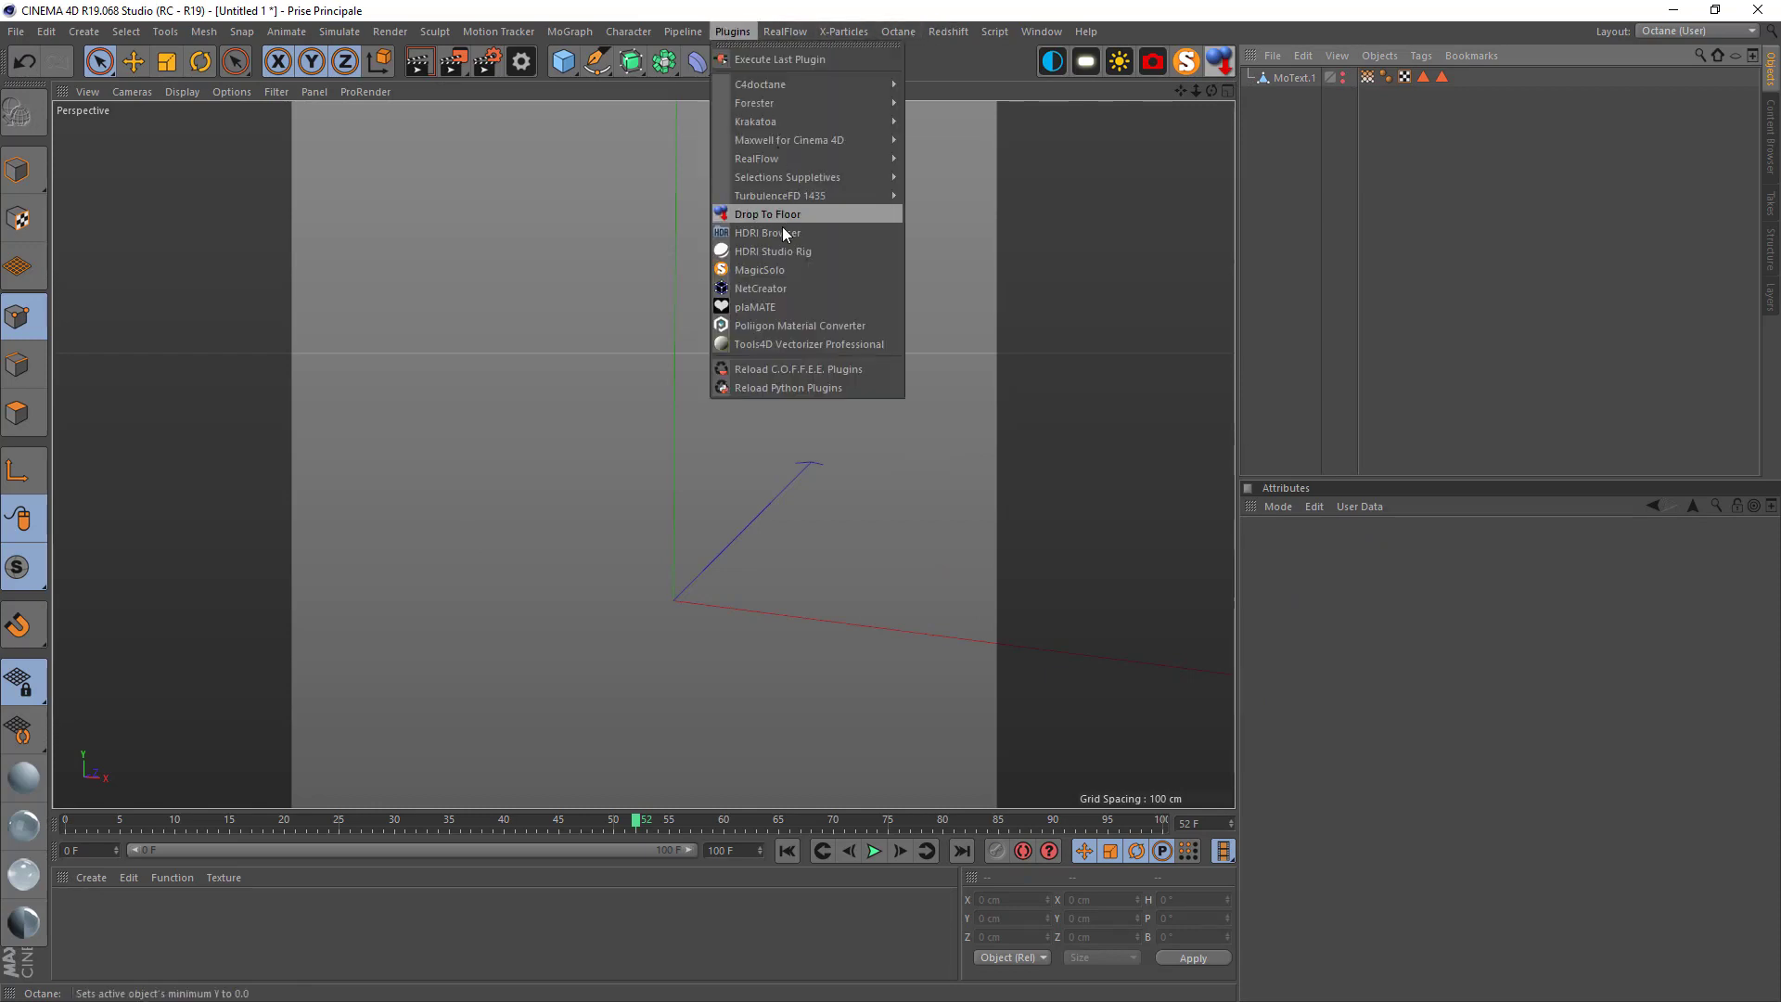
click(750, 288)
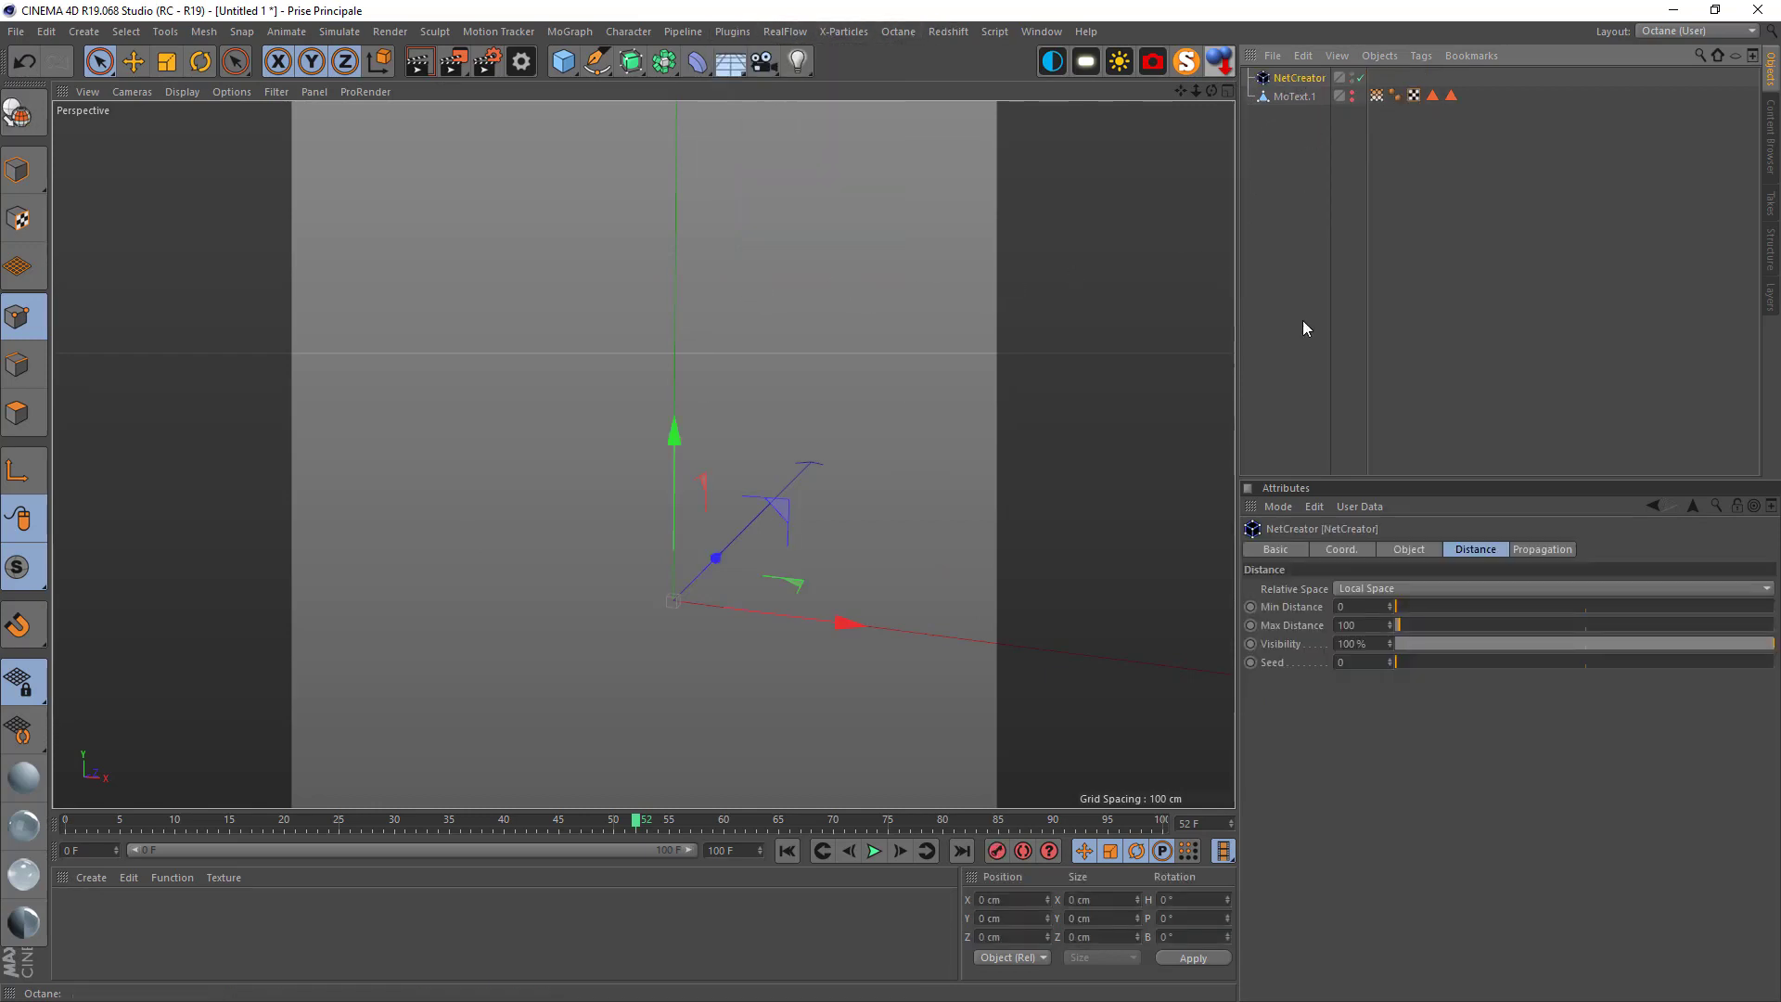
Link MoText.1 as the NetCreator's source object and orbit around the white net
click(1408, 548)
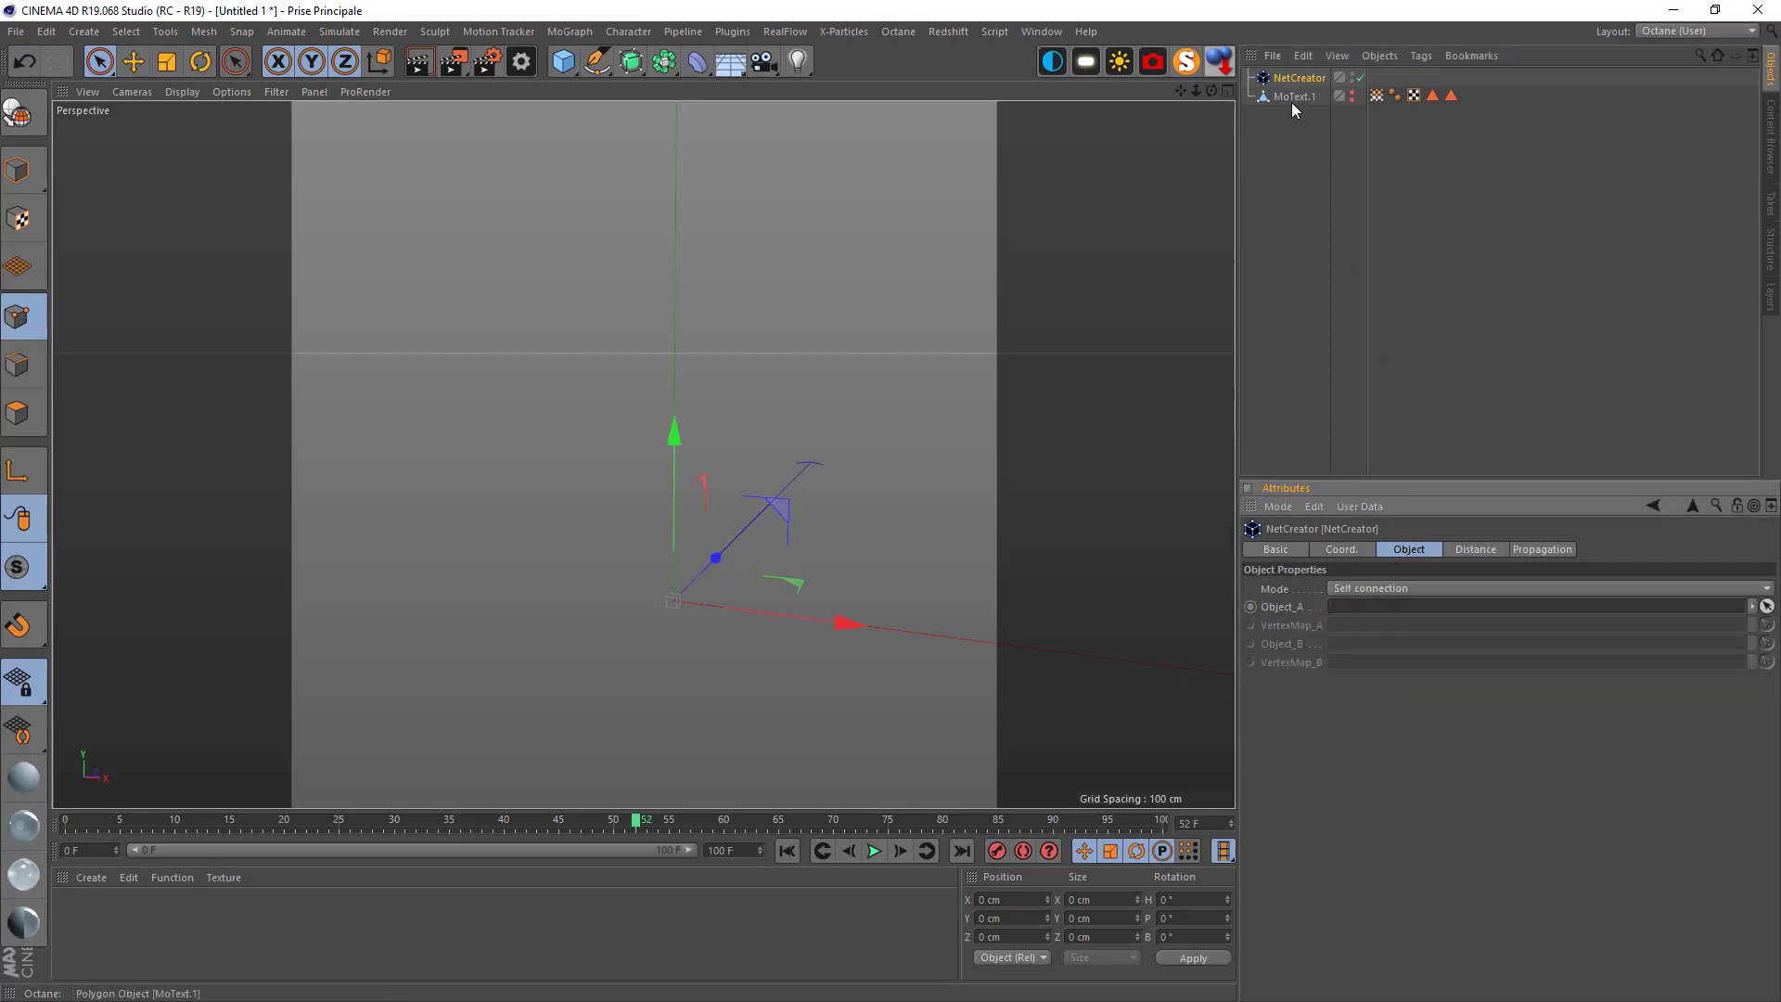
drag(1292, 94, 1372, 607)
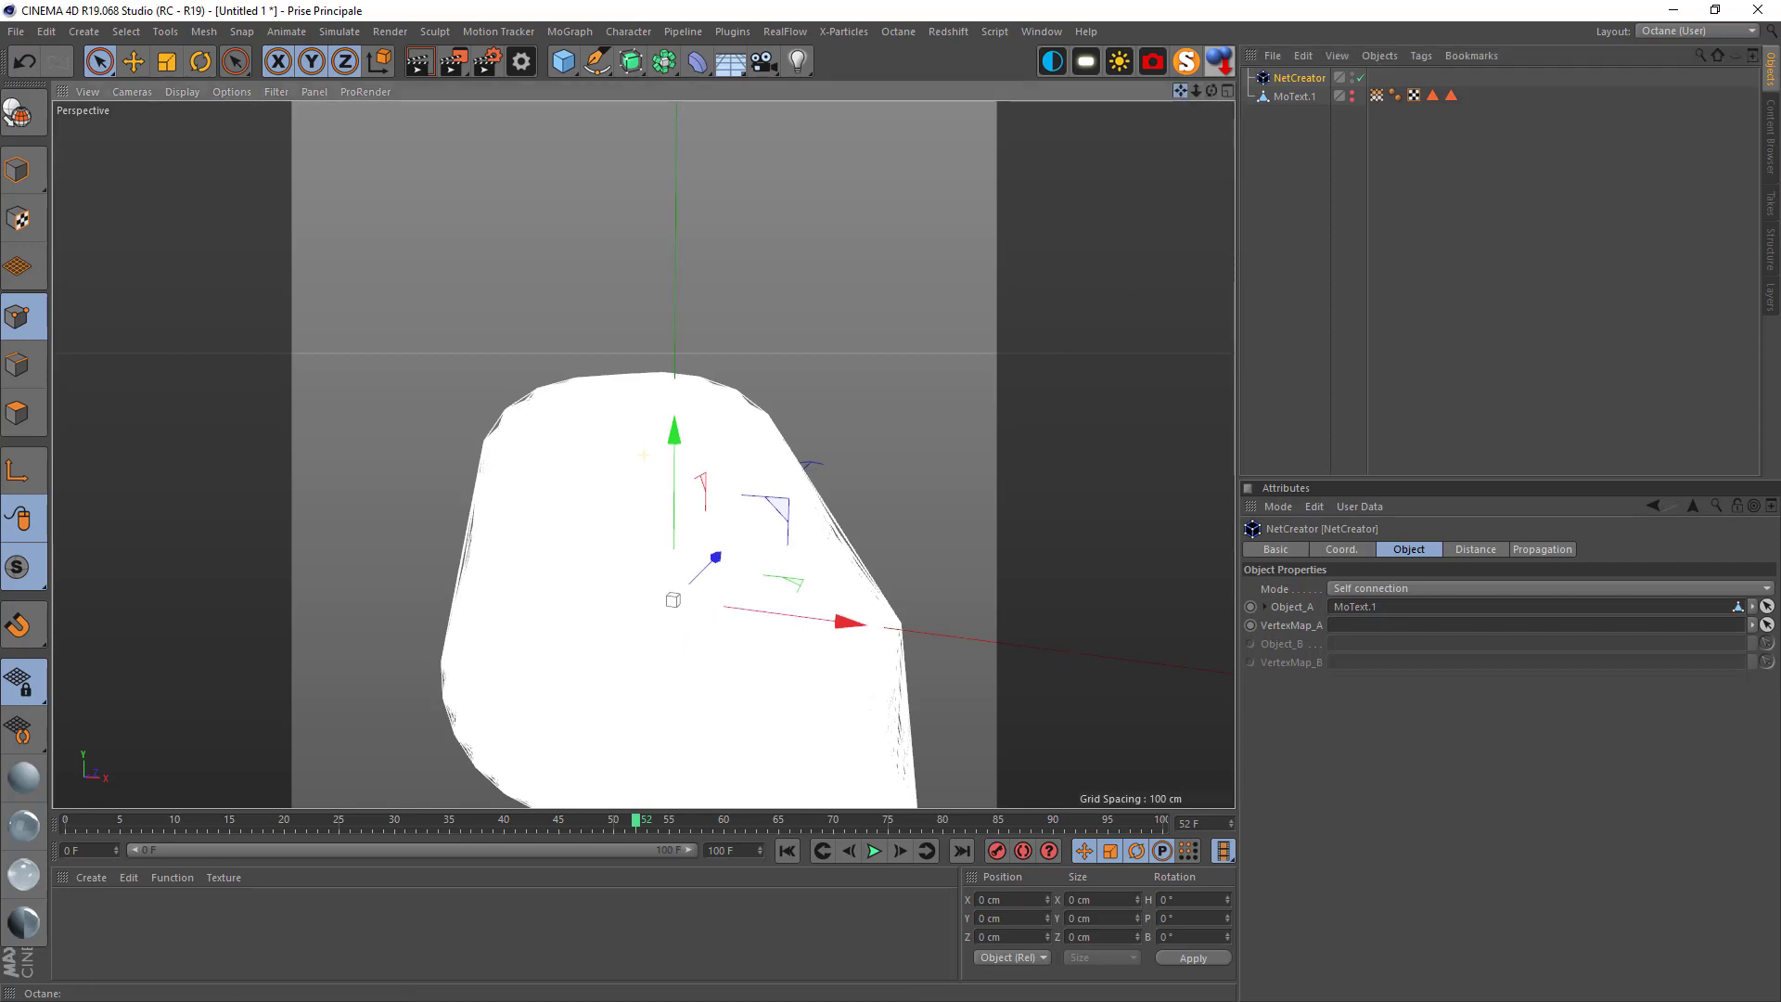
drag(1188, 94, 1117, 192)
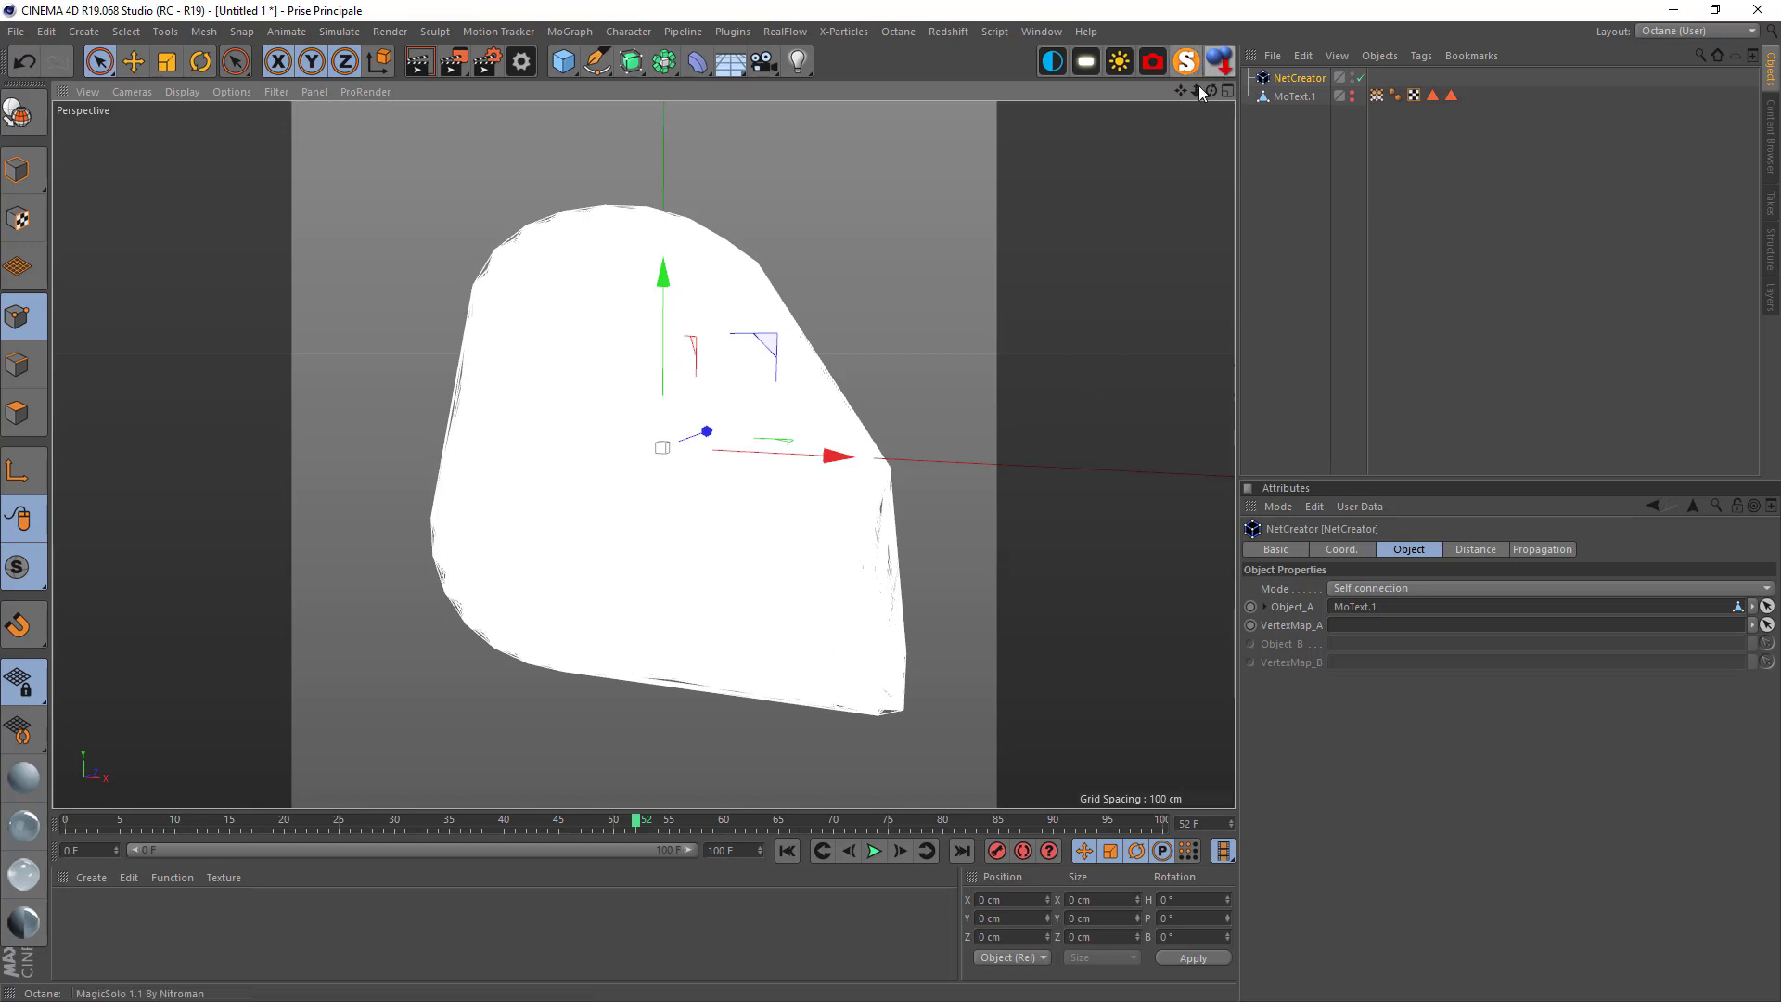
drag(1210, 91, 1252, 349)
Cap the NetCreator's Max Distance at 20 and try the Visibility slider
click(1475, 548)
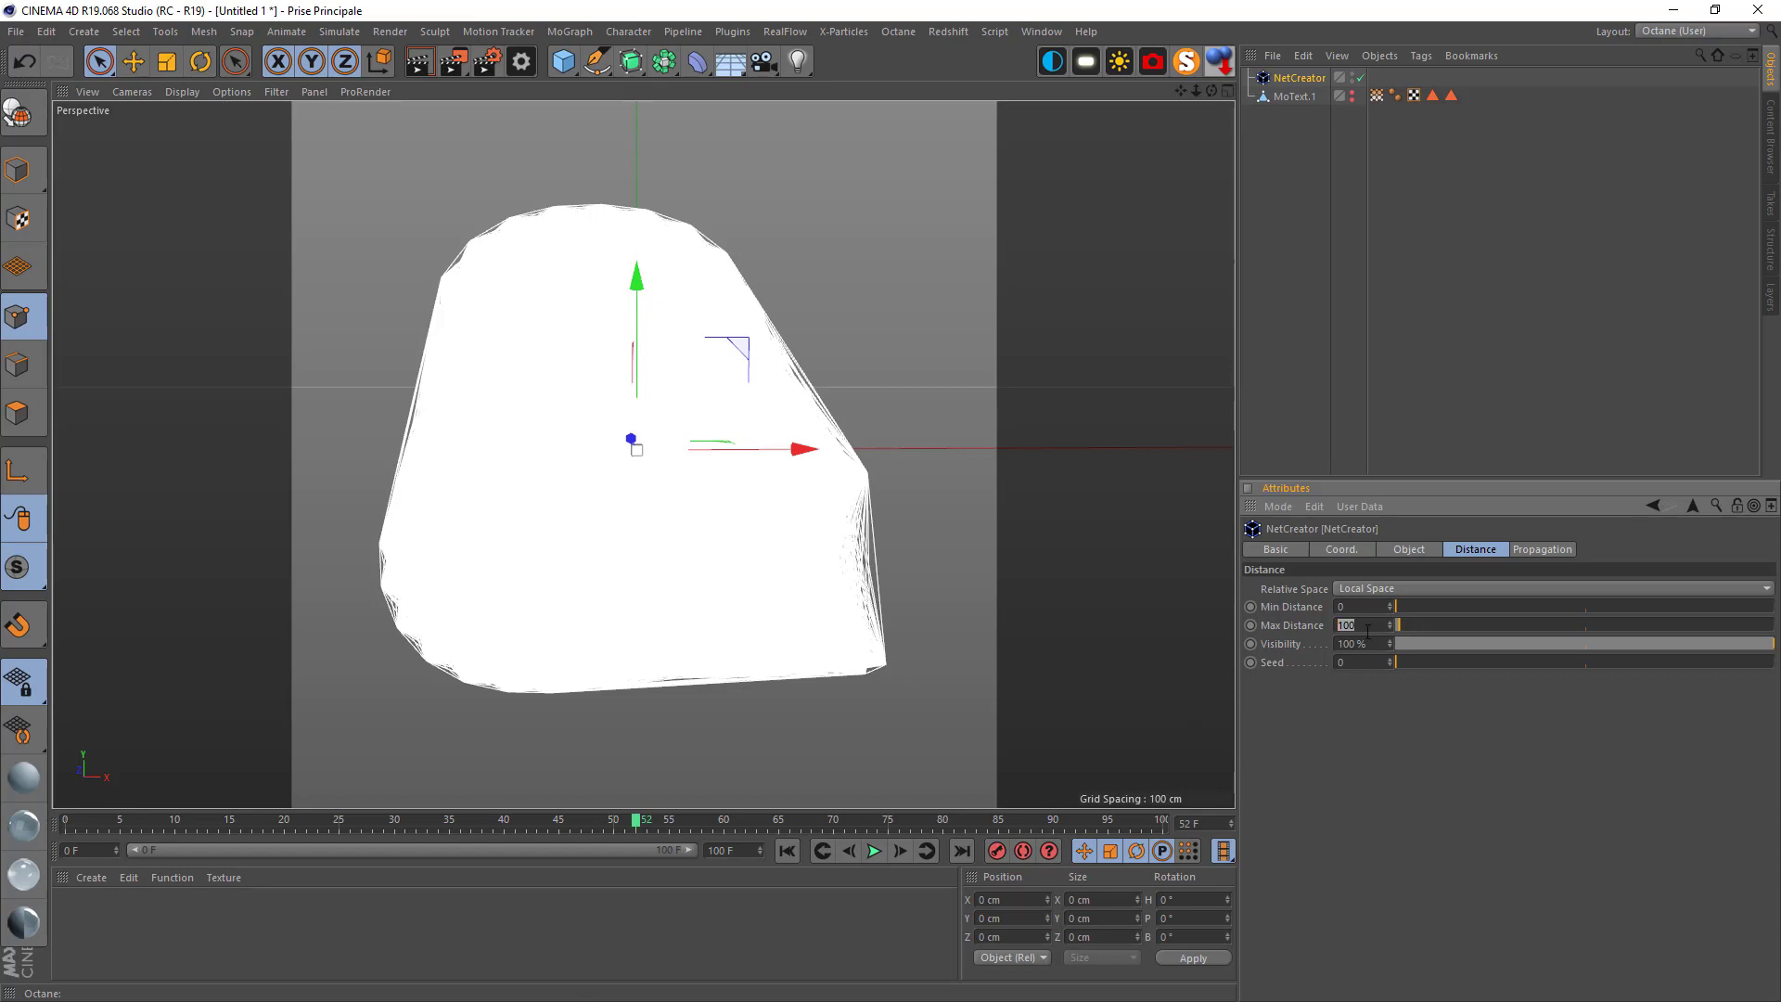
text(20)
key(Return)
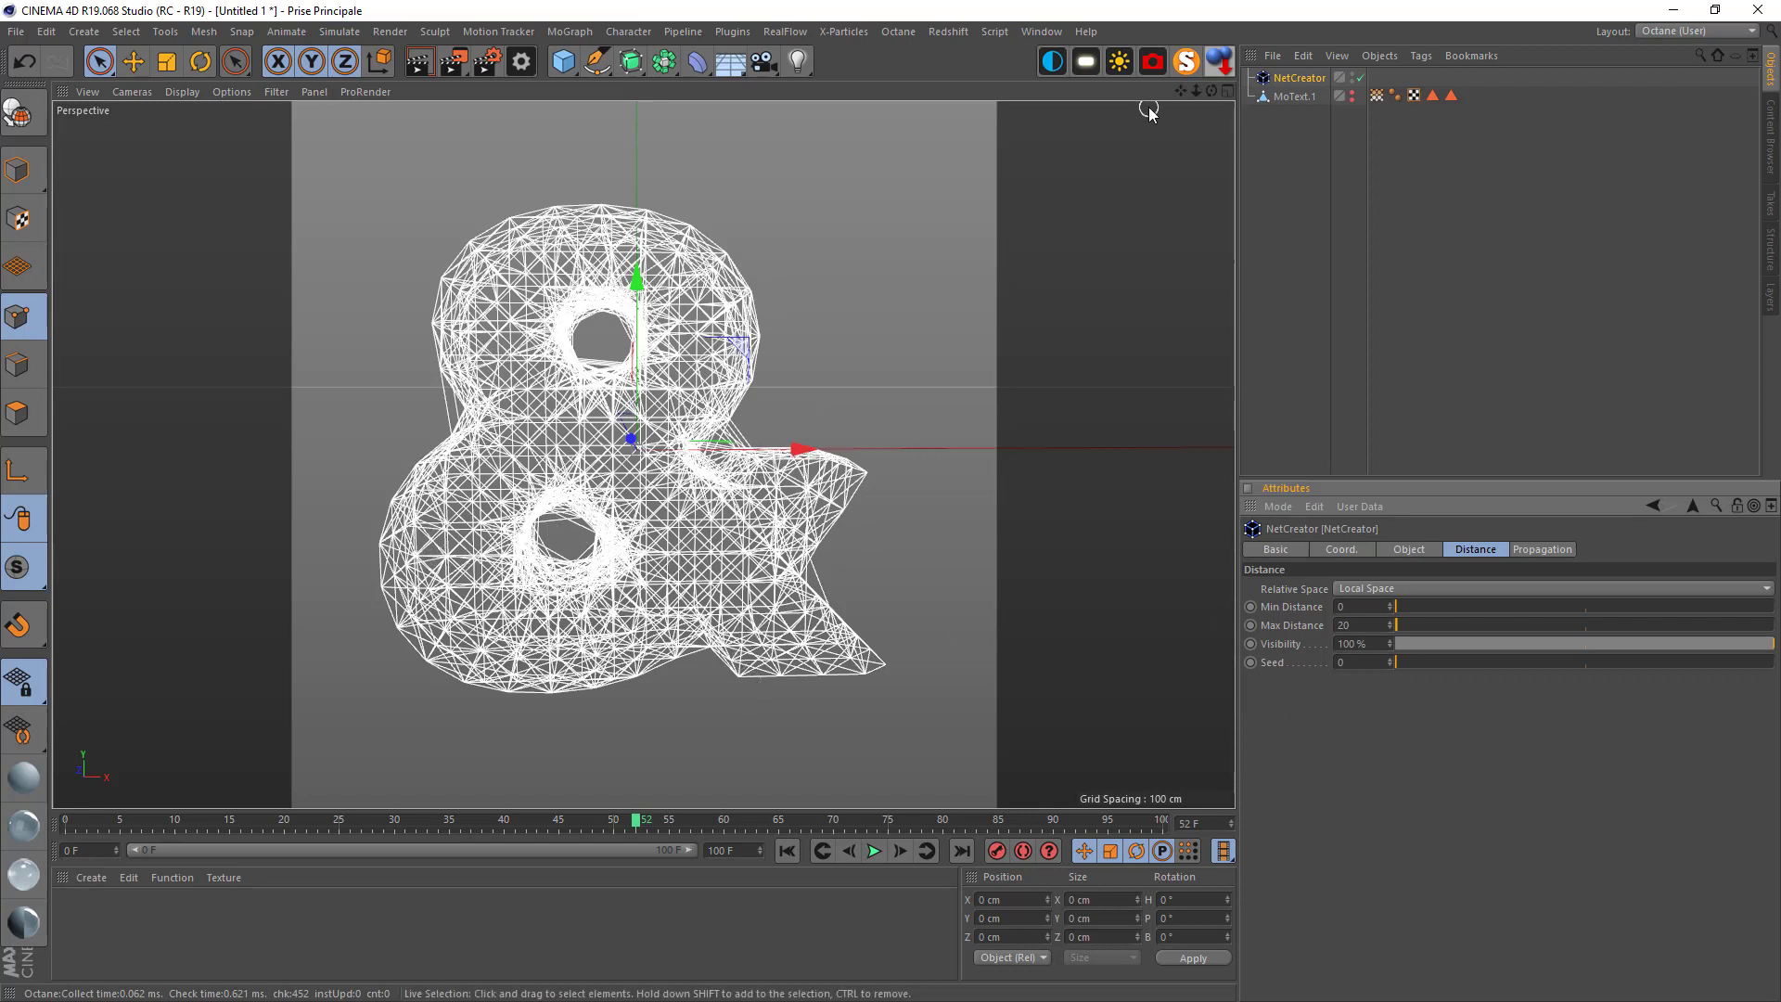
drag(1210, 90, 1211, 90)
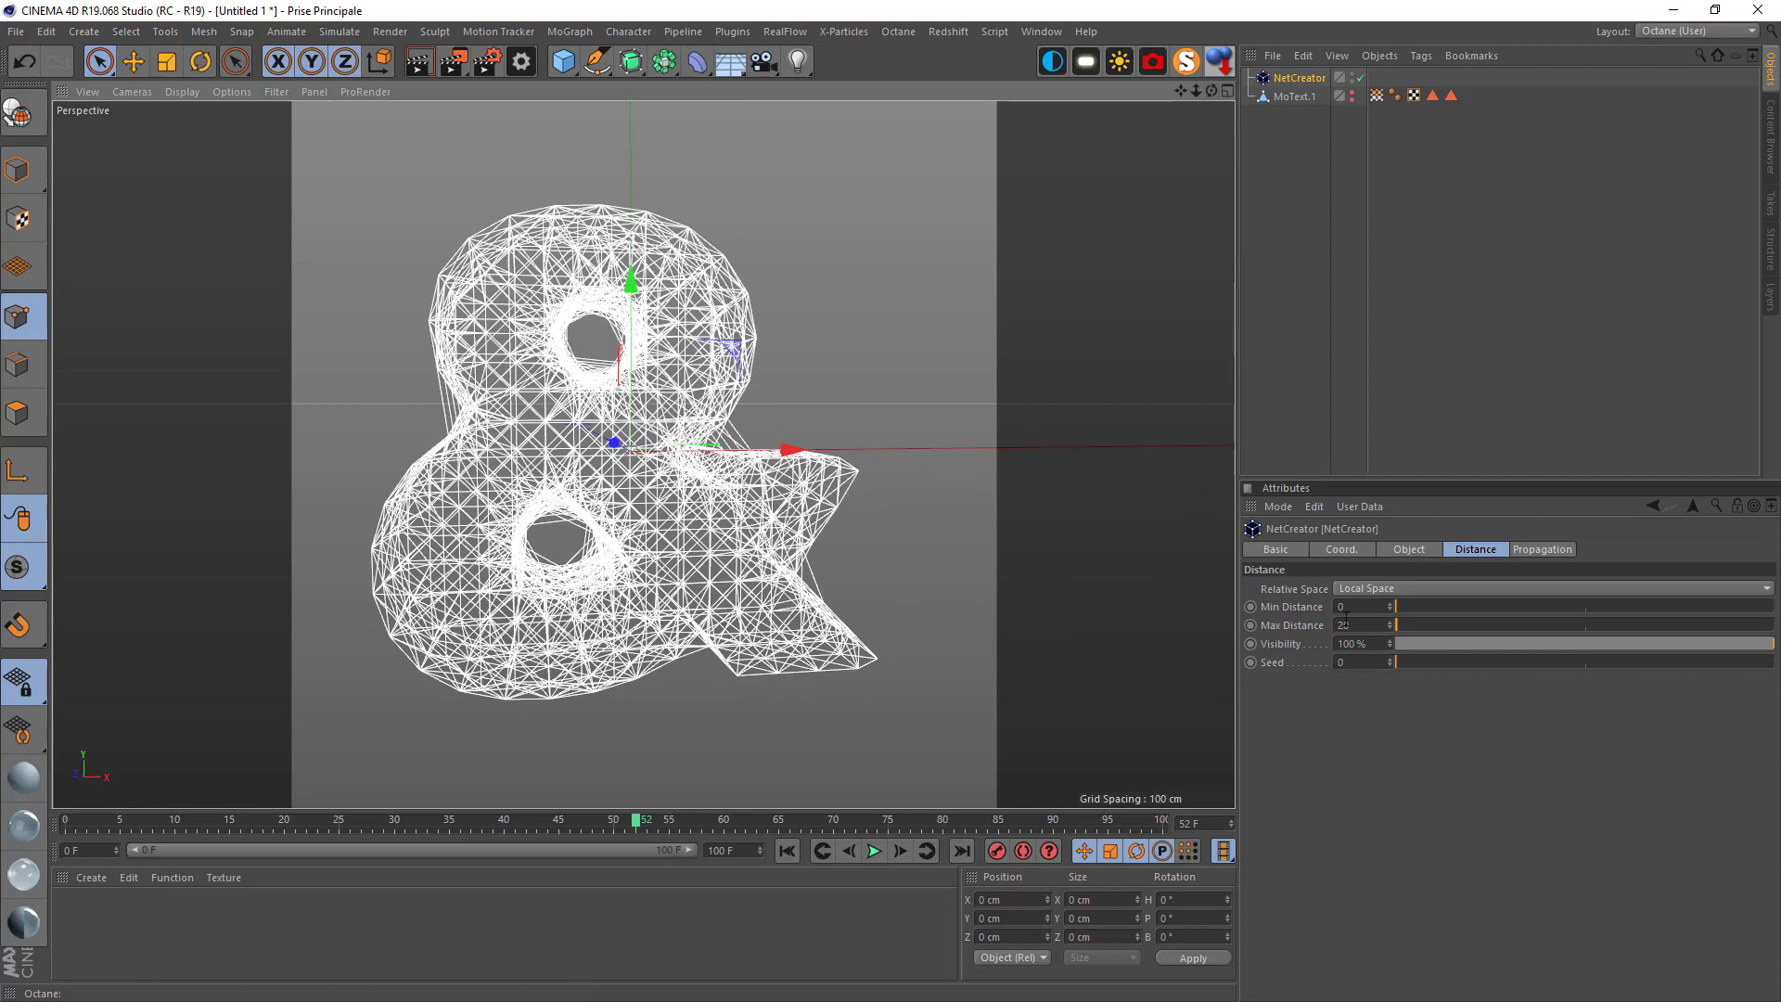
text(35)
key(Return)
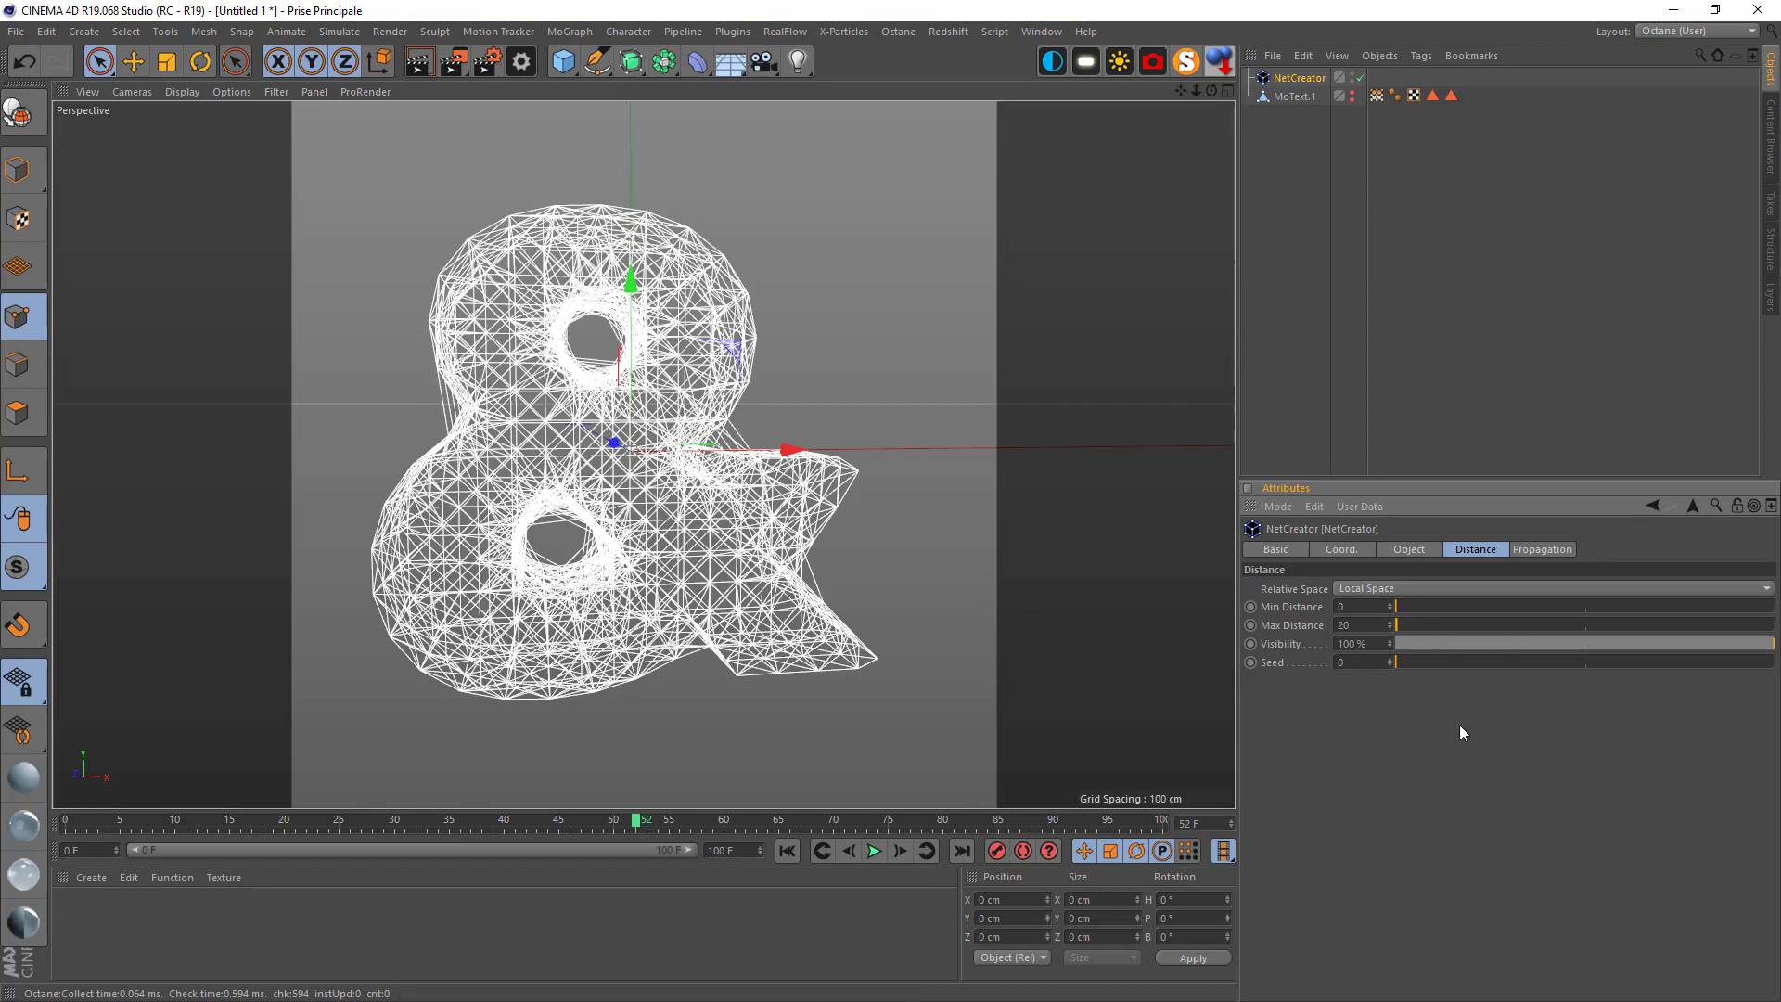
mouse_move(1751, 650)
mouse_down()
mouse_move(1587, 645)
mouse_move(1772, 642)
mouse_up()
Tag NetCreator with an Octane object tag rendering it as hair, 0.2 root and tip thickness
right_click(1280, 80)
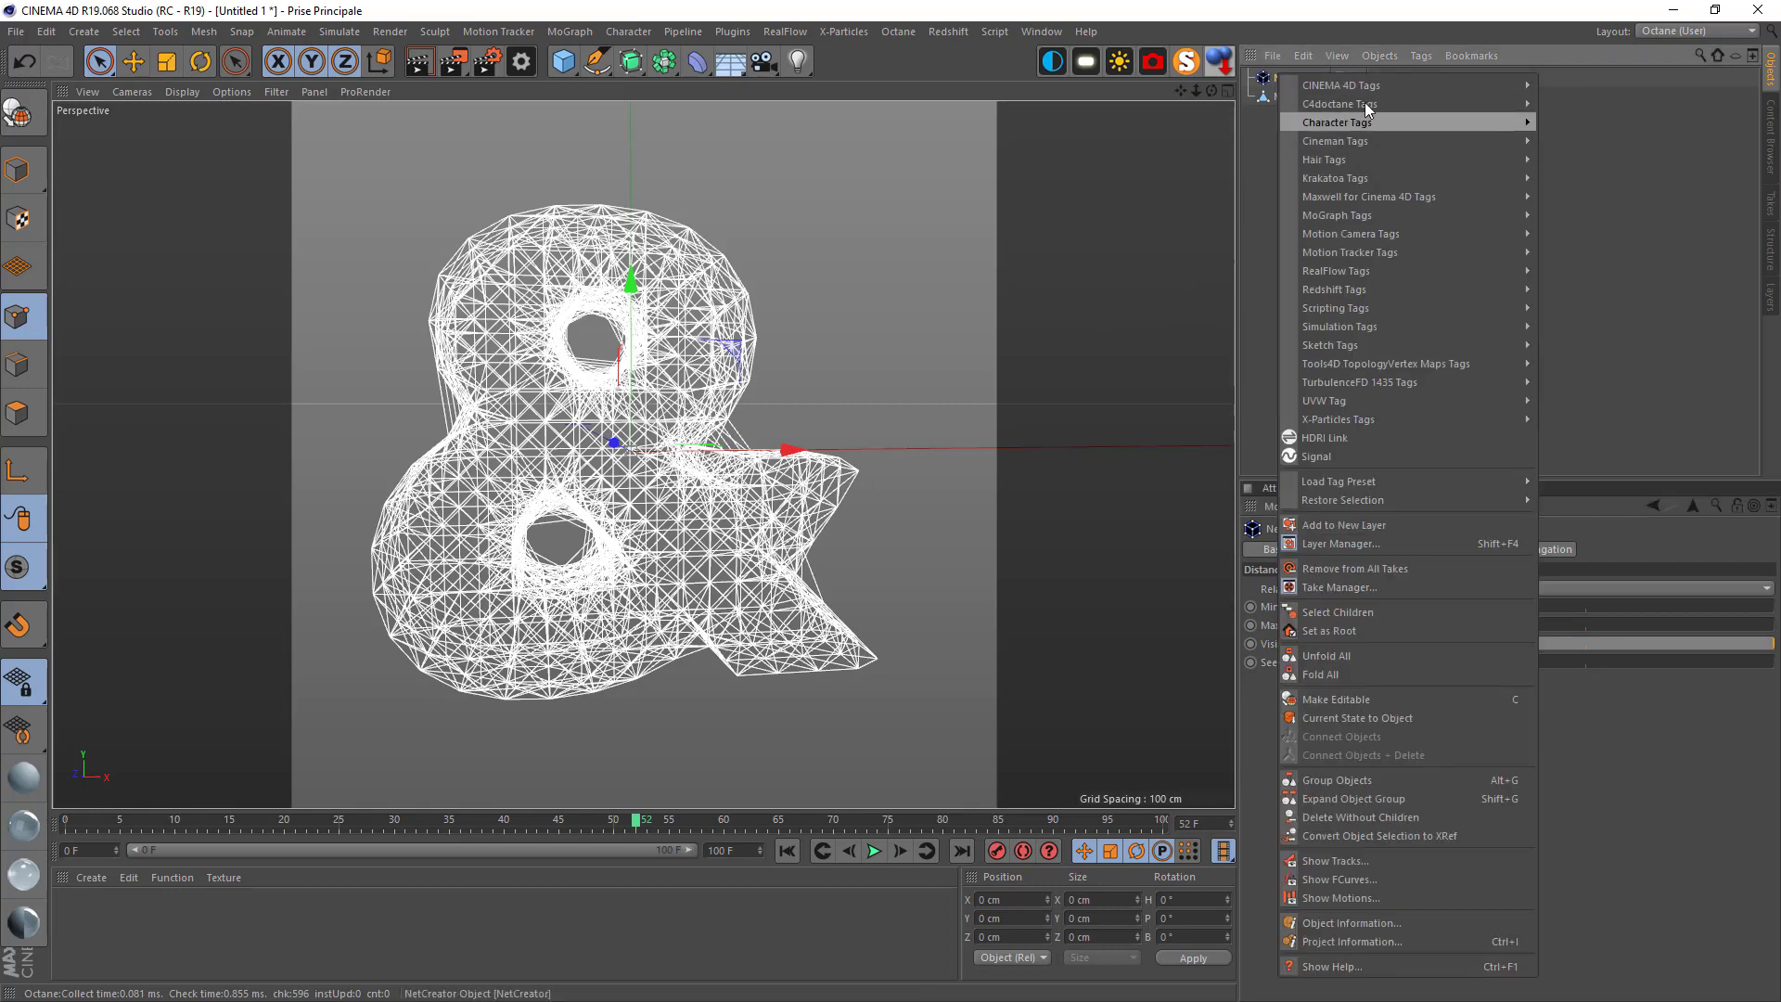
mouse_move(1339, 103)
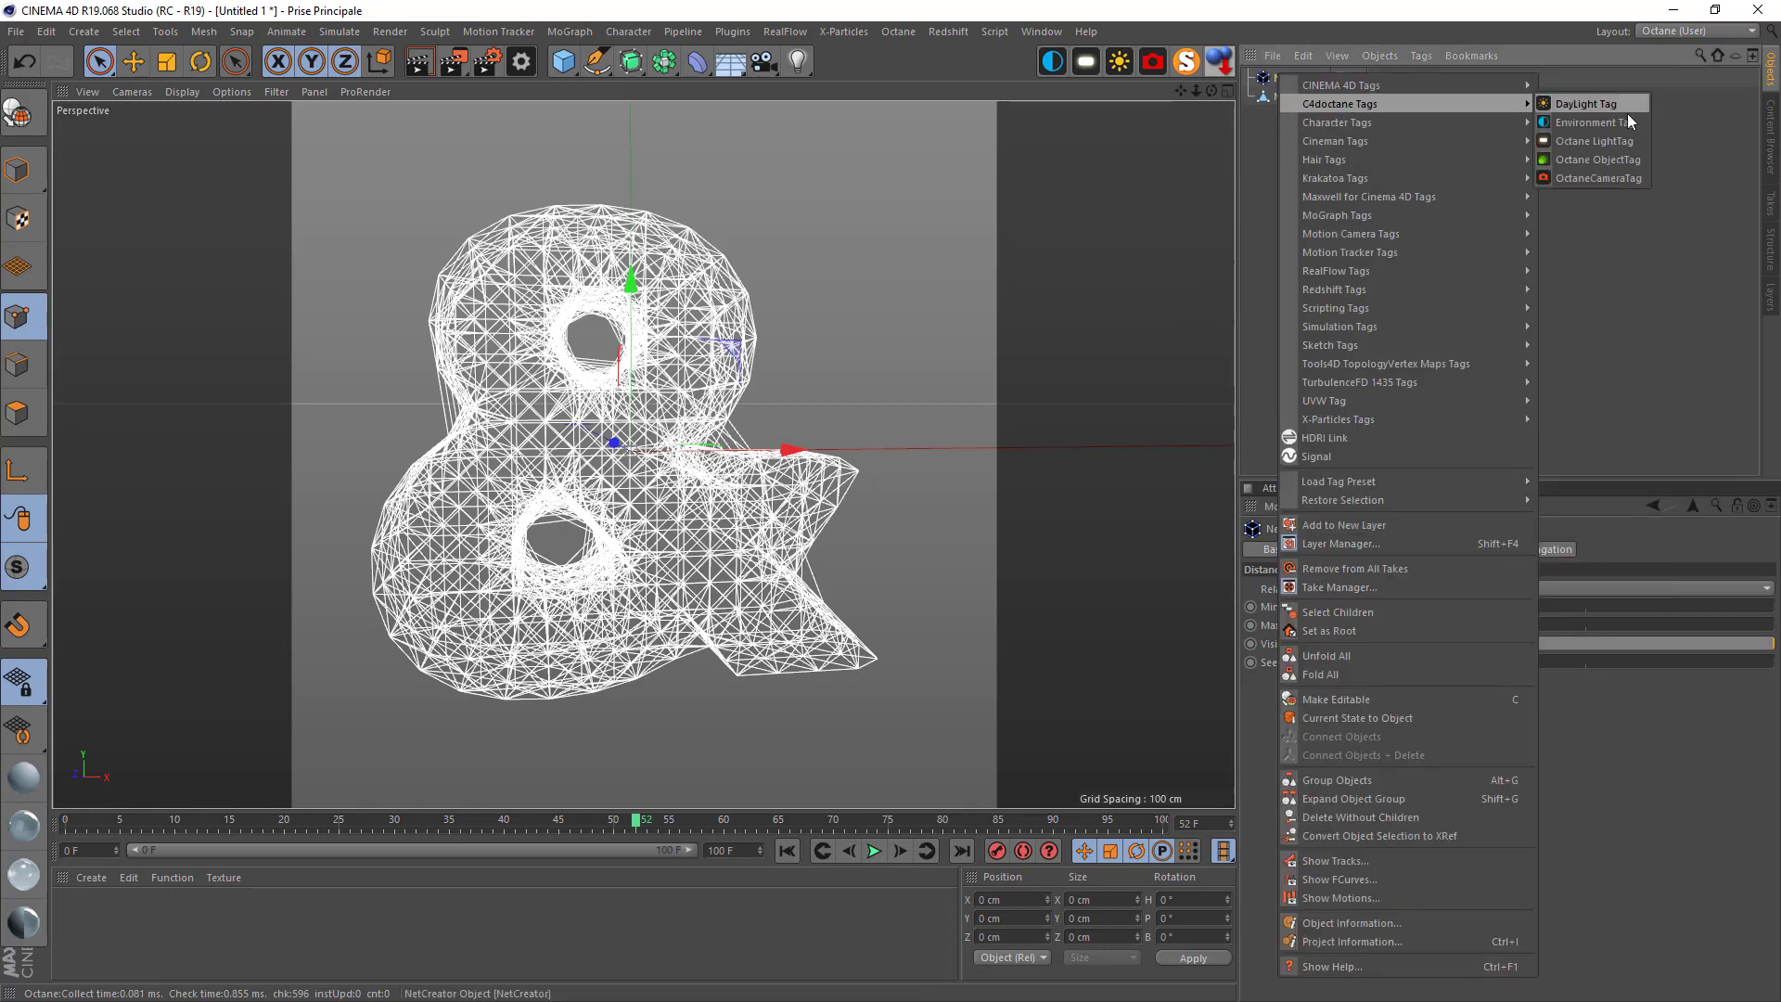
click(1609, 158)
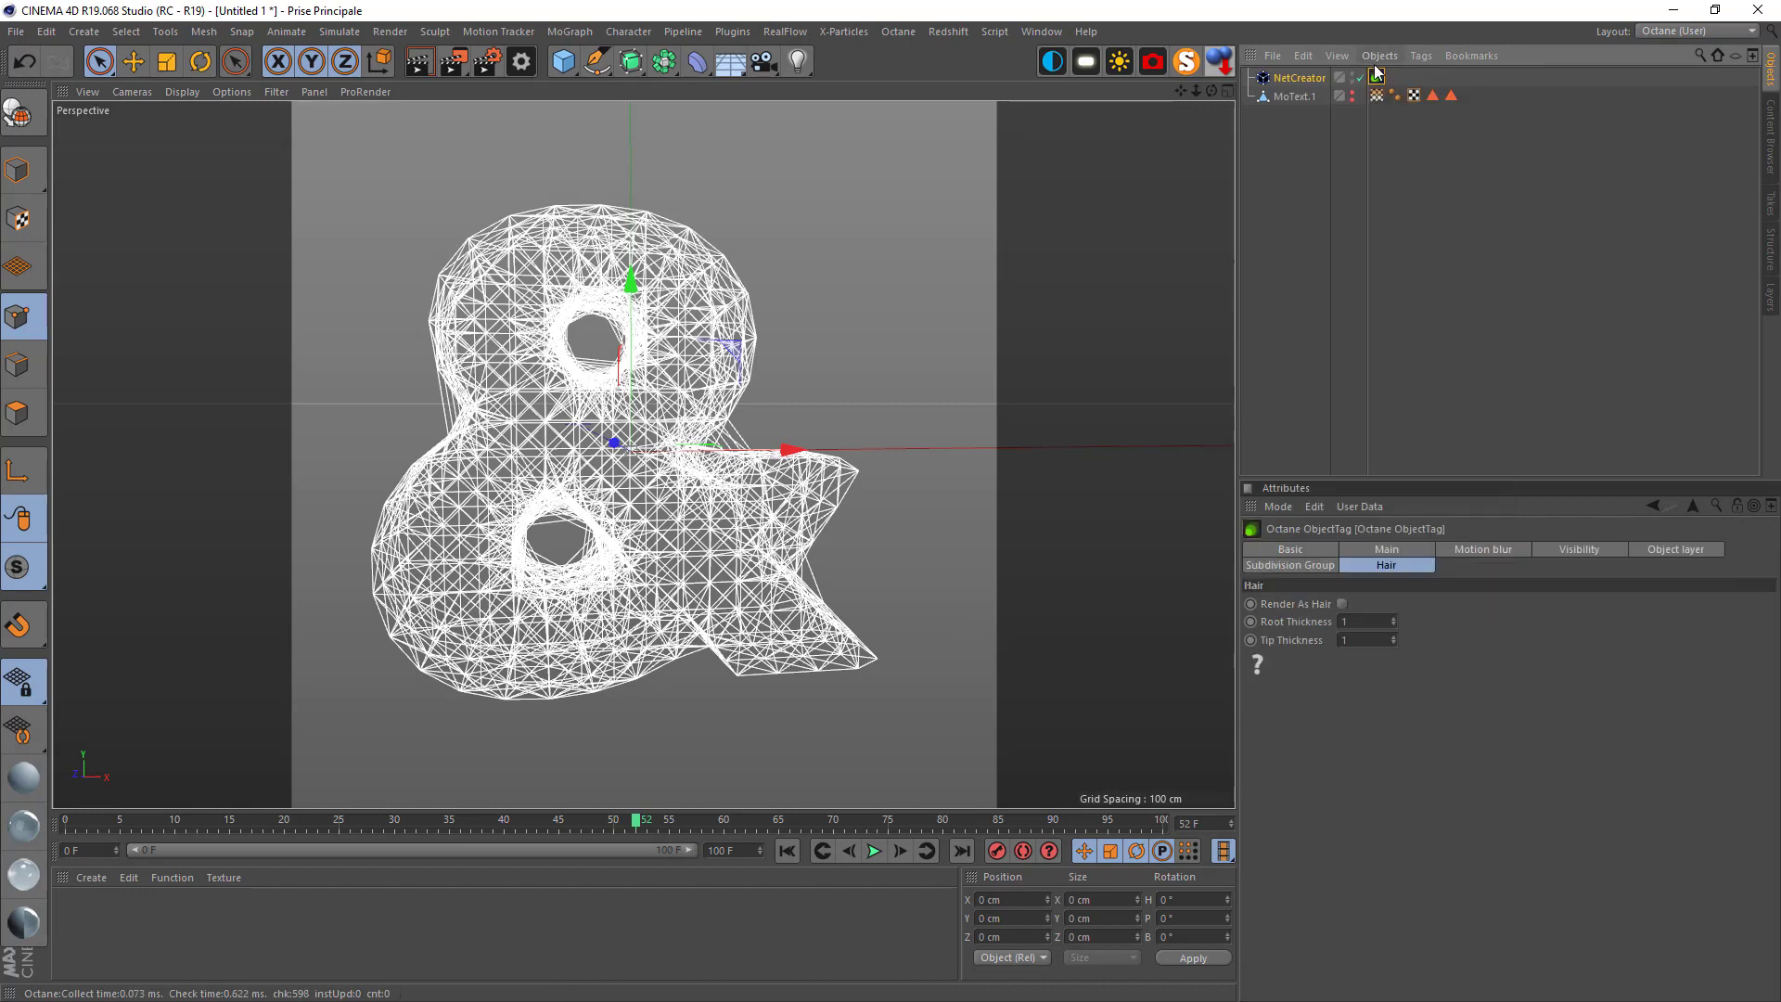
click(1380, 566)
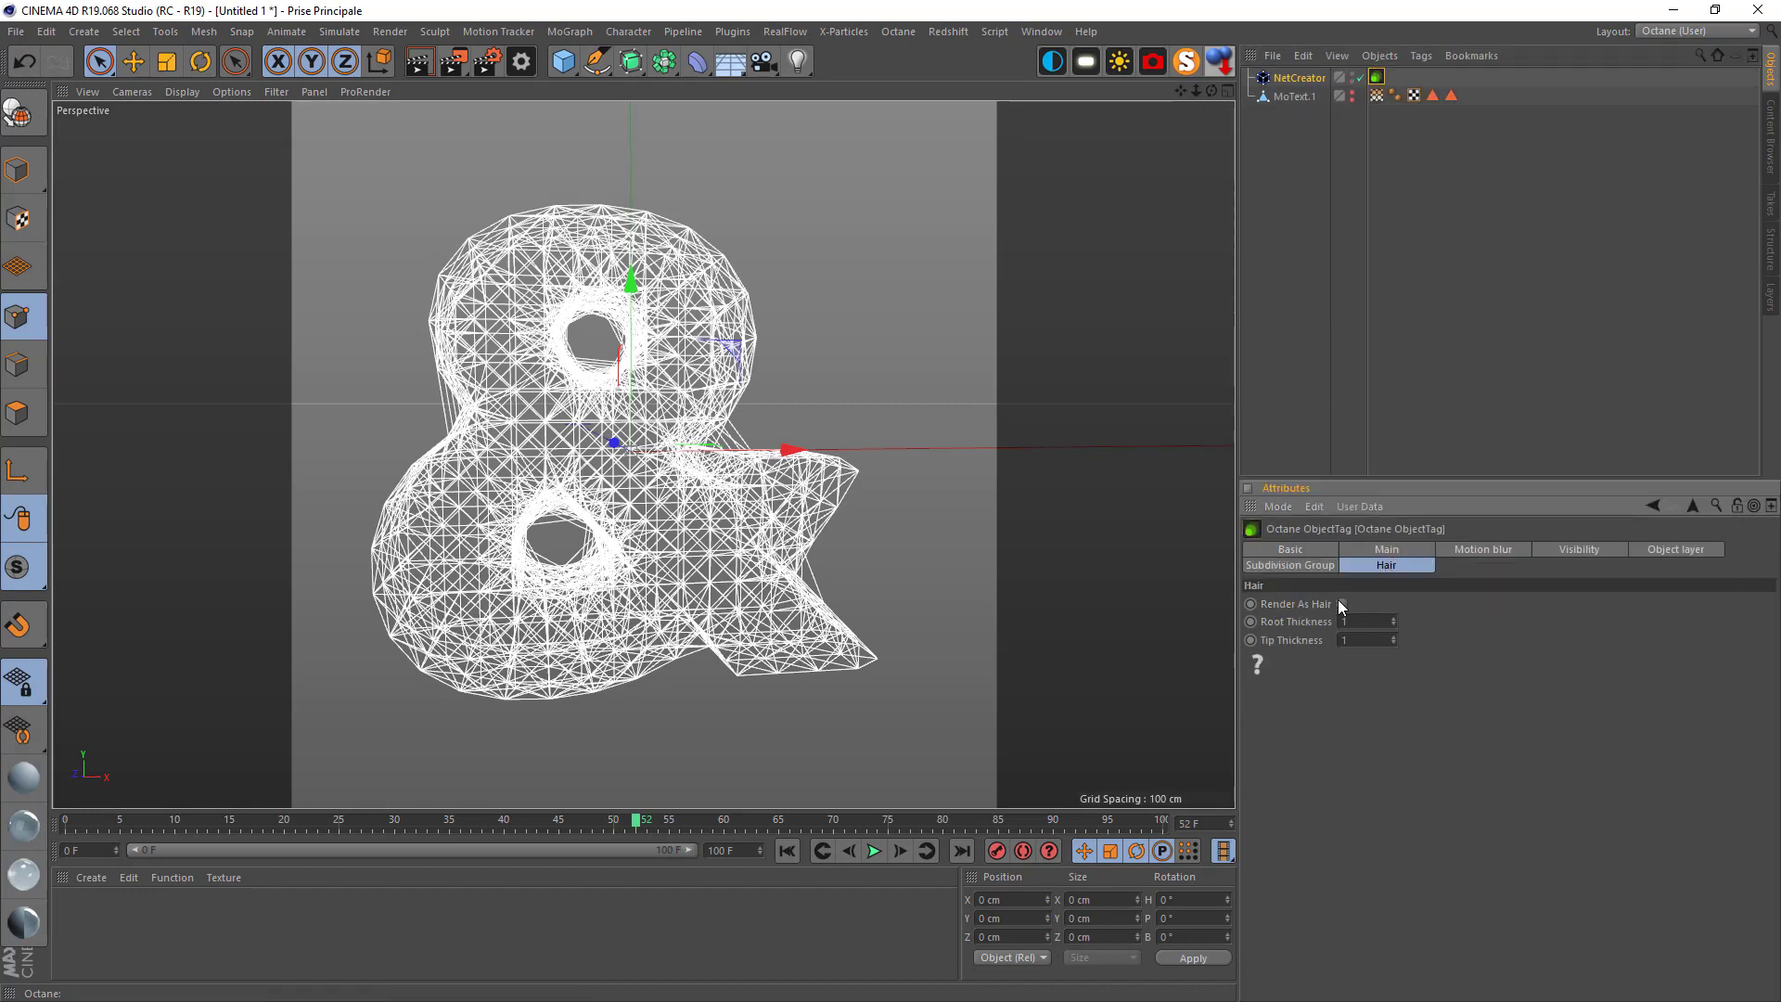
click(1340, 605)
click(1346, 621)
text(.2.2)
key(Return)
Create an Octane Diffuse material, apply it to NetCreator, and open it for editing
click(24, 779)
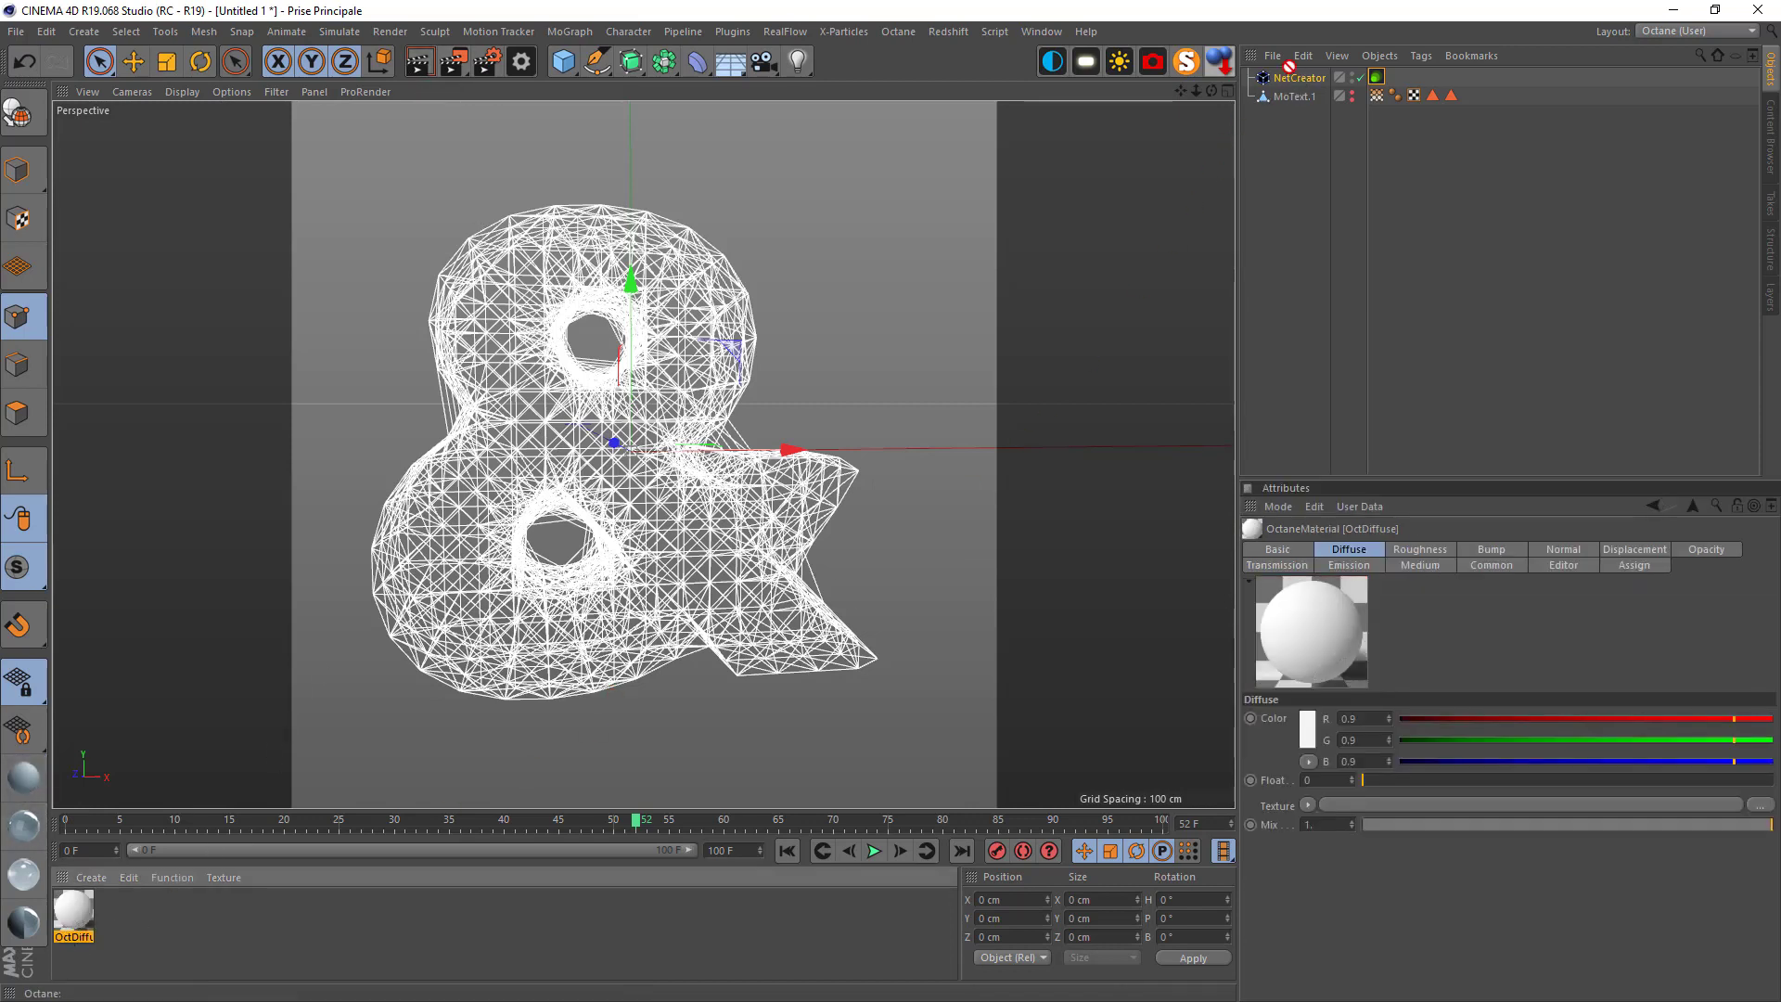
drag(1212, 171, 1297, 79)
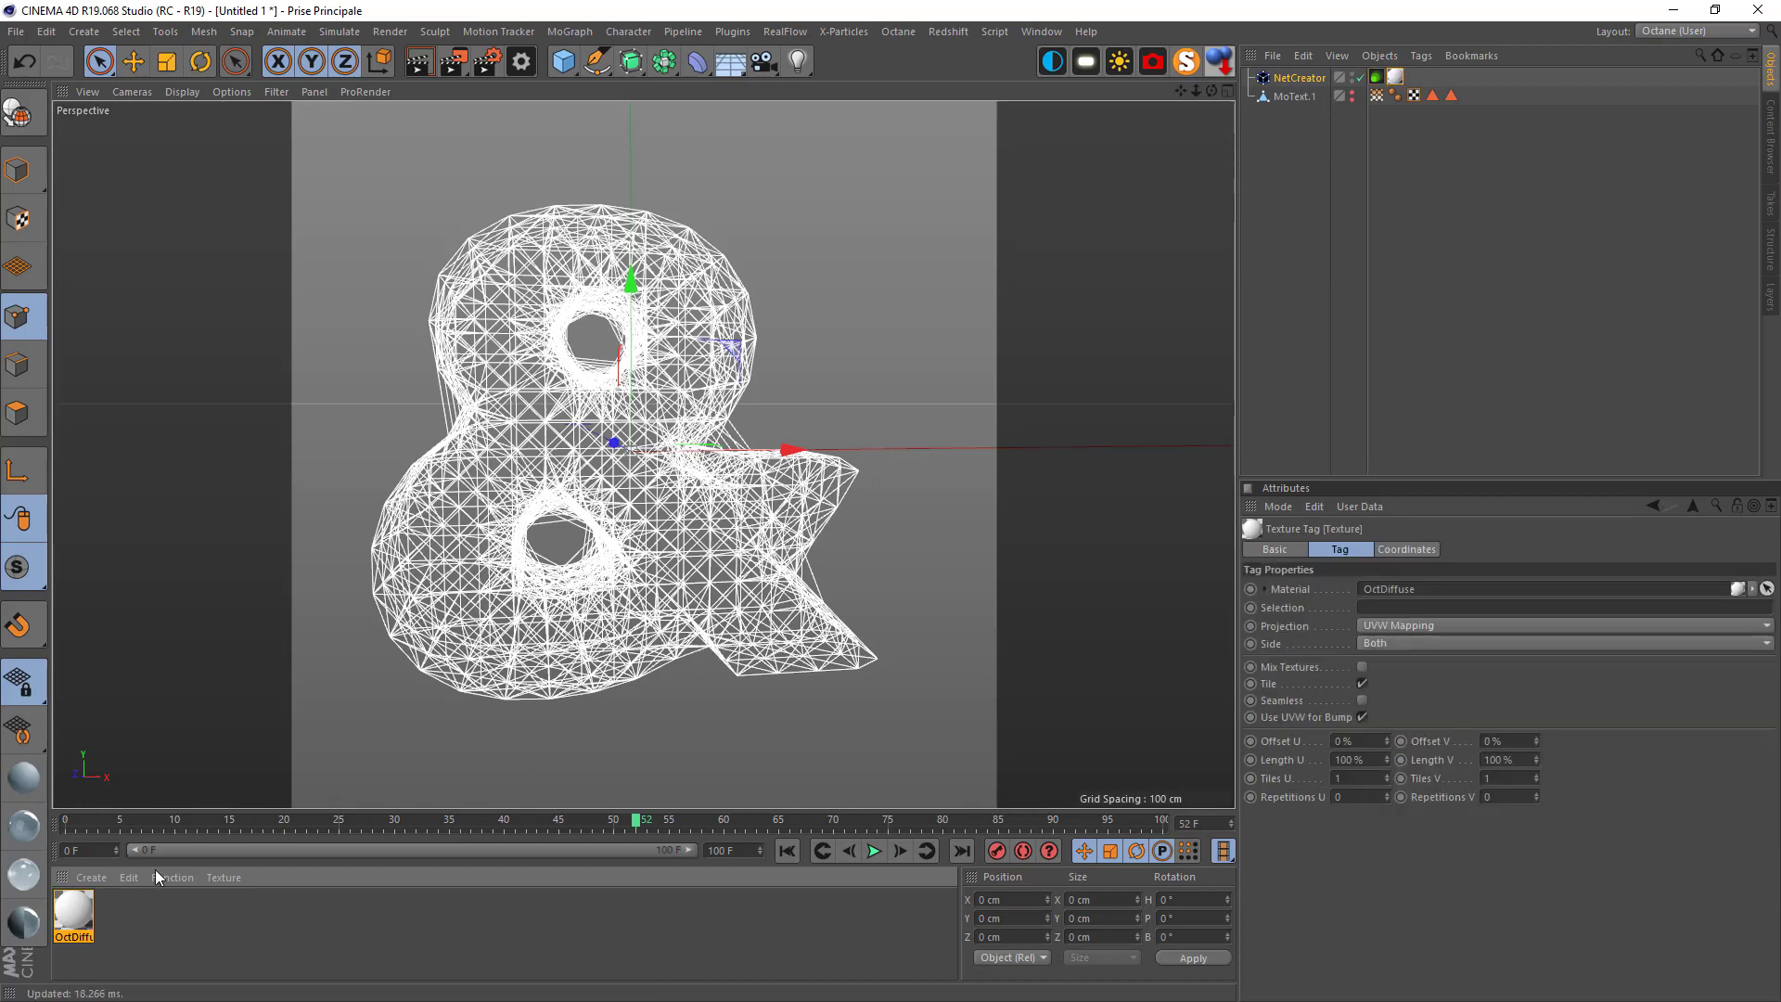
double_click(73, 912)
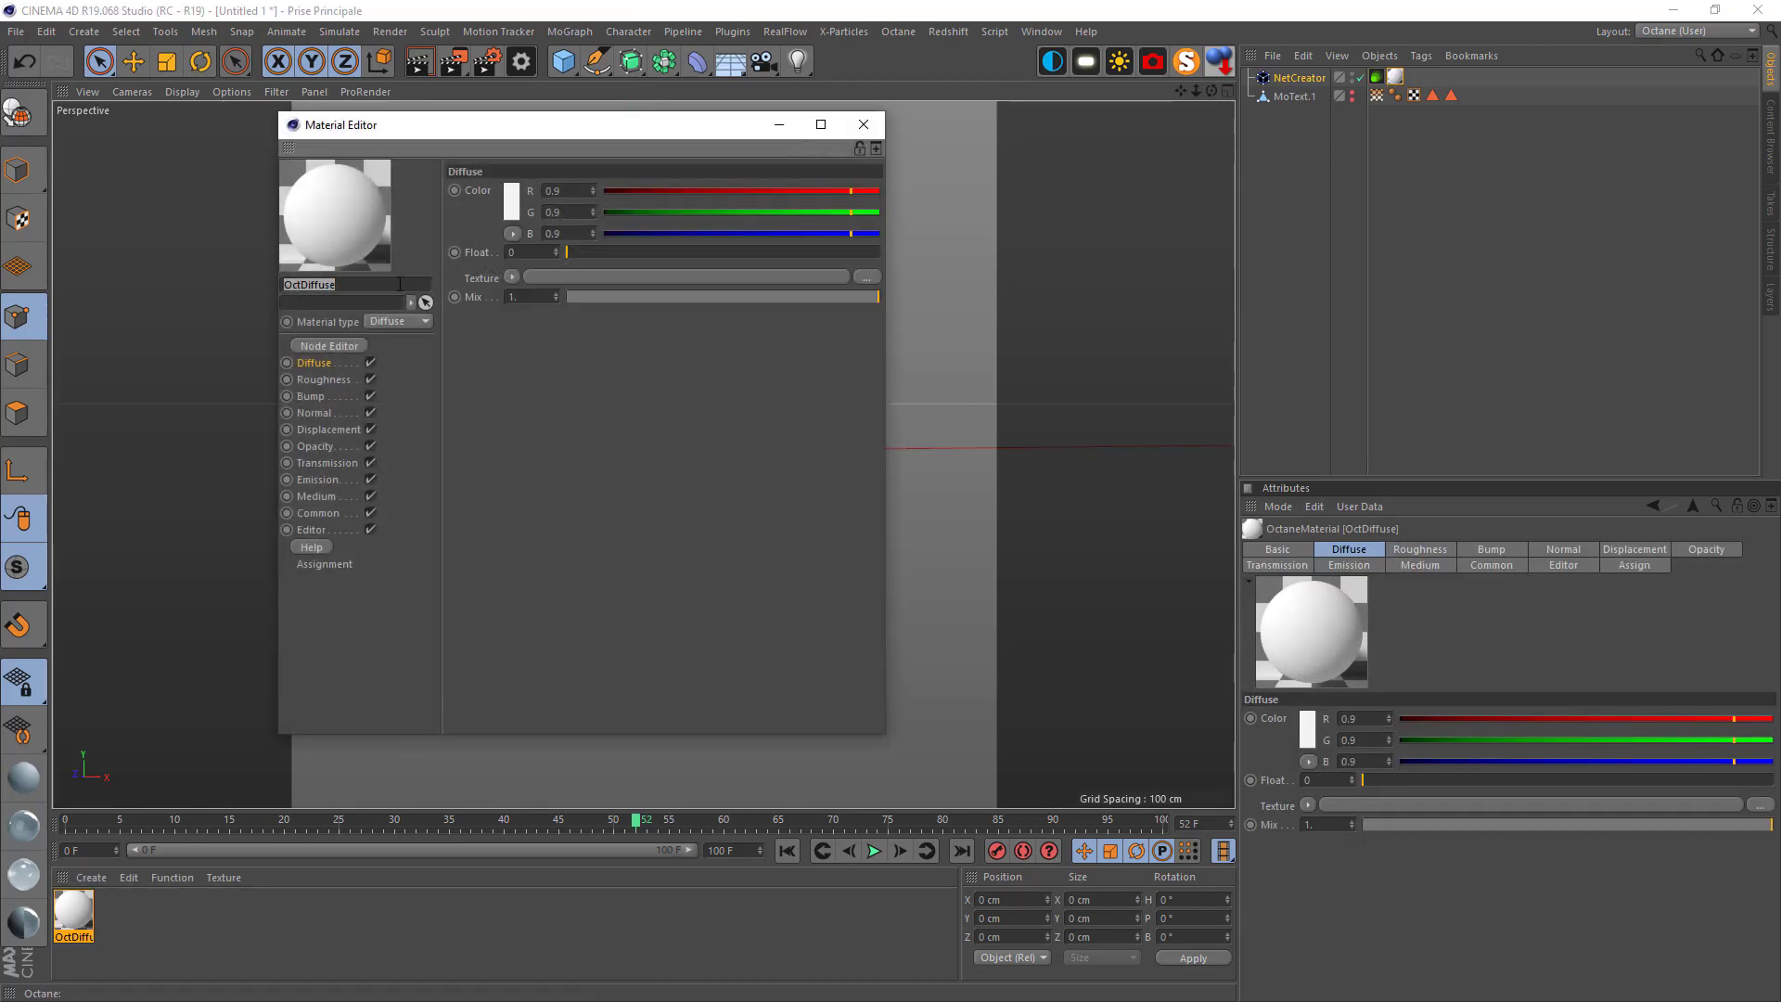
In the Node Editor, add an RgbSpectrum node and a Blackbody Emission node
click(328, 346)
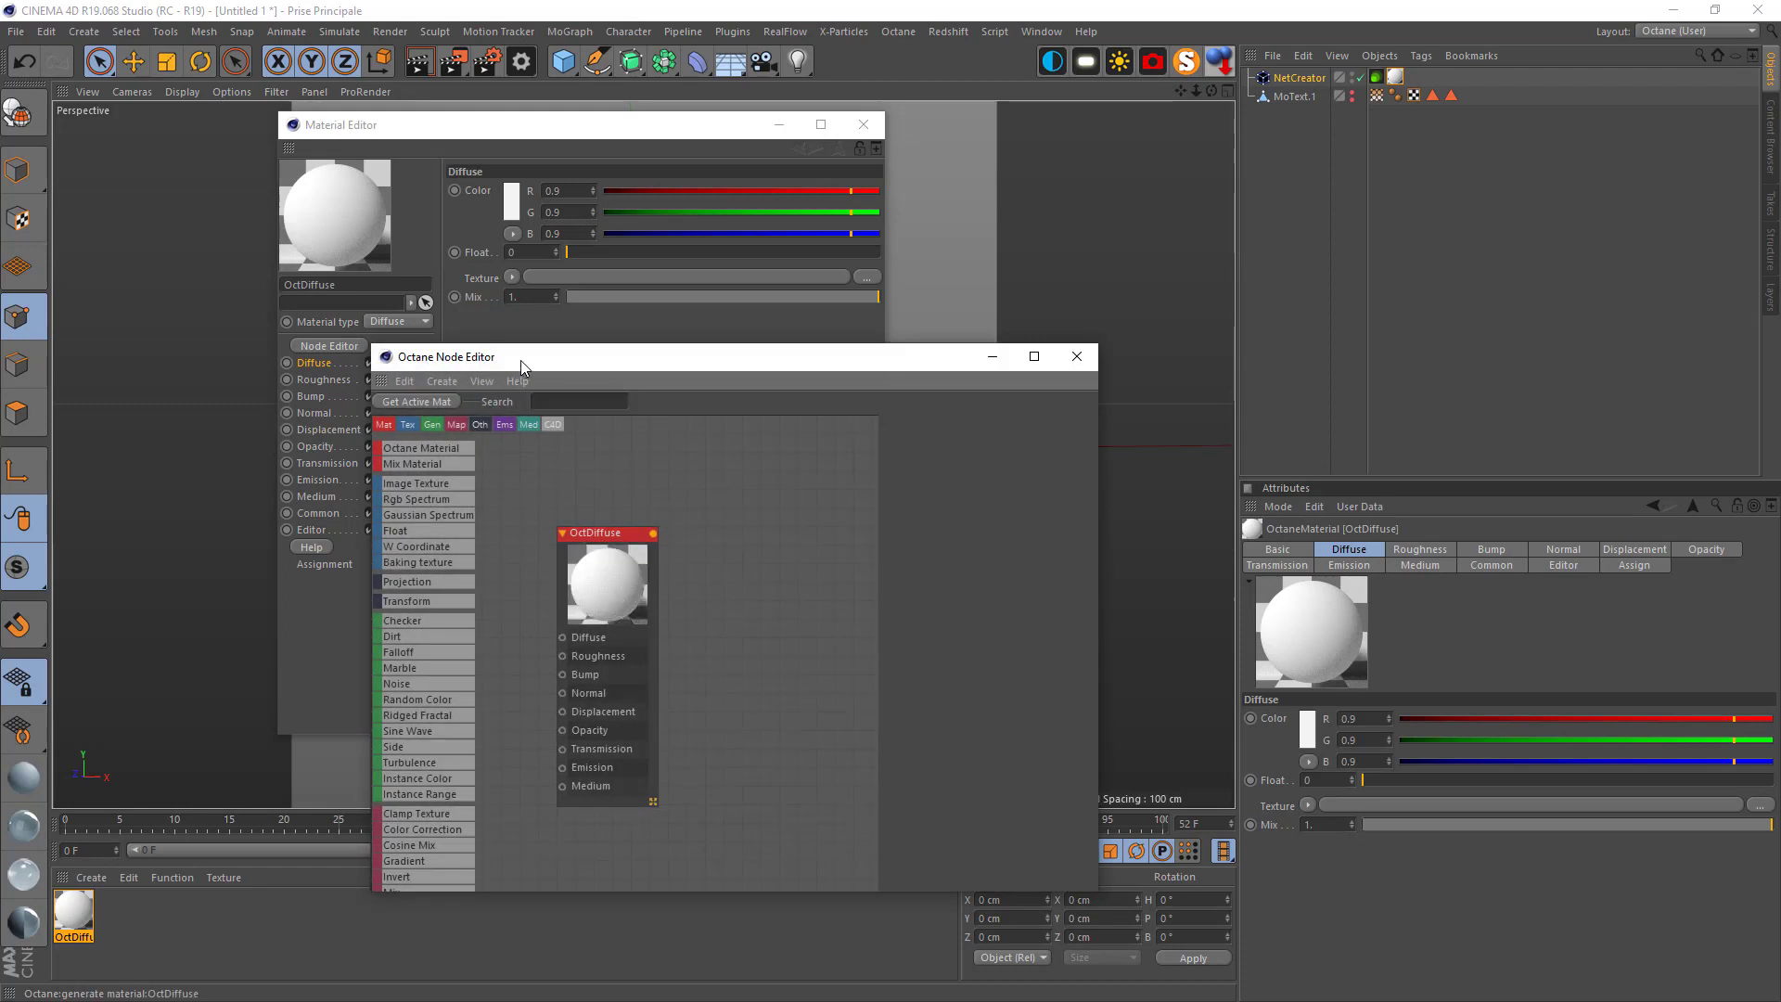
drag(473, 347, 637, 153)
drag(809, 347, 1024, 354)
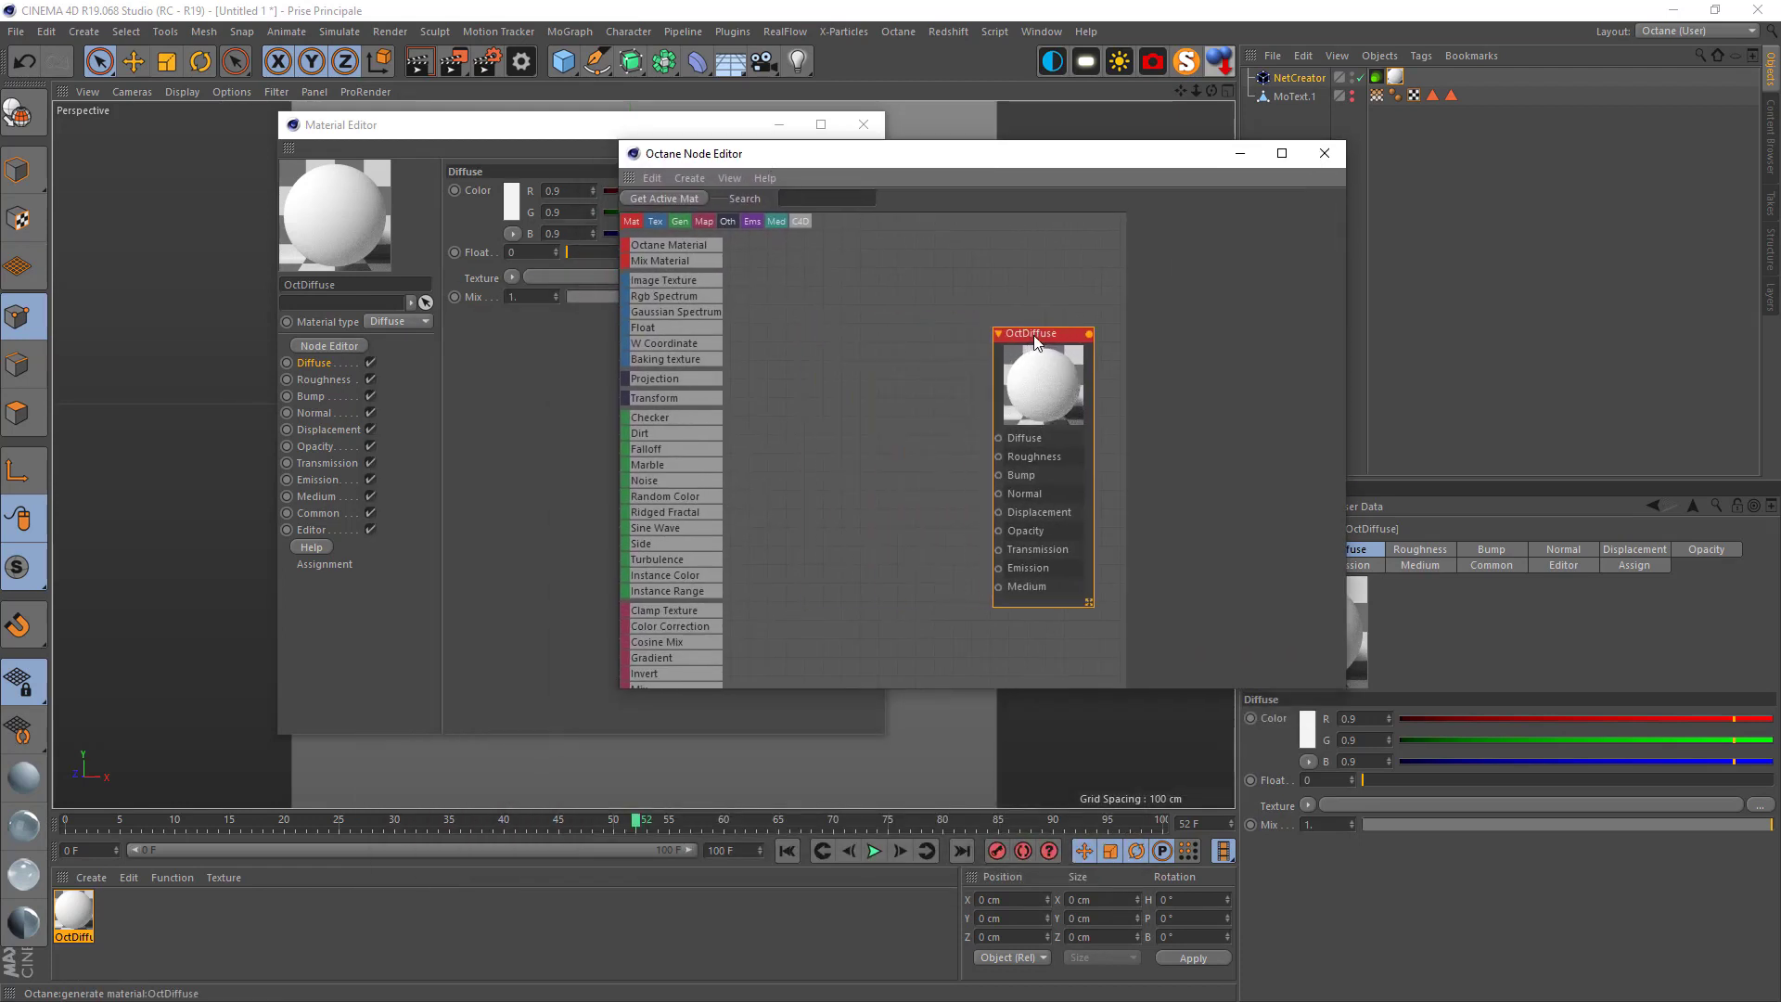
drag(663, 295, 833, 400)
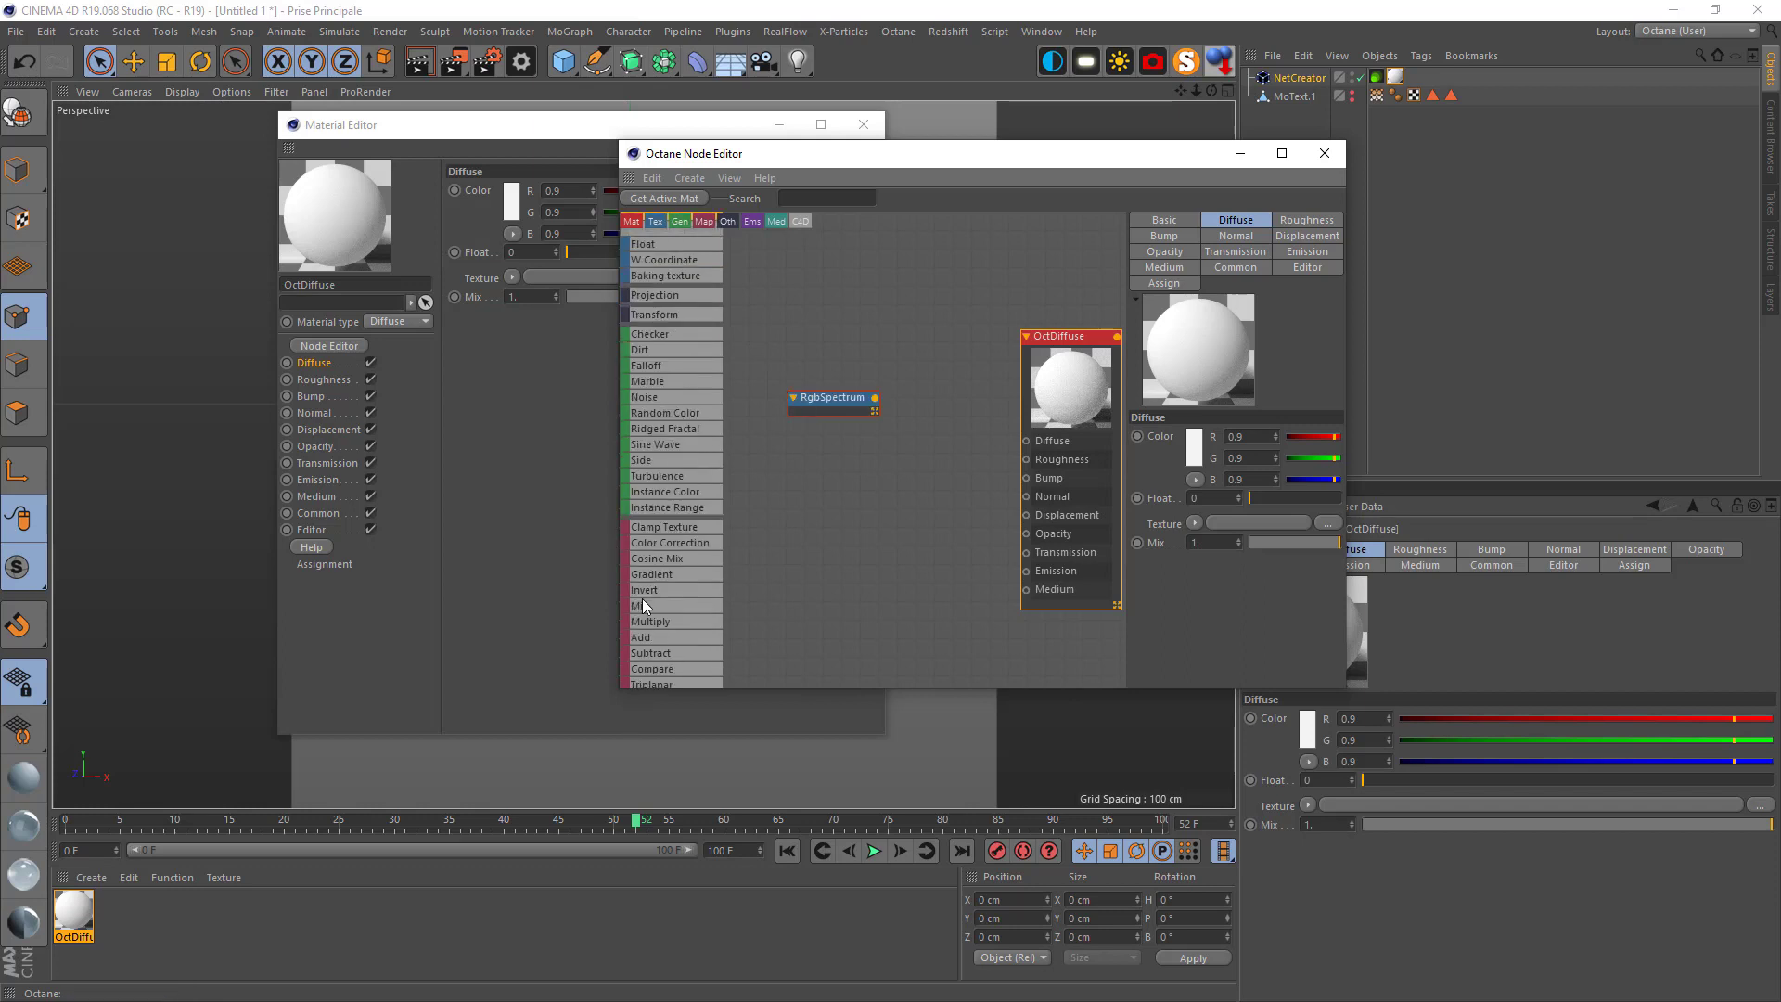
scroll(642, 599, down, 5)
click(662, 574)
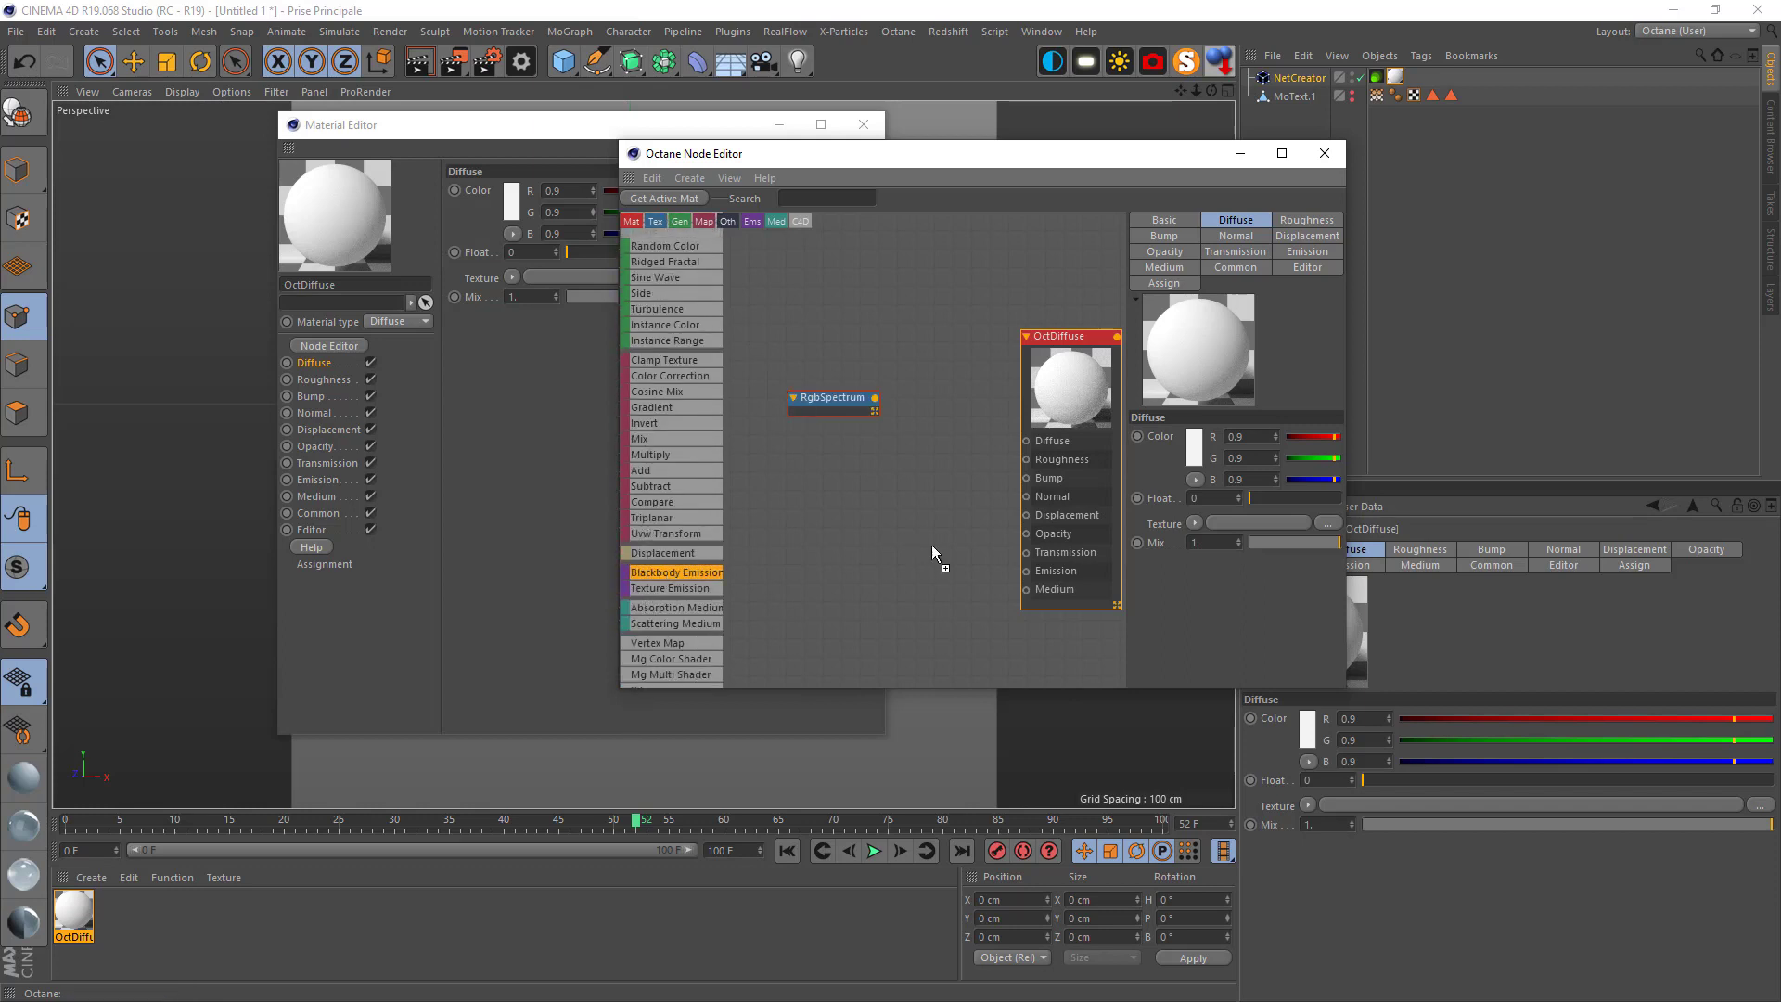
drag(662, 575, 1027, 572)
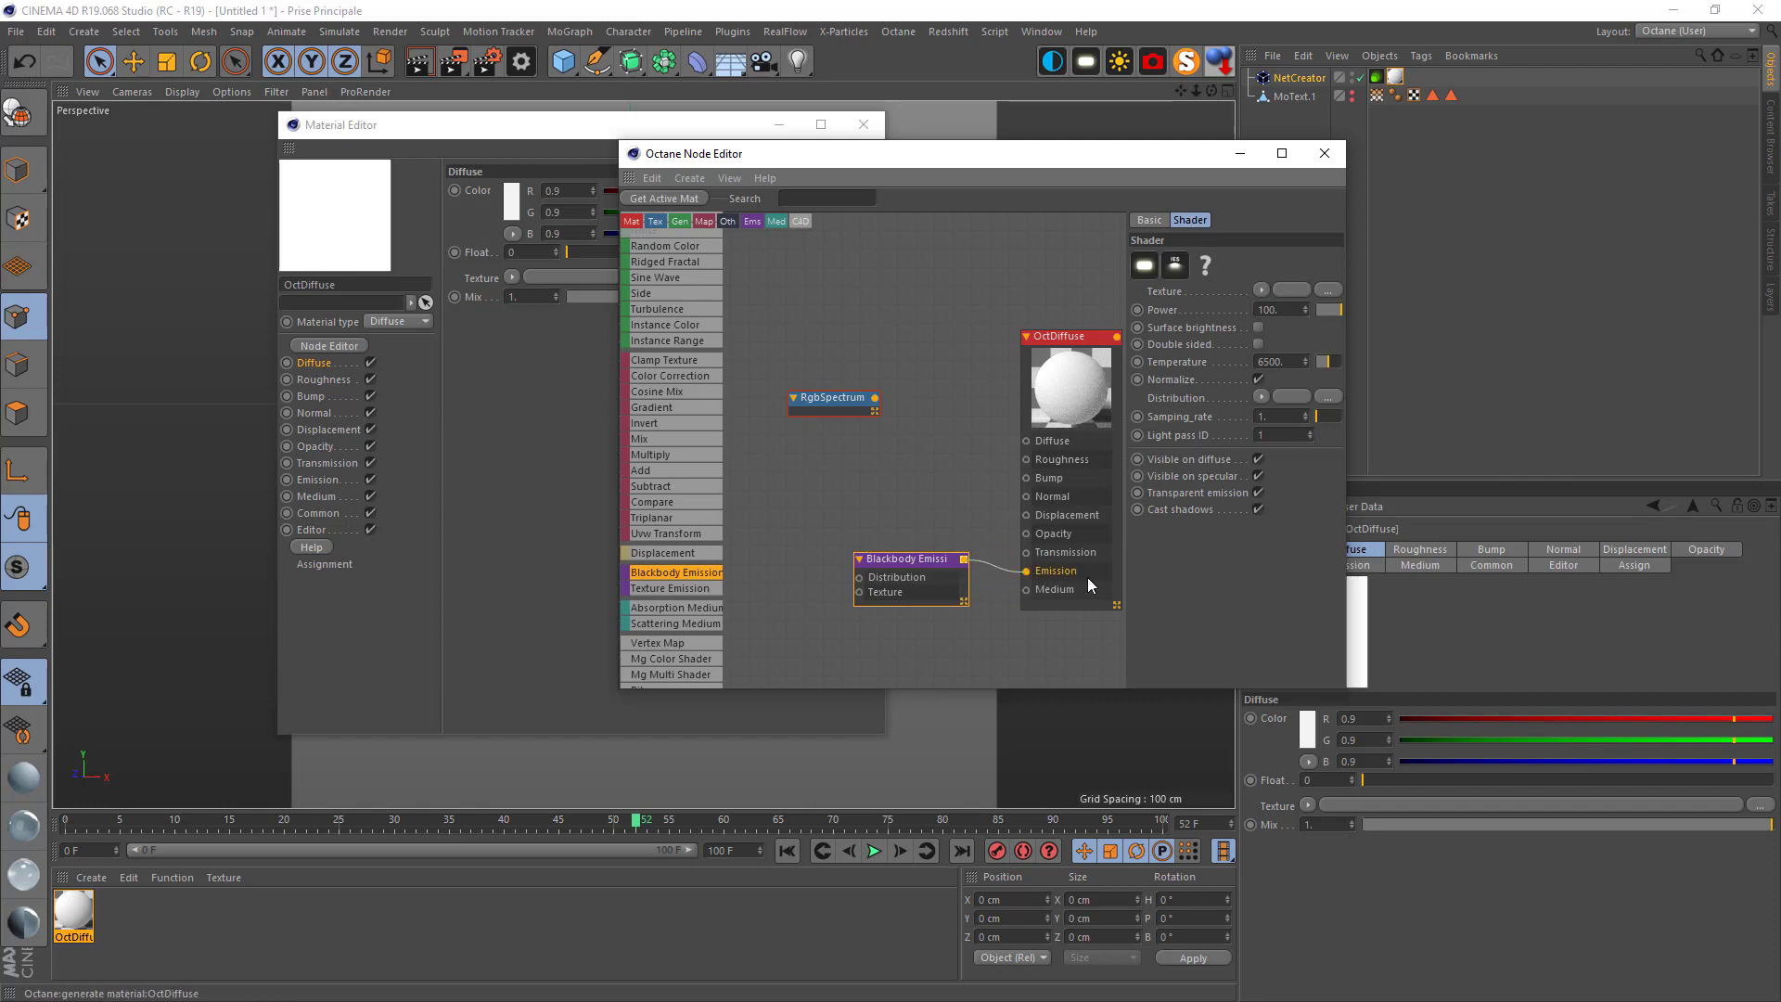
Wire the RgbSpectrum into the emission's Distribution and tint it light blue
drag(875, 399, 857, 576)
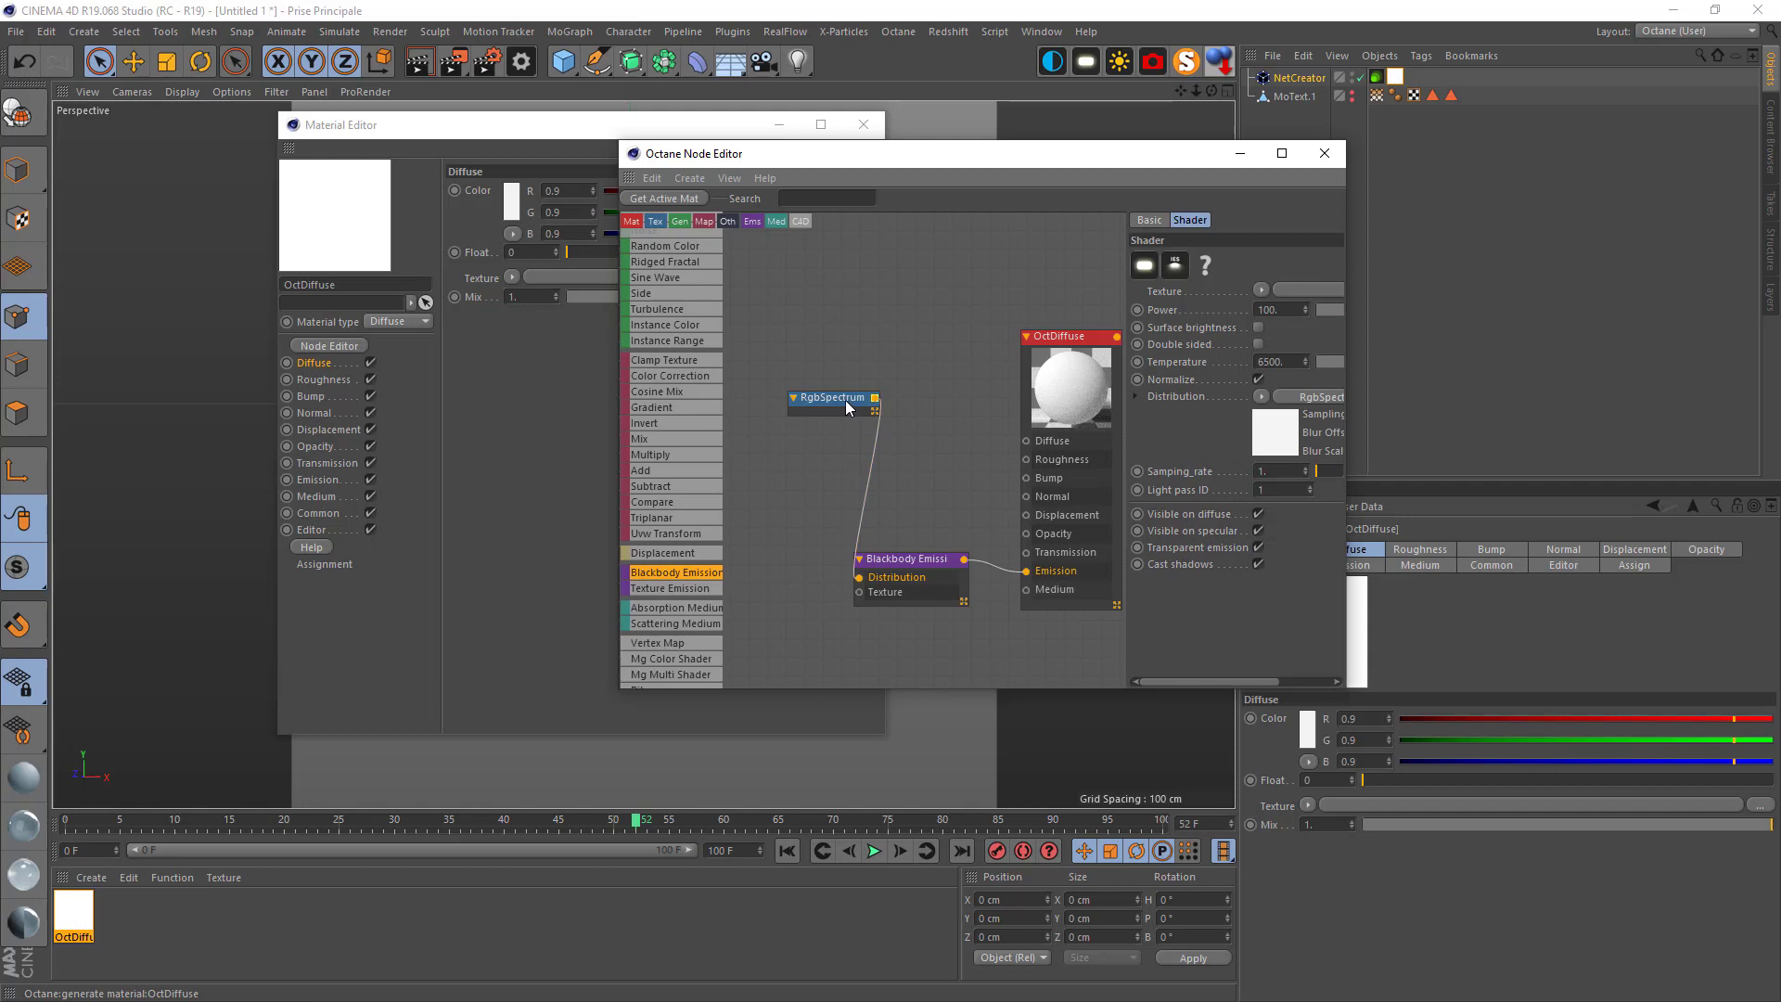
drag(844, 399, 784, 576)
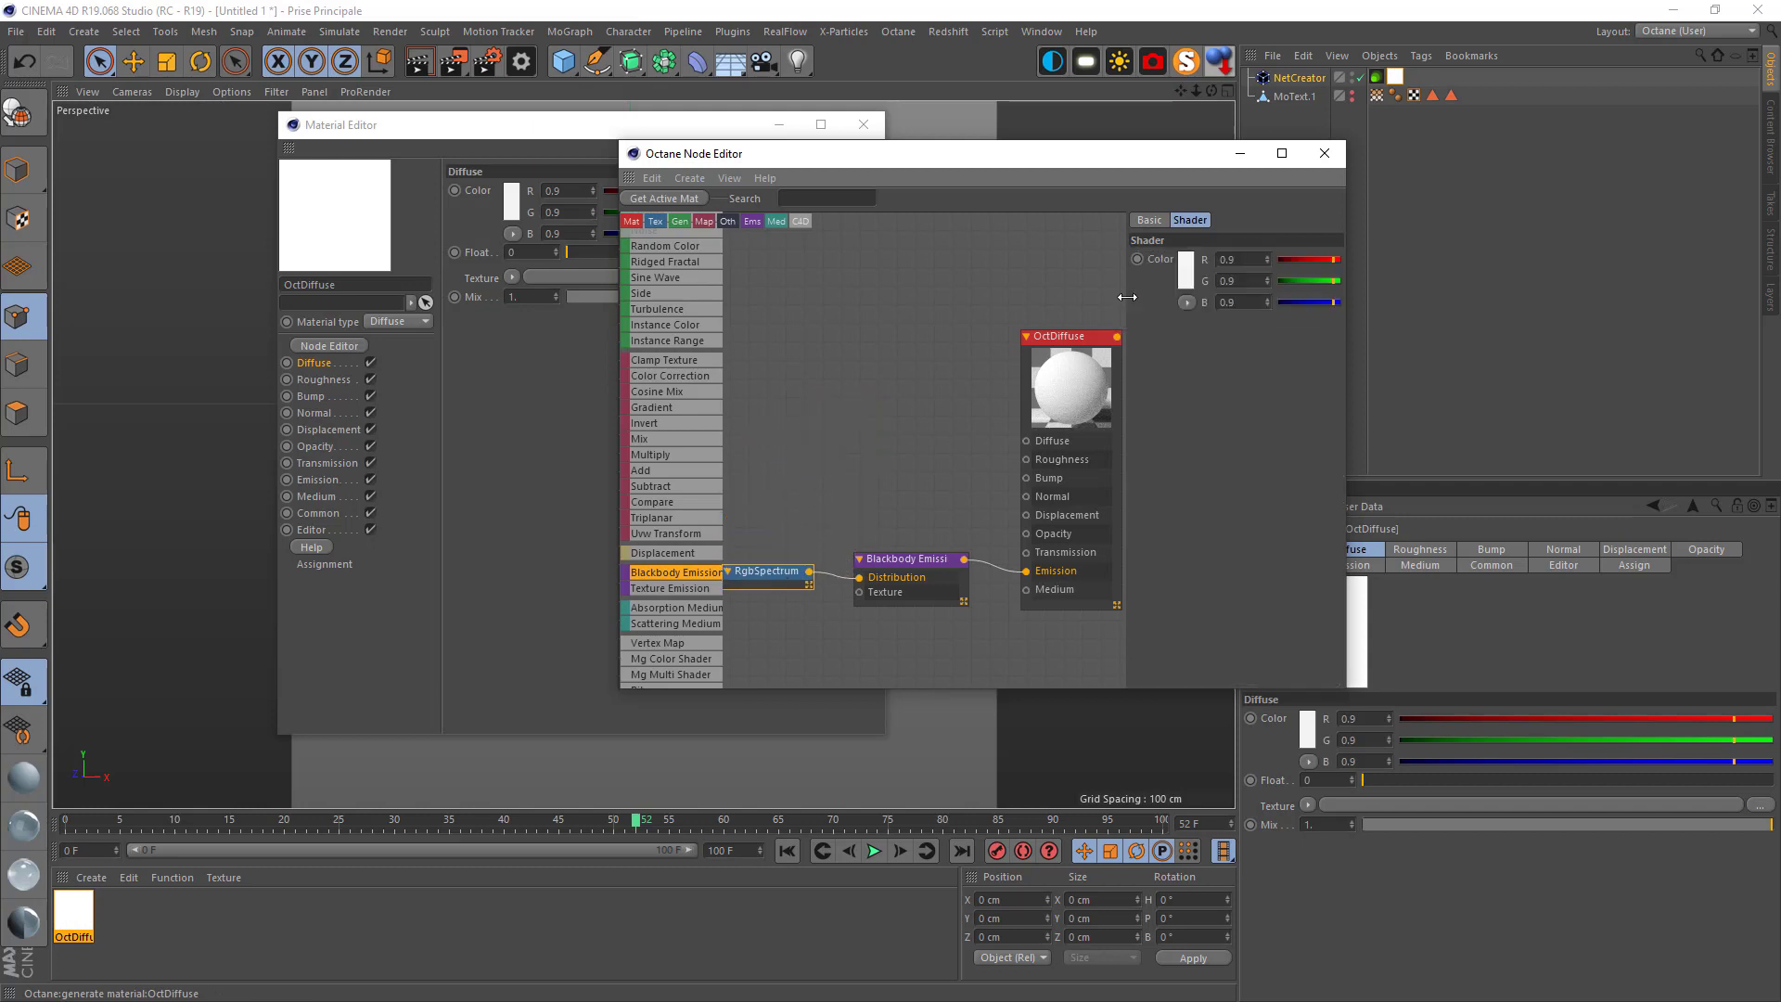
click(1184, 271)
drag(1227, 269, 1226, 292)
click(1264, 287)
click(1151, 338)
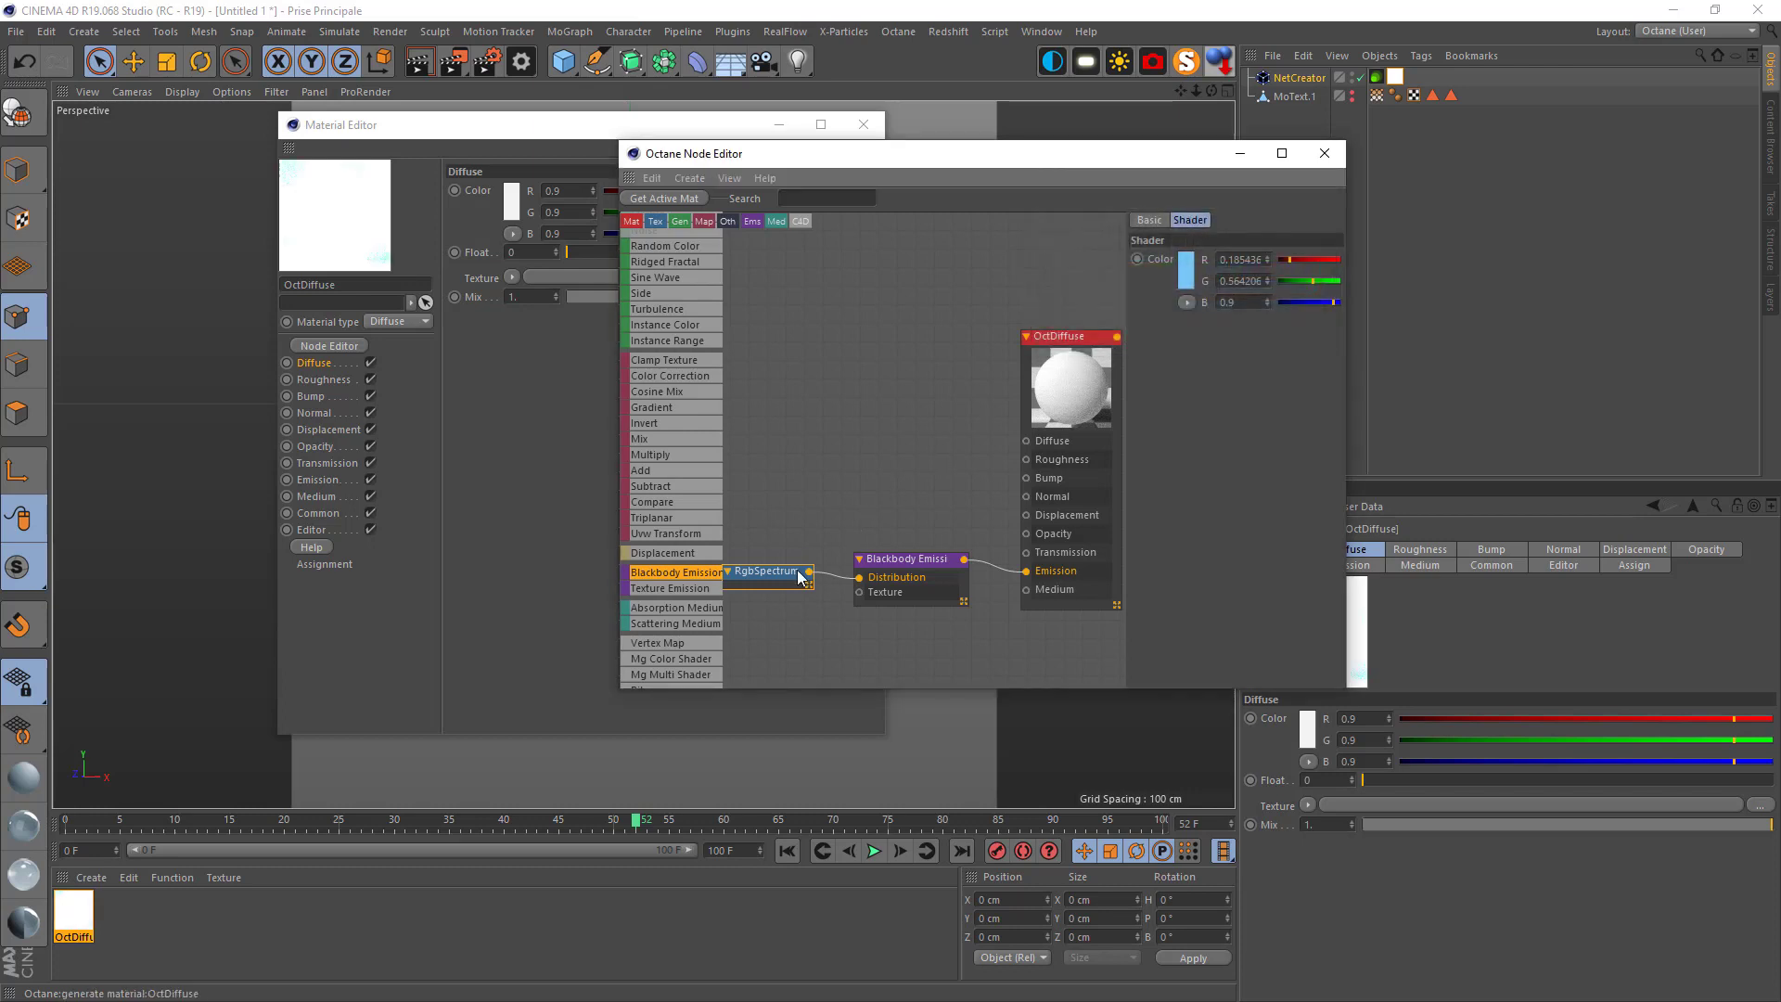
Add a second spectrum node and enable Surface brightness on the Blackbody Emission
mouse_move(760, 577)
mouse_down()
mouse_move(768, 624)
mouse_move(861, 595)
mouse_up()
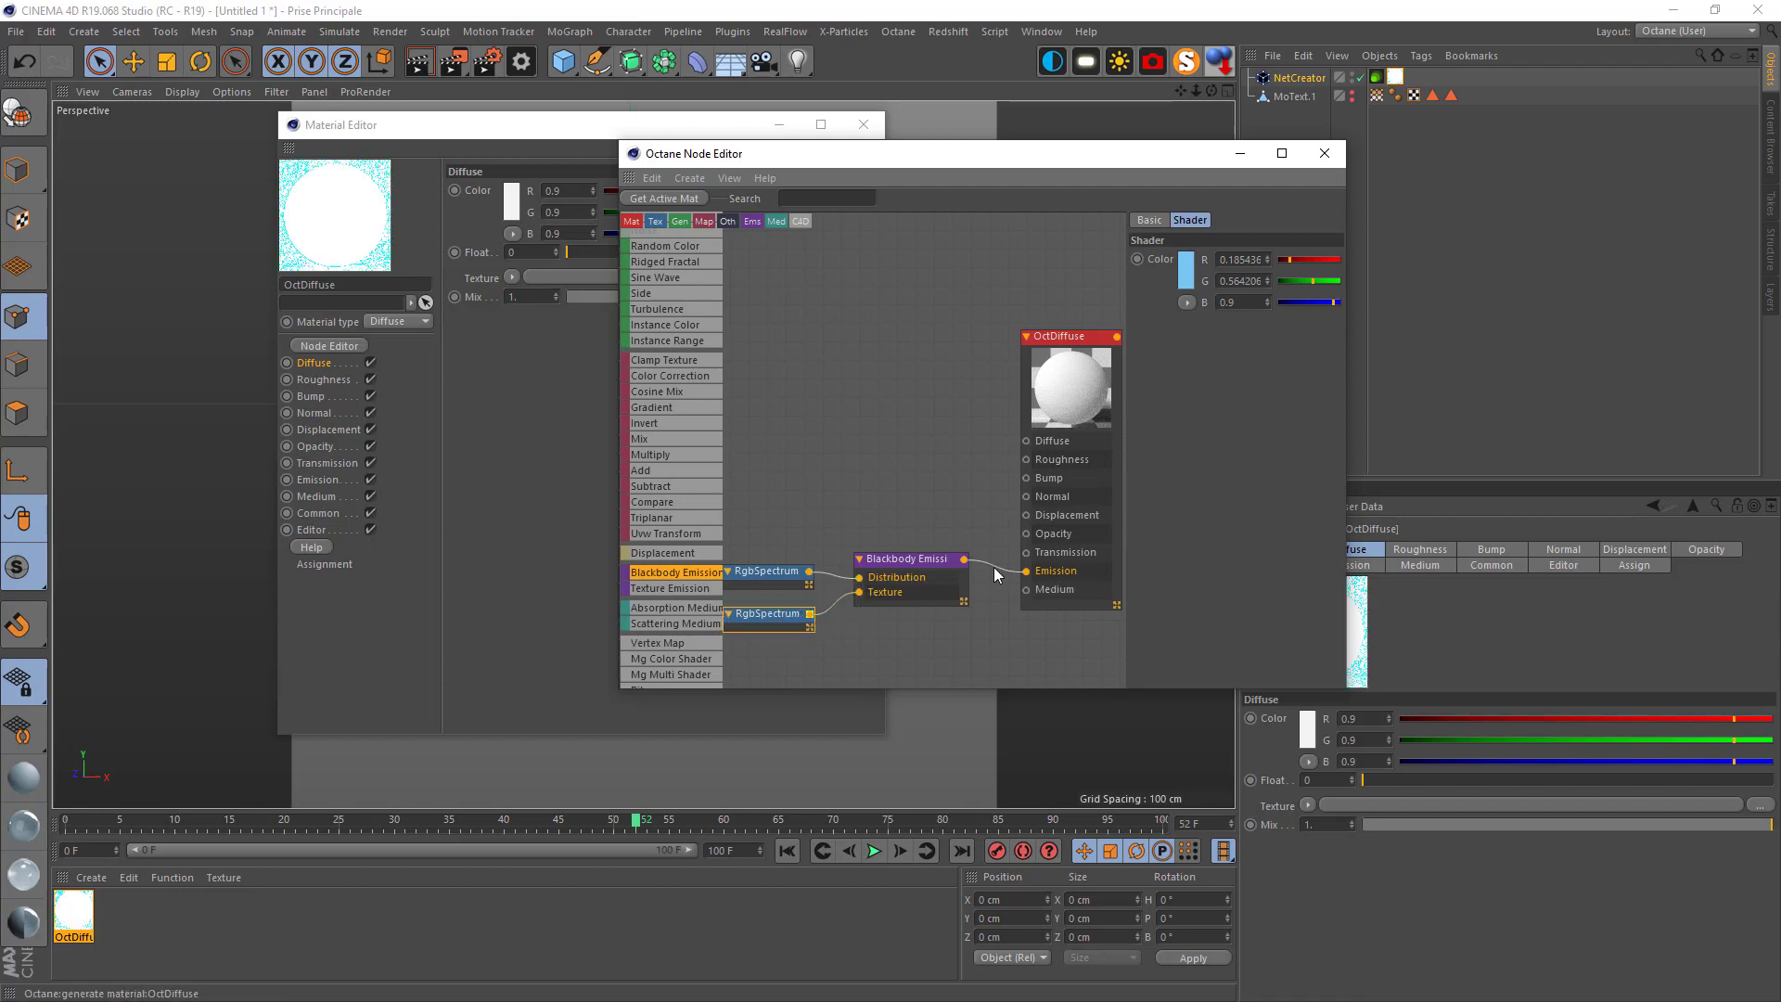
click(912, 561)
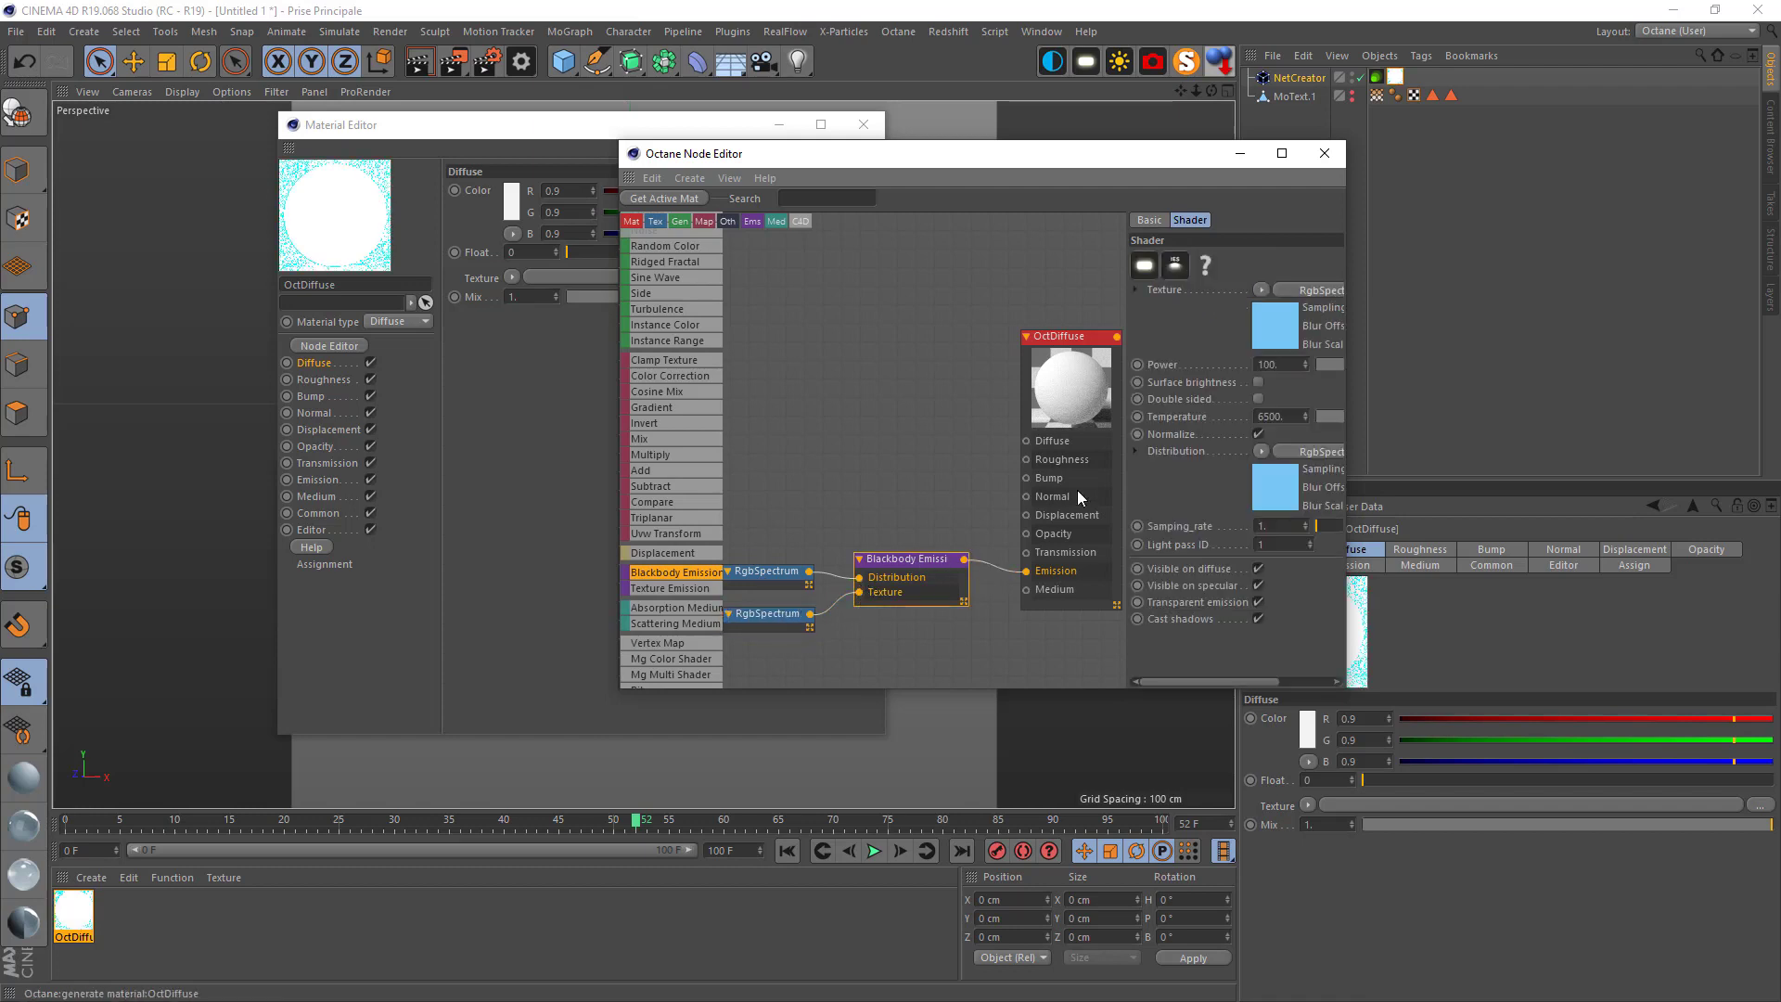
click(1258, 382)
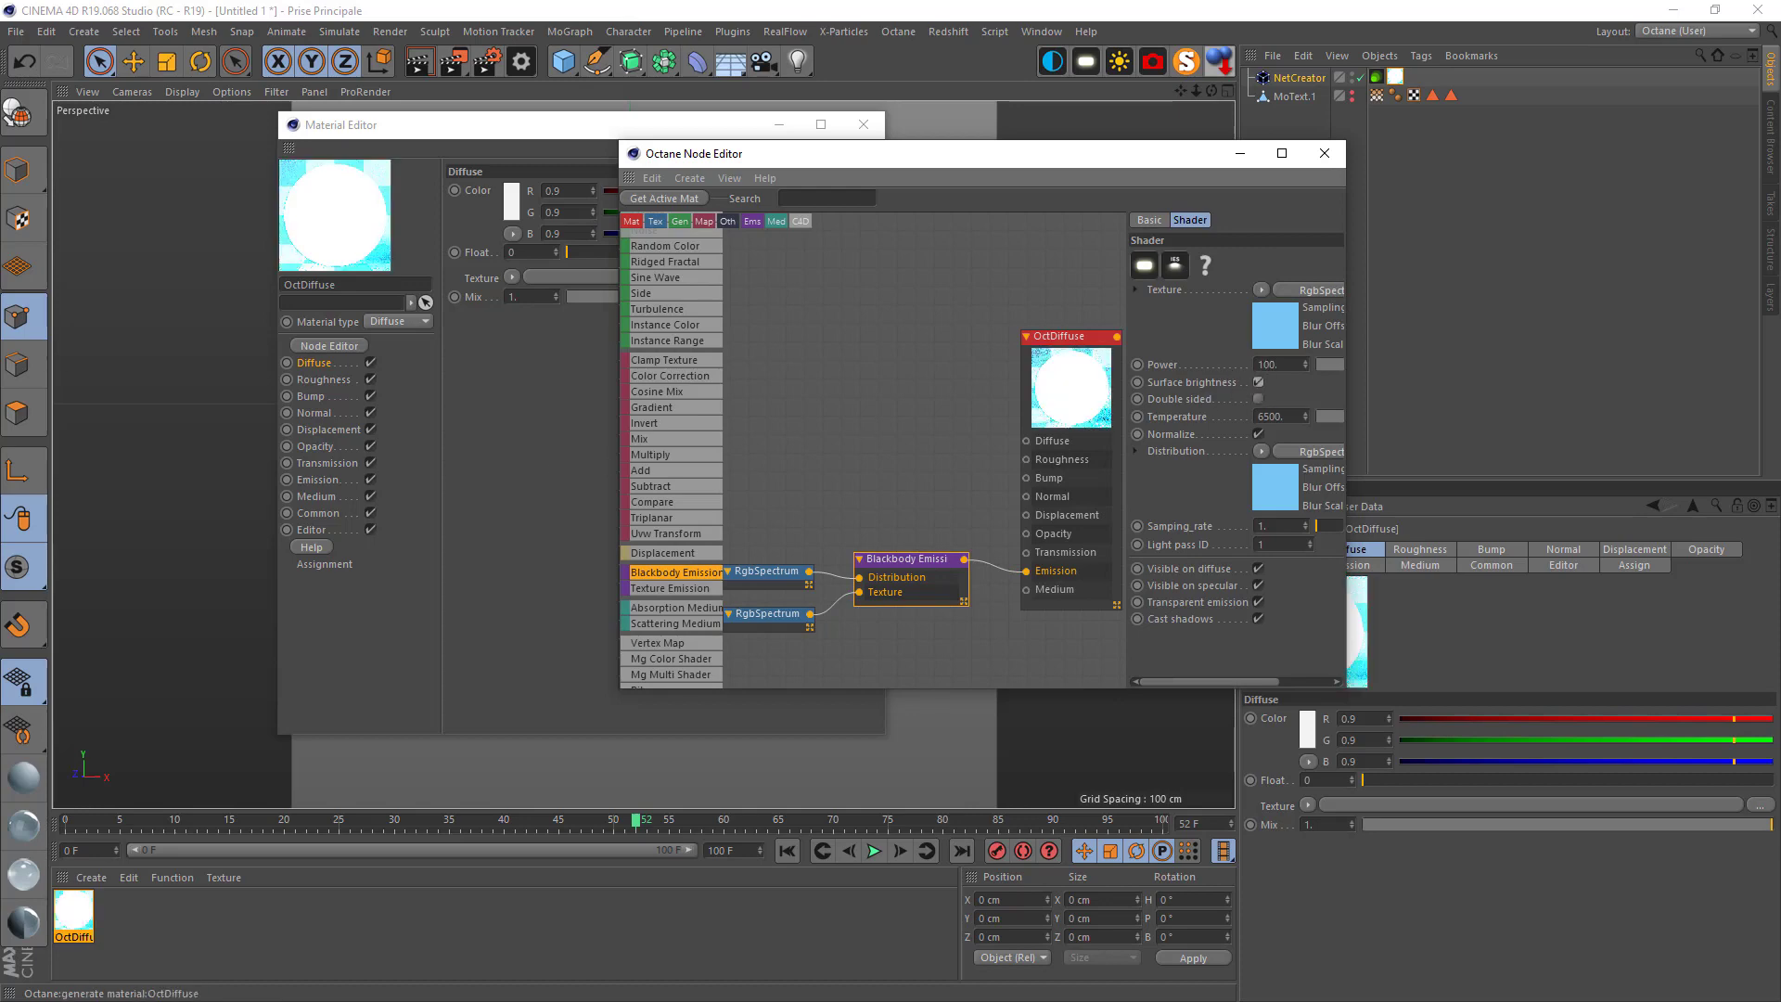
Open the Live Viewer, confirm the emission power and surface brightness, and close the node graph
drag(500, 780, 652, 175)
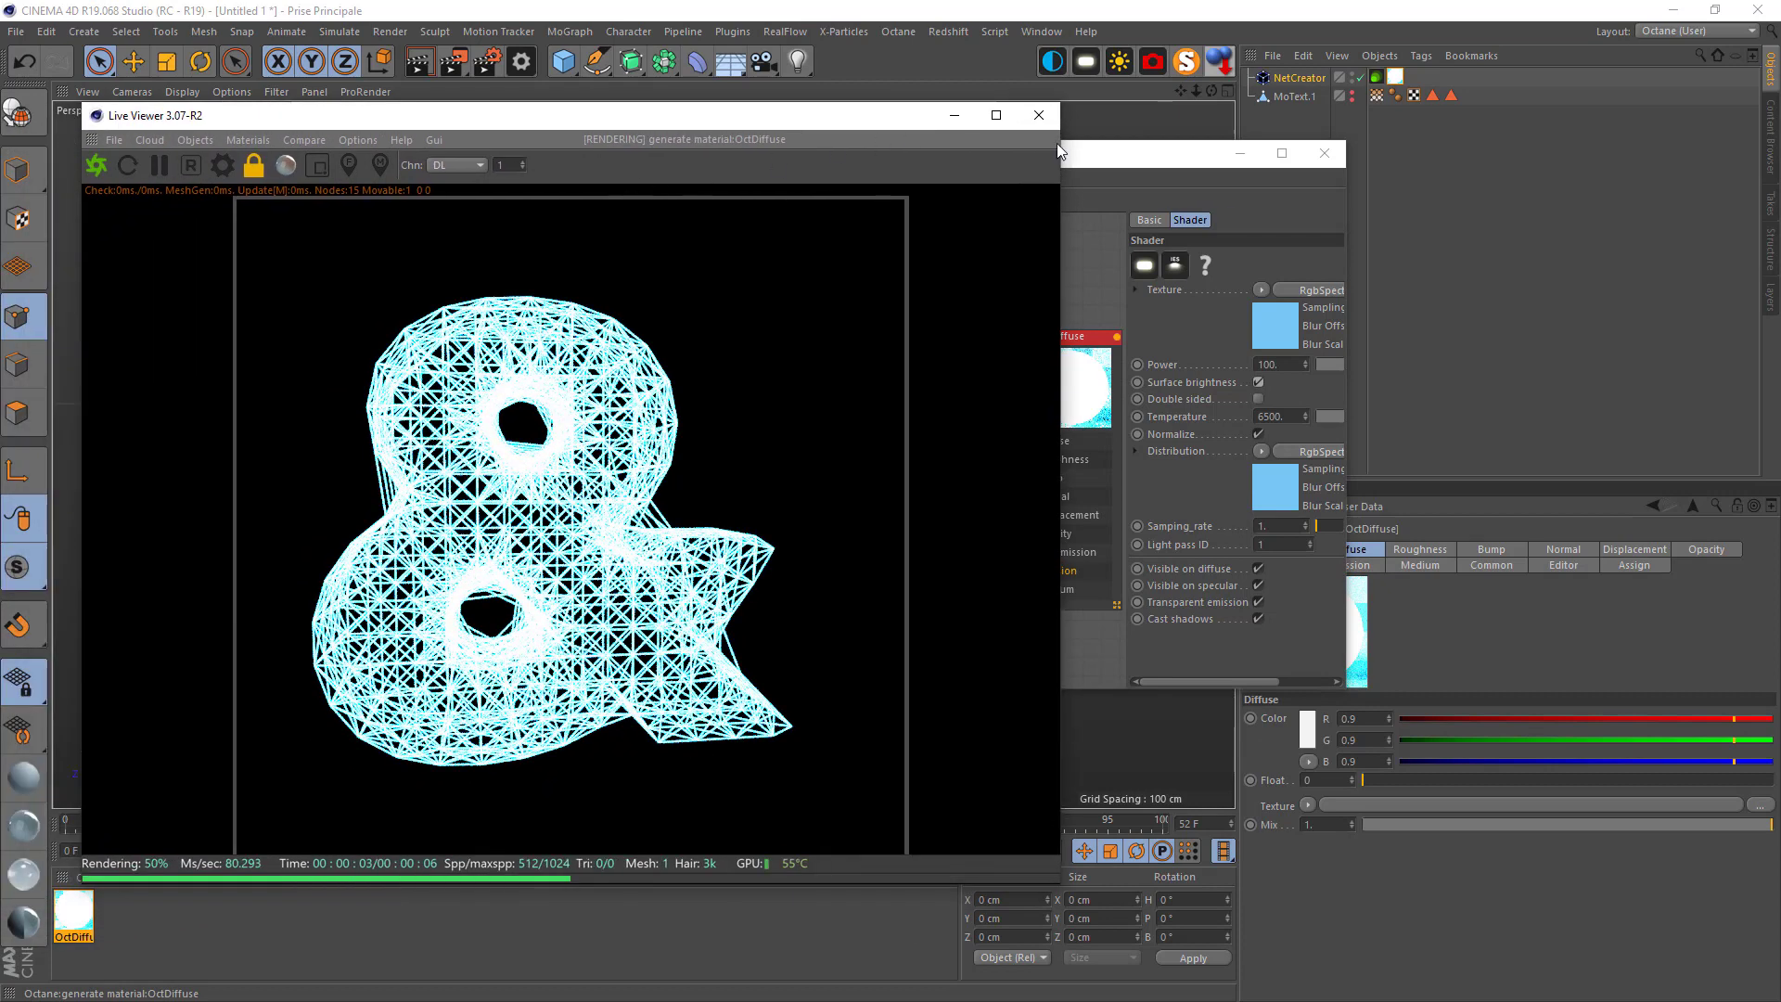
drag(1129, 168, 1361, 190)
text(5)
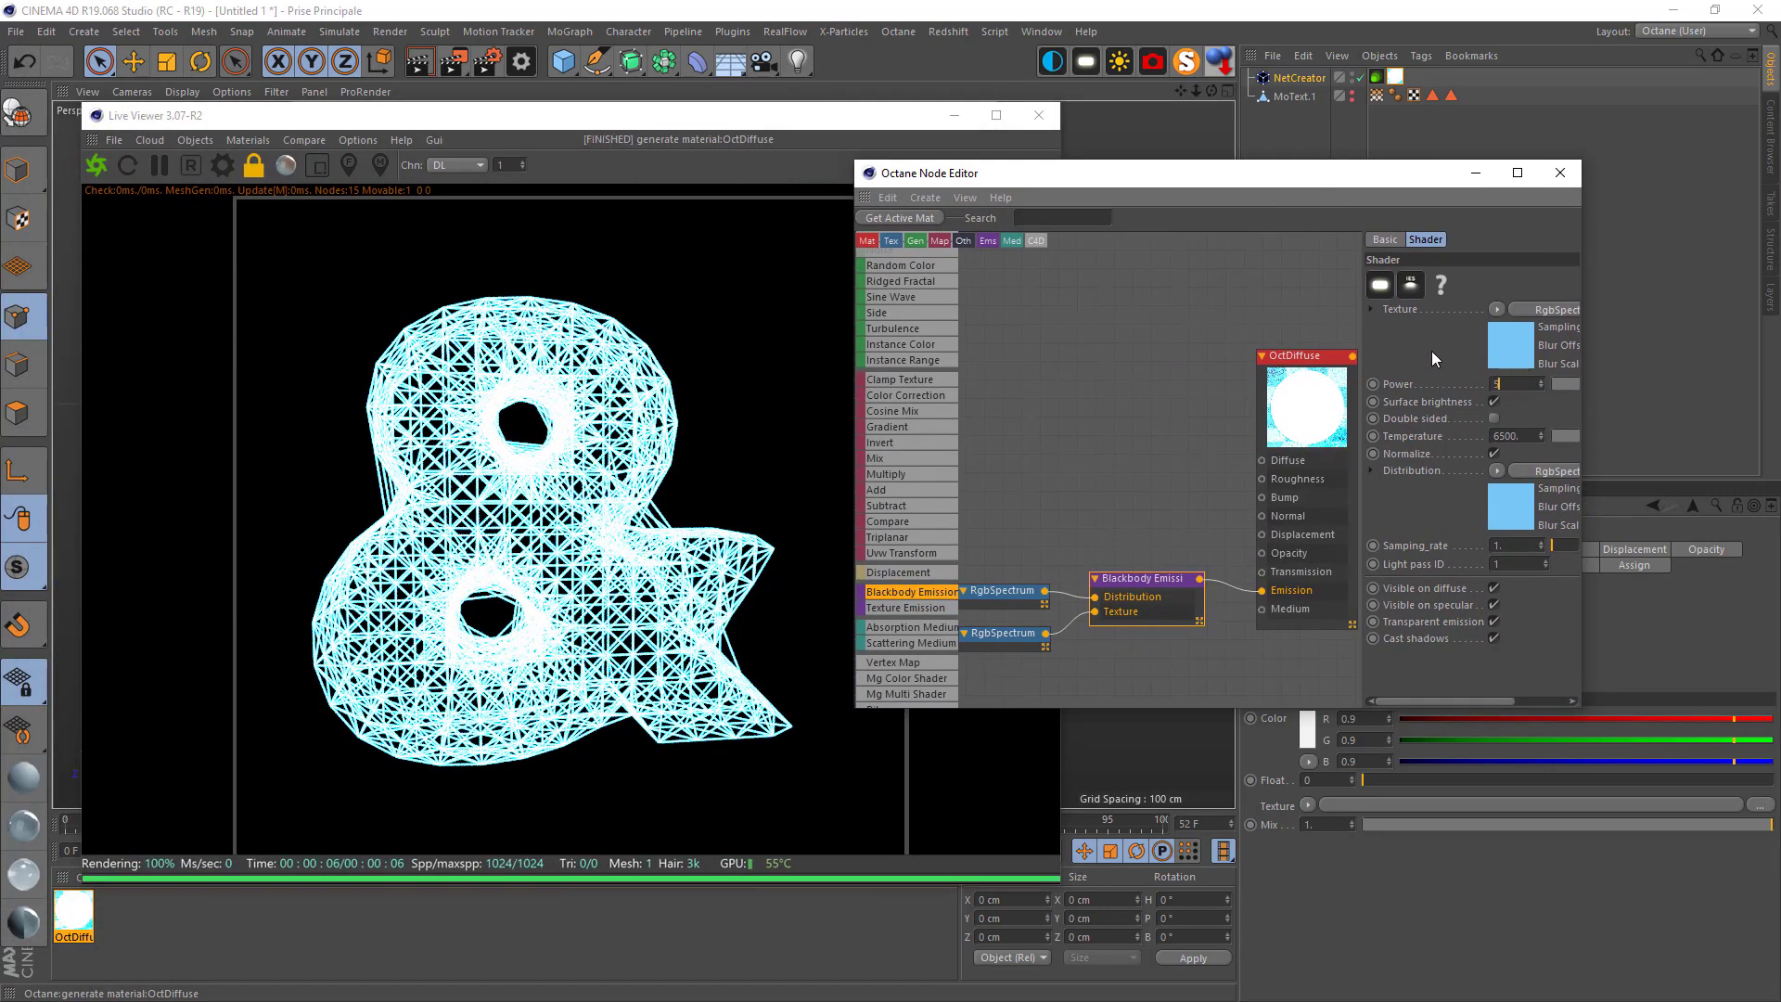
key(Return)
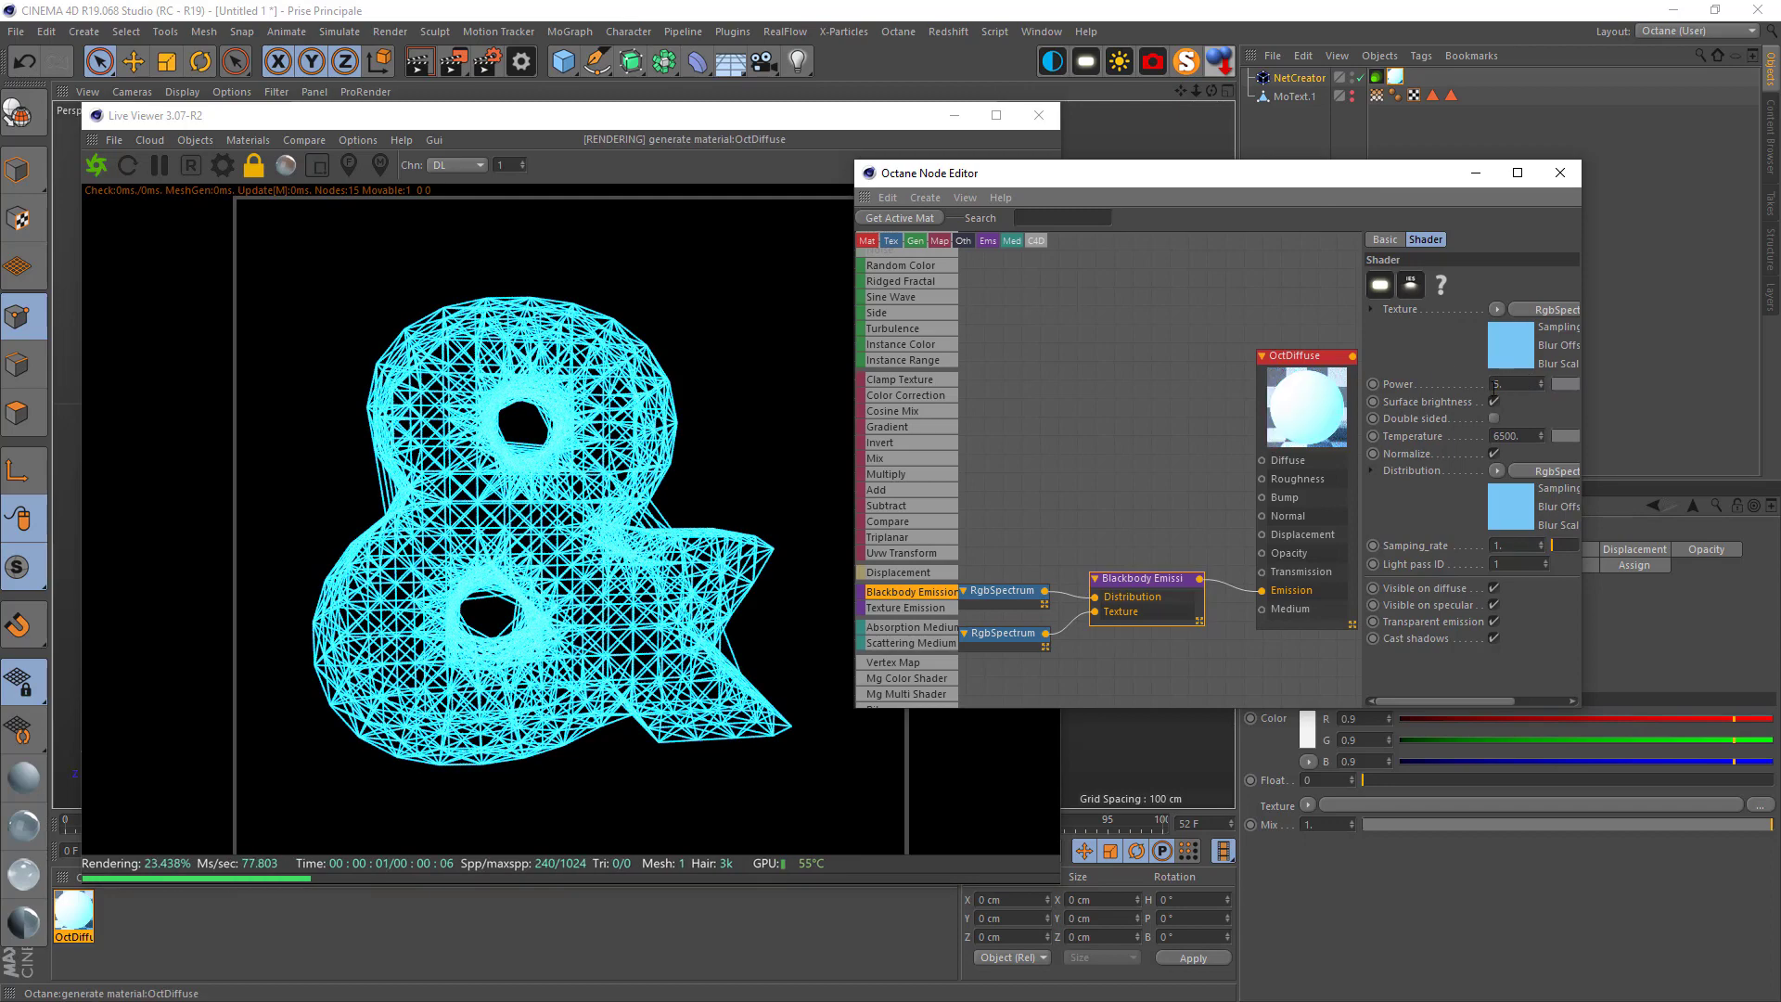
click(1491, 402)
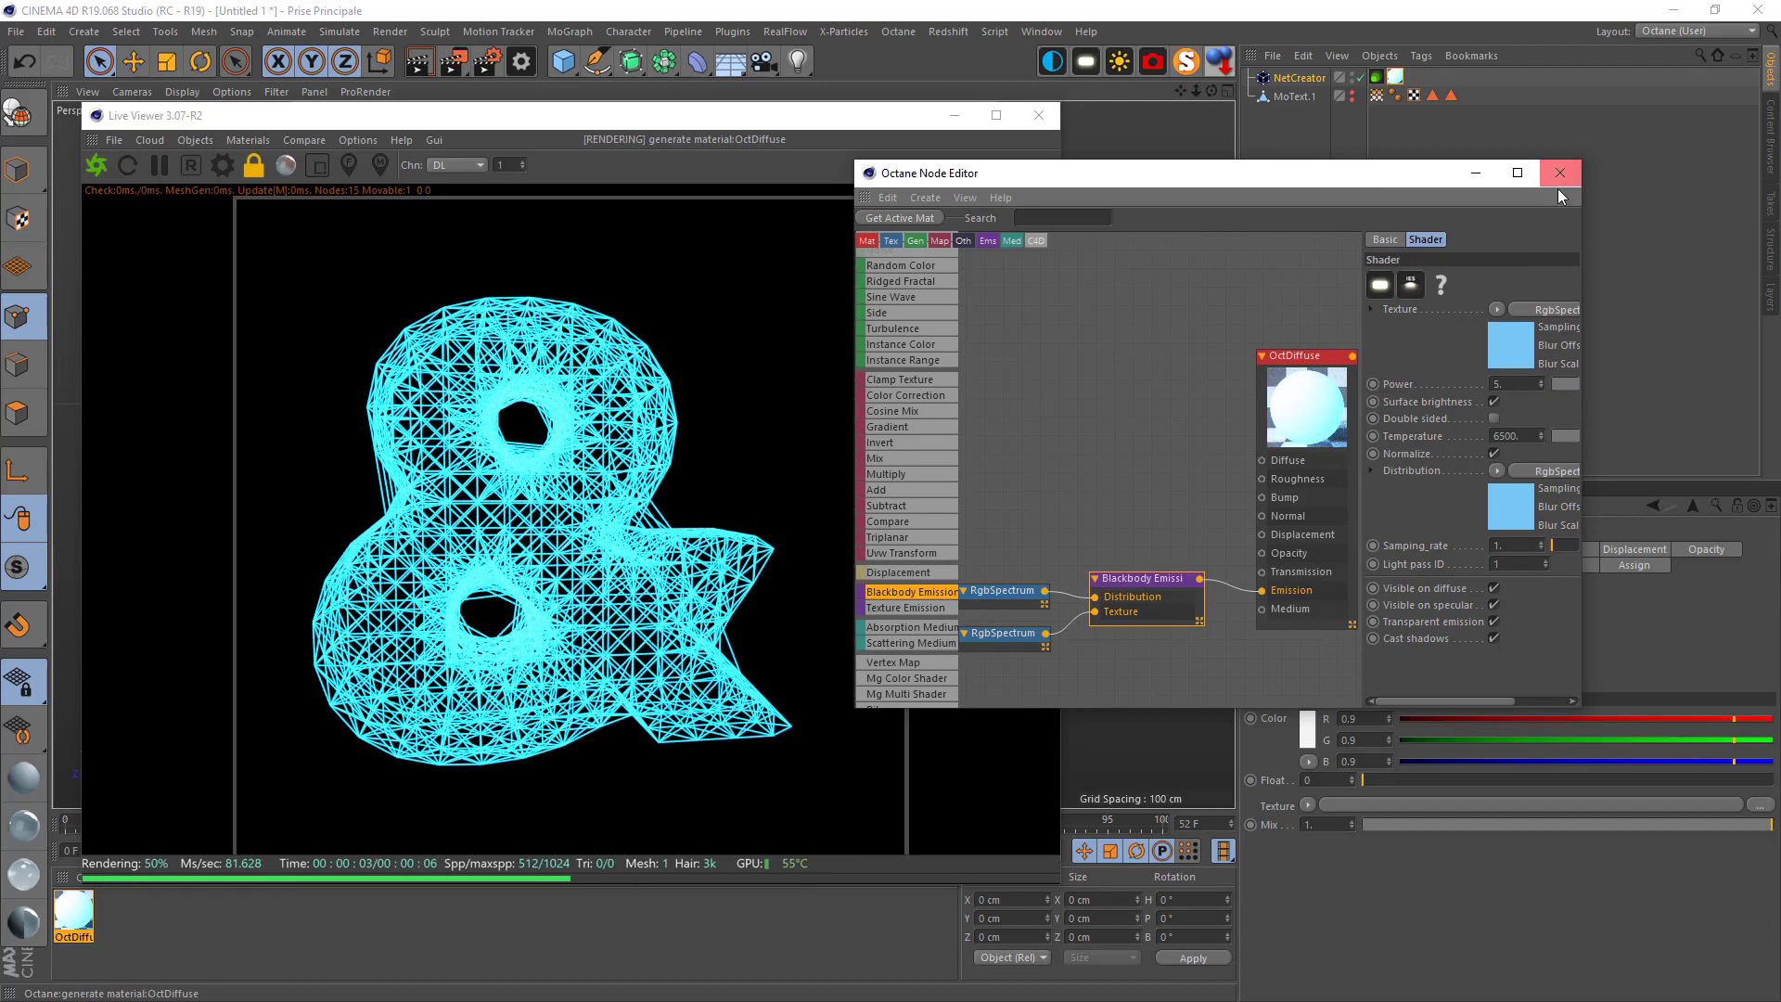
click(1559, 173)
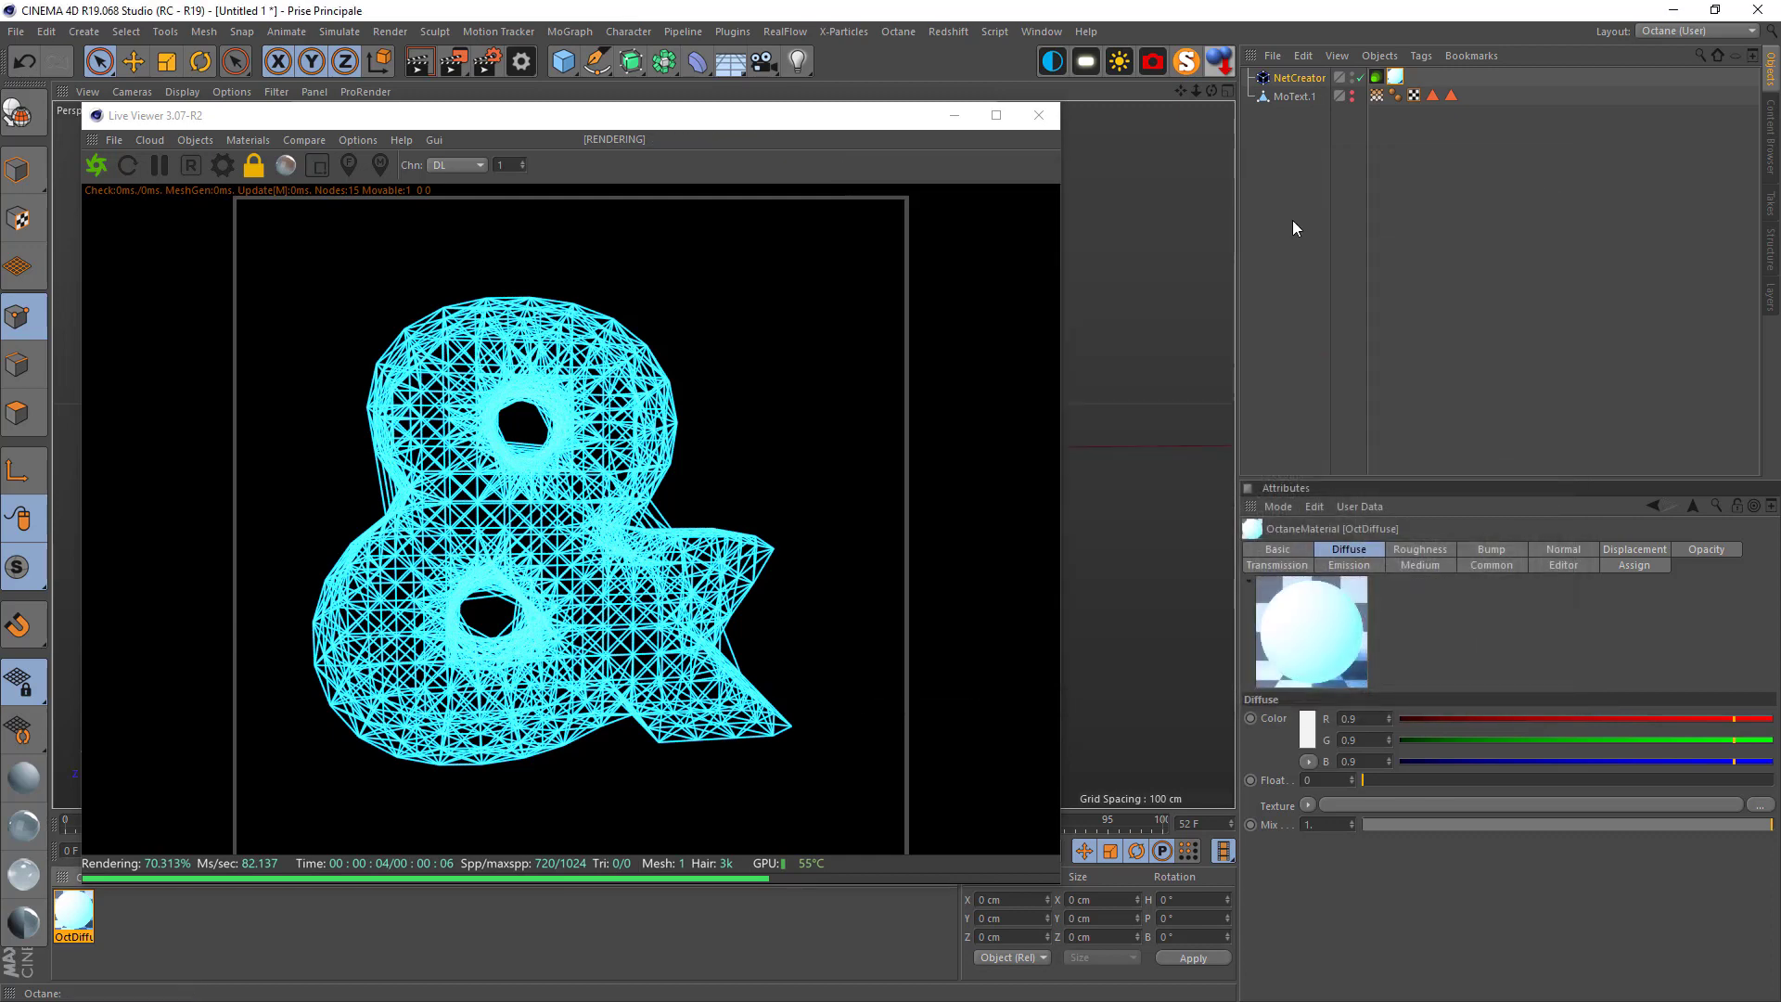
Switch the live render kernel from DL to PT and review the Octane Settings
click(448, 168)
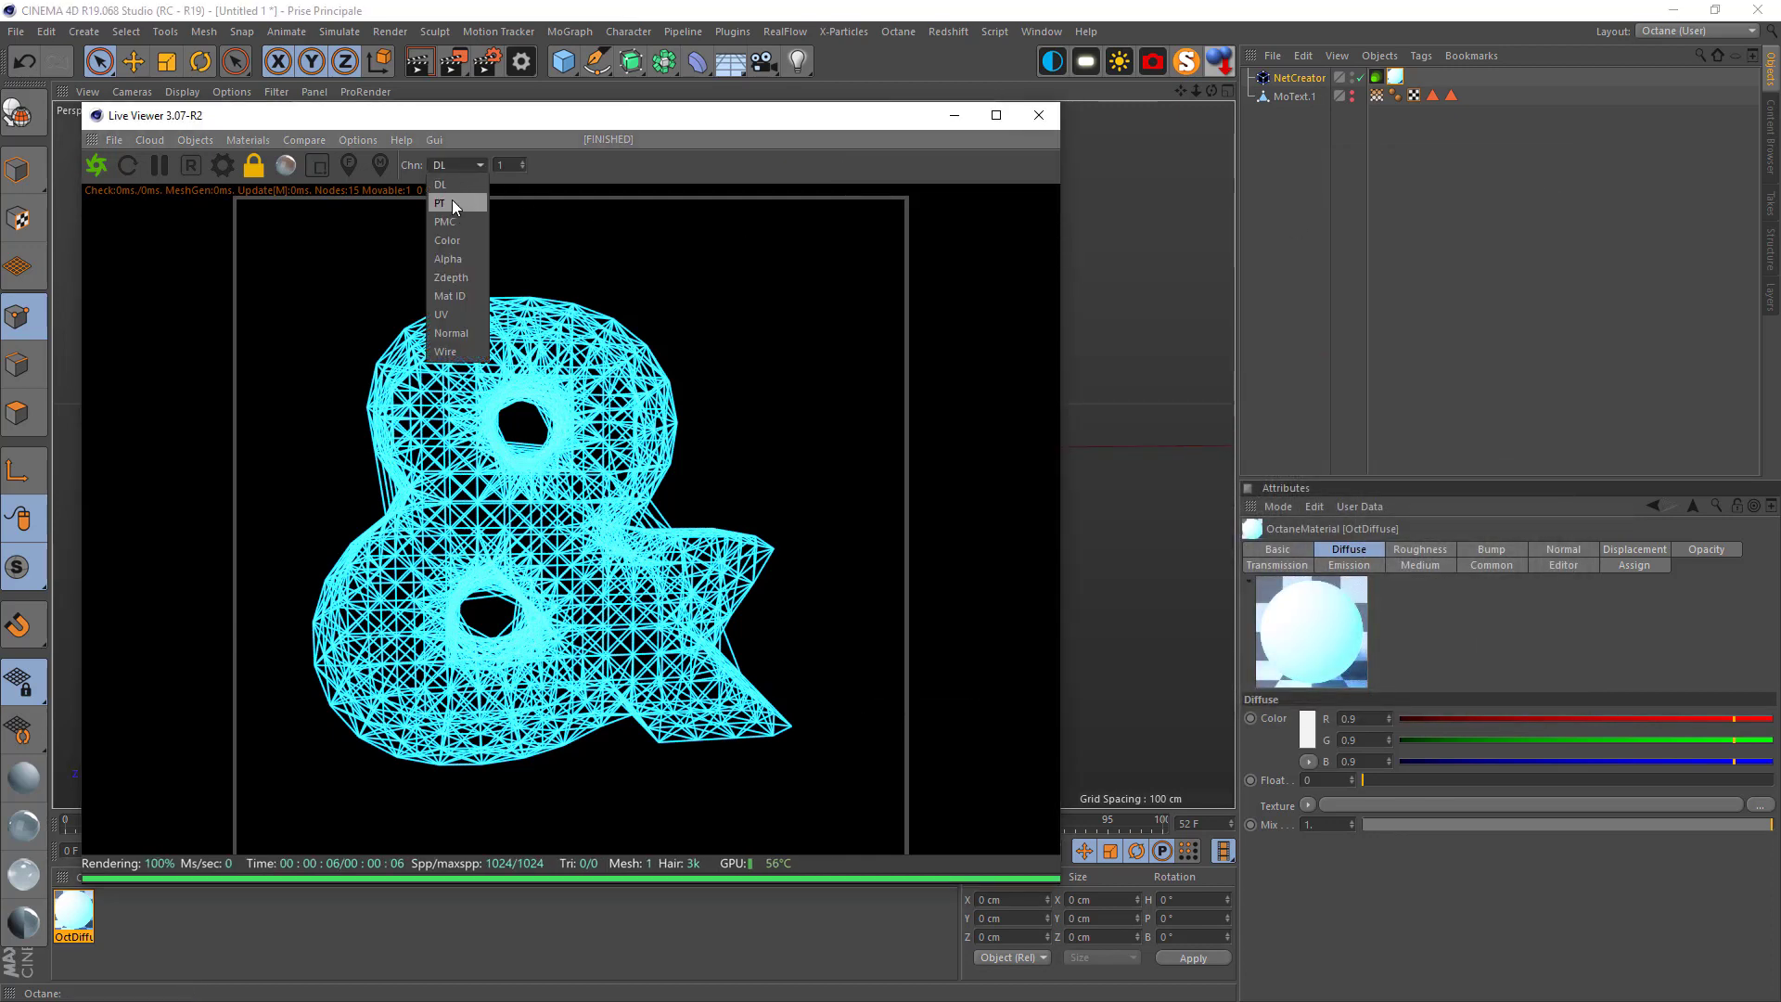
click(452, 200)
click(217, 164)
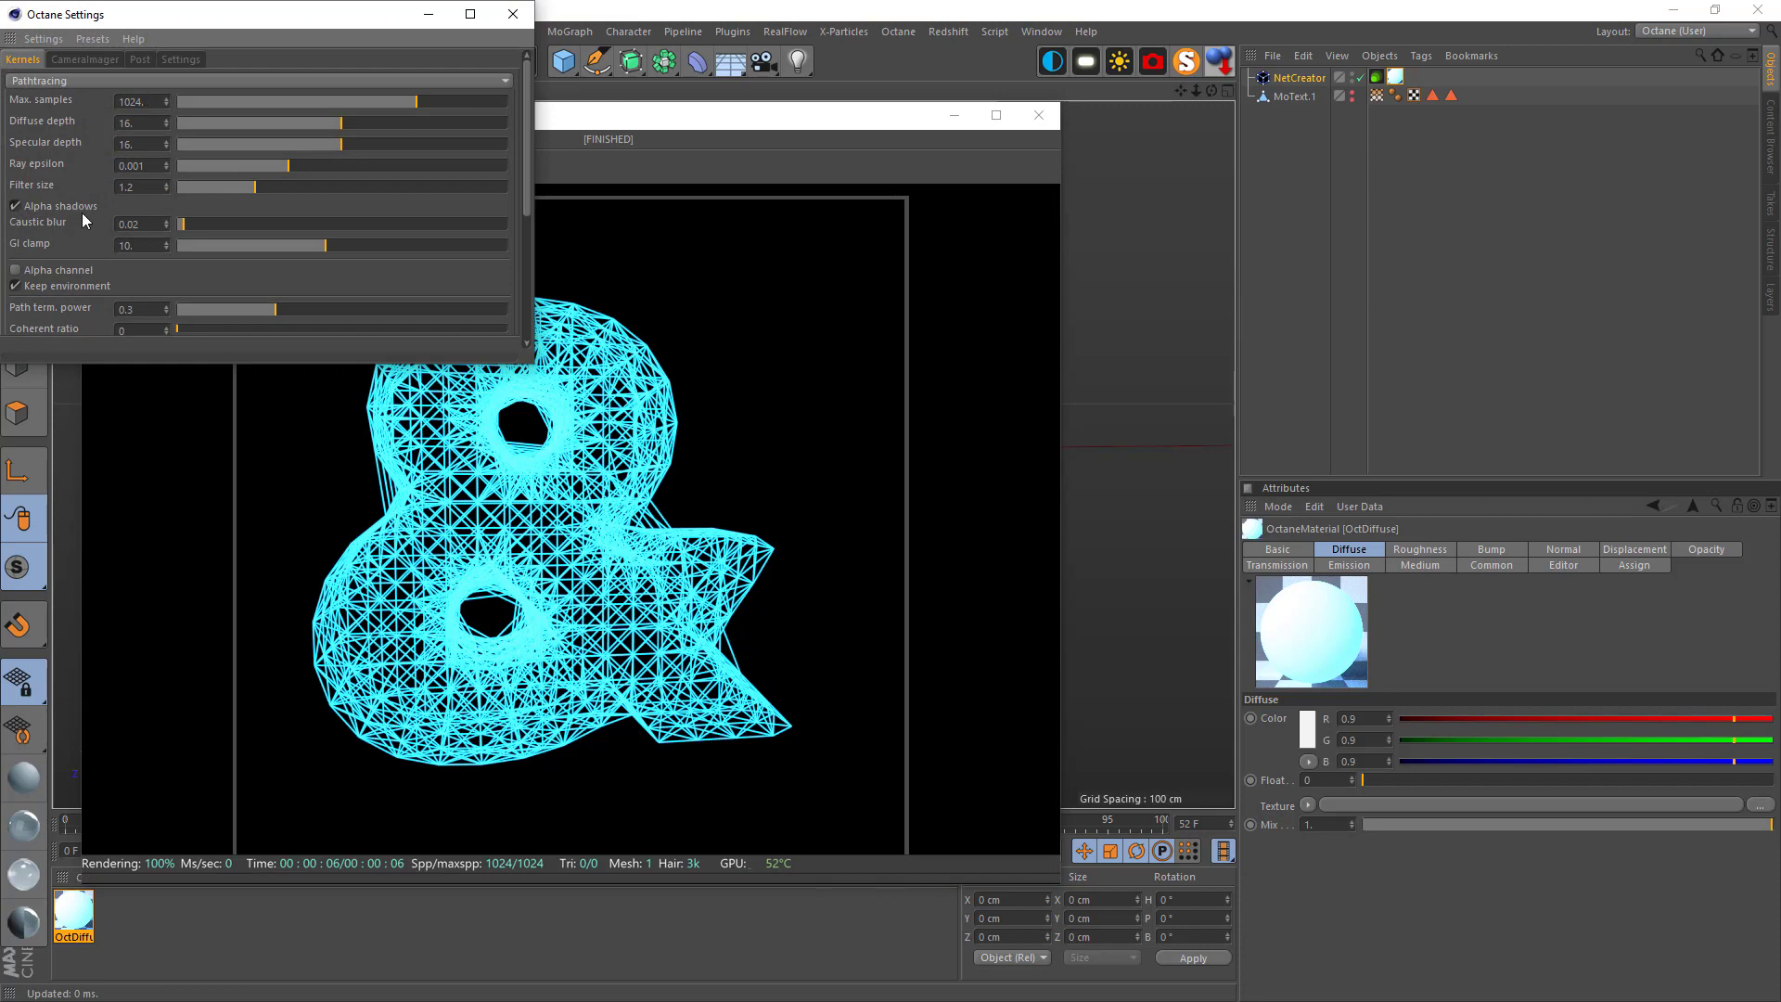
click(514, 15)
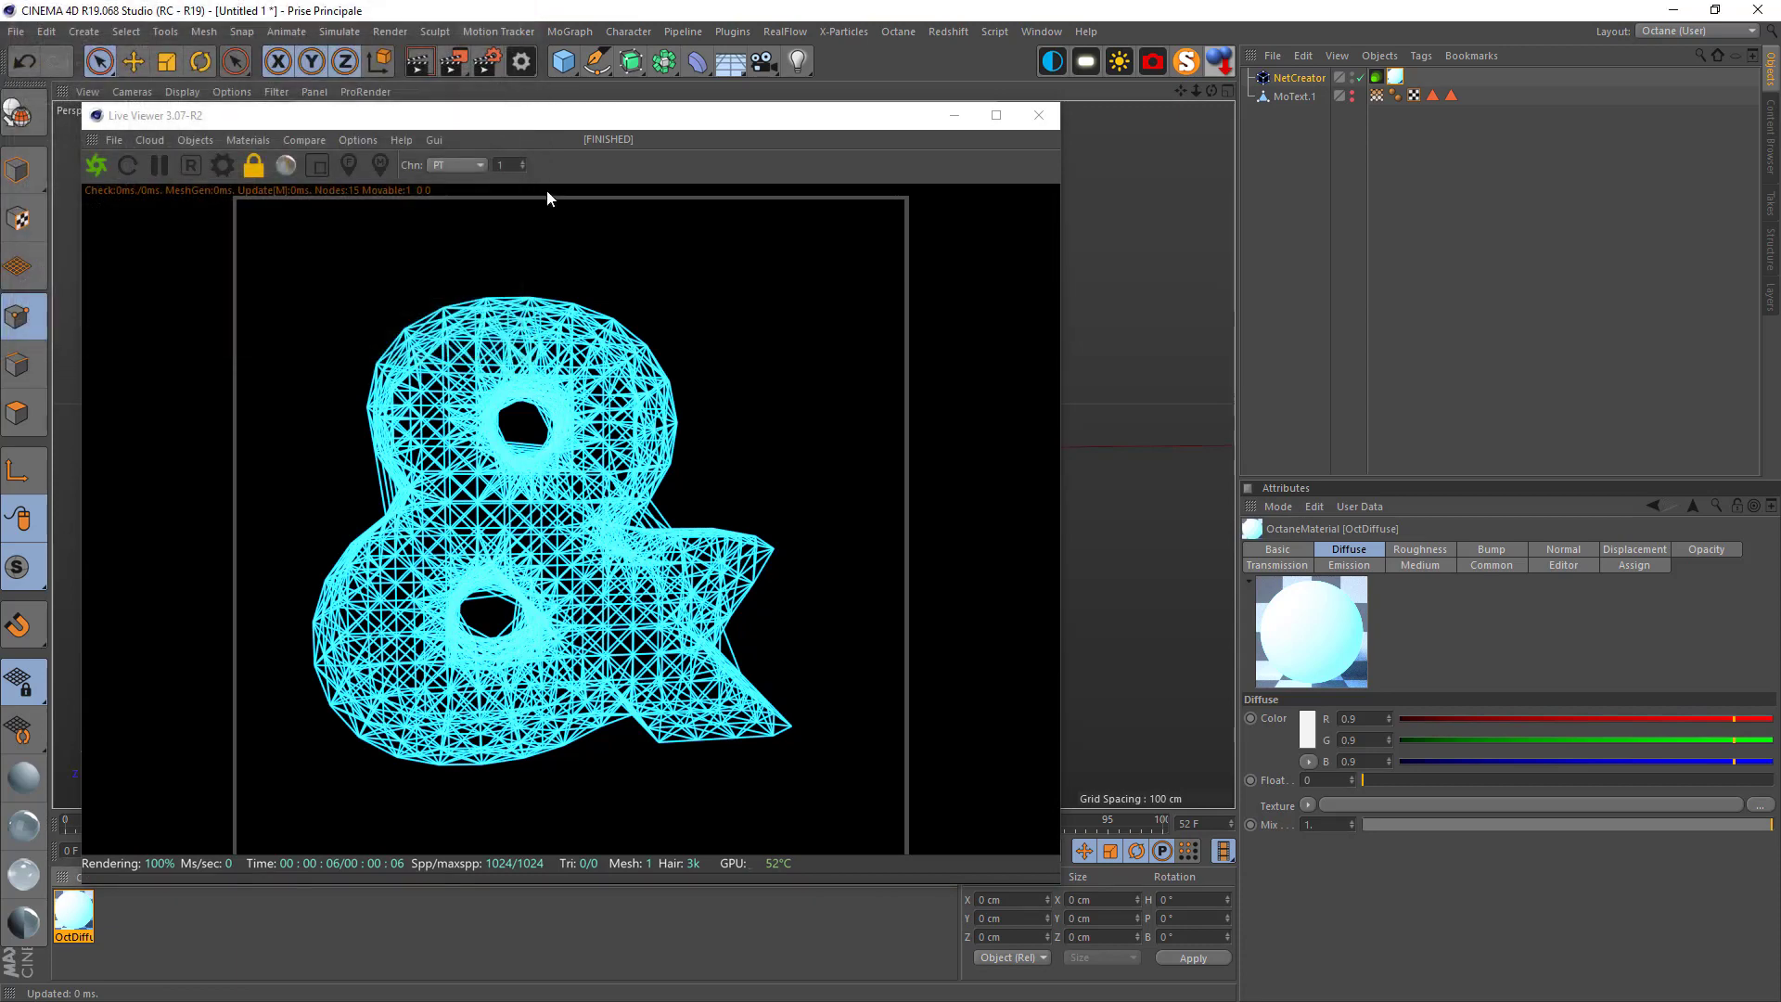
click(566, 64)
Add a Disc, set NetCreator's minimum Y to 0, and give the Disc a 1000 cm outer radius
click(620, 125)
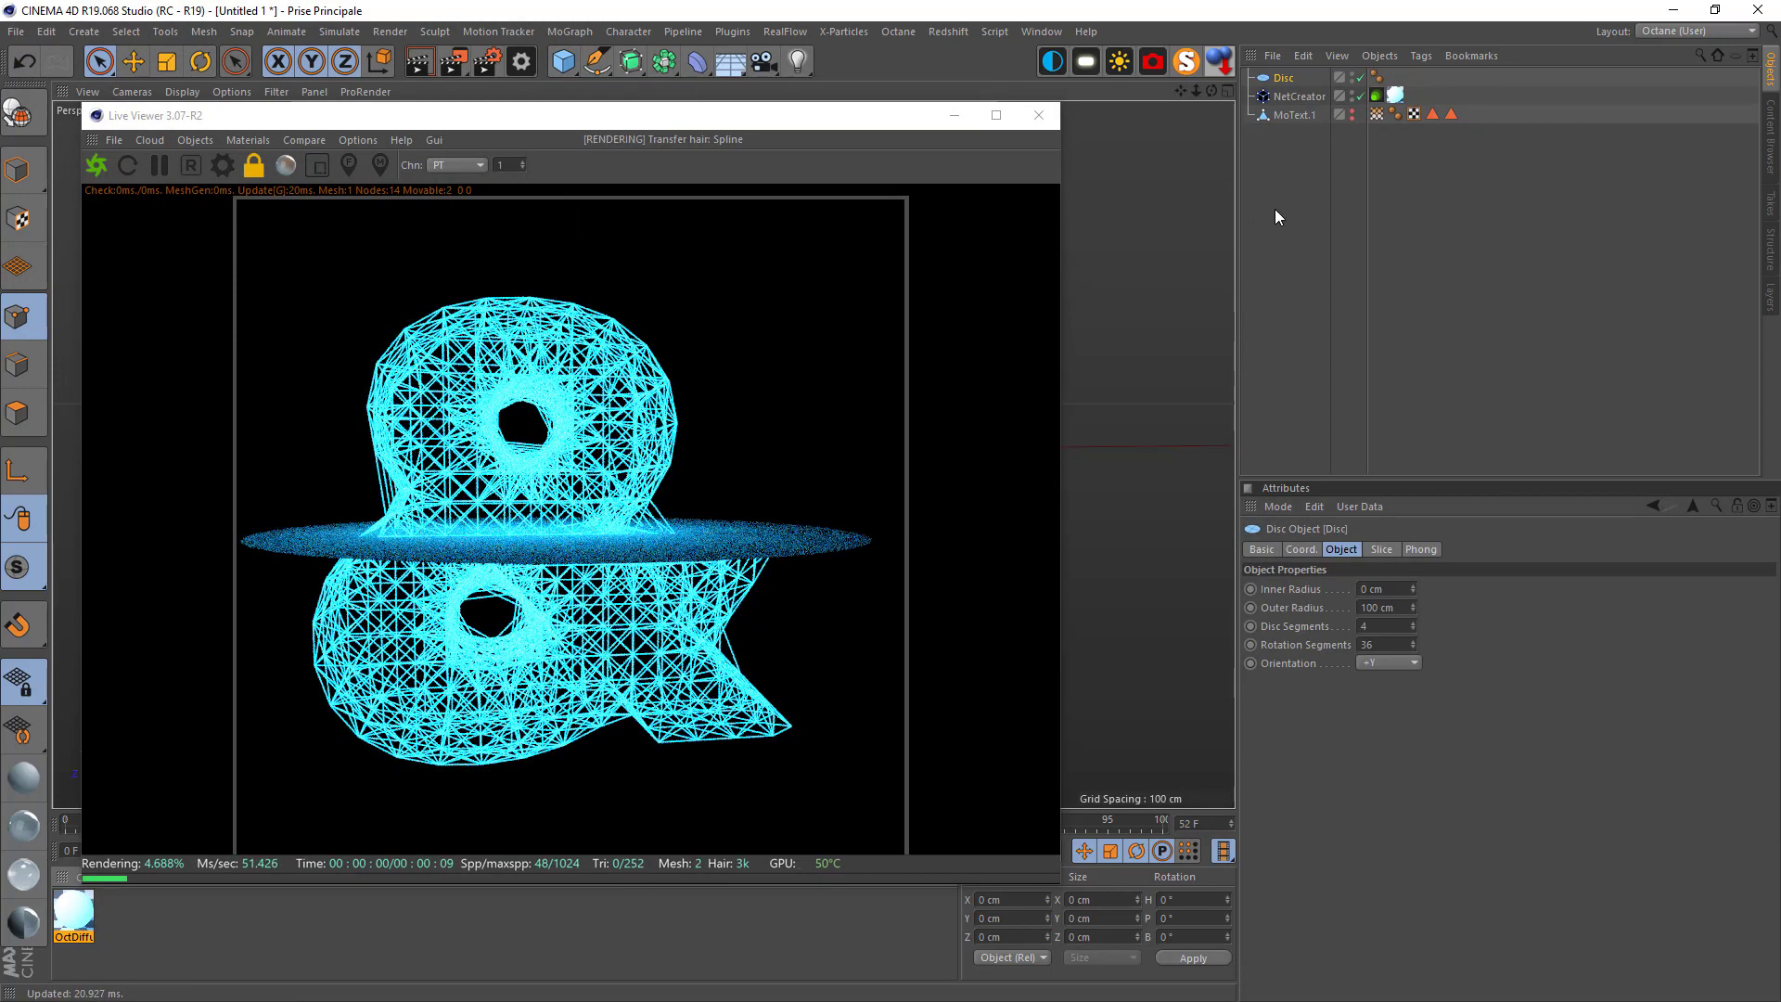
click(1298, 95)
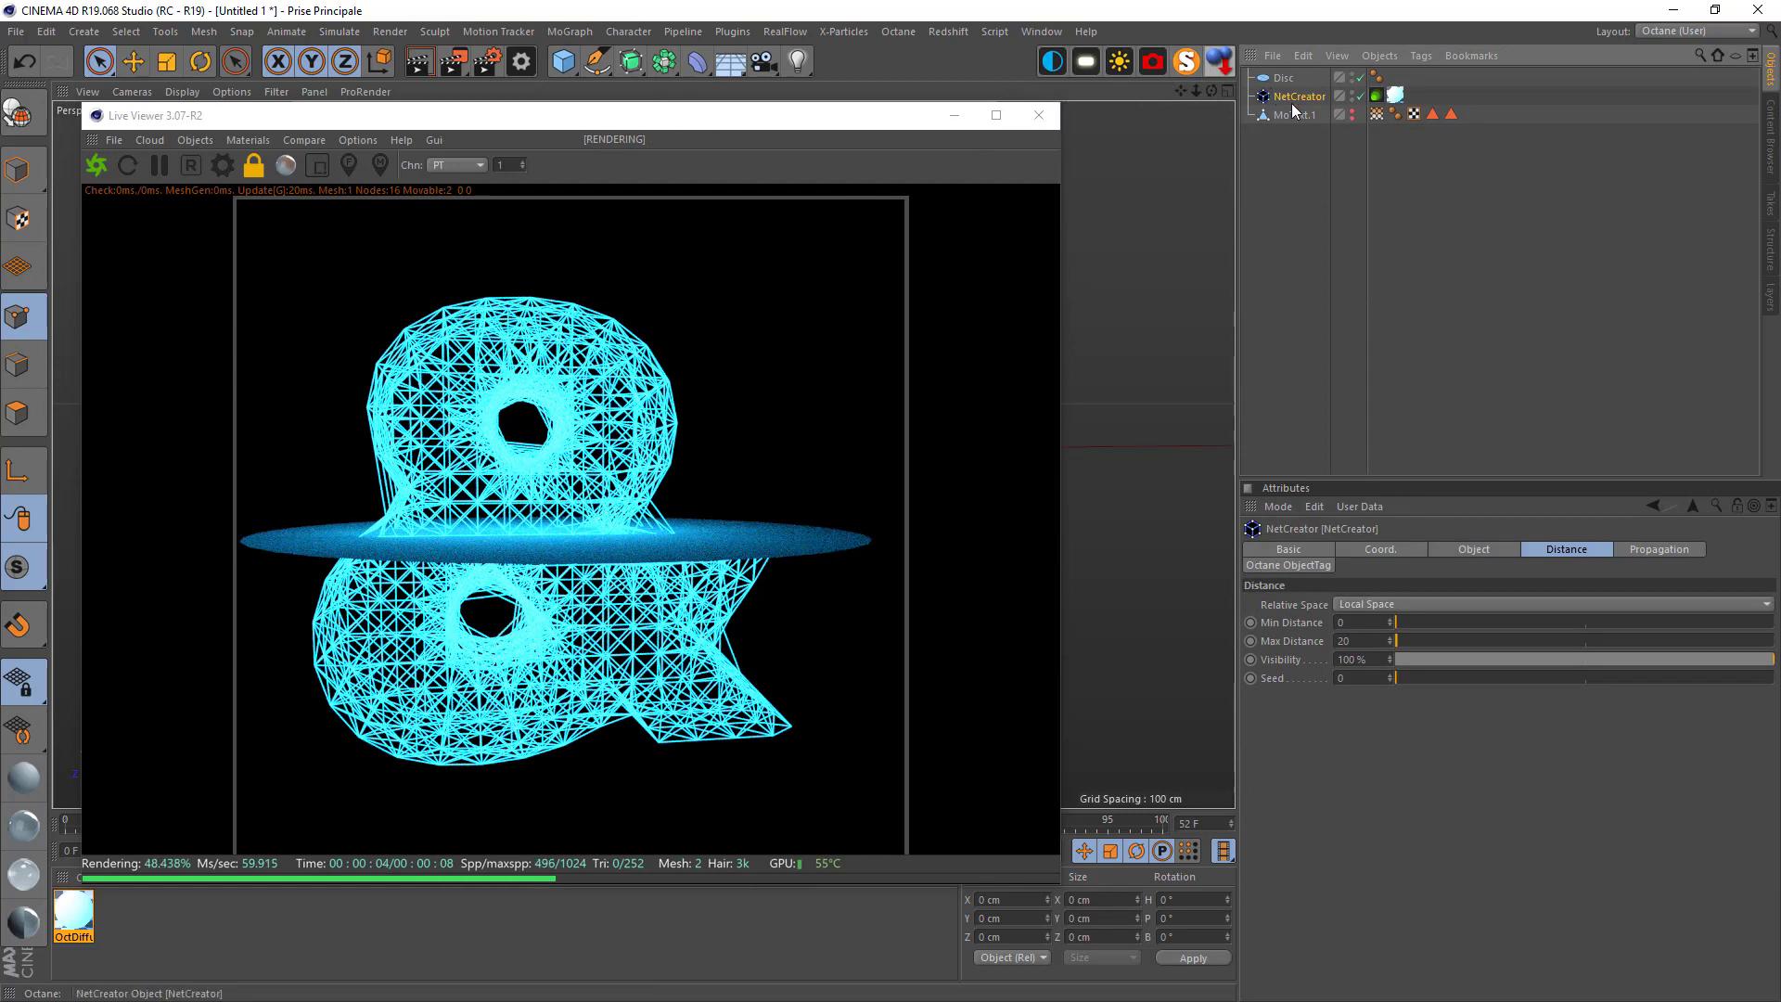
click(1222, 64)
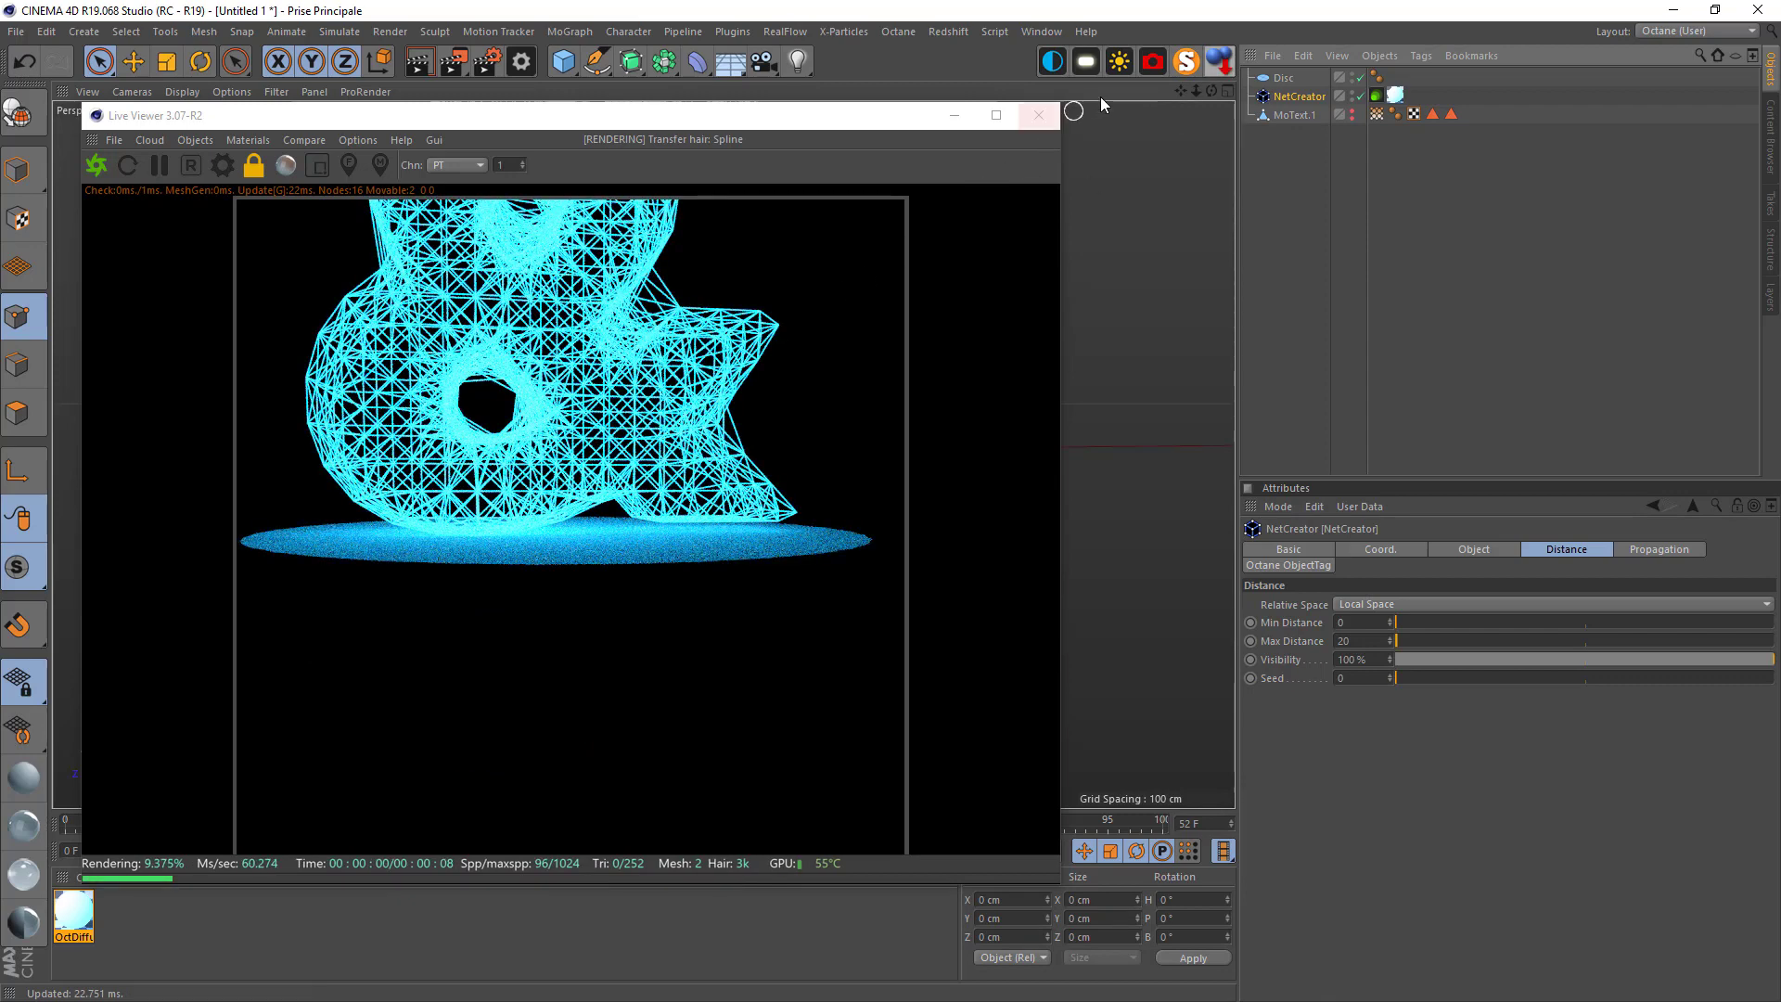
click(1286, 114)
click(1284, 78)
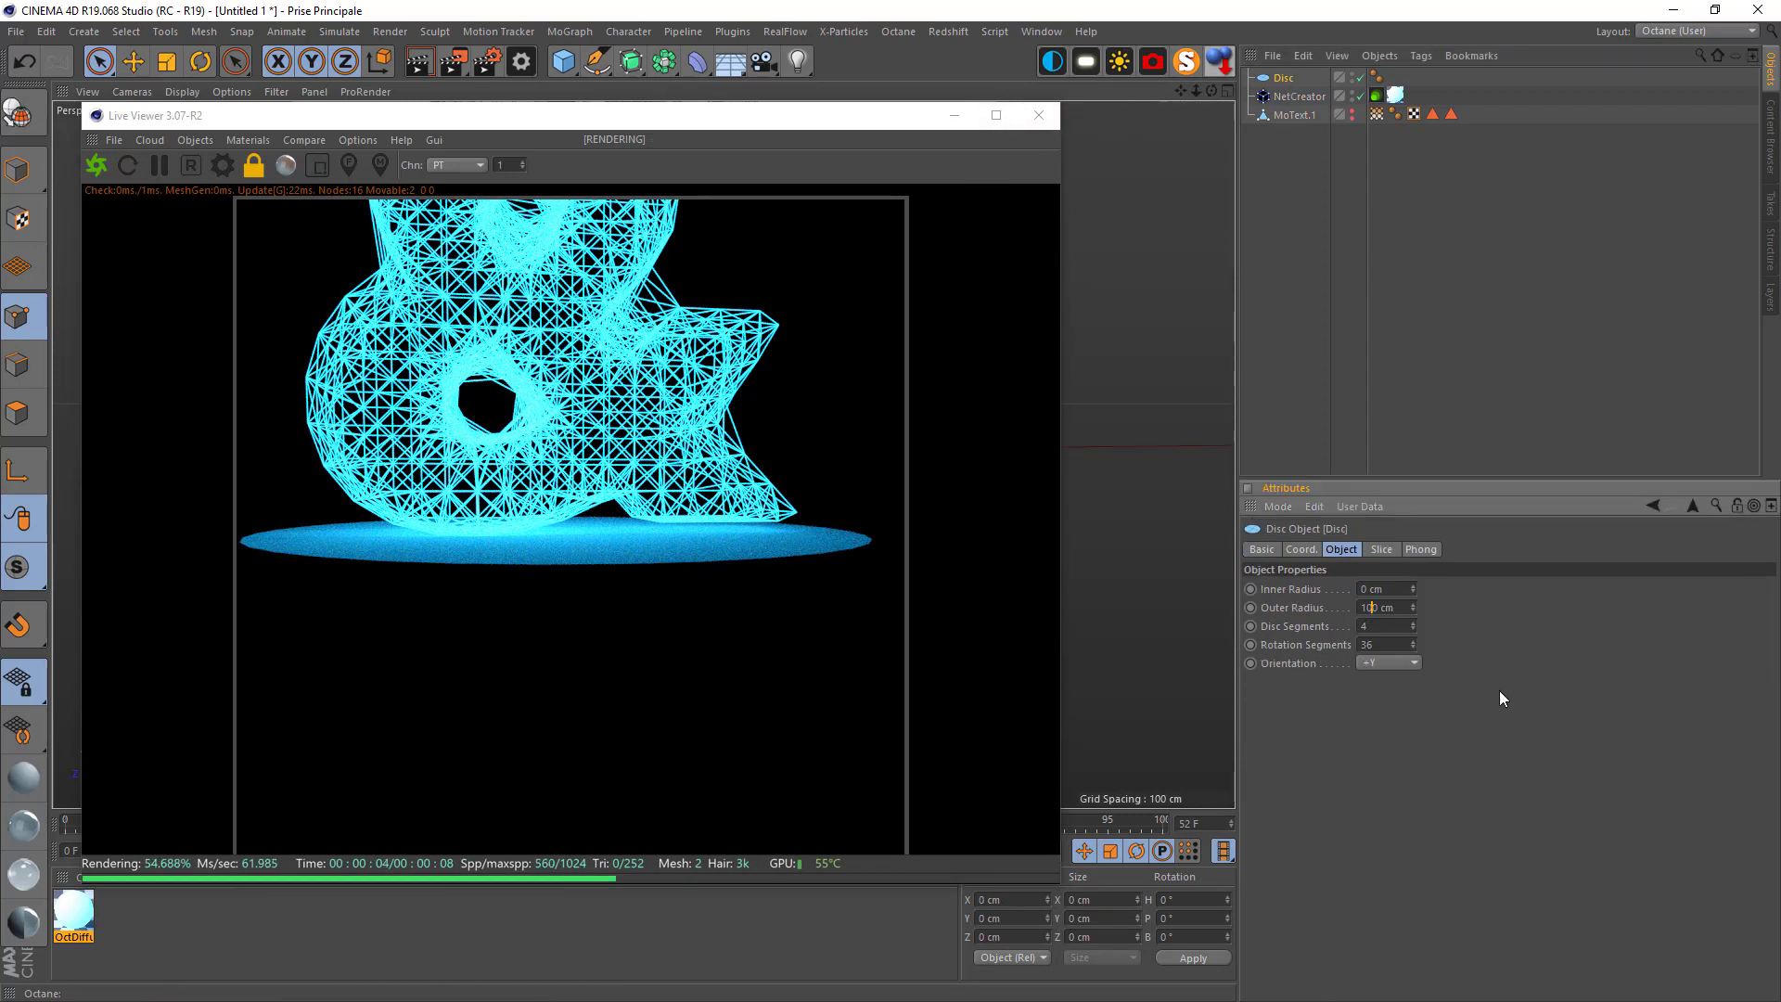
text(0)
key(Return)
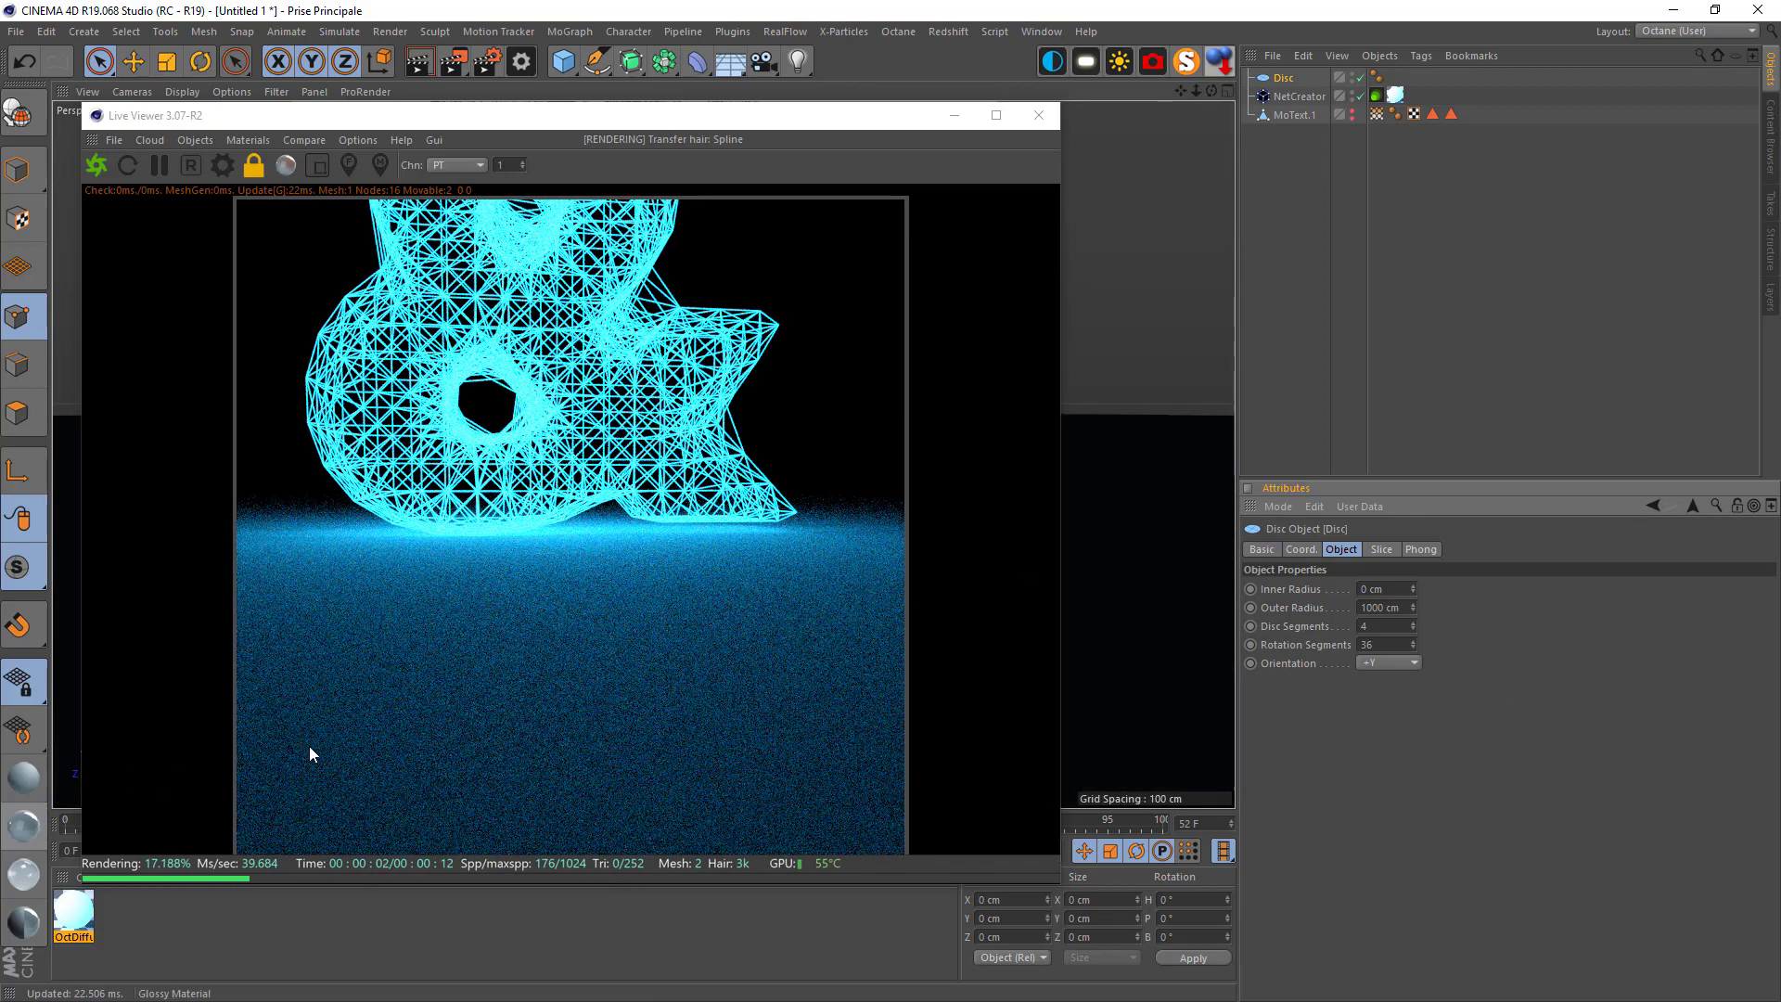
Apply a new Octane Glossy material to the Disc with a near-black diffuse colour
click(24, 826)
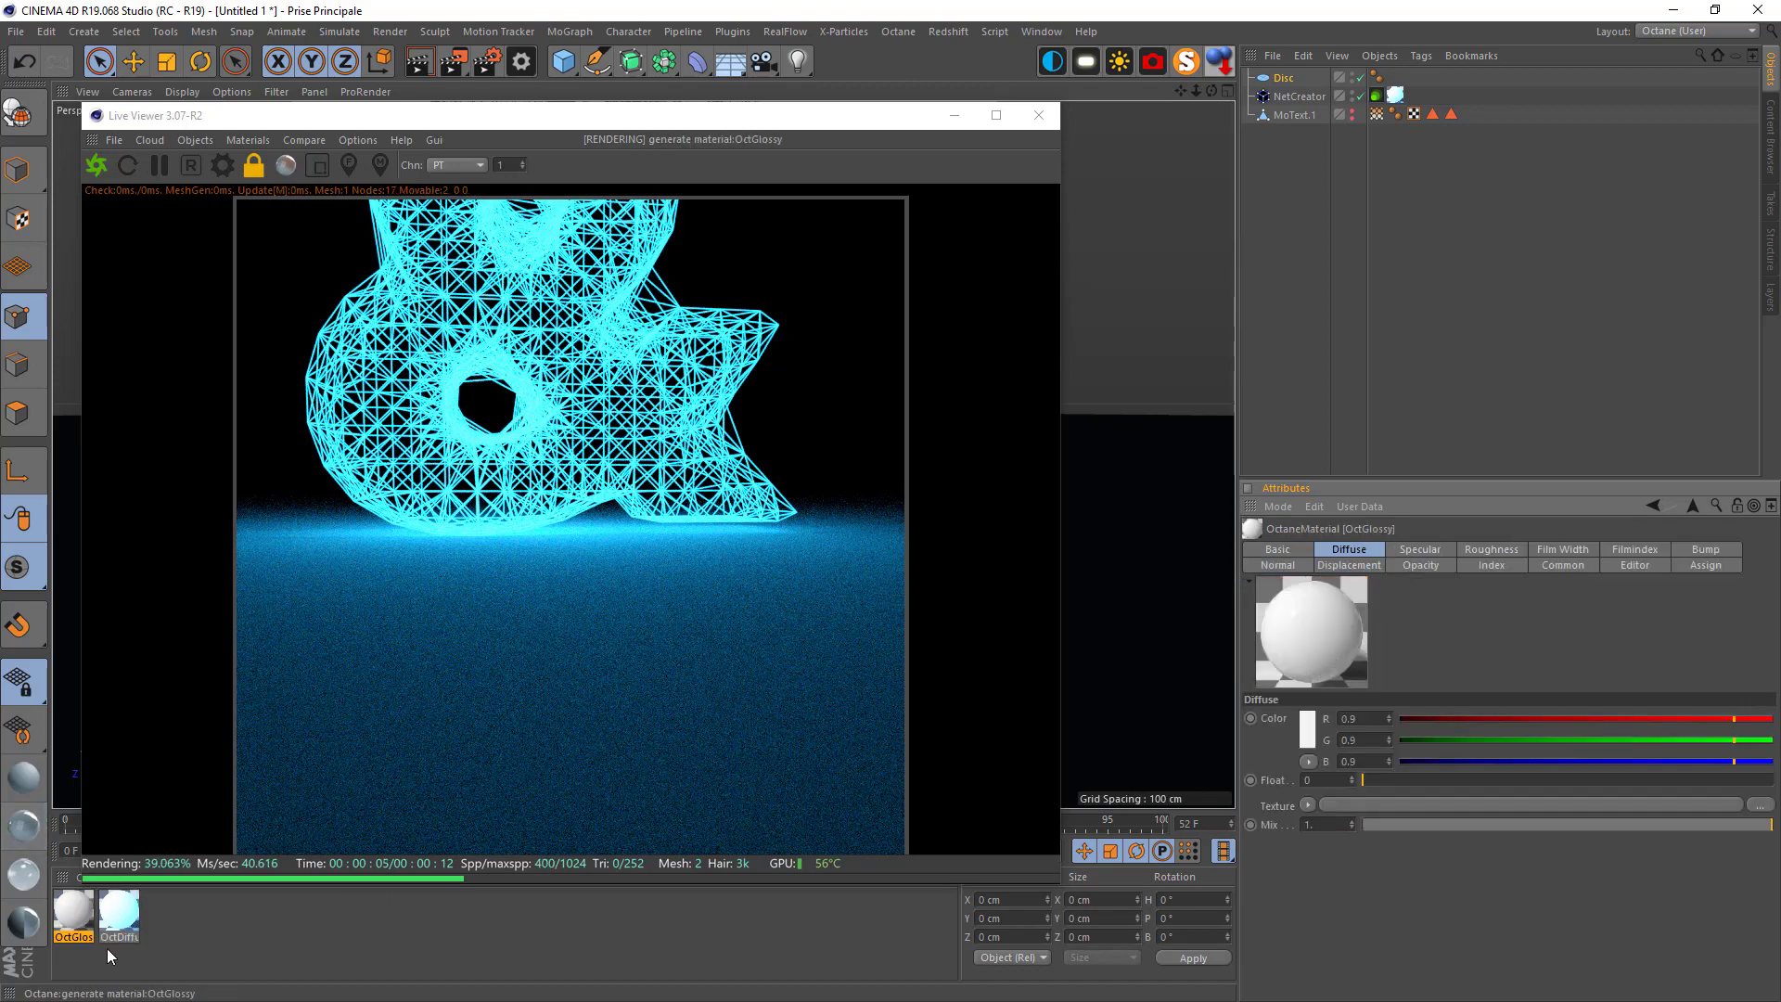
drag(67, 915, 1282, 78)
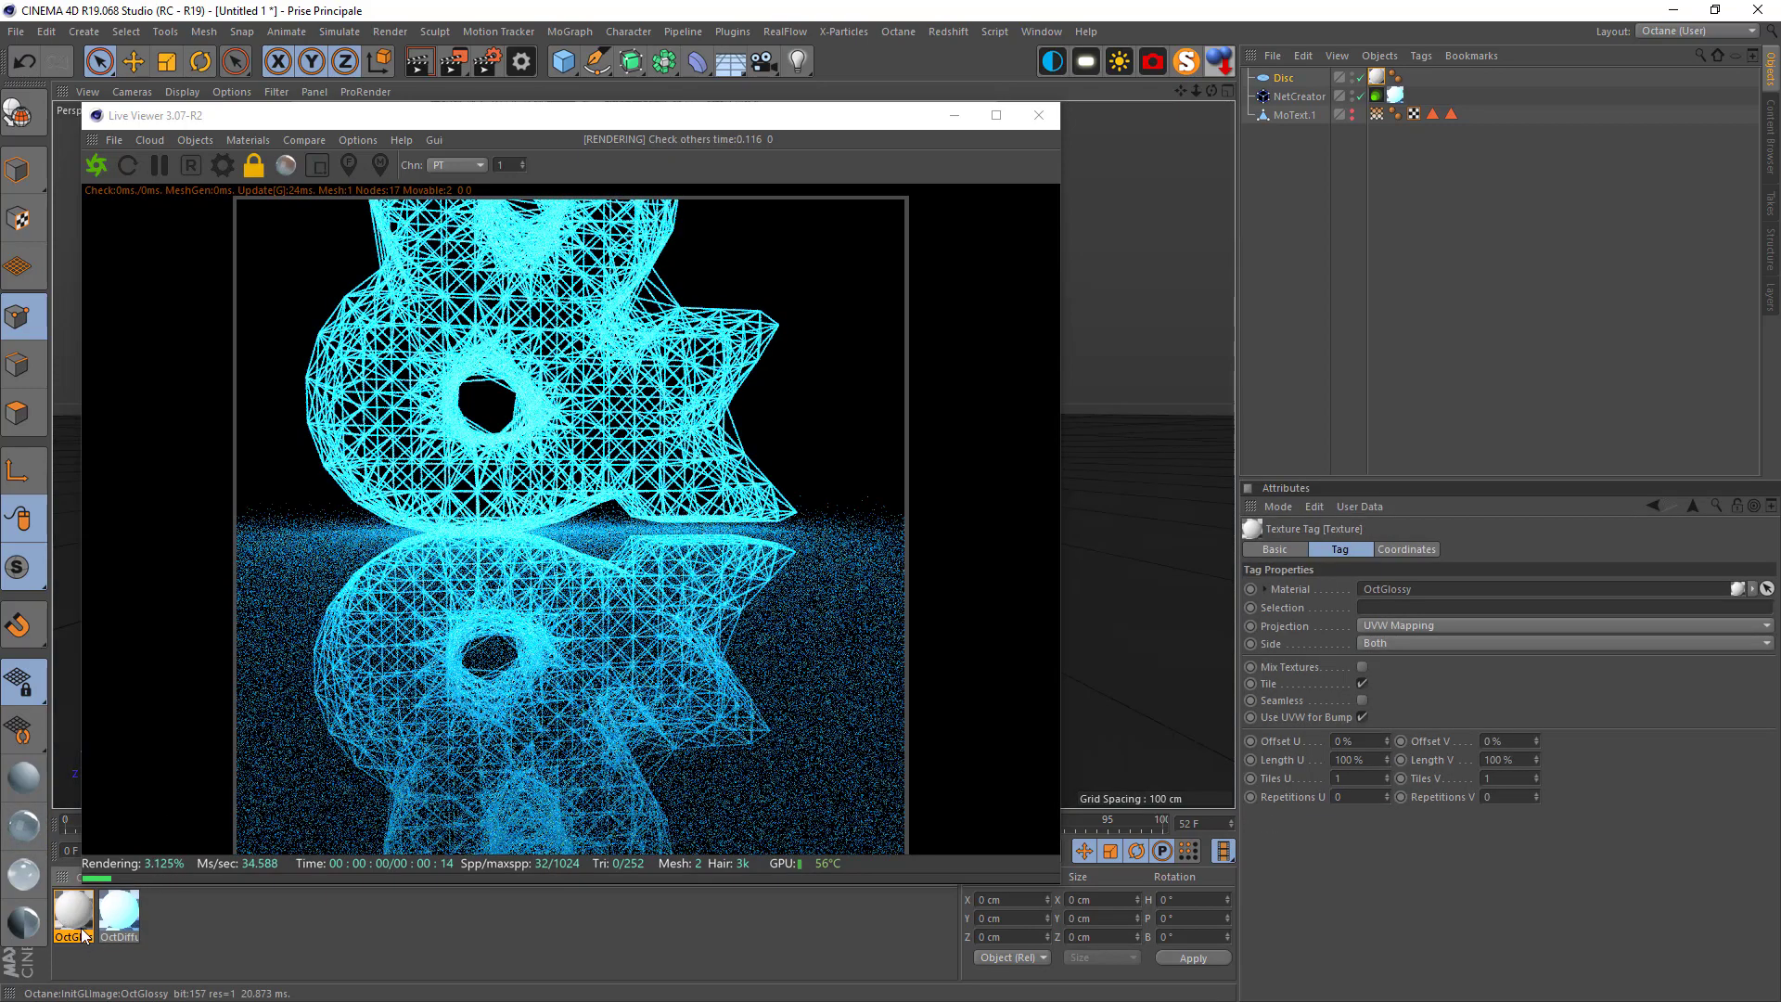
double_click(72, 914)
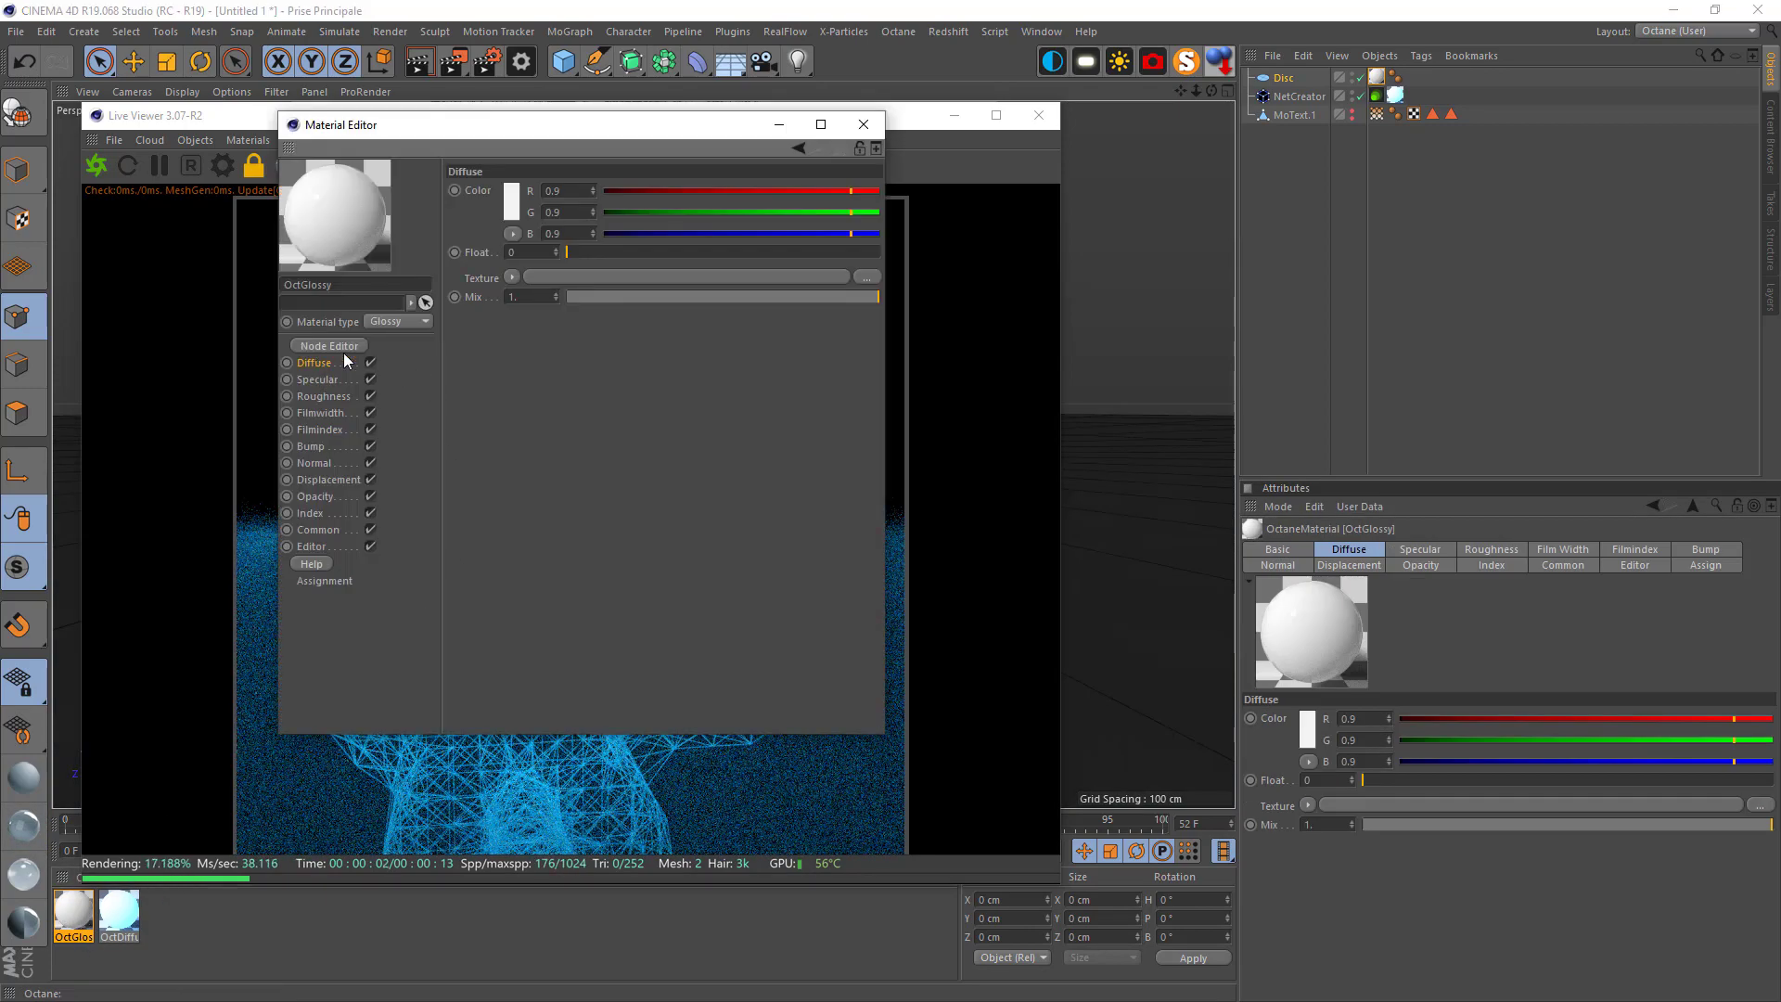
click(512, 204)
click(460, 239)
click(482, 276)
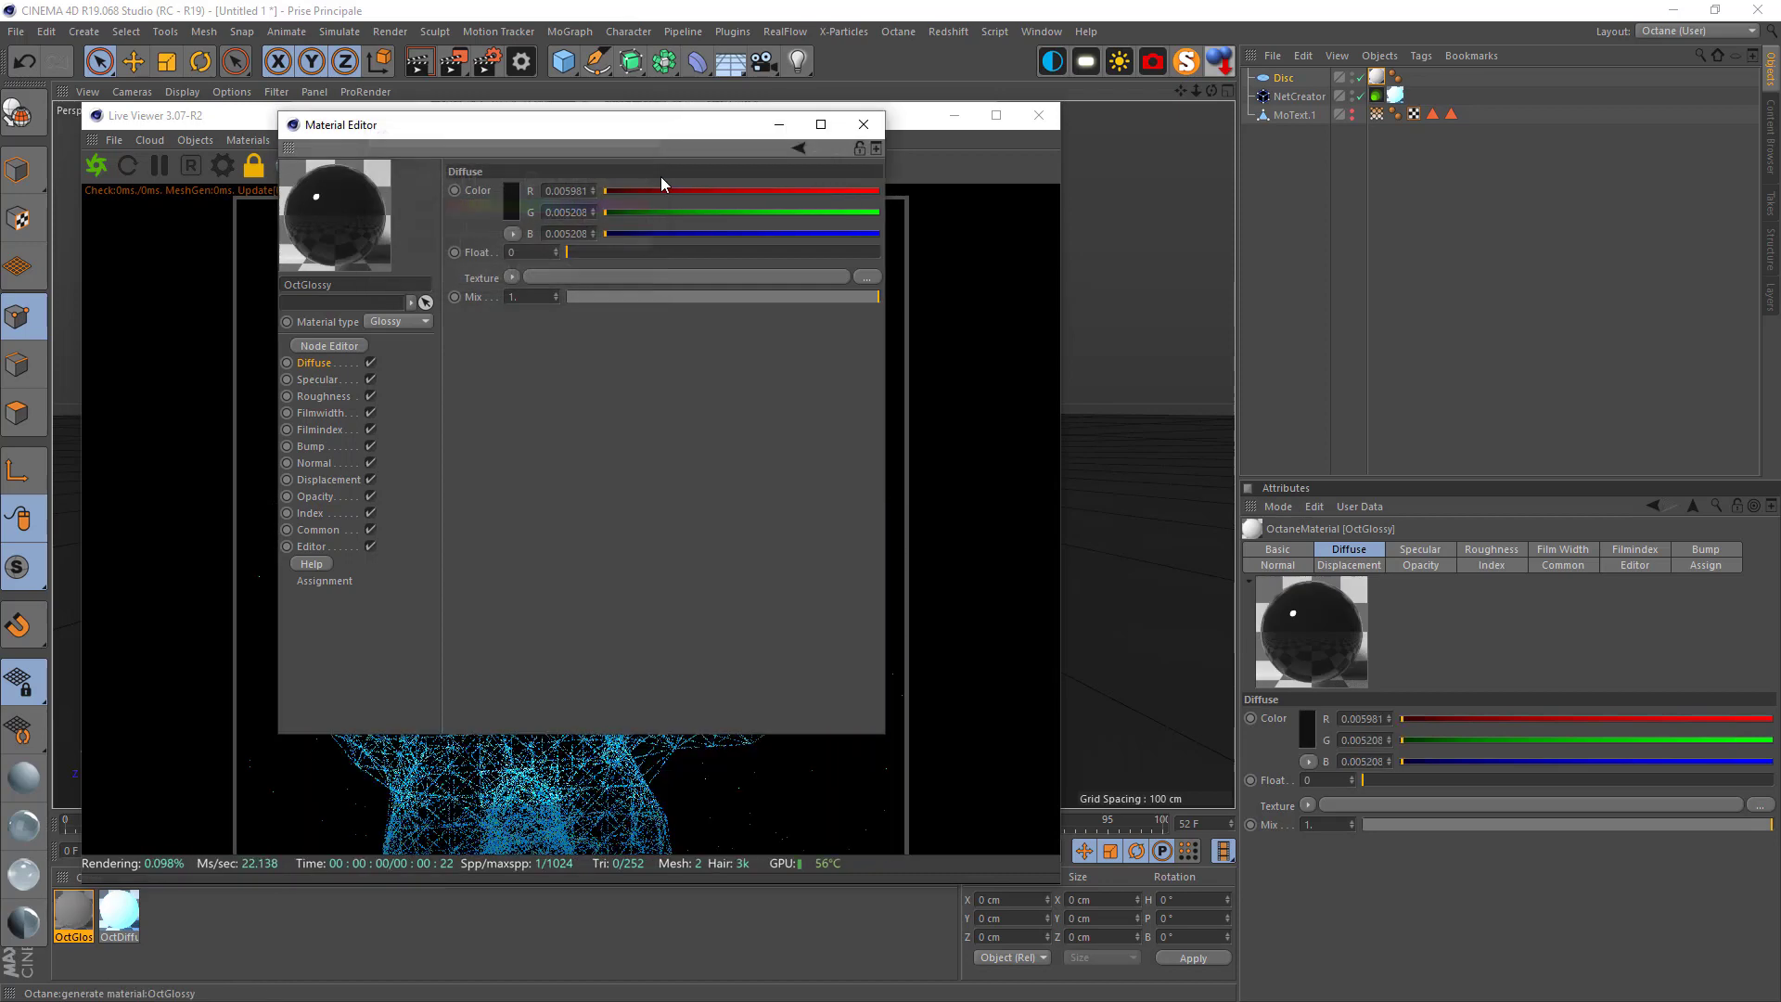
click(863, 126)
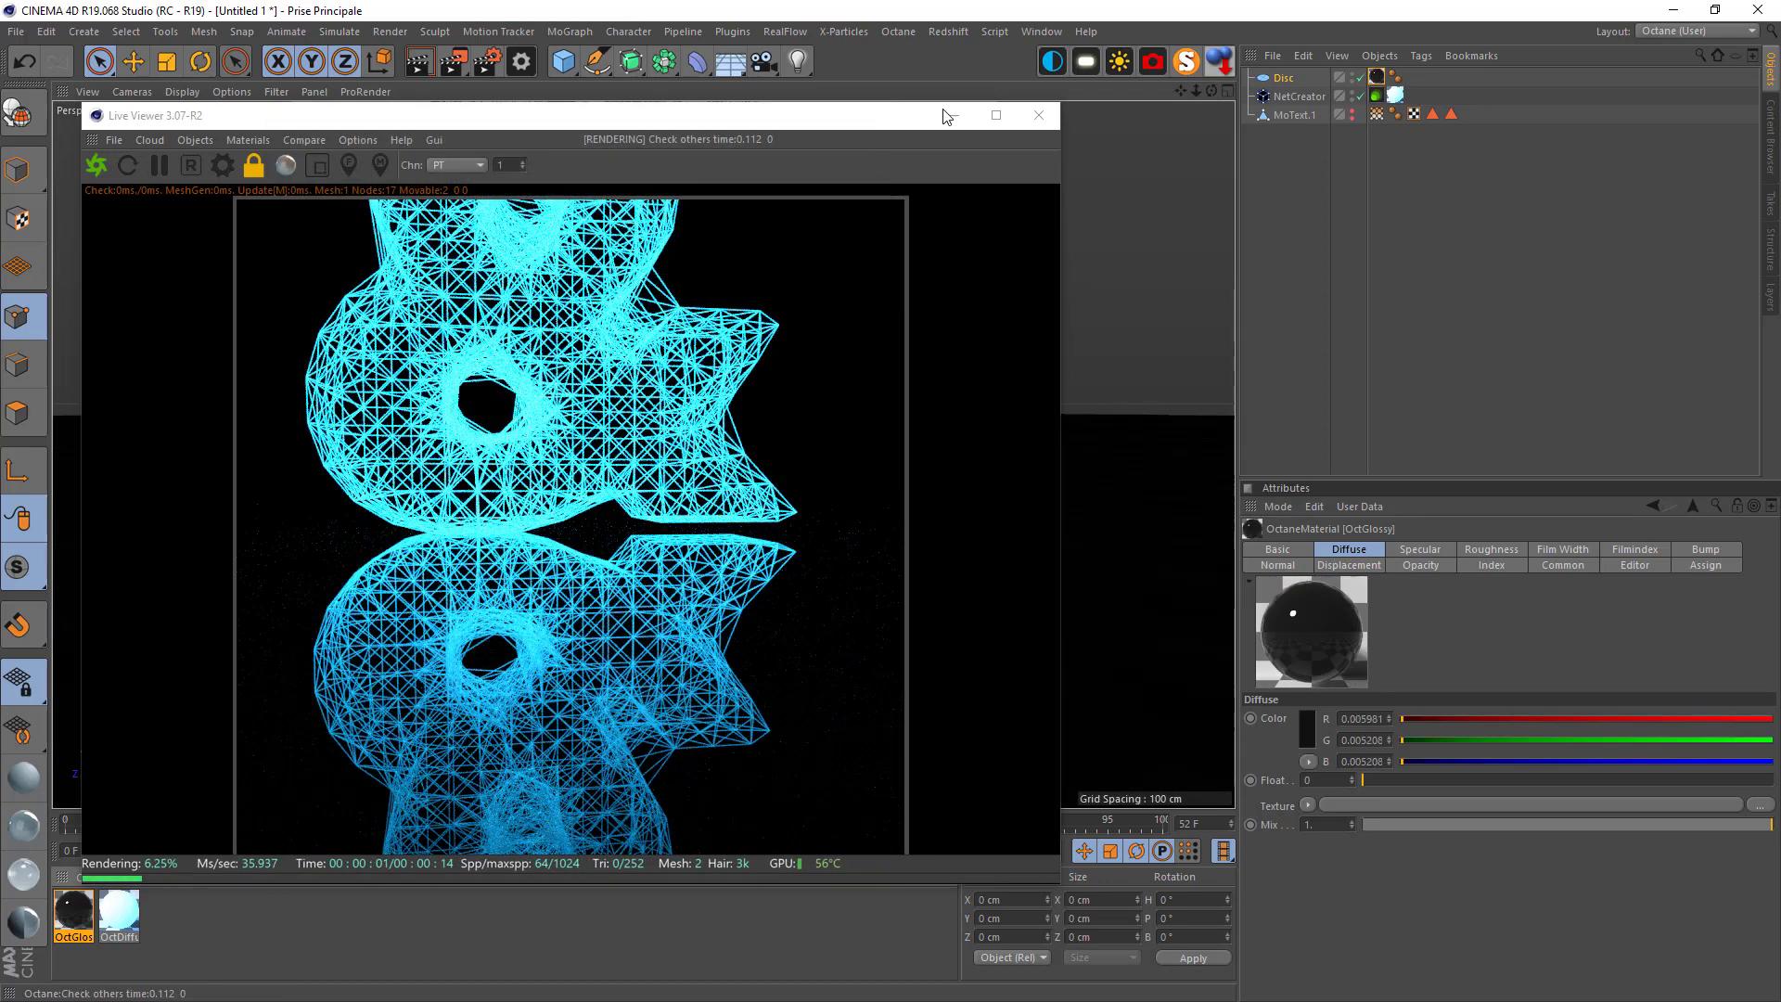
Lower the glossy material's roughness to 0.05 and close the Material Editor
double_click(73, 911)
click(316, 396)
text(0.1)
key(Return)
drag(554, 132, 1323, 321)
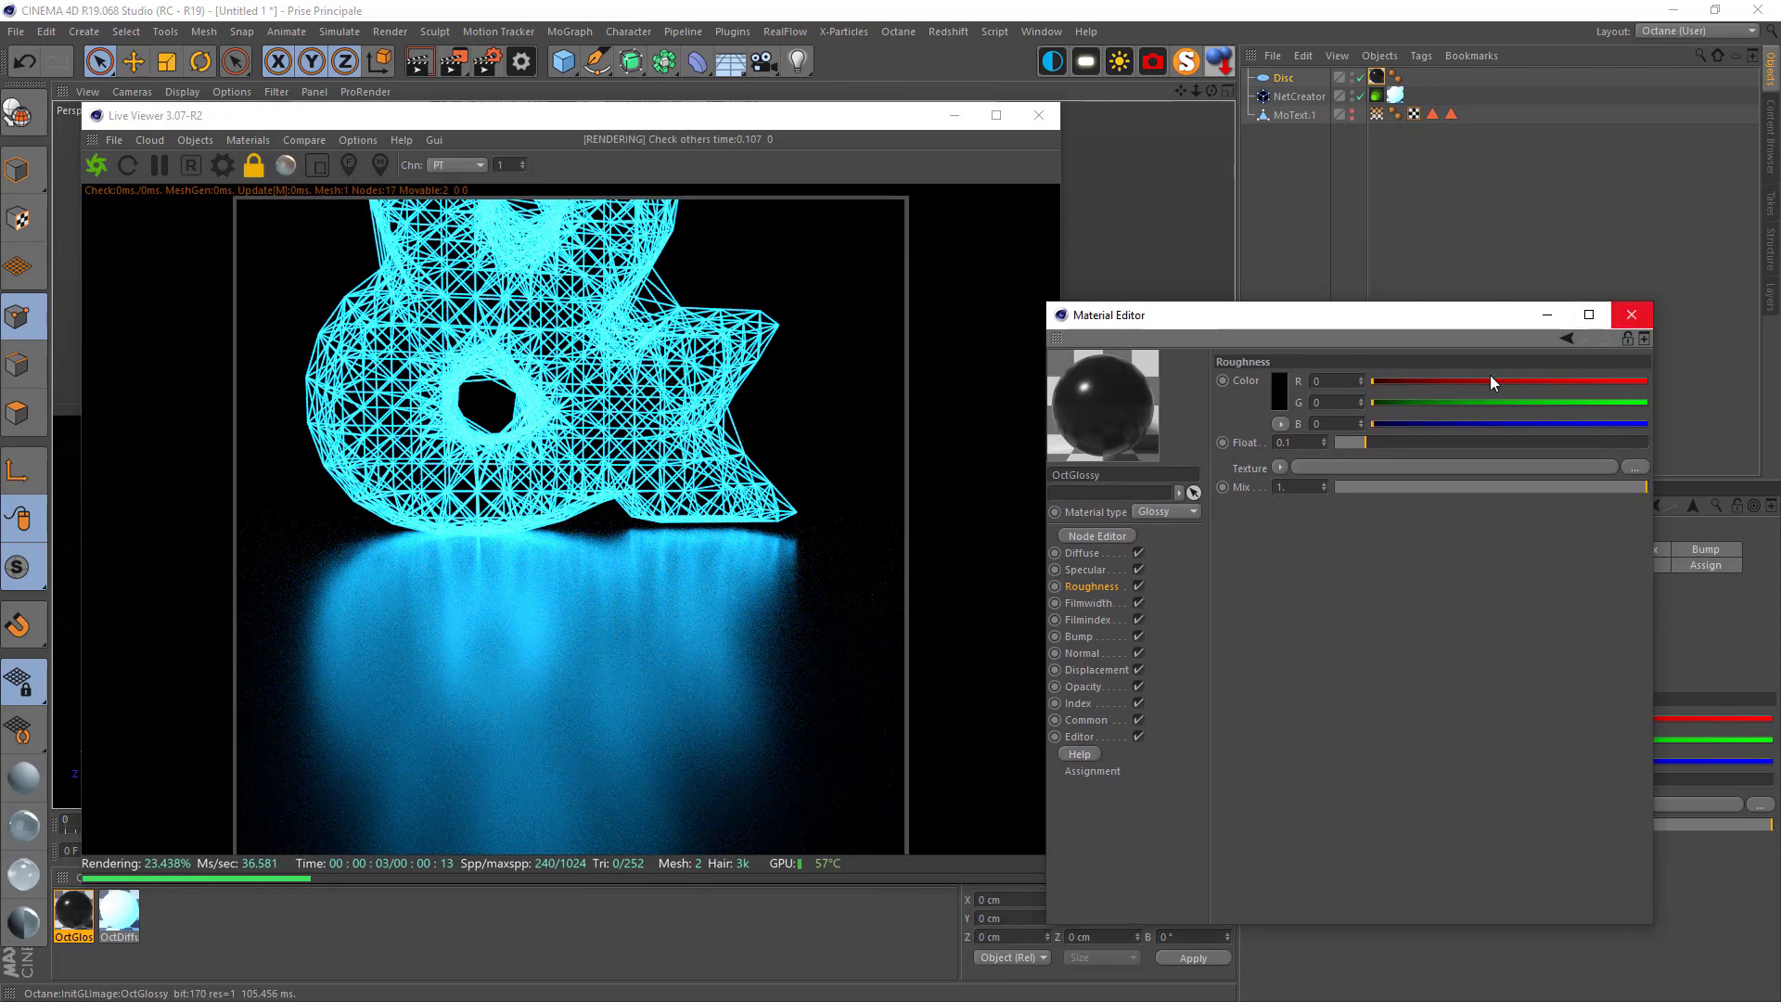
double_click(1287, 442)
text(0.05)
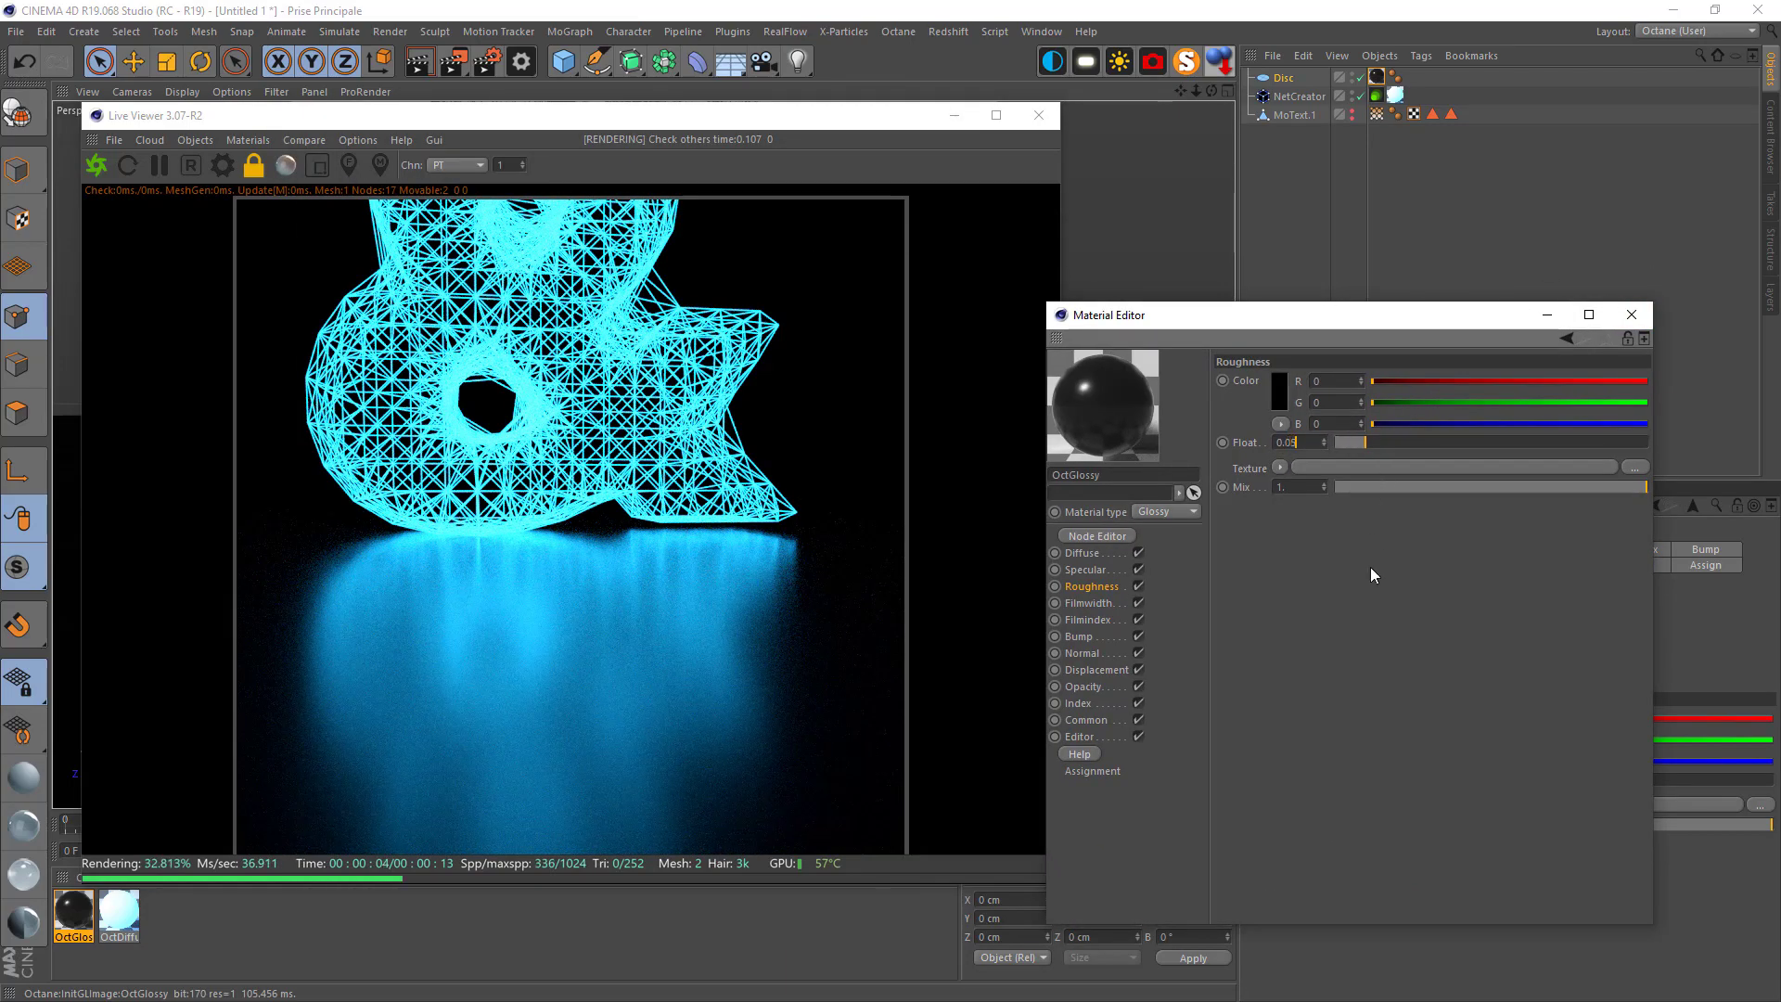
key(Return)
click(1631, 314)
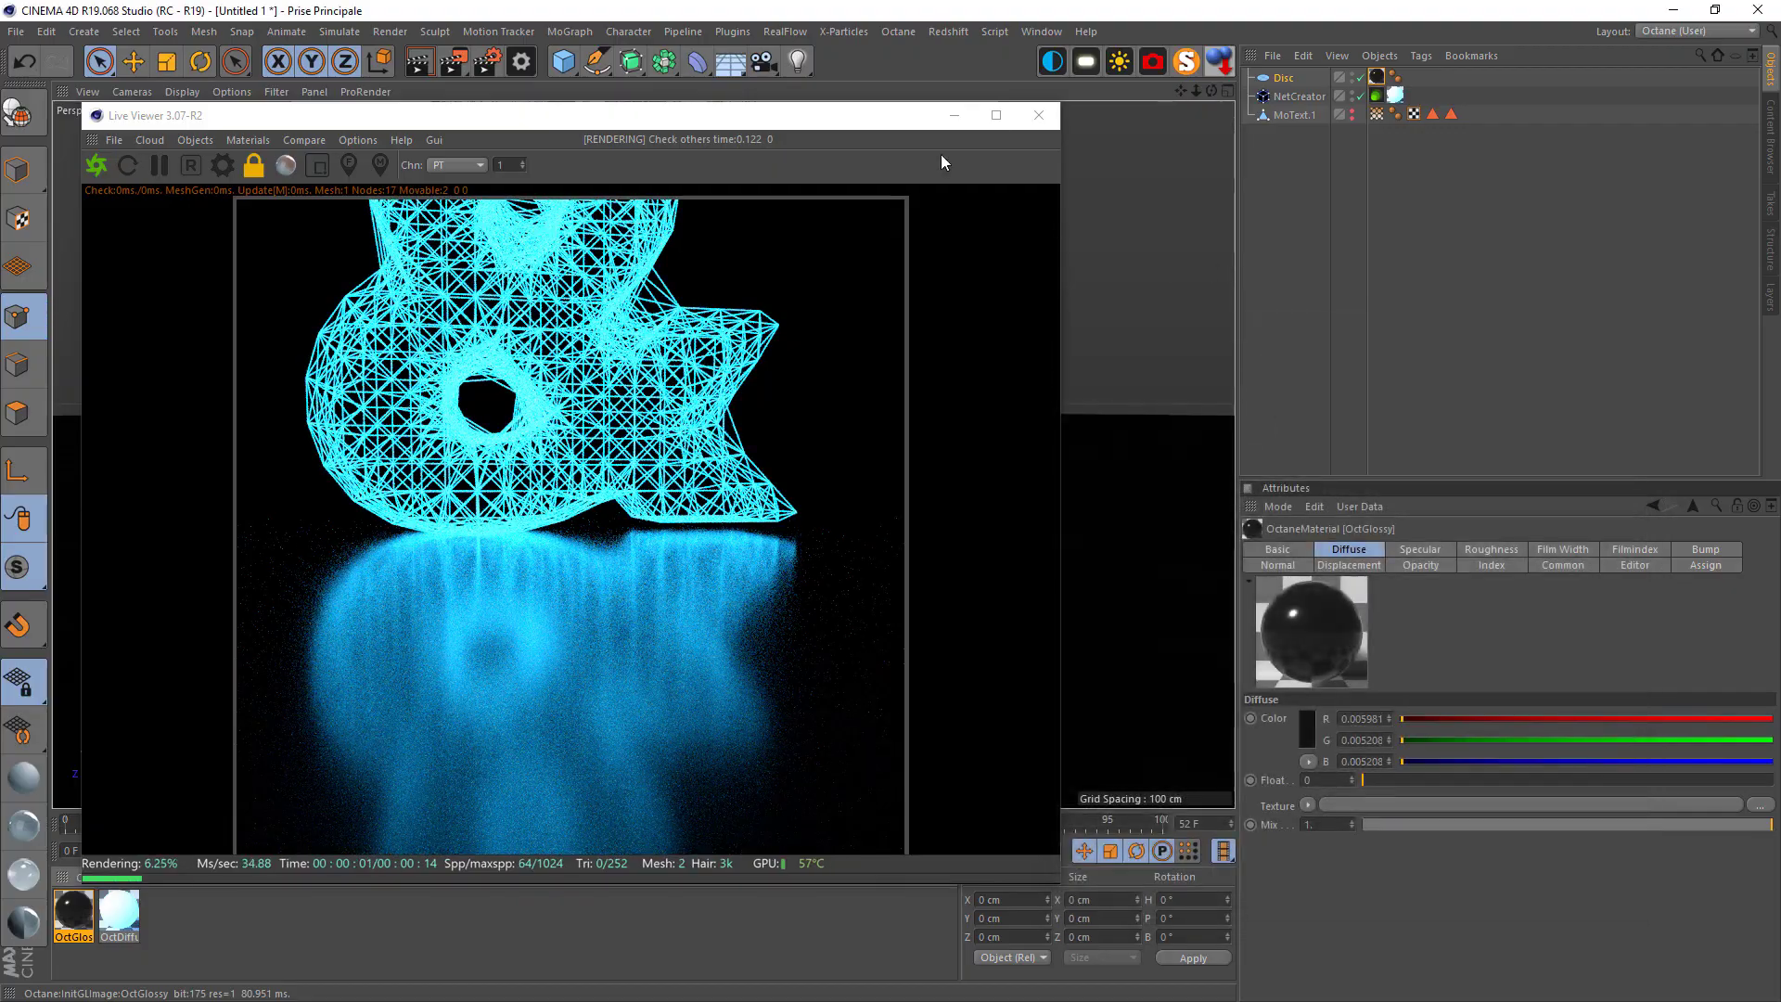
click(886, 132)
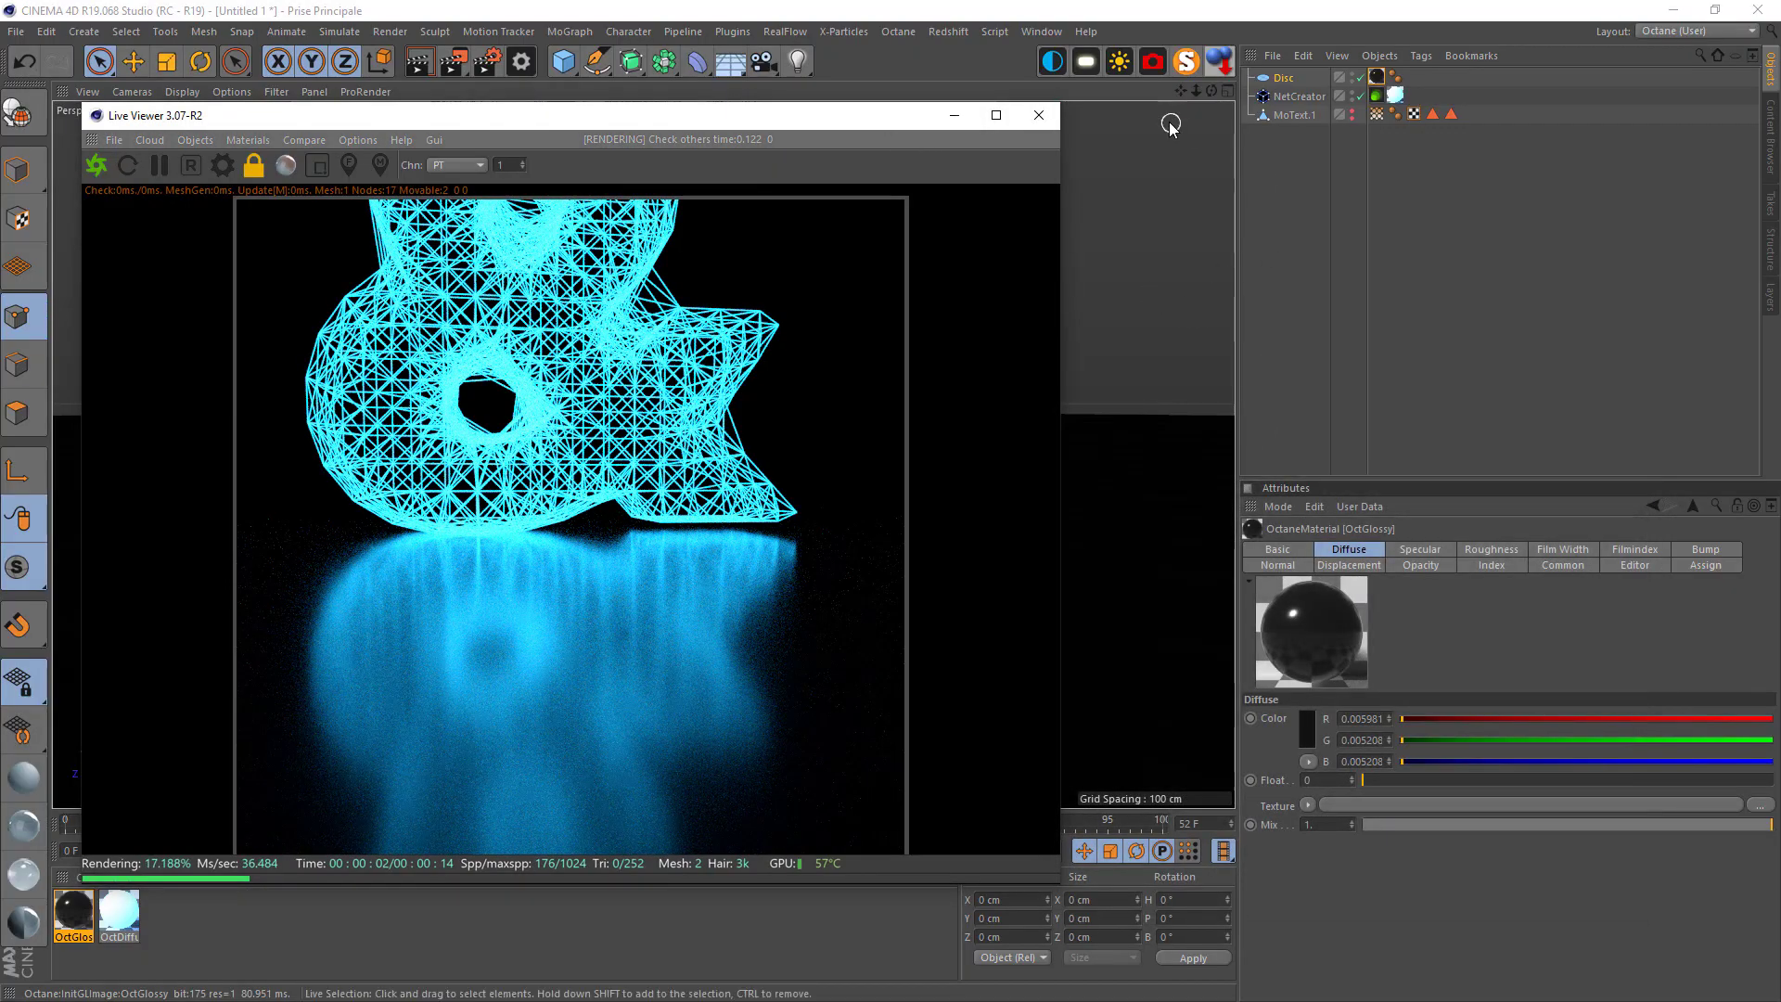
Orbit to a front view, preview the animation, then maximize and restore the Live Viewer
drag(1197, 91, 1179, 90)
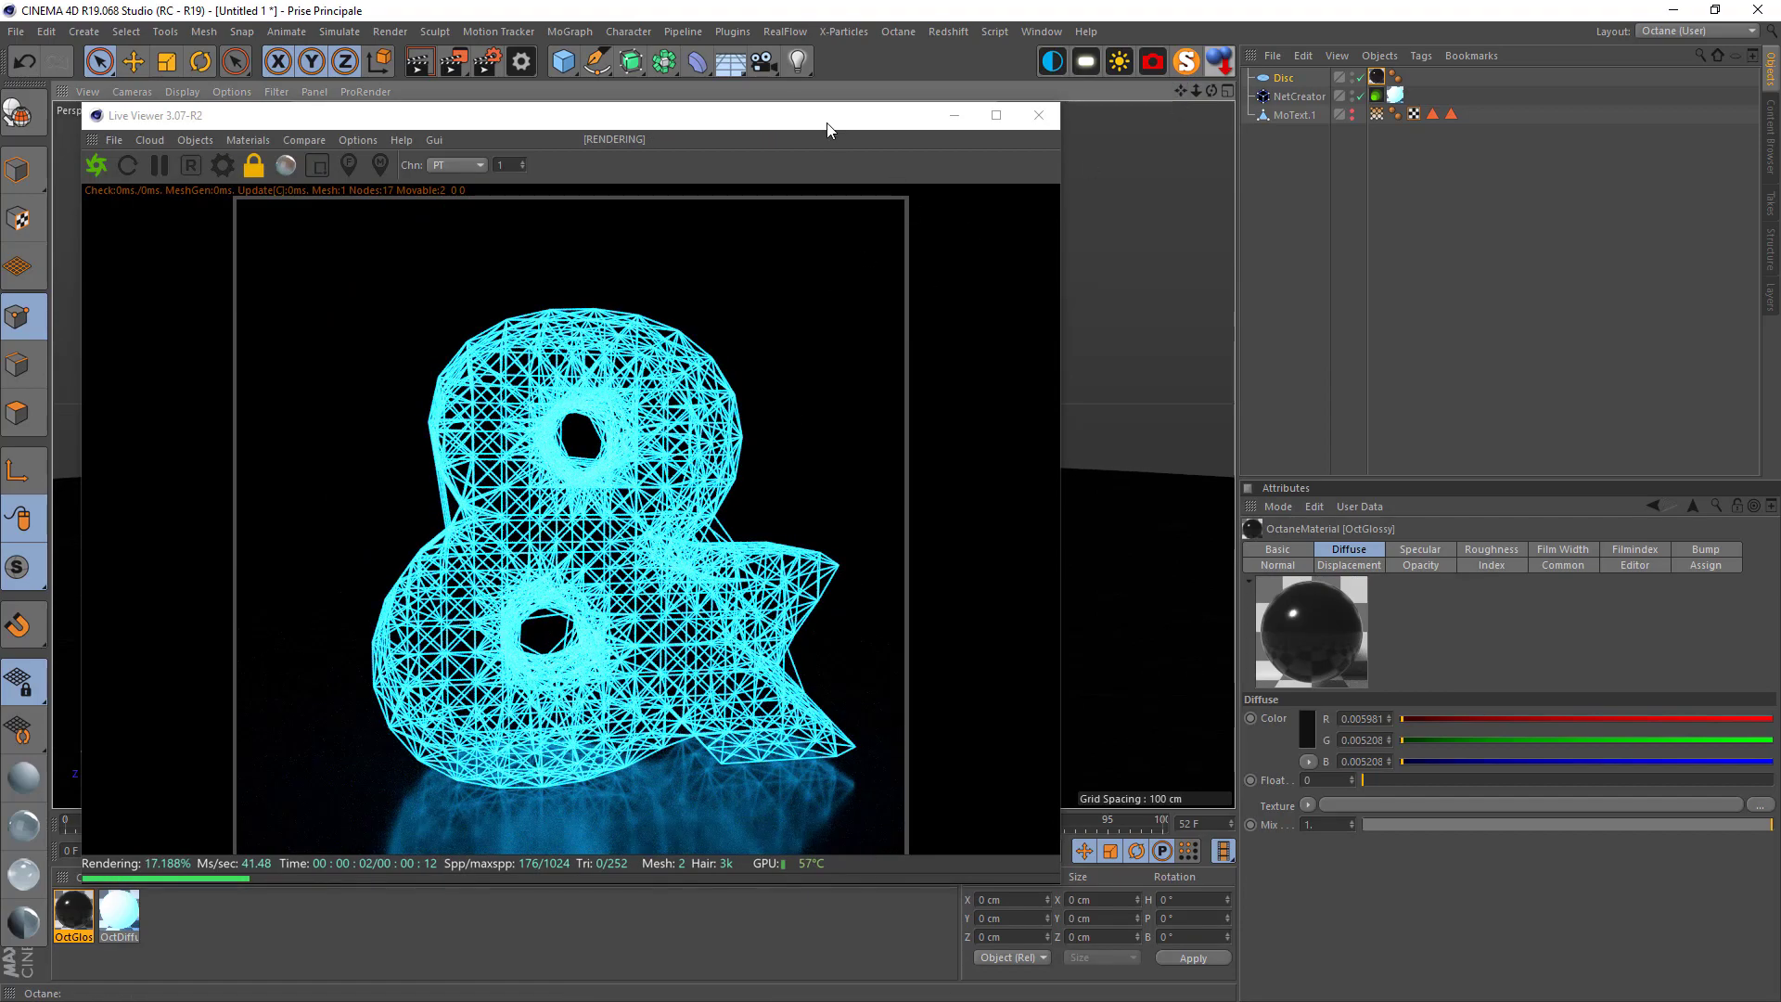
drag(813, 116, 1372, 15)
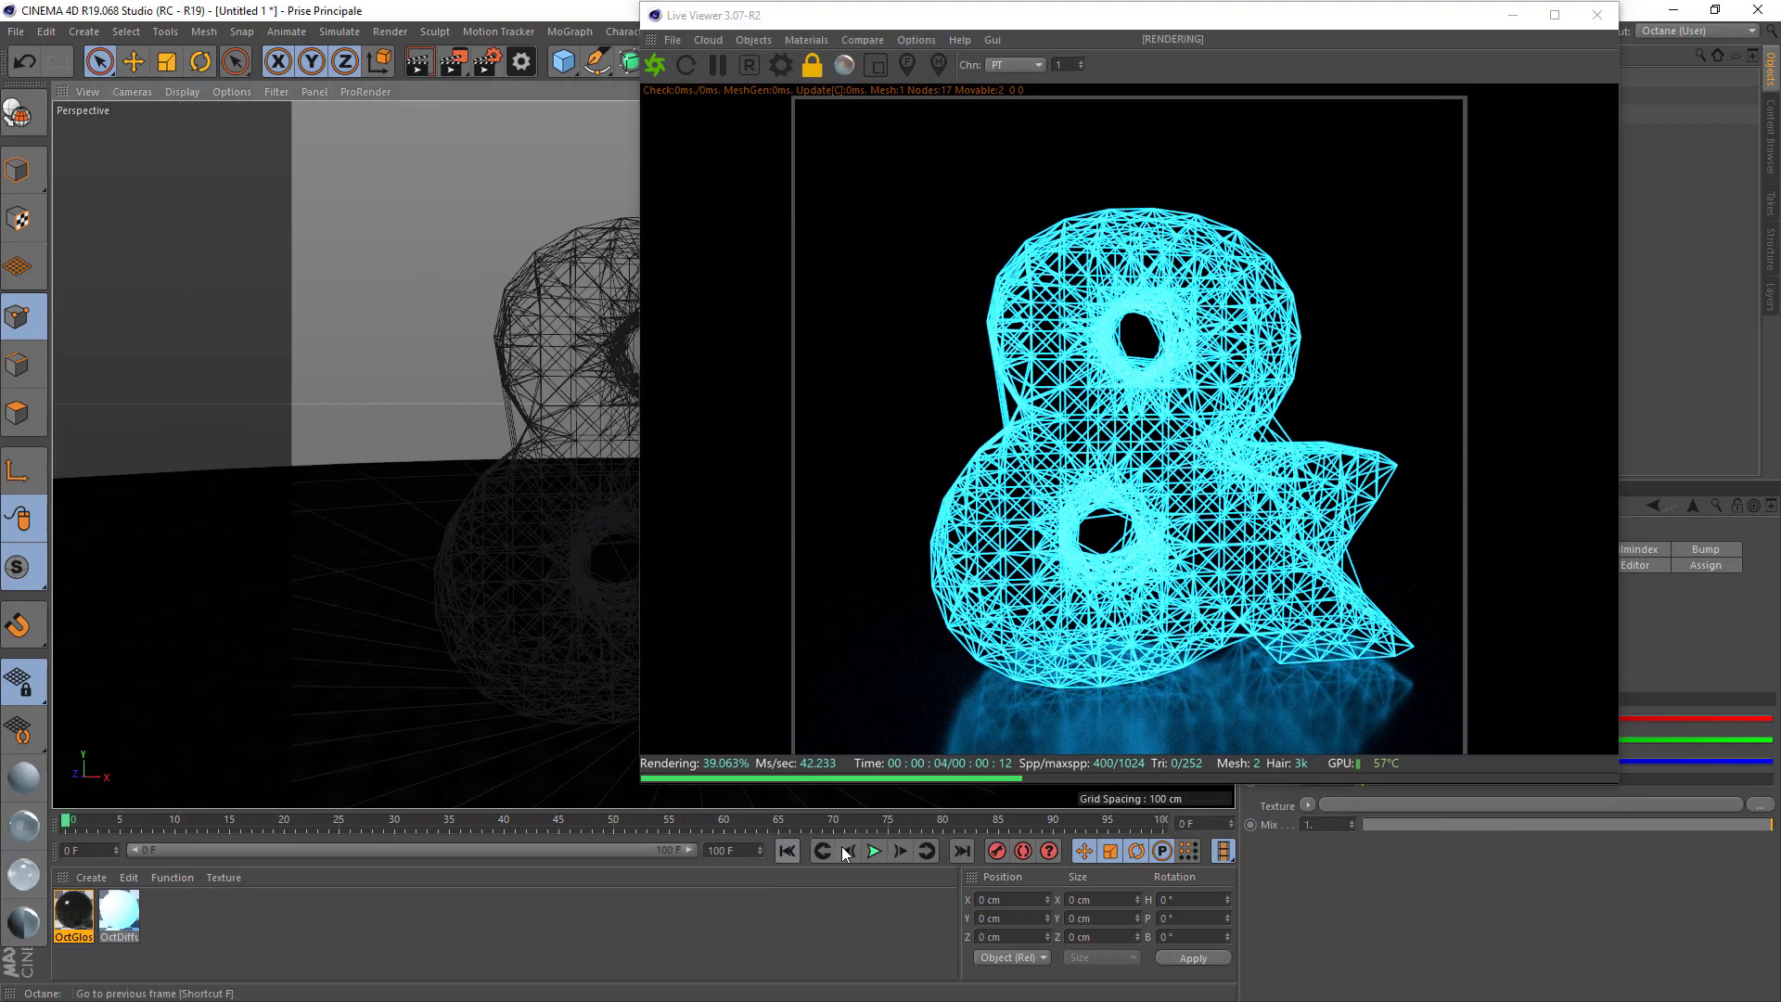
click(872, 849)
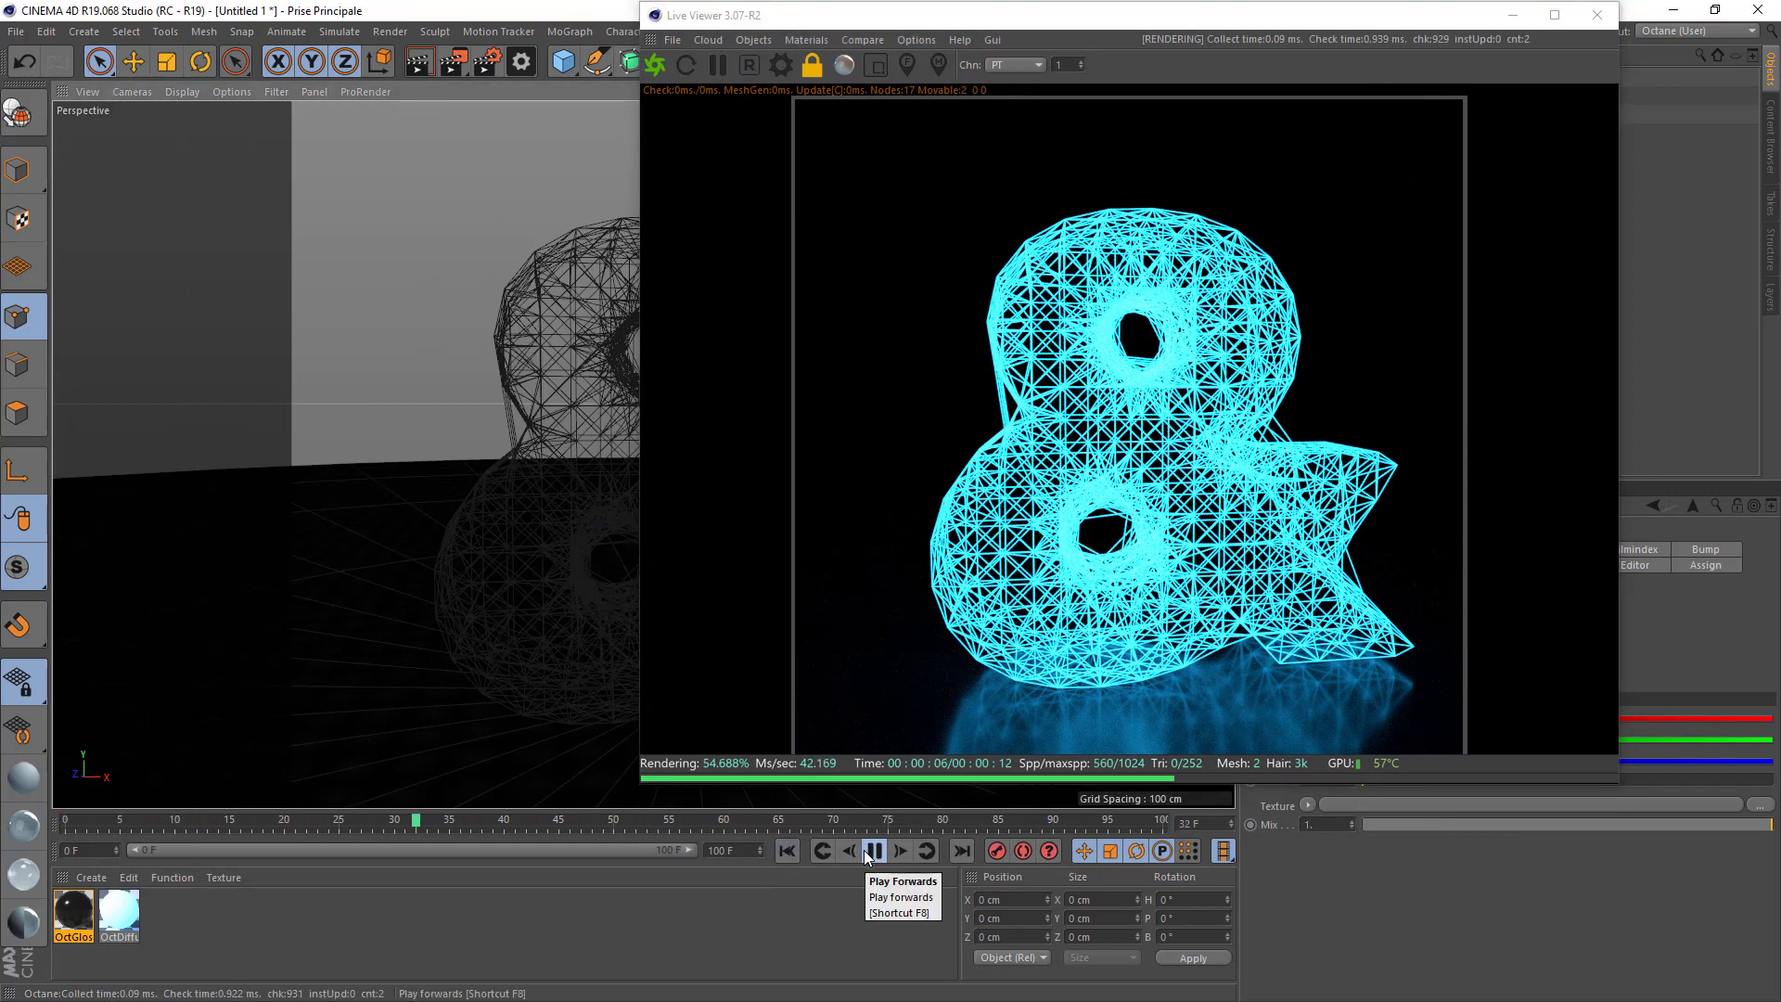
click(873, 851)
click(789, 850)
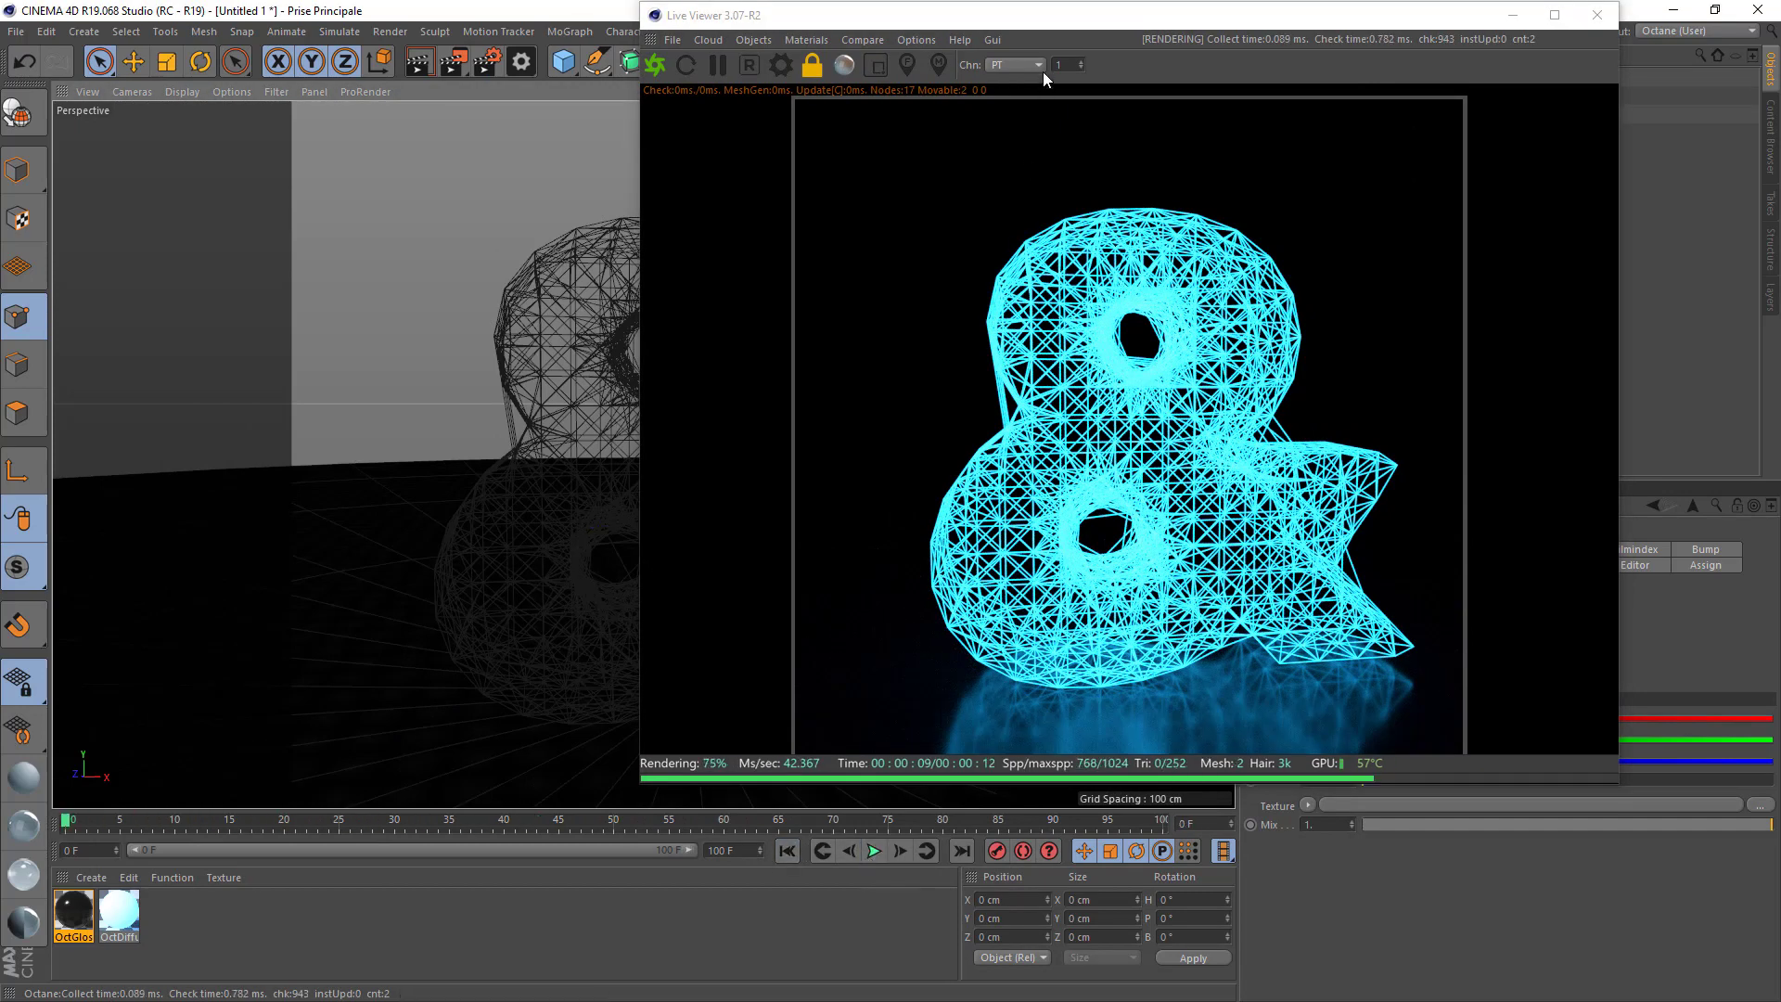
drag(1070, 16, 640, 19)
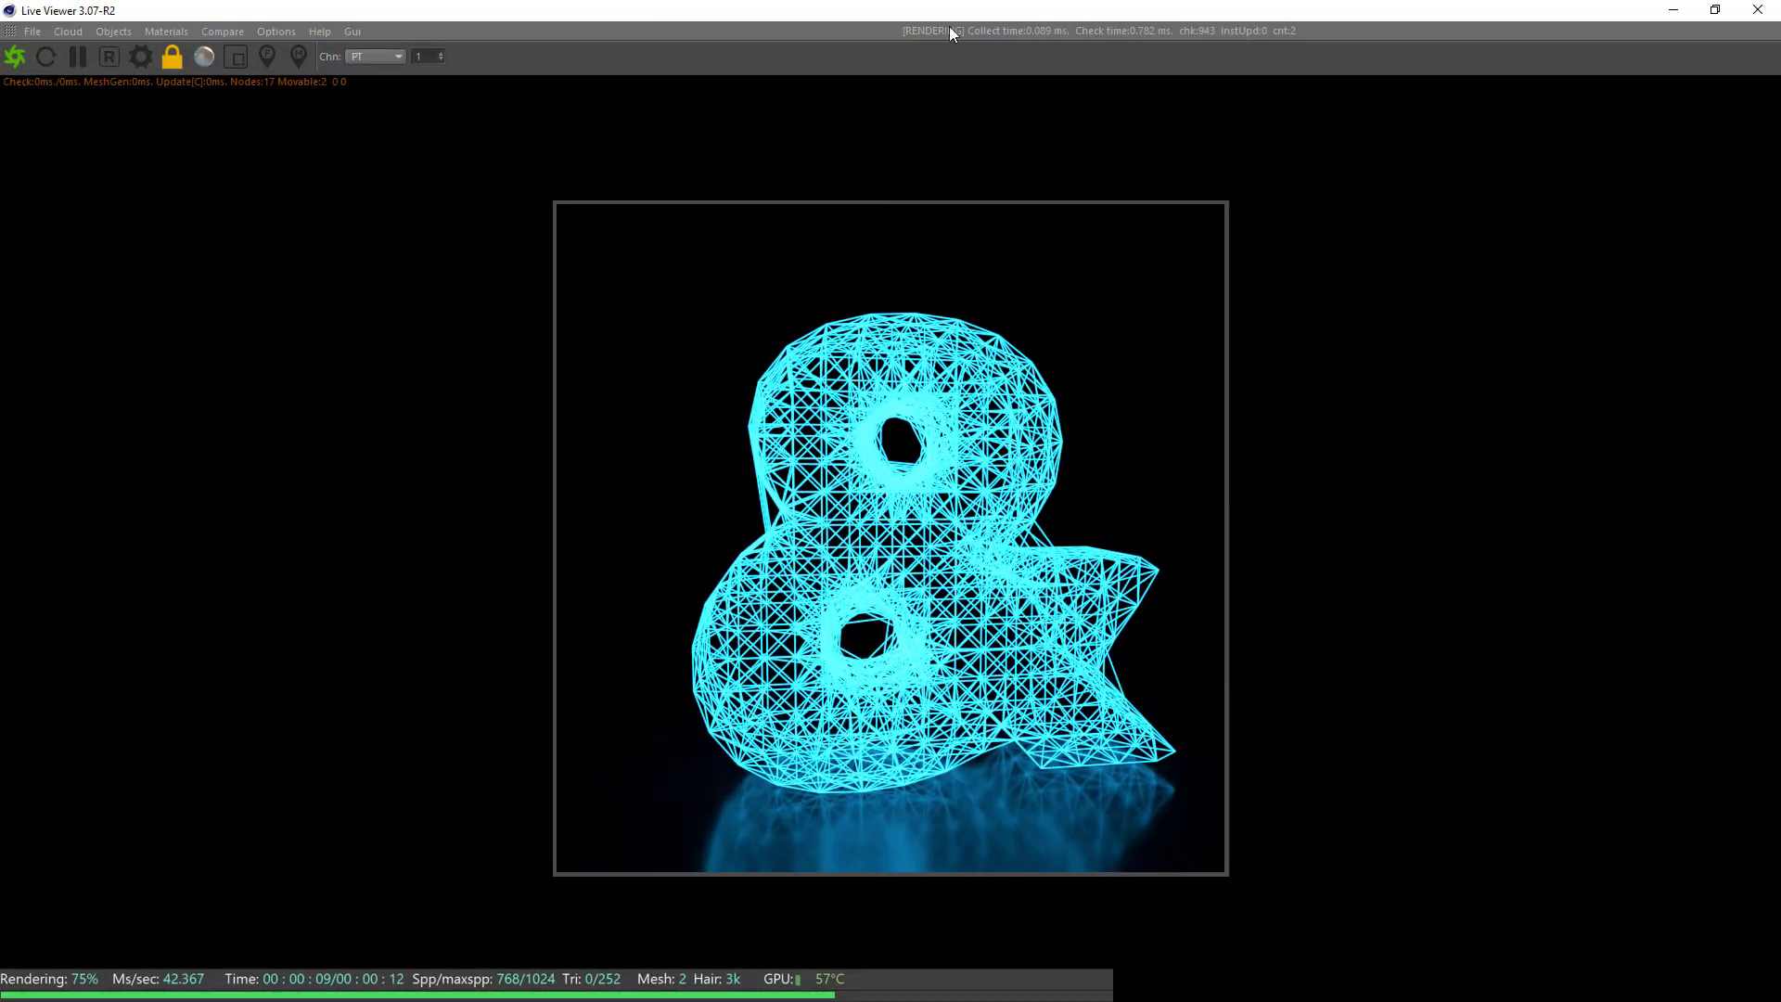
mouse_move(950, 18)
mouse_down()
mouse_move(1033, 40)
mouse_move(396, 87)
mouse_up()
Assign the vertex map to NetCreator's VertexMap_A and move the Live Viewer aside
click(1293, 94)
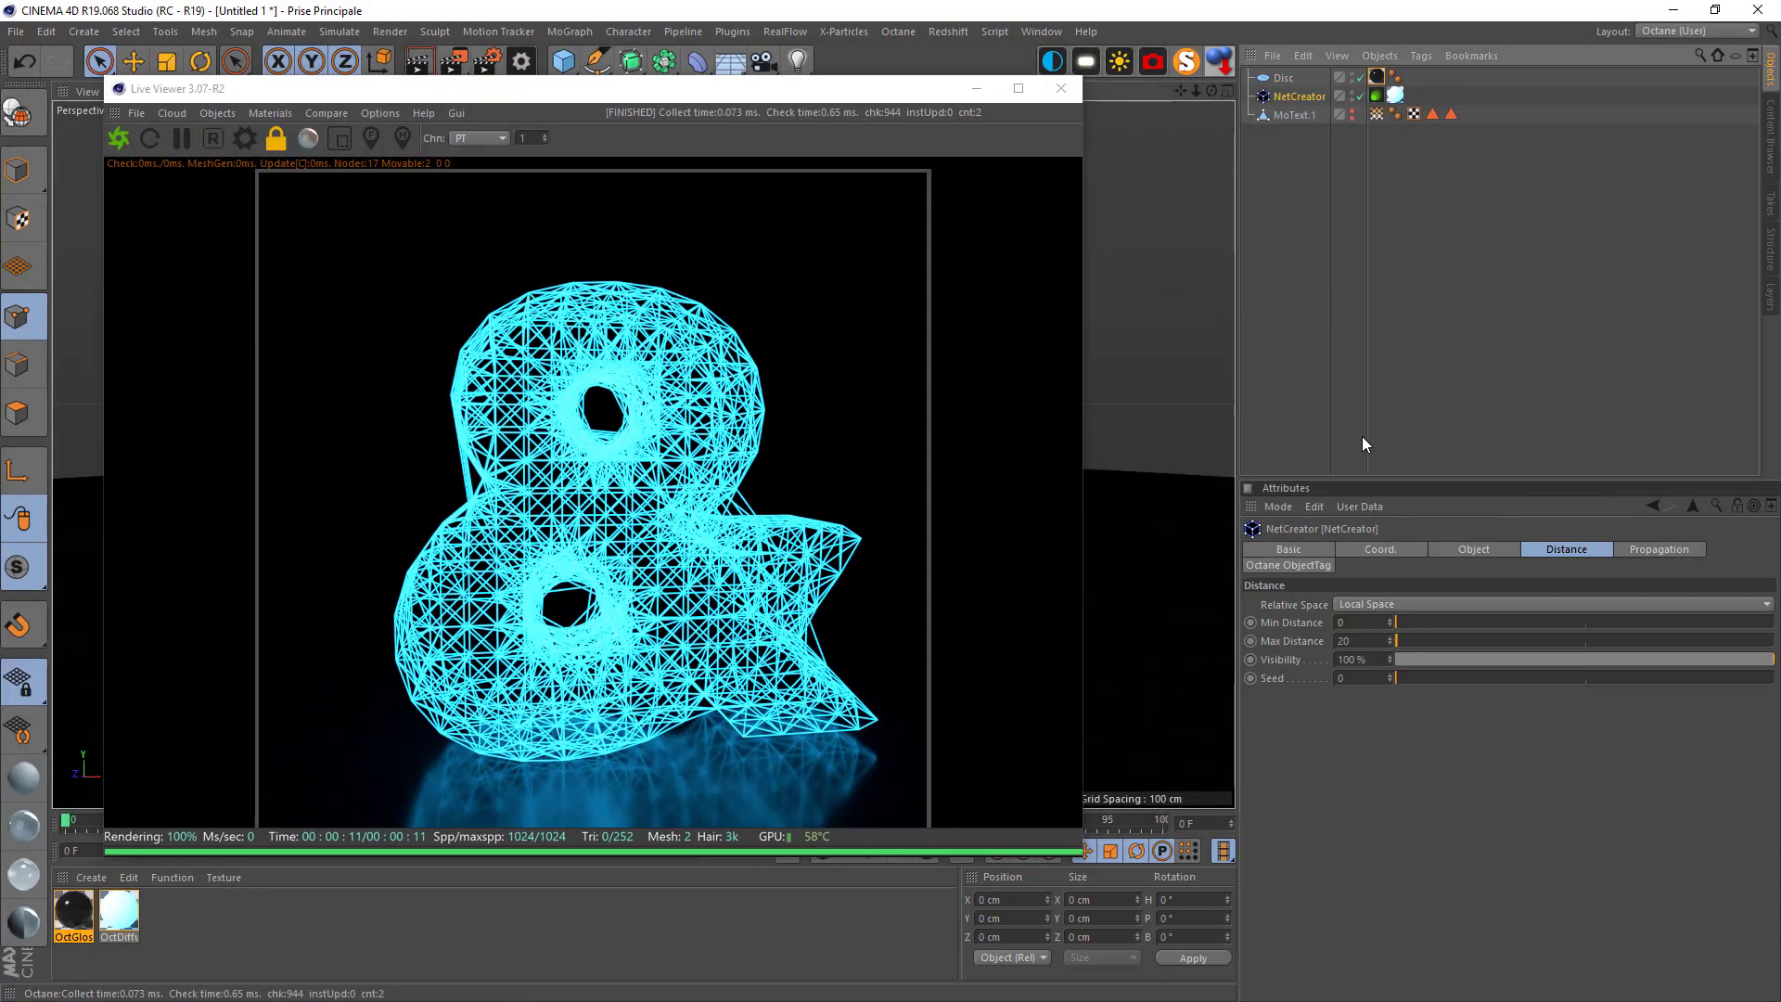
click(1465, 548)
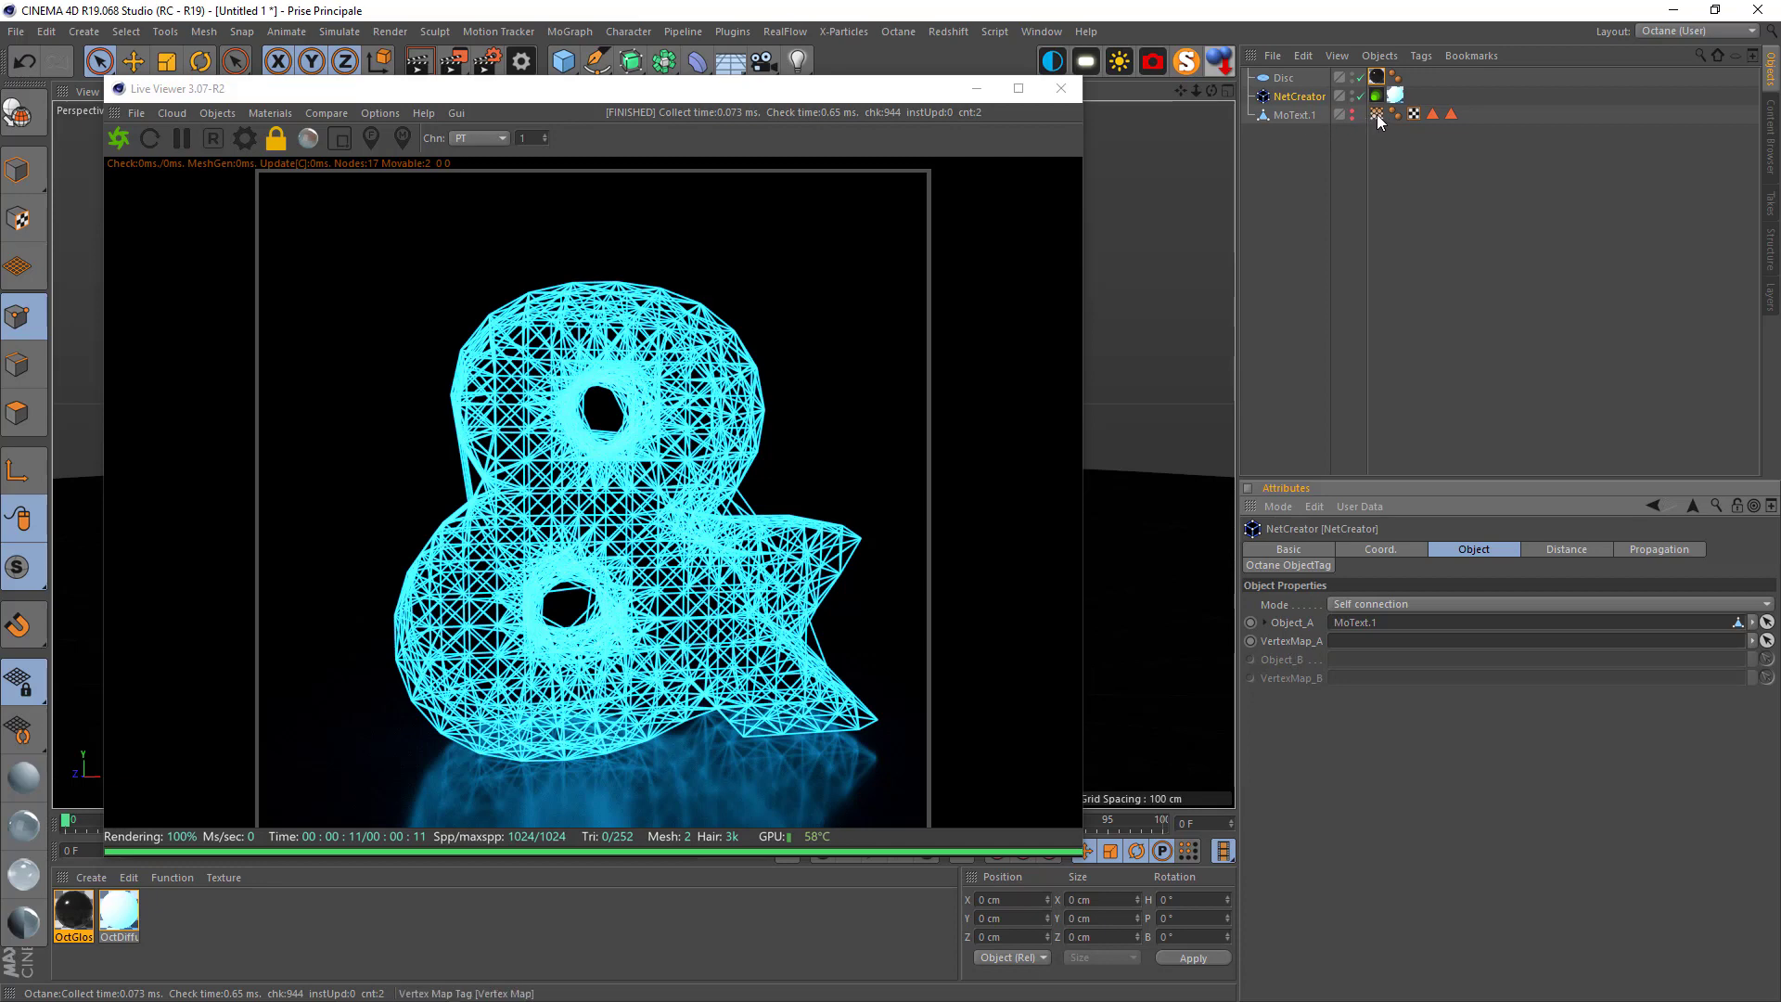
drag(1386, 433, 1368, 640)
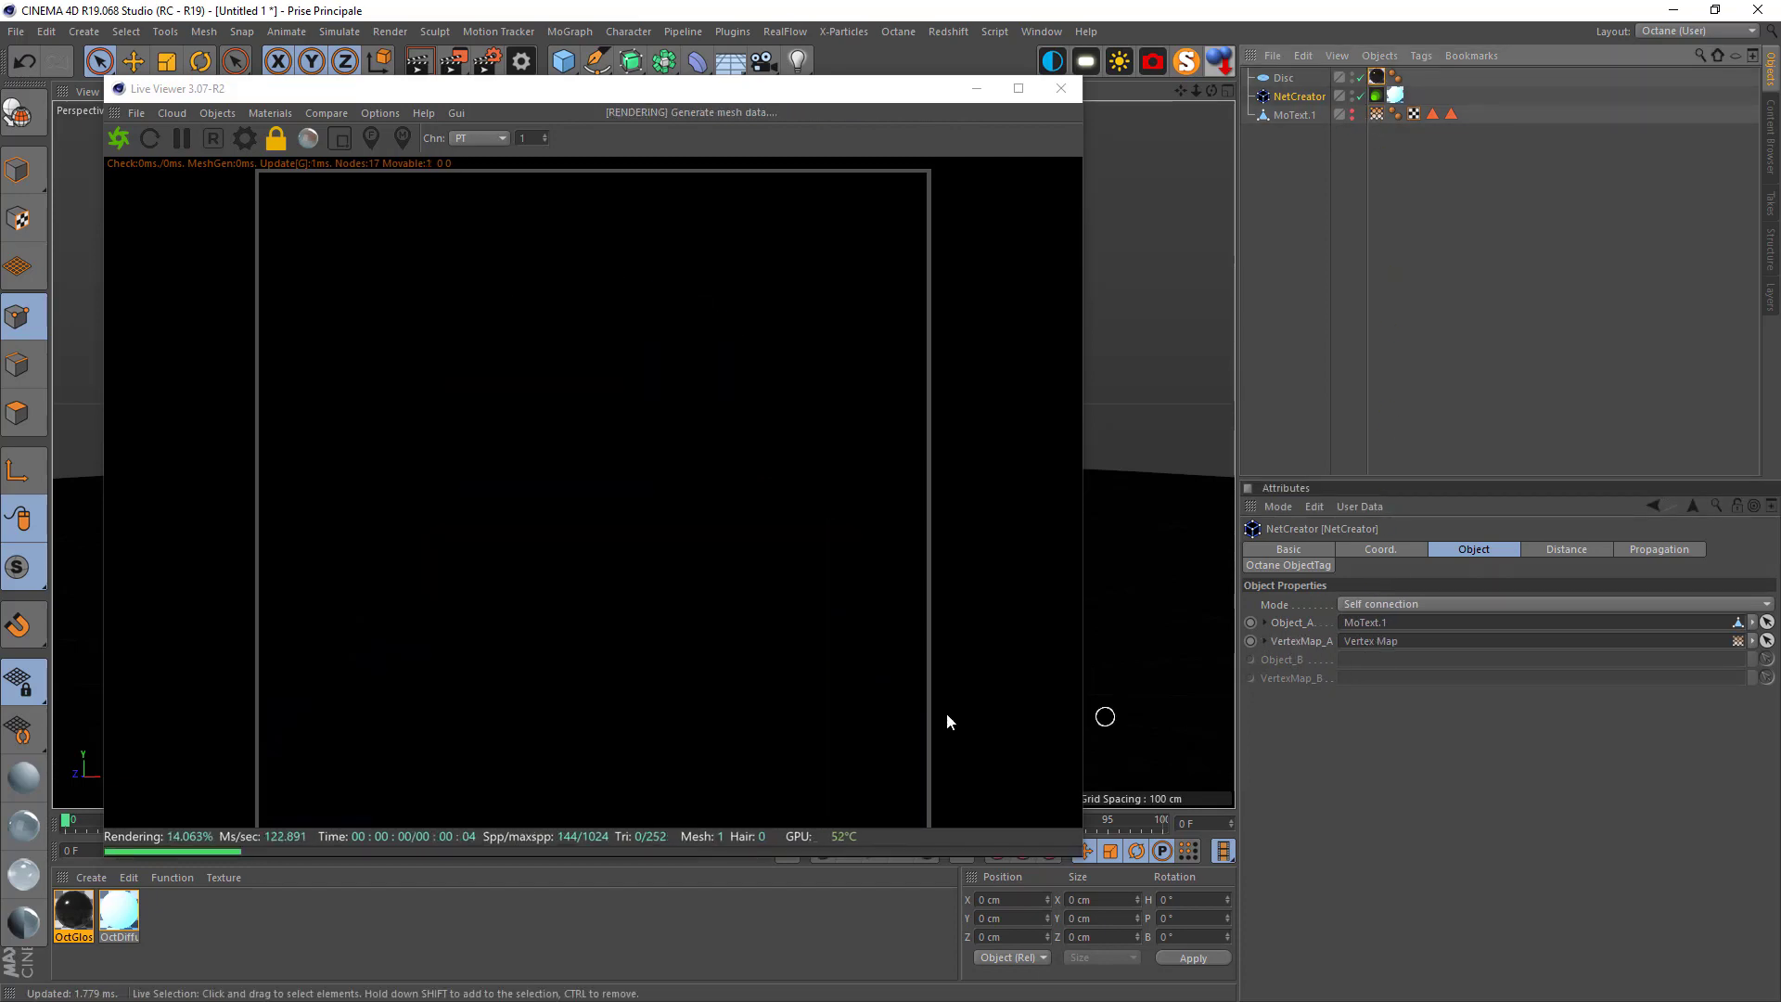
mouse_move(866, 105)
mouse_down()
mouse_move(1155, 57)
mouse_move(1592, 573)
mouse_up()
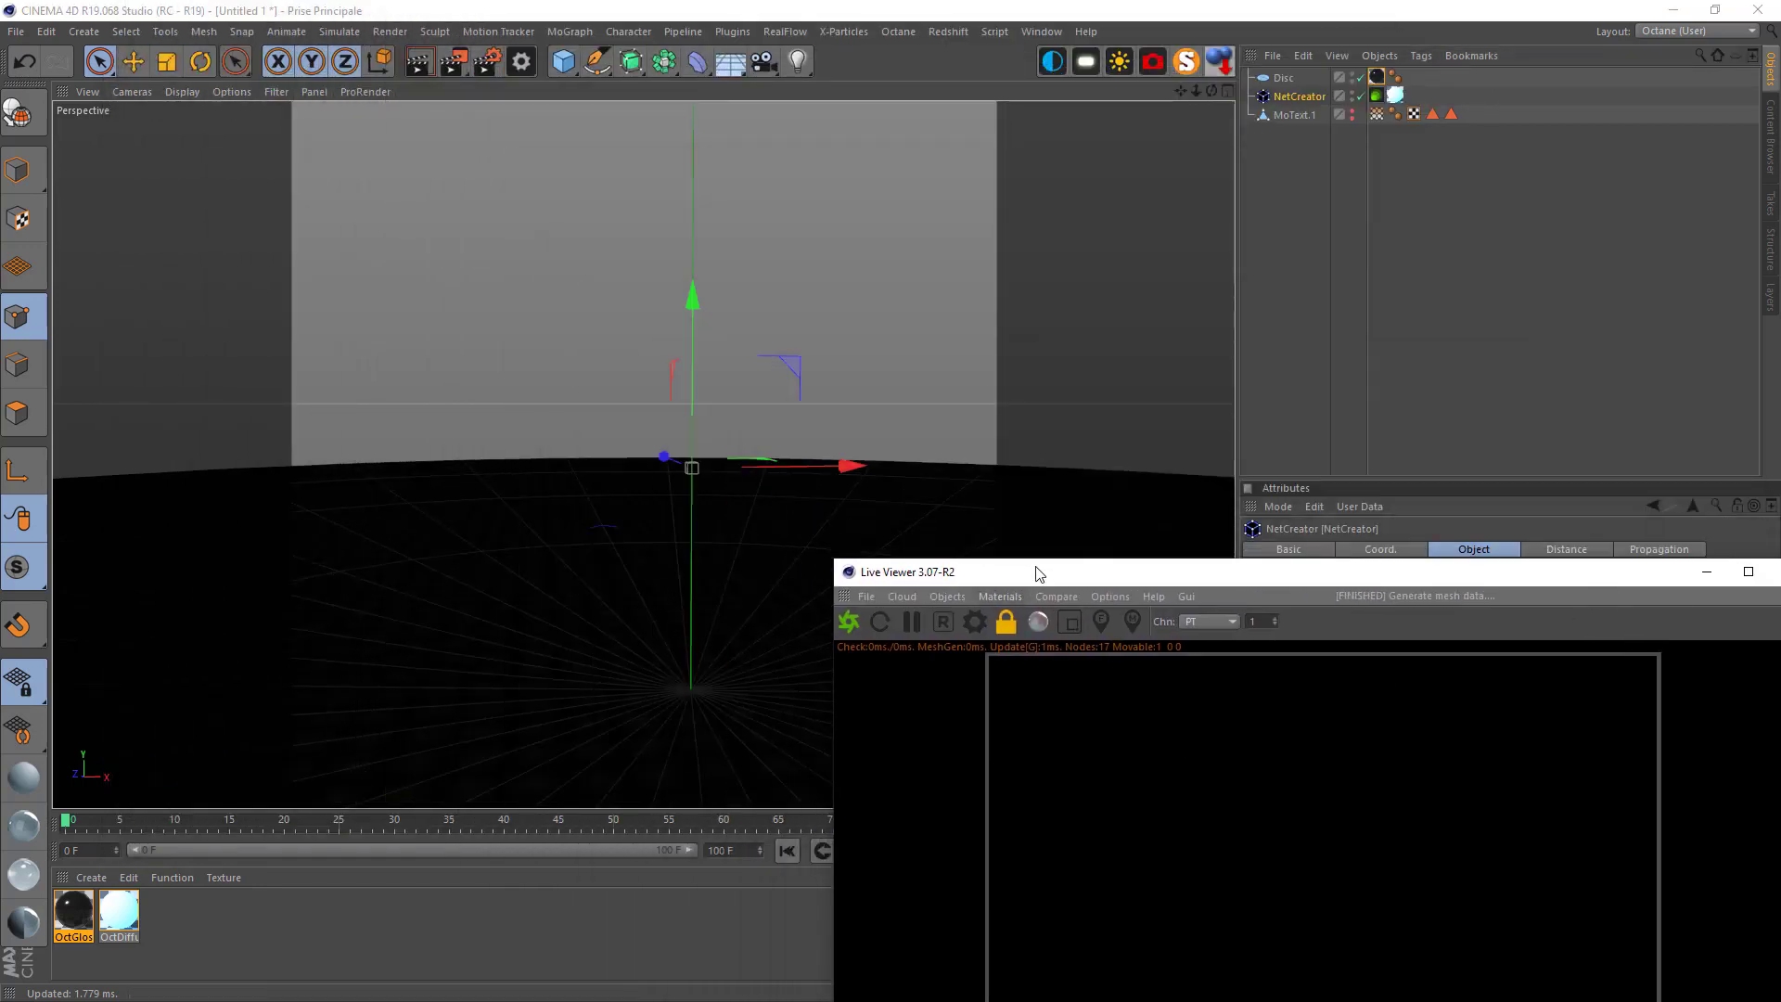
drag(1015, 573, 1030, 402)
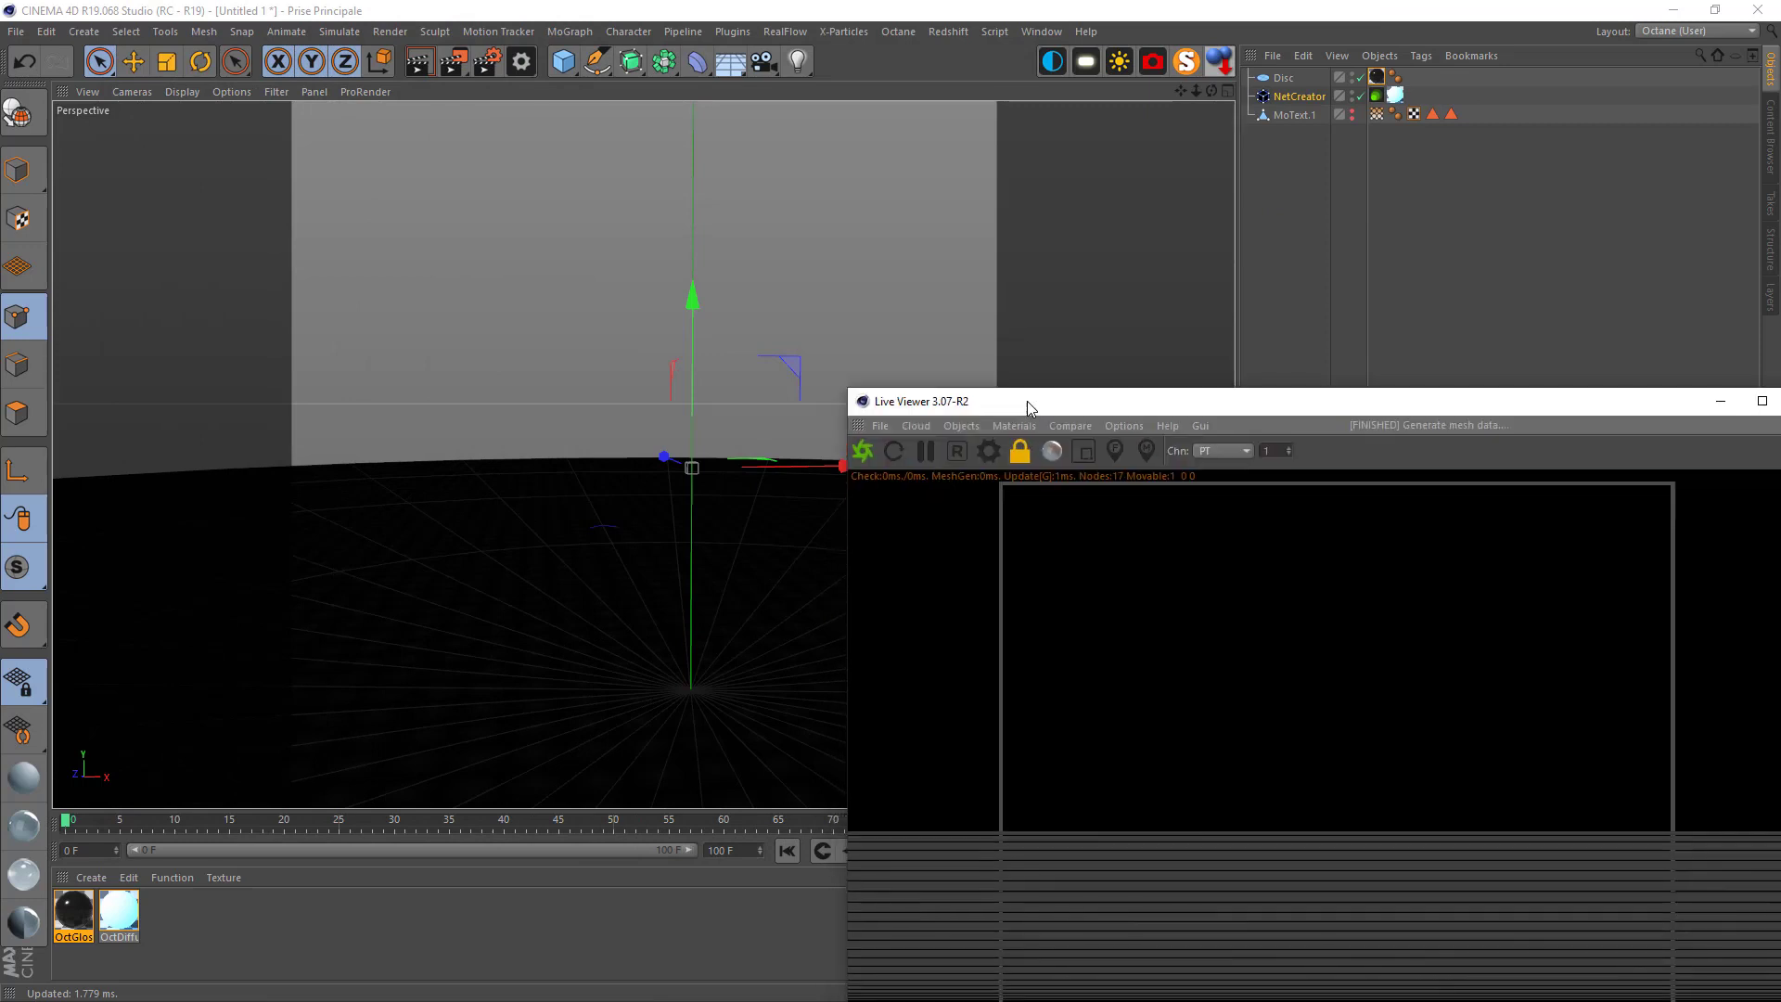
Show MoText.1, select its first tag, and orbit to a side-on view
click(1351, 106)
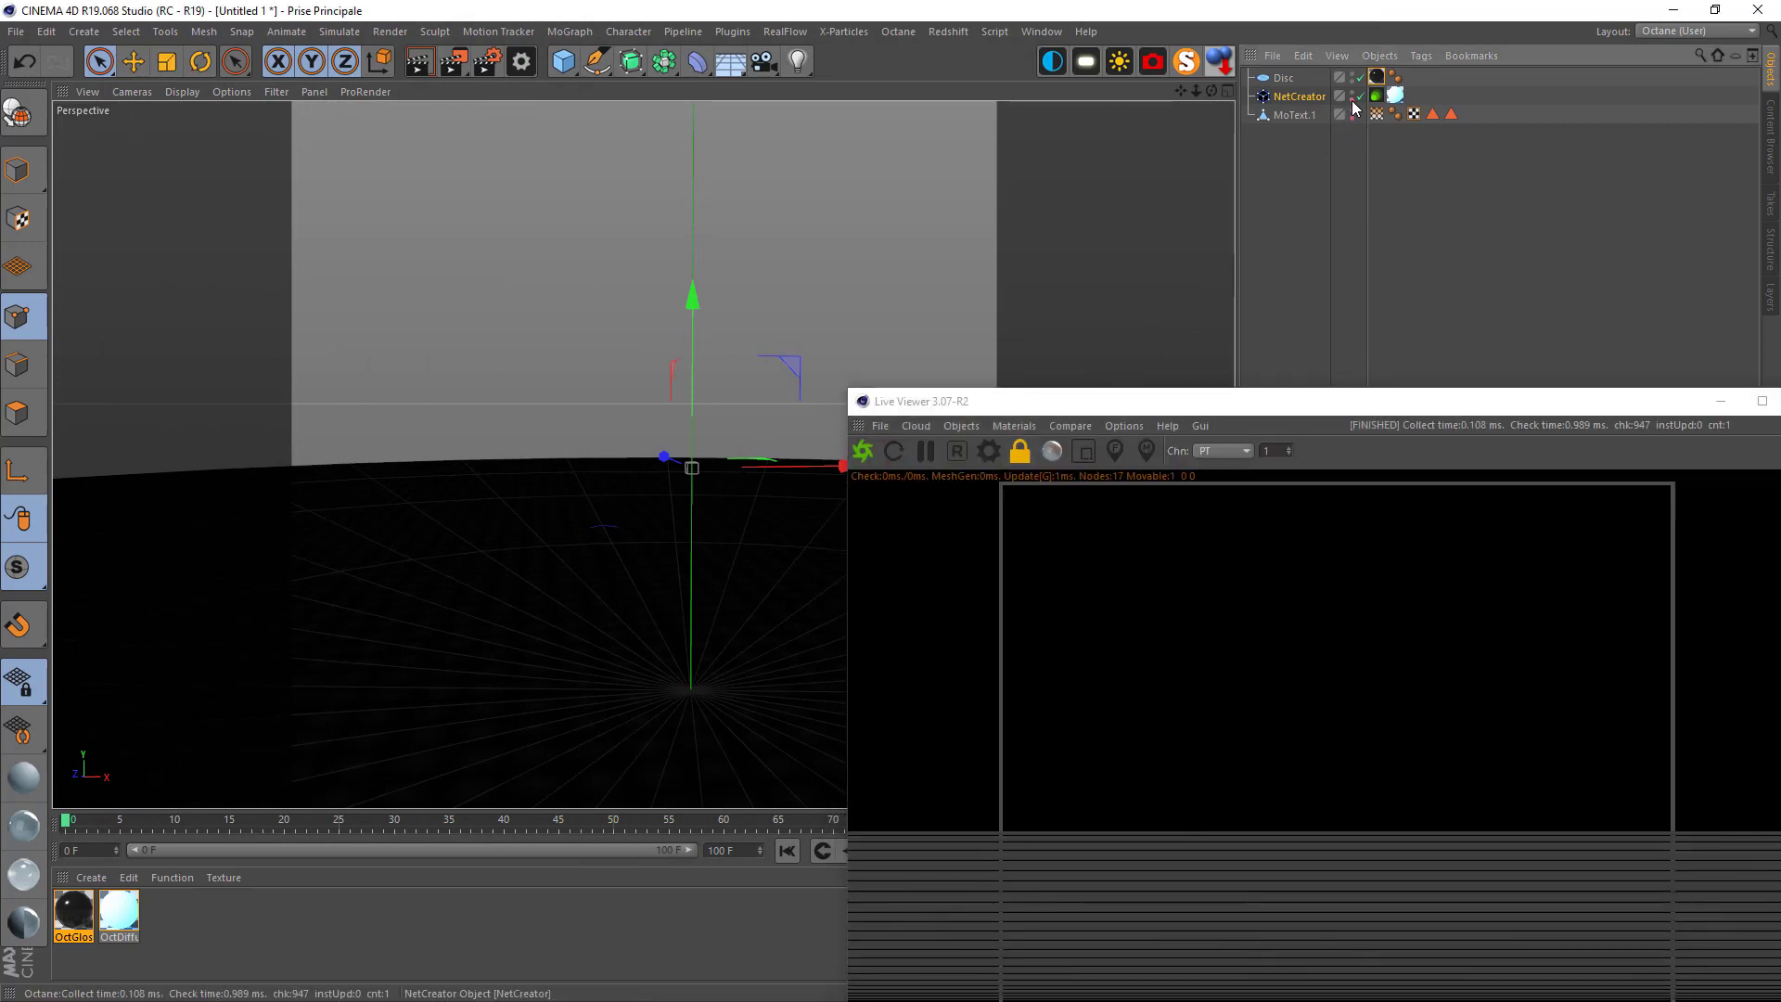
click(1351, 114)
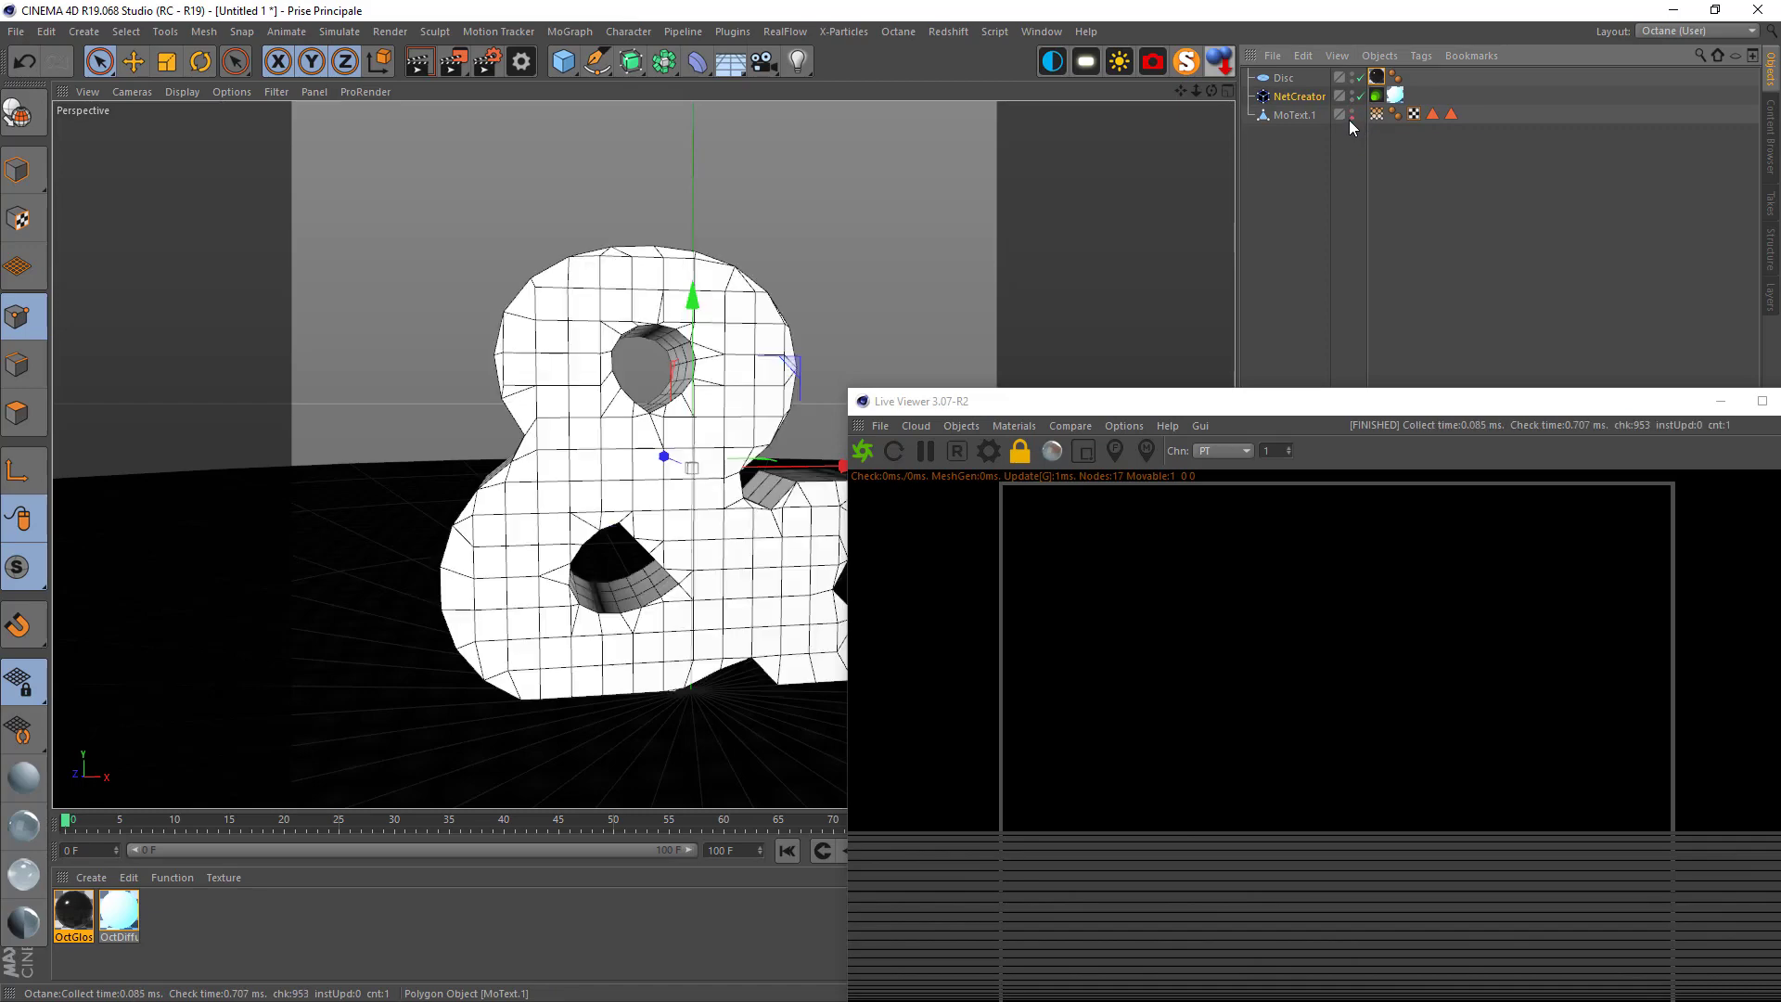
click(1379, 114)
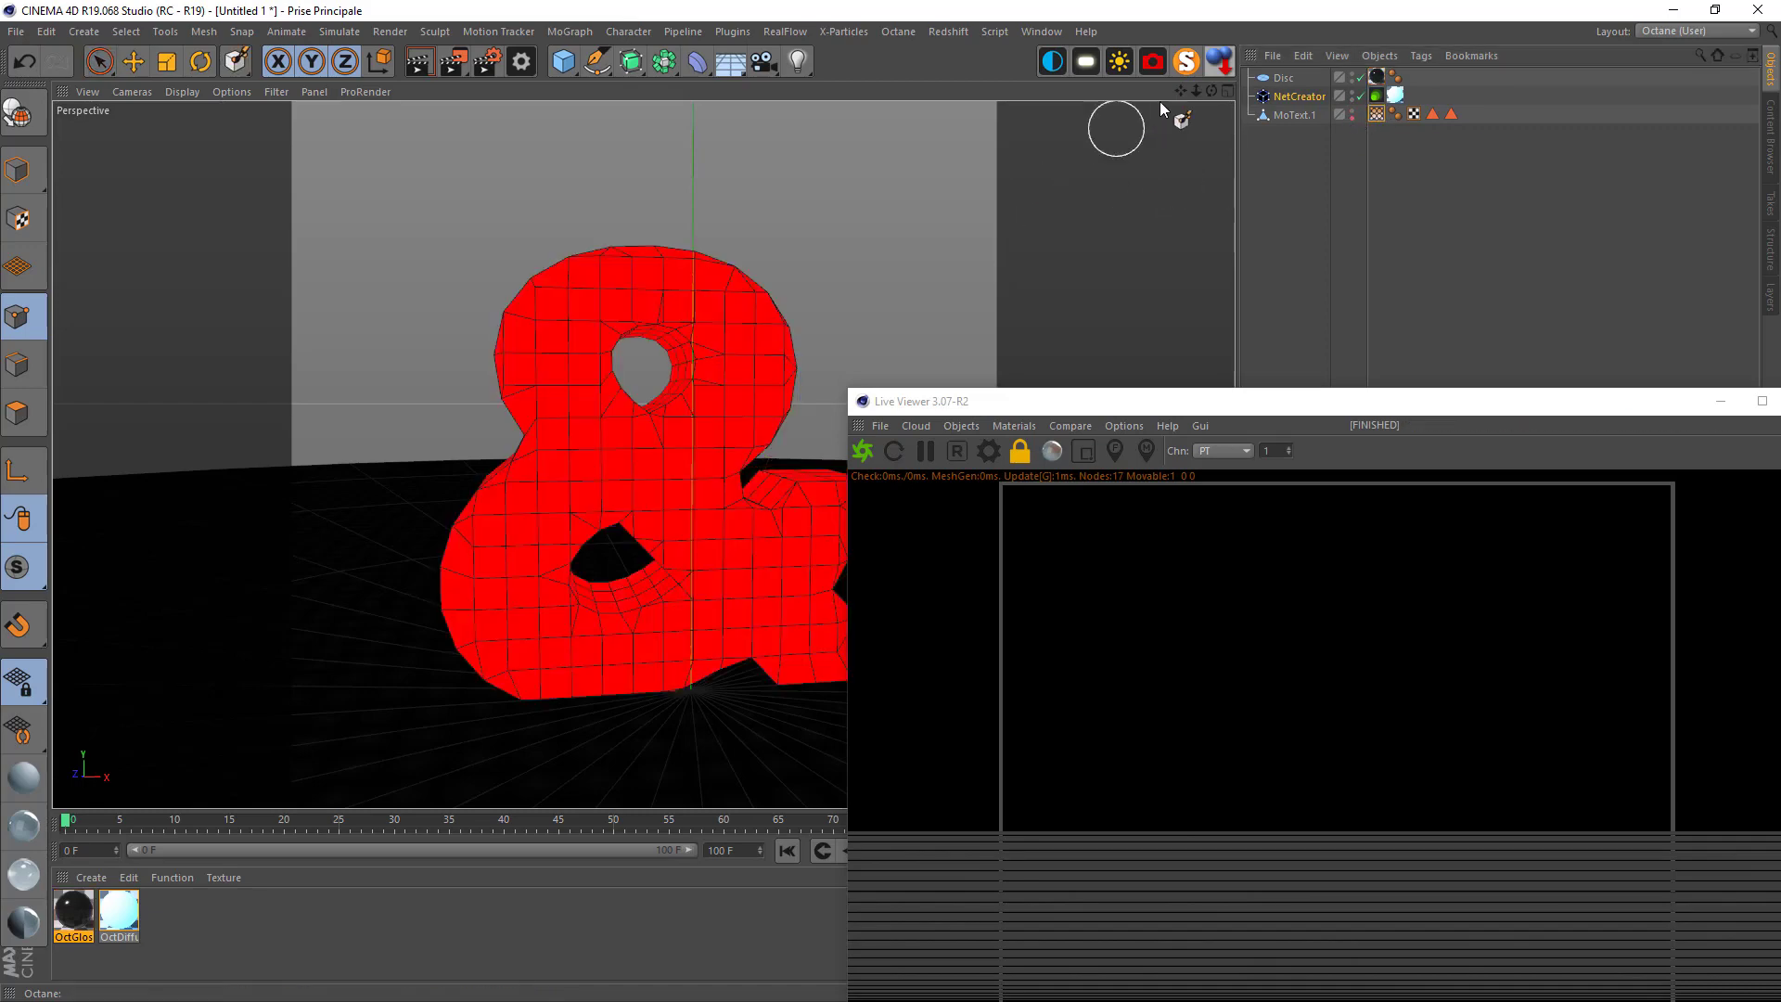
drag(1207, 92, 934, 491)
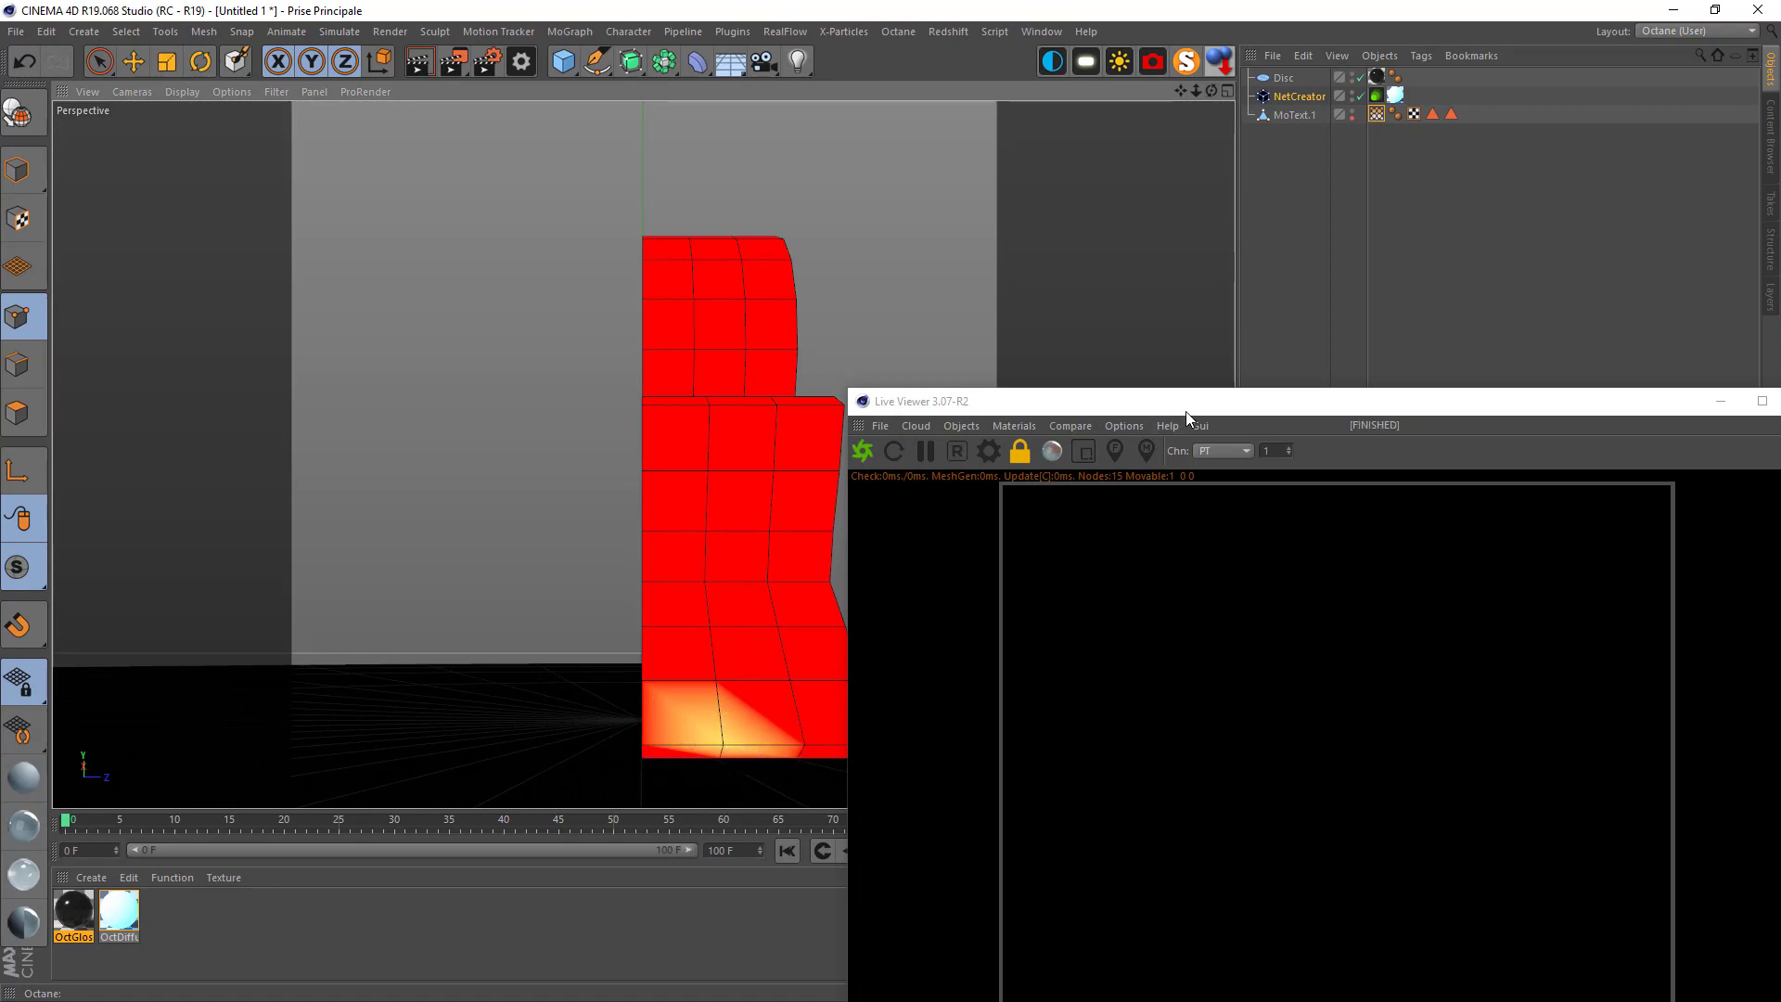
drag(1185, 402, 1047, 225)
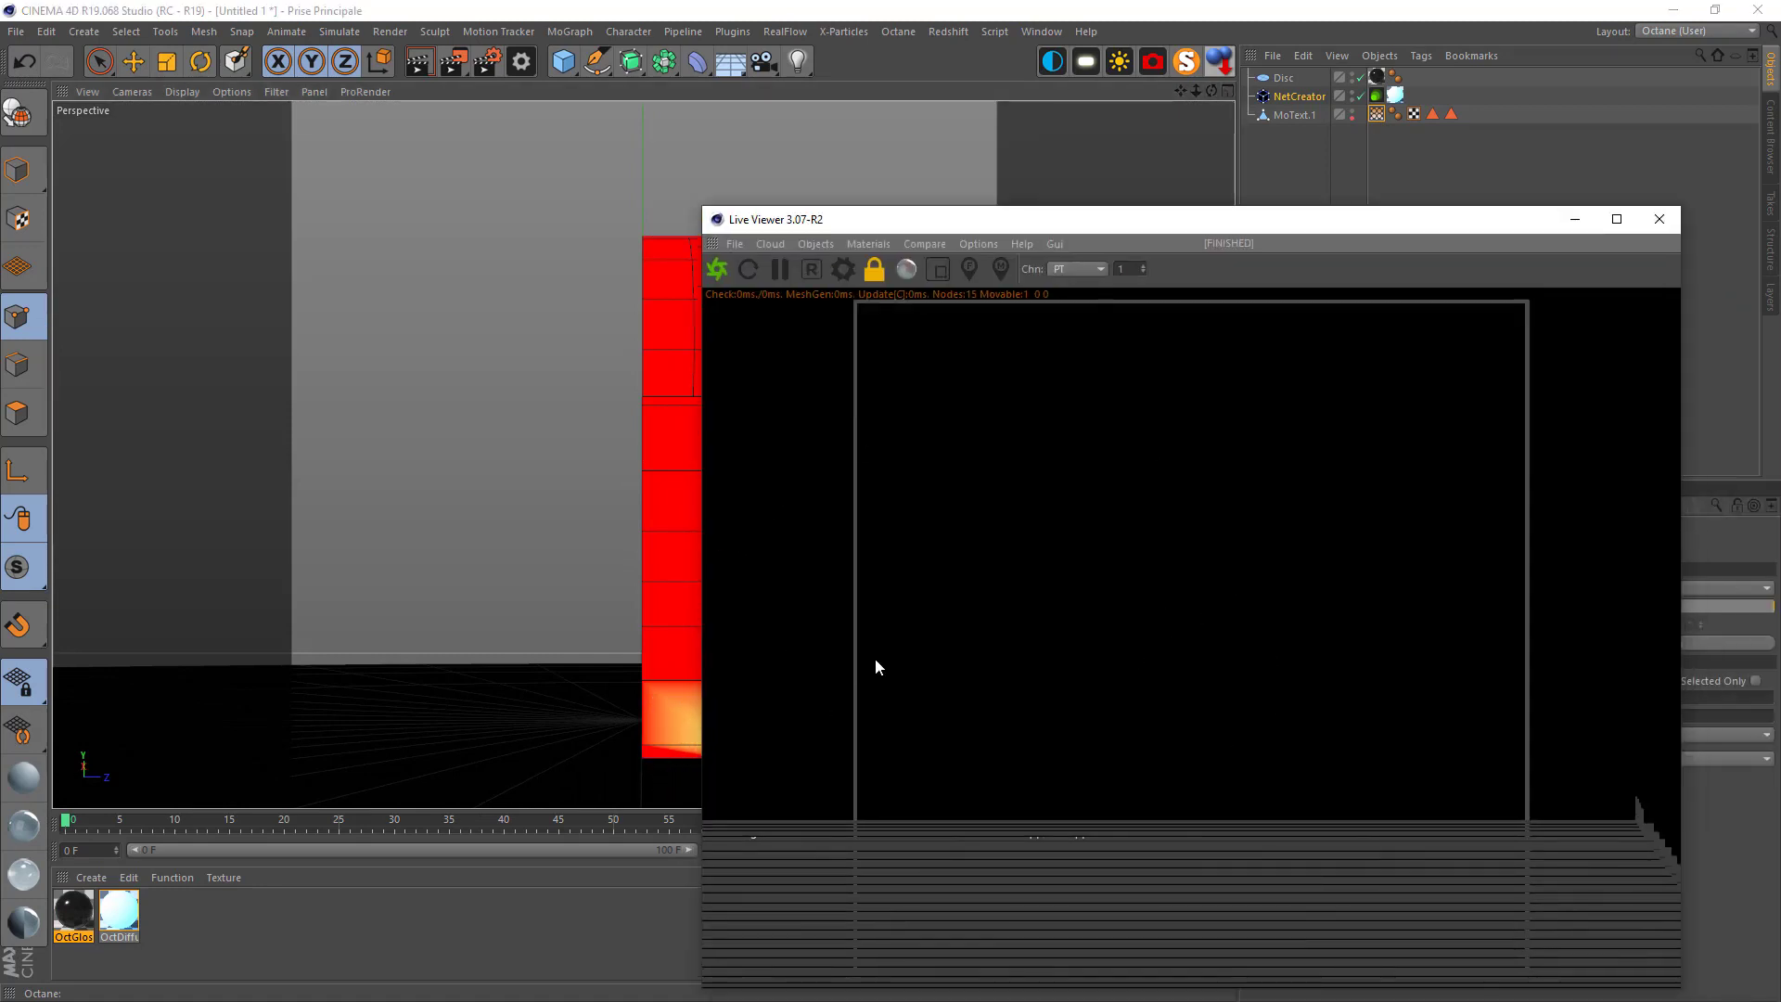
drag(1217, 222, 1324, 348)
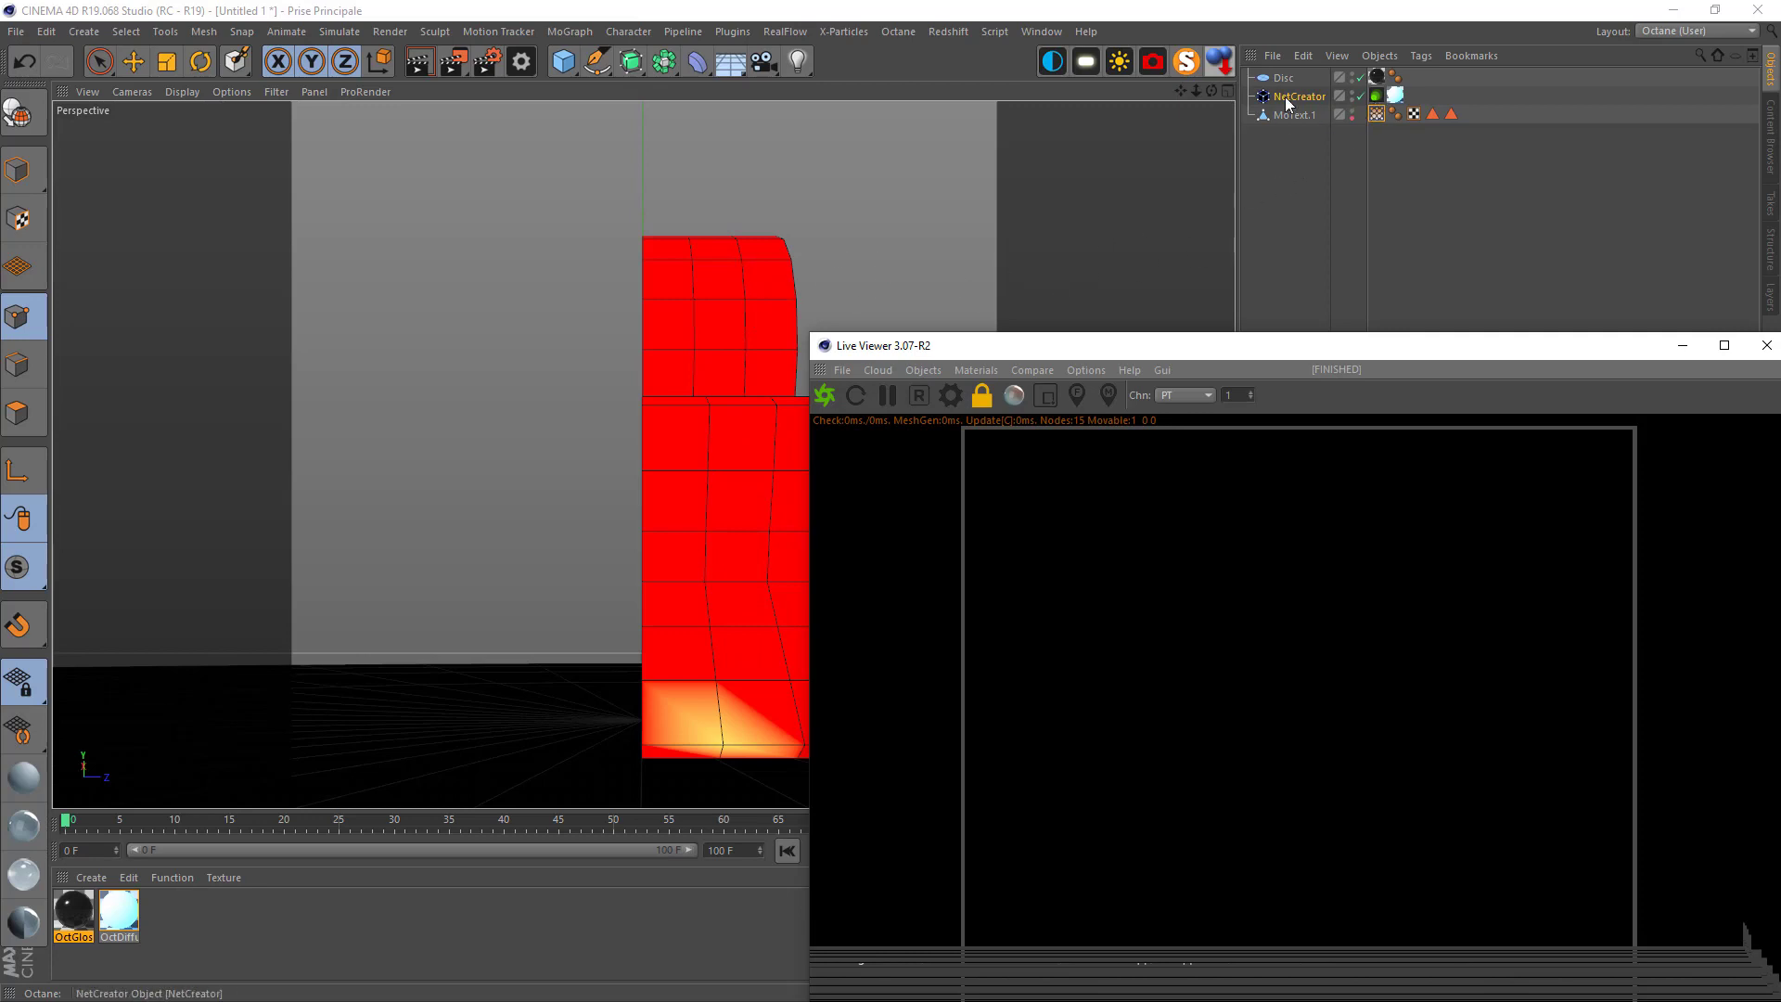
Enable NetCreator propagation with Turbulence
click(1307, 305)
drag(1311, 344, 578, 234)
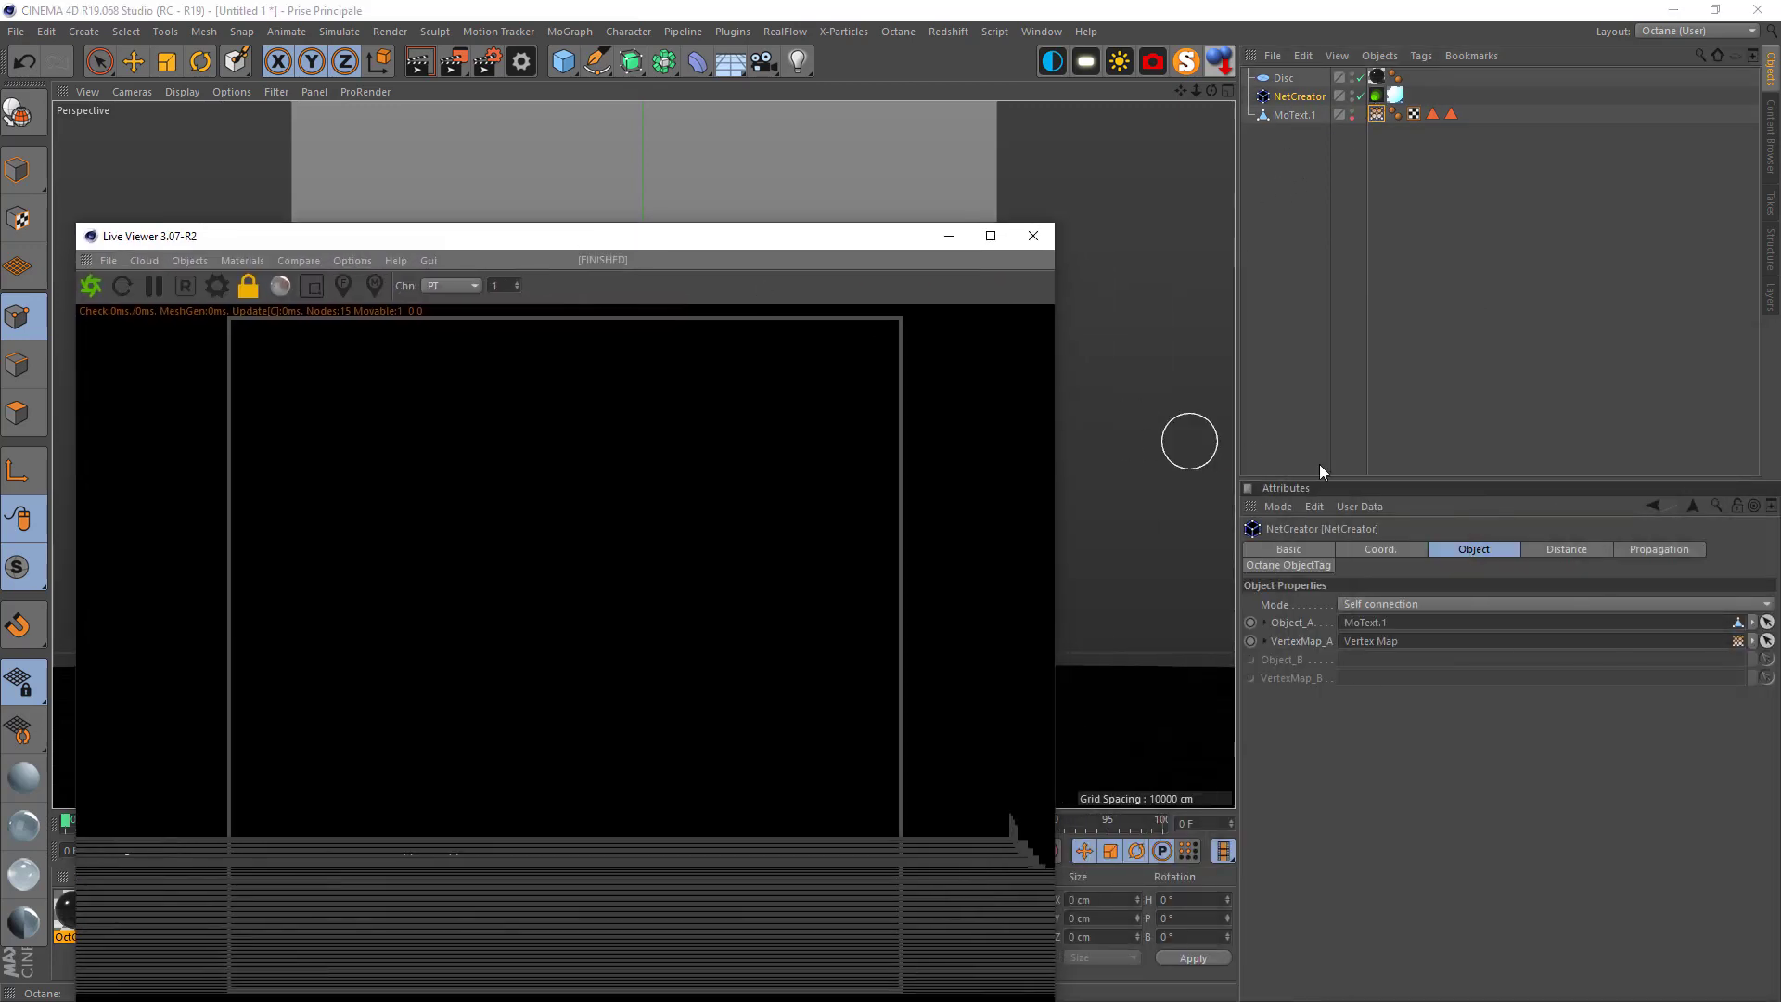
click(1669, 550)
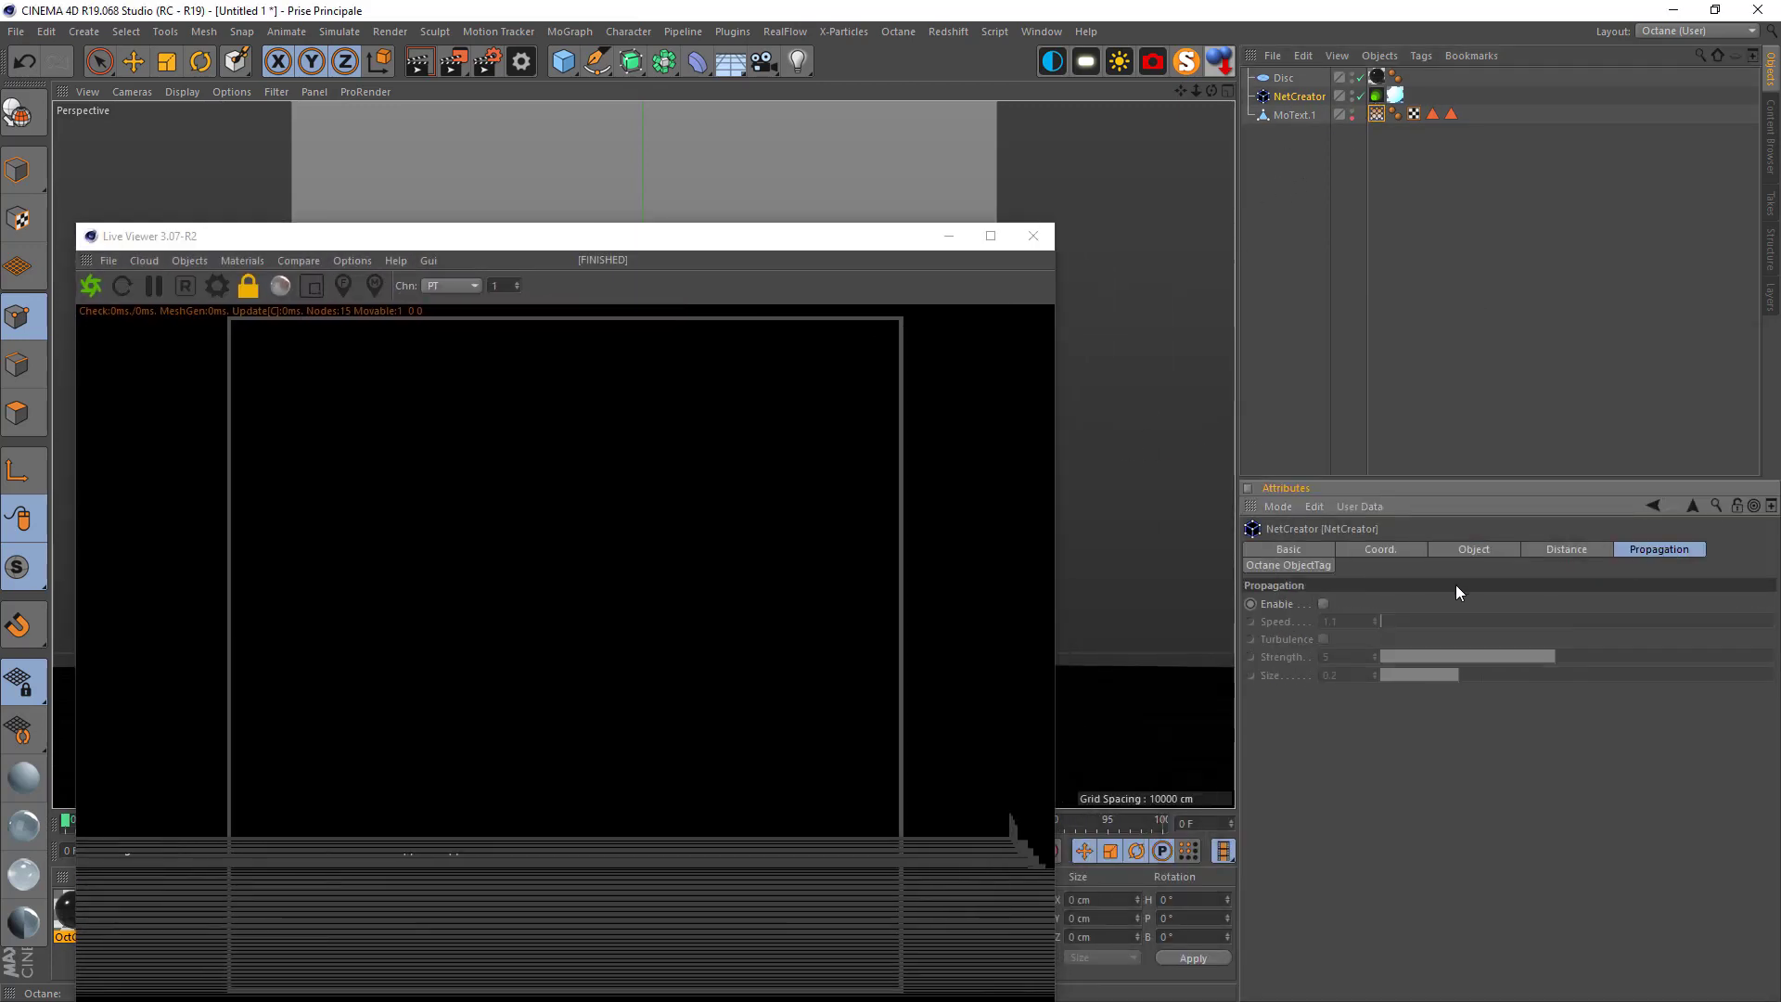
click(1323, 602)
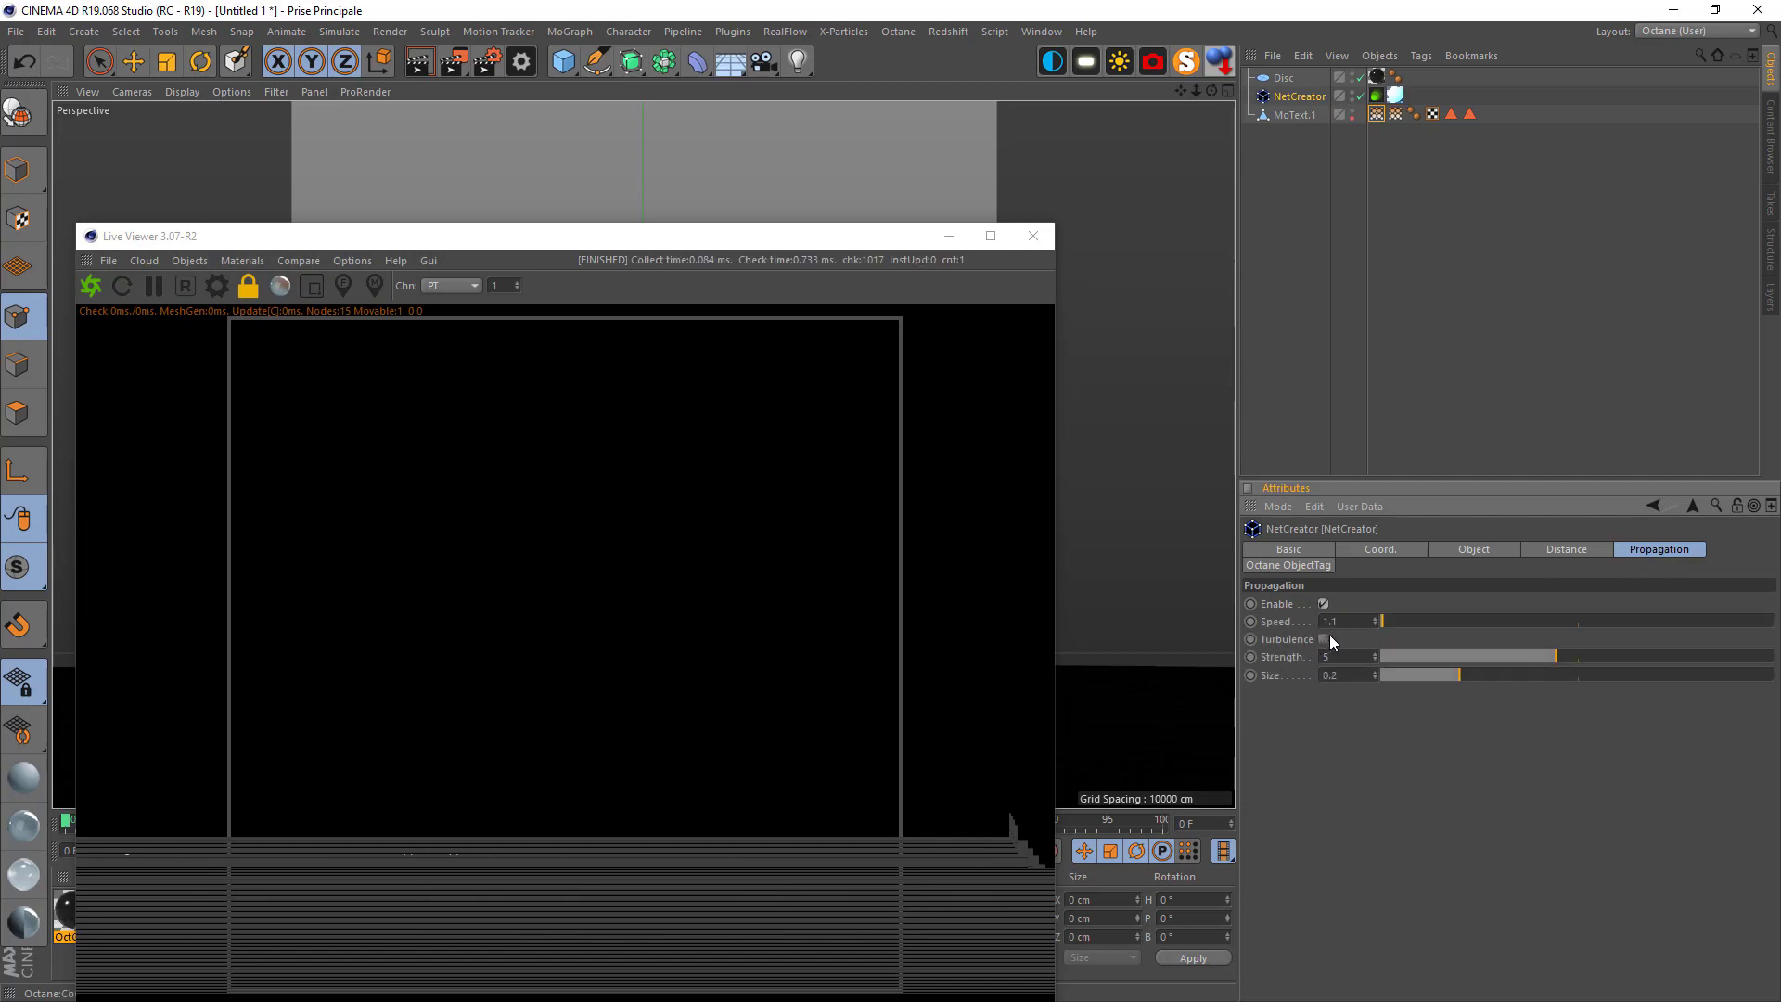
click(1323, 639)
Hide the solid MoText.1 mesh, play then stop the animation, and zoom out
drag(794, 237, 1604, 258)
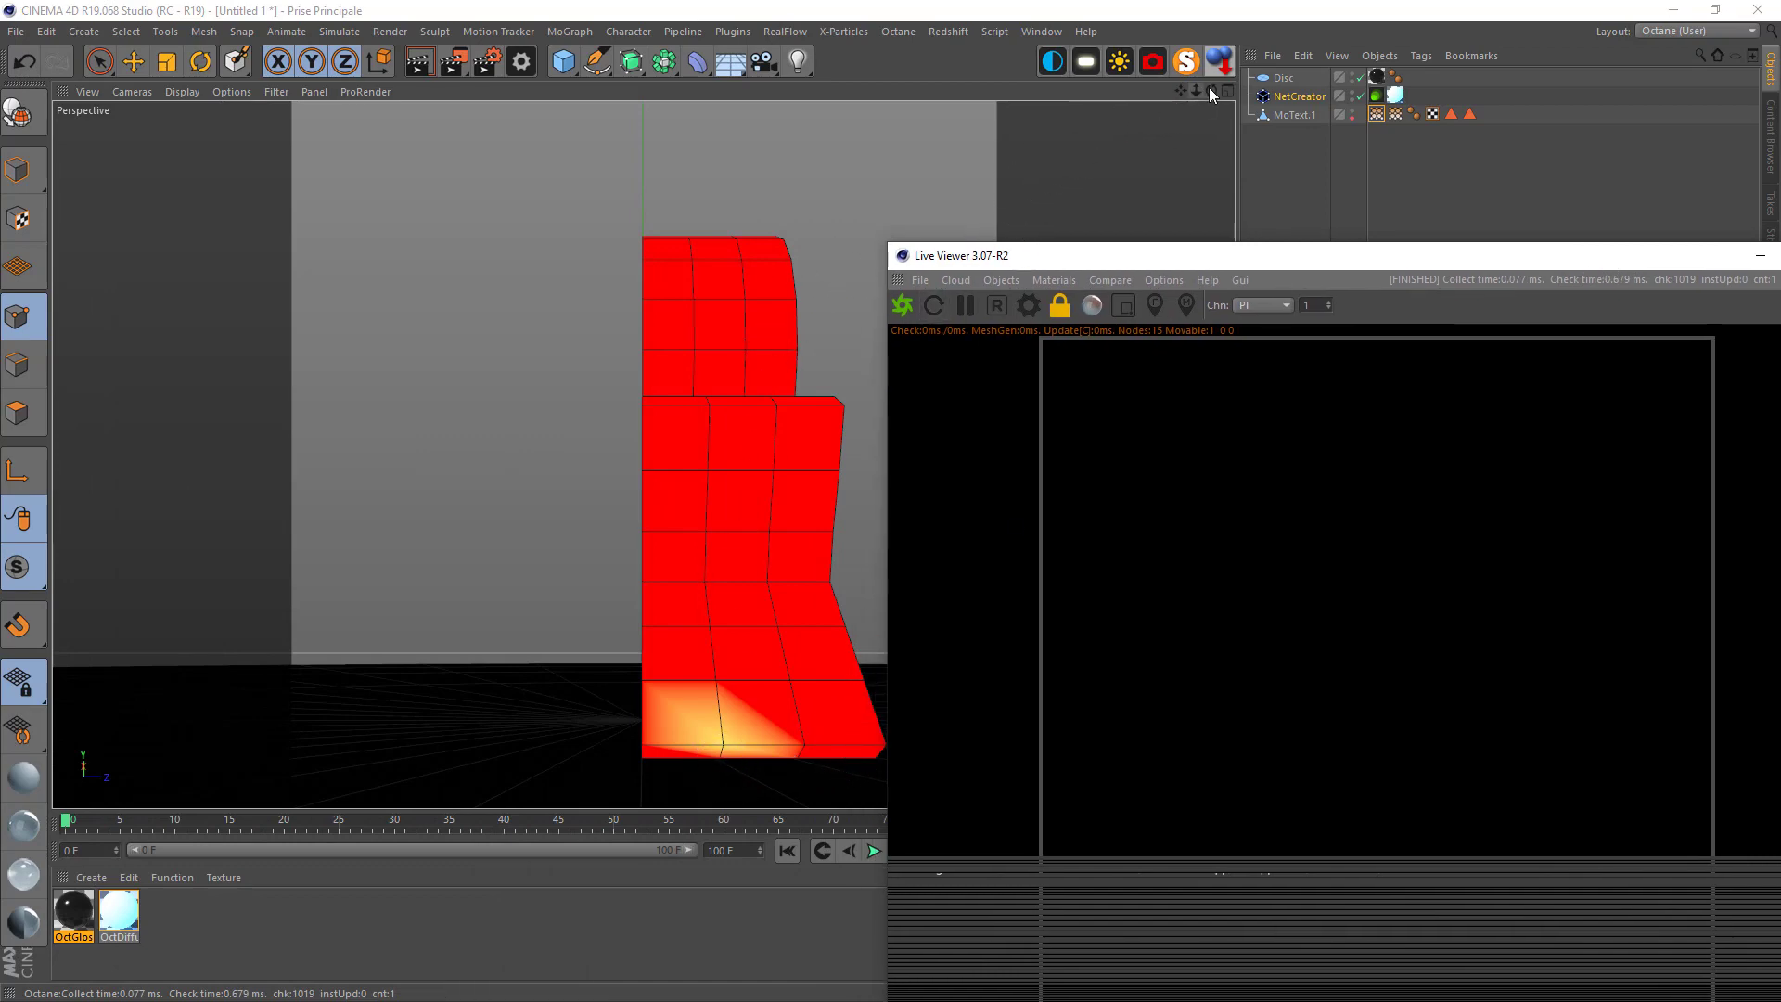
drag(1208, 92, 1213, 90)
alt+drag(643, 456, 417, 417)
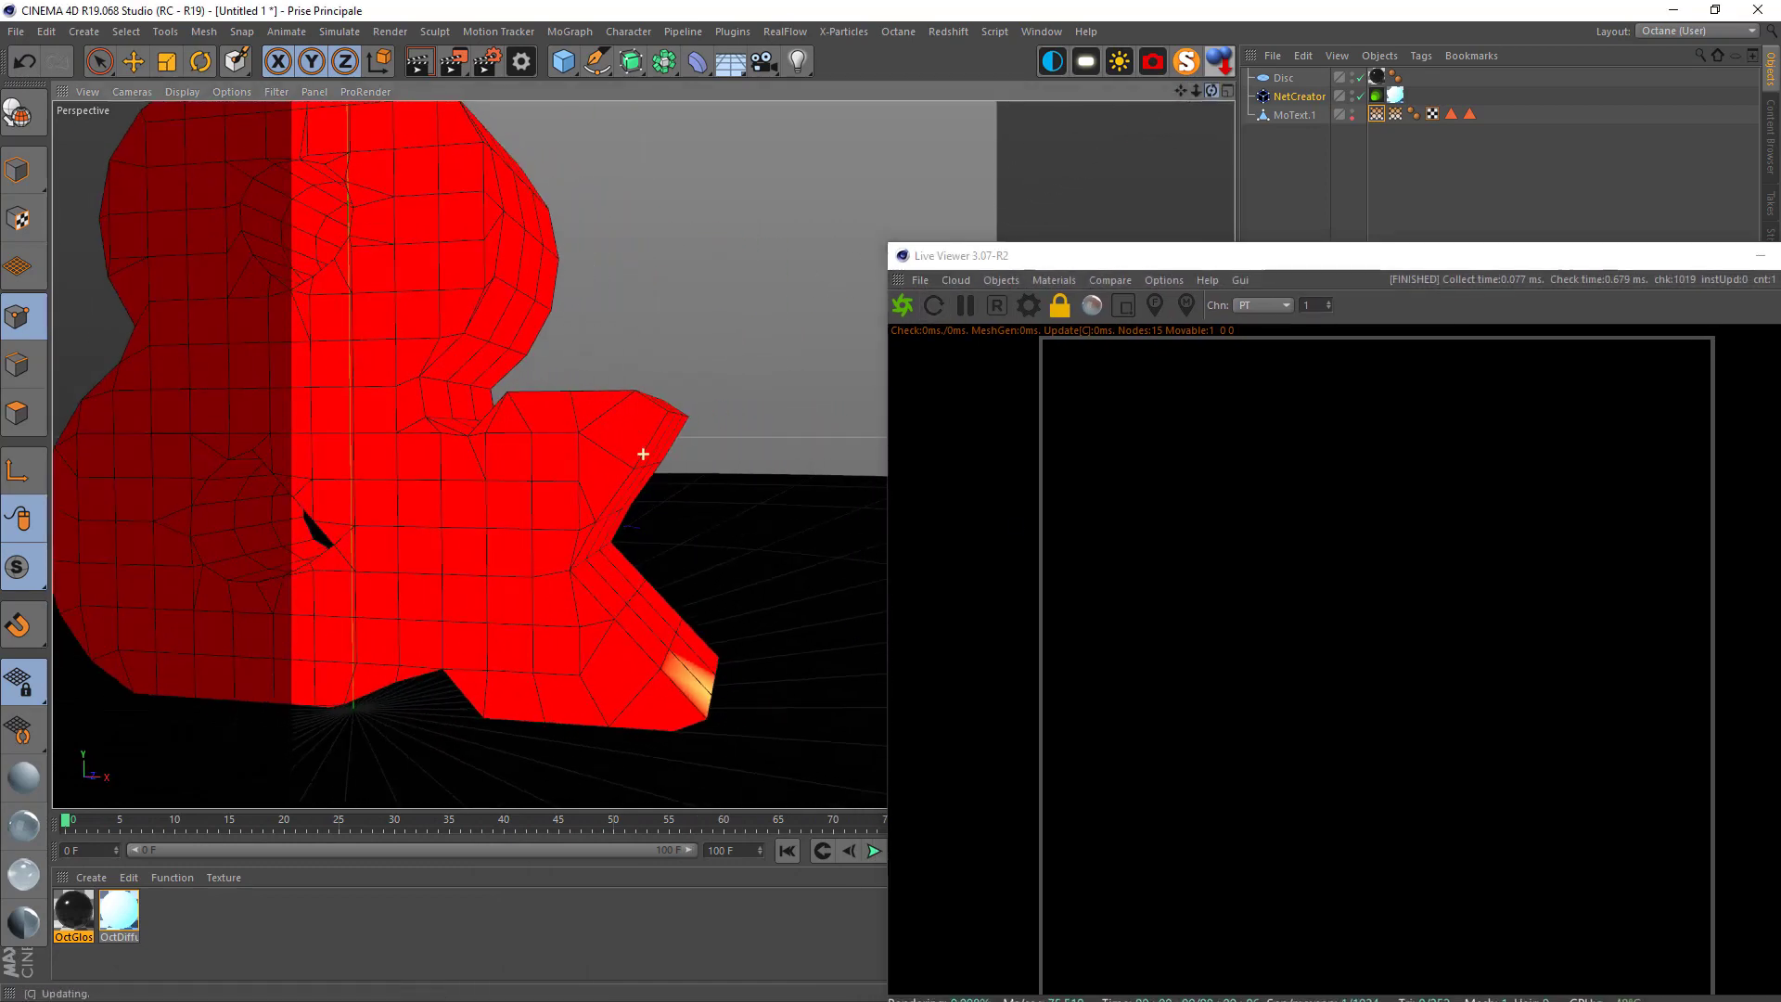
click(1357, 115)
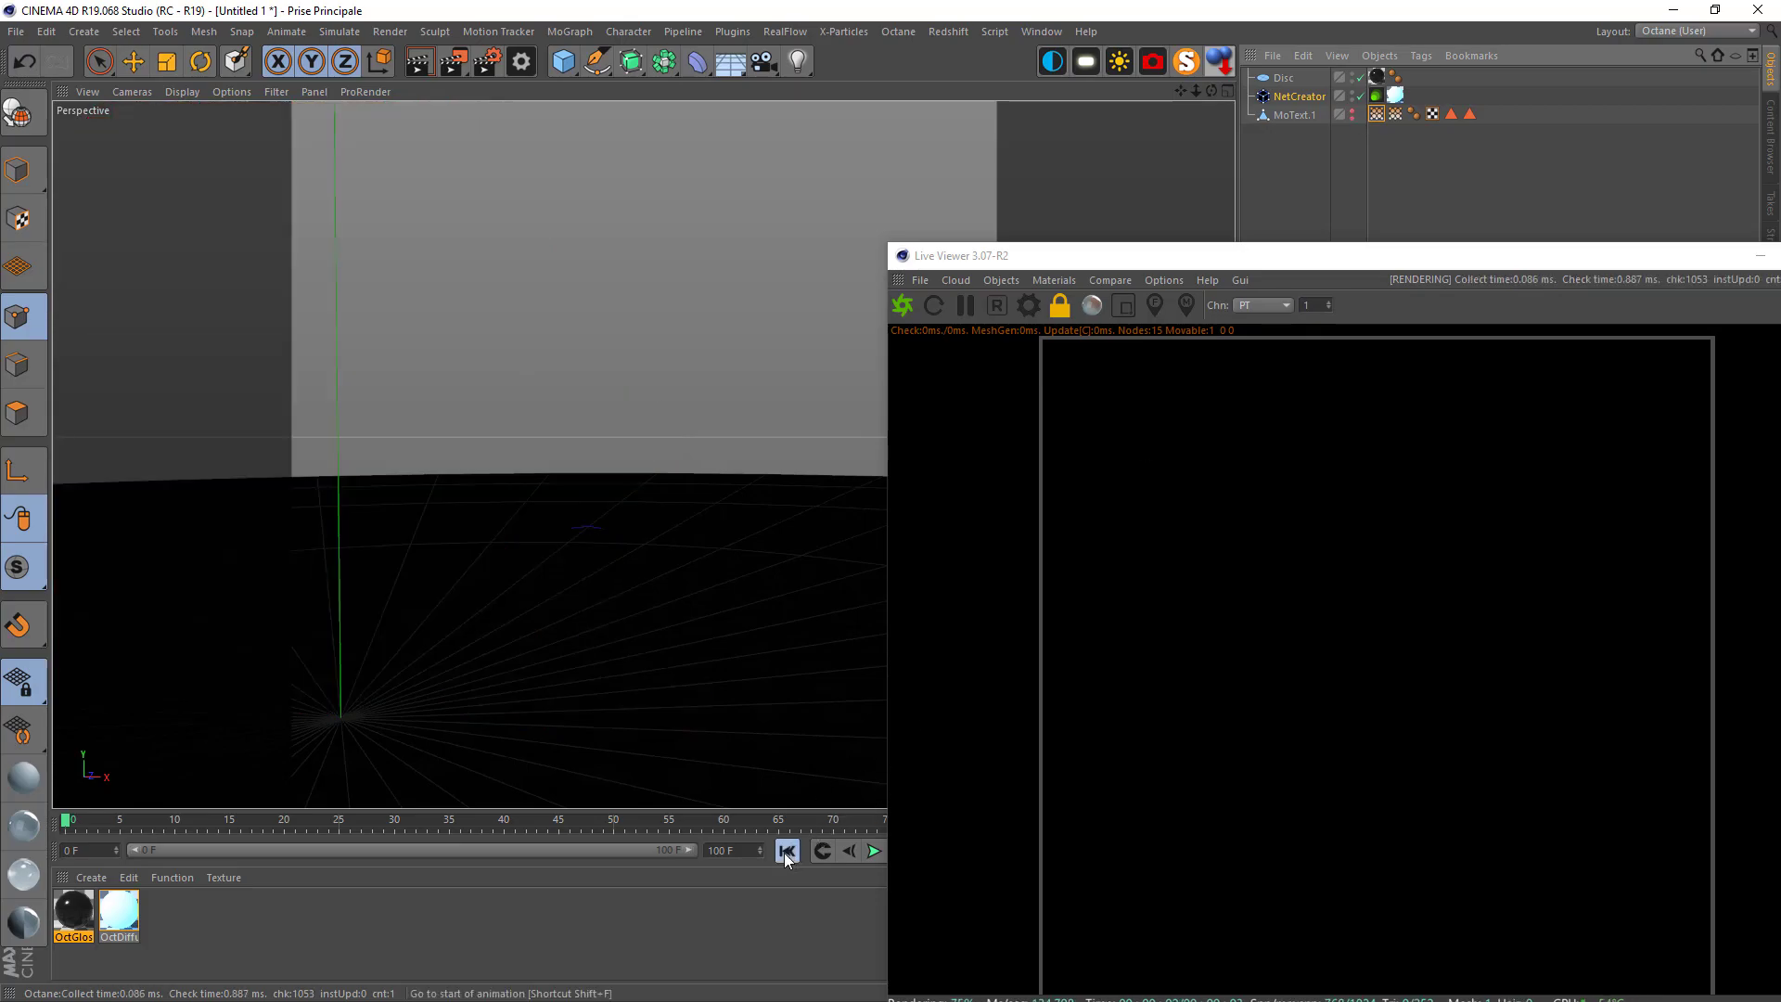
click(872, 851)
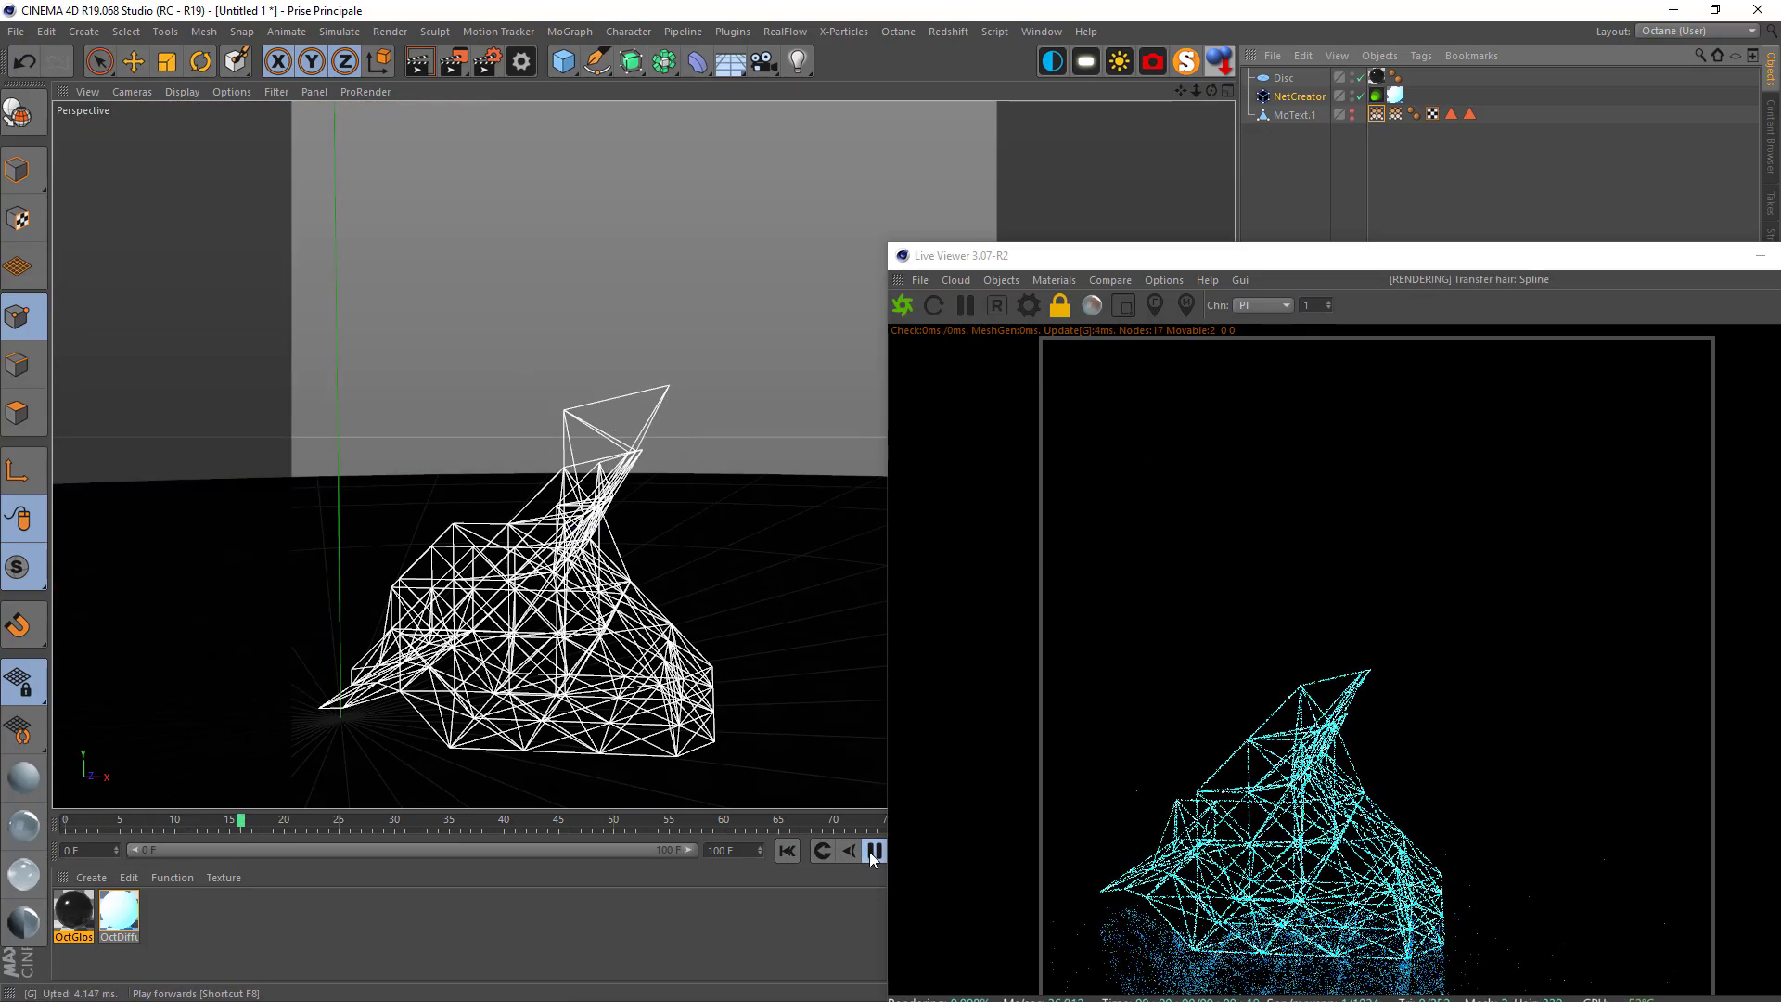
click(873, 850)
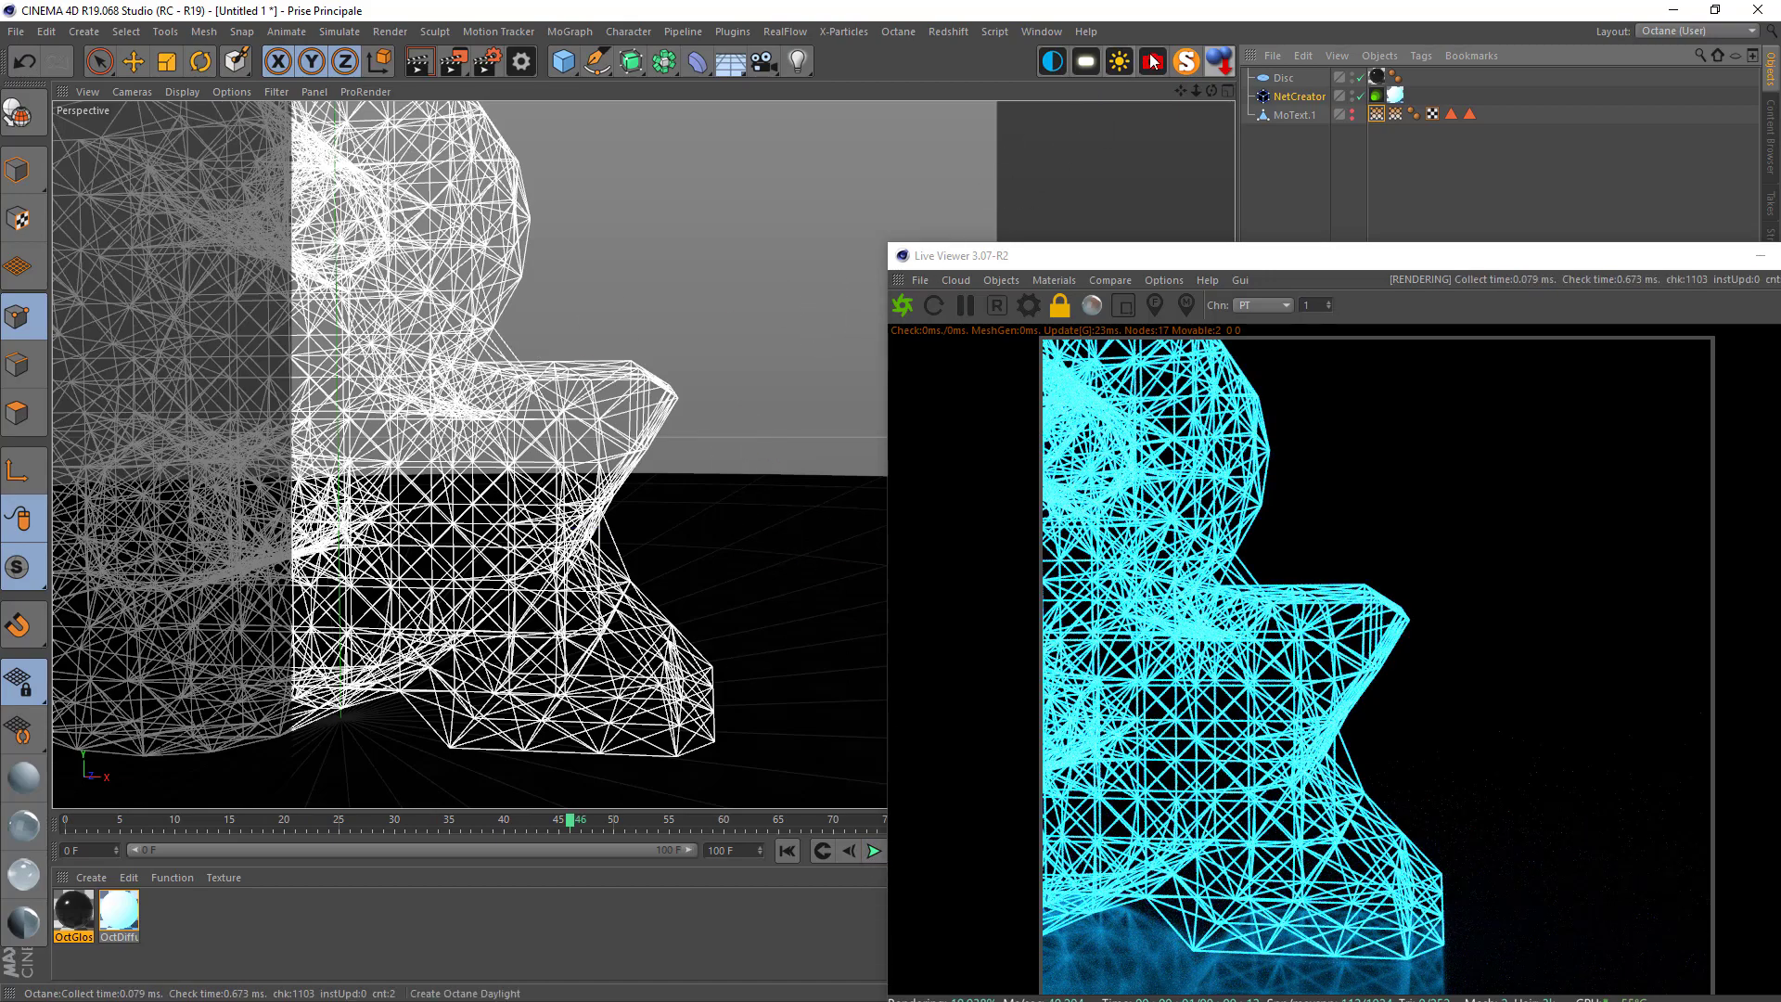
drag(1207, 97, 1182, 92)
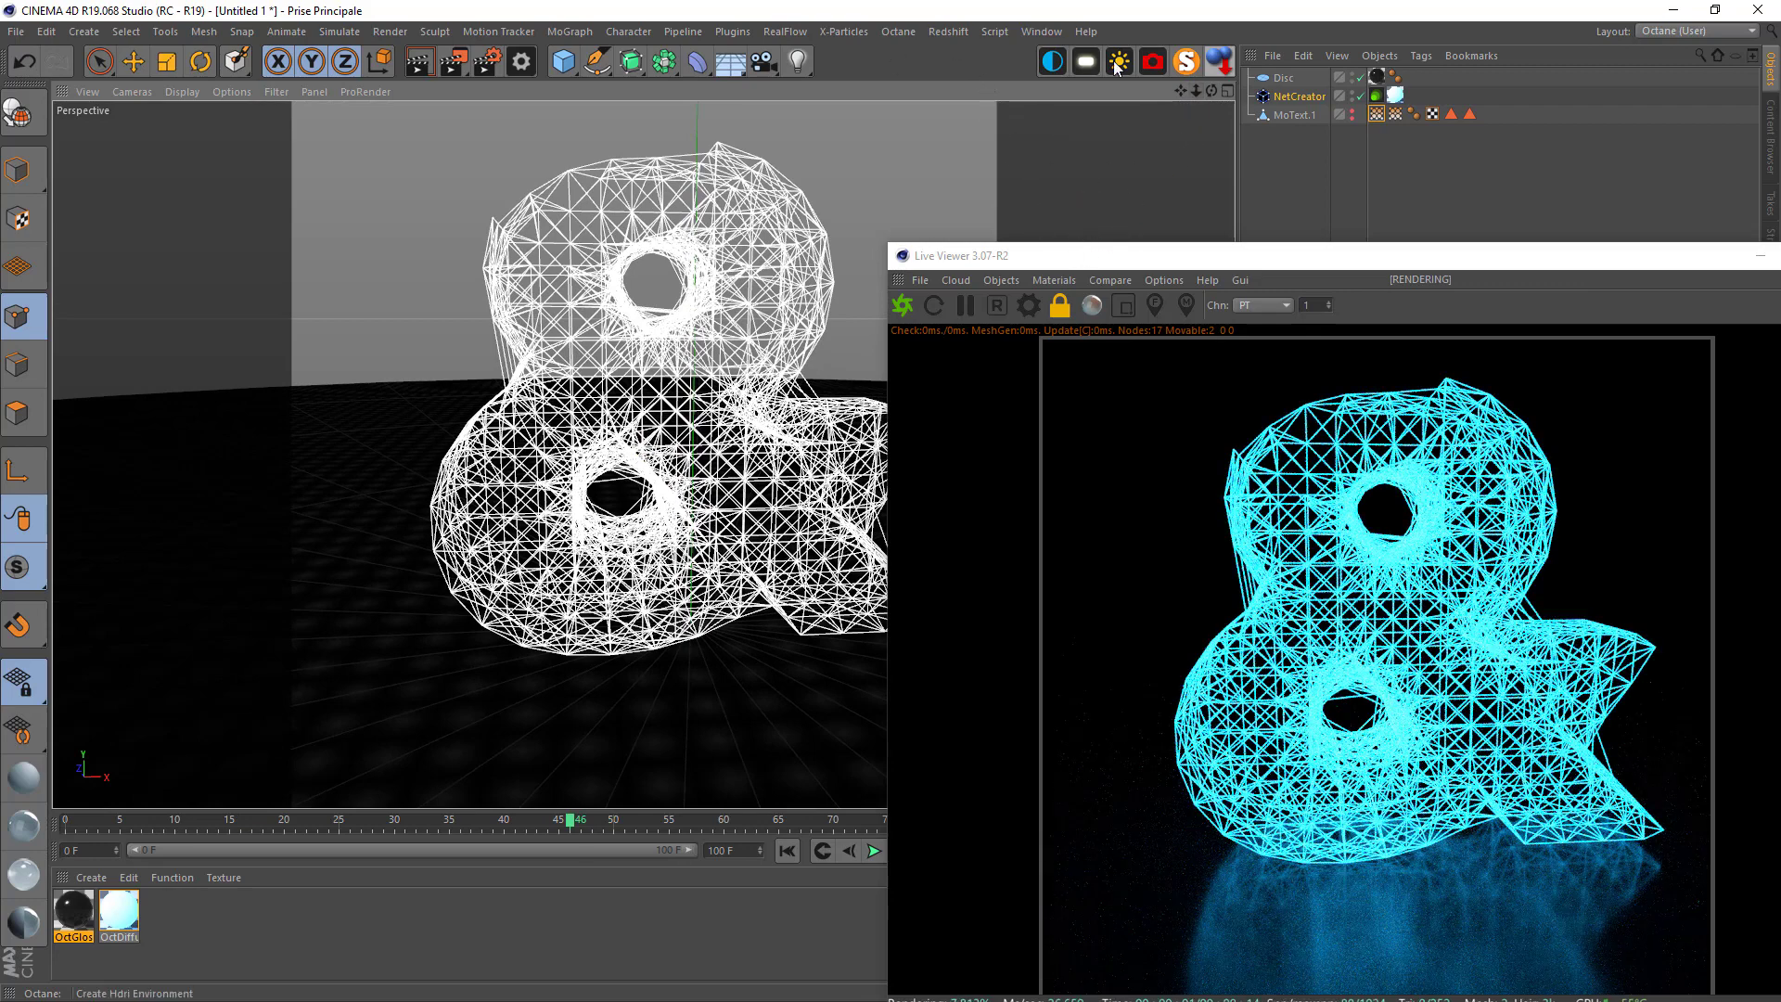
Add an Octane camera to the scene and reposition the live render preview
click(1151, 61)
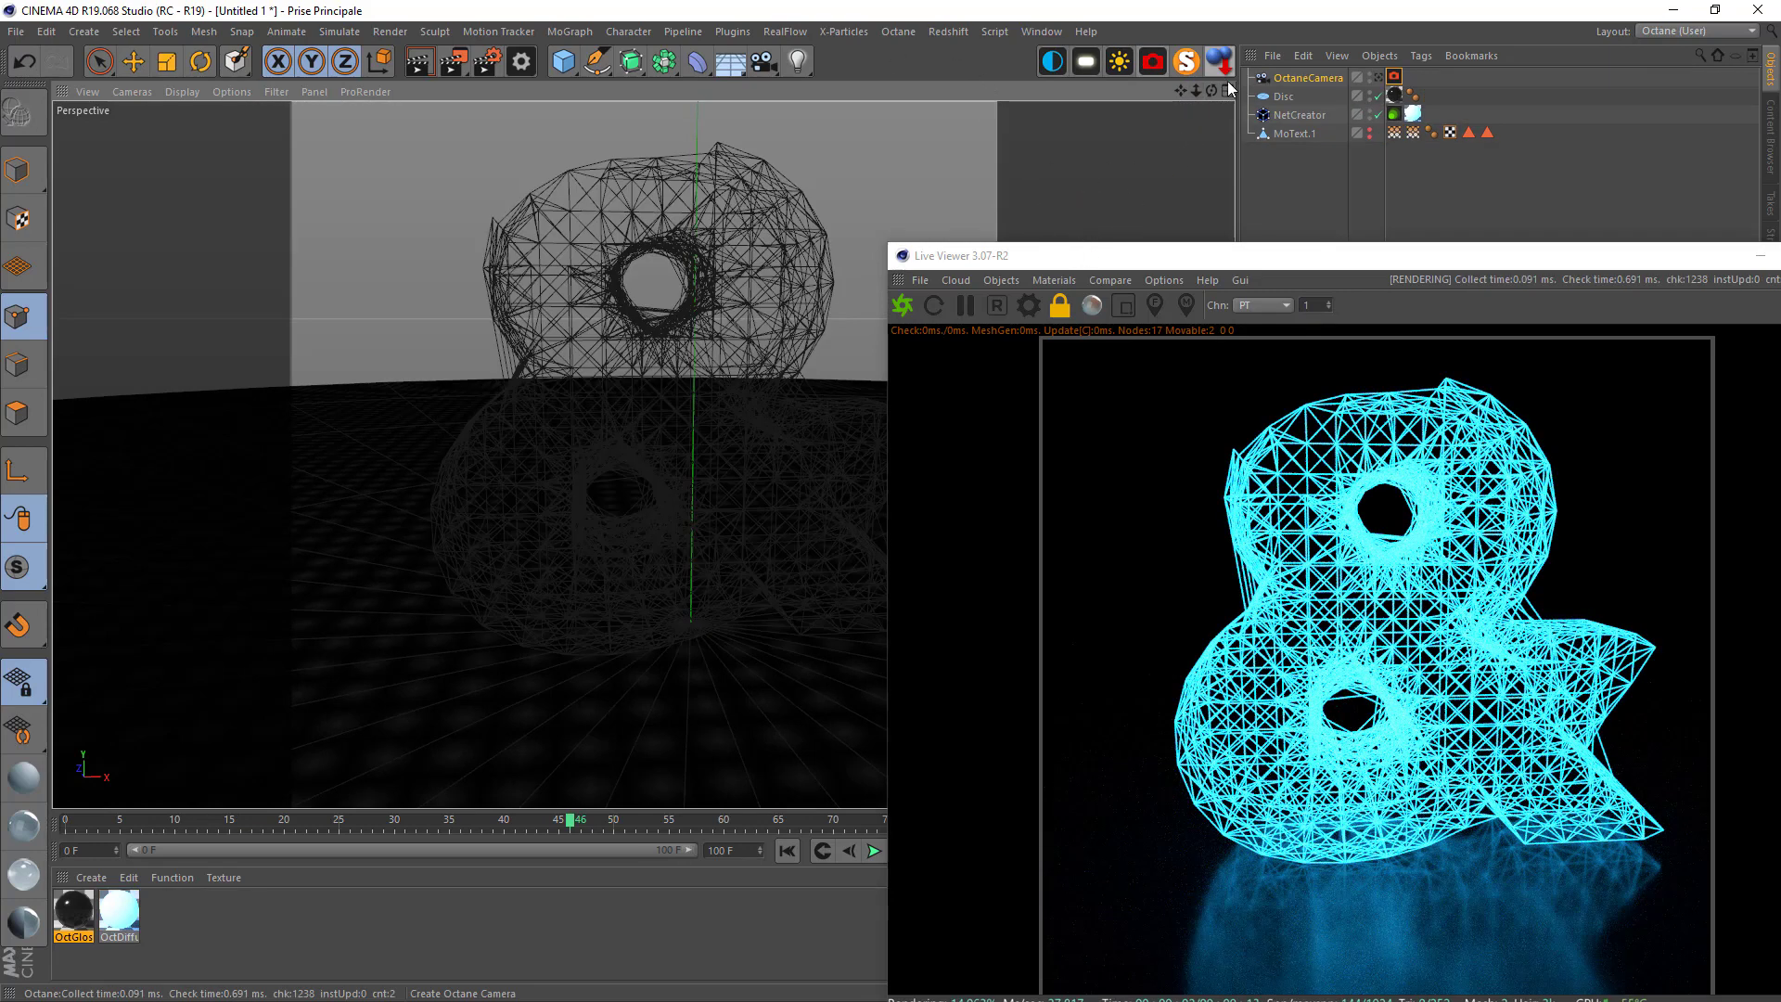
click(1393, 77)
mouse_move(1350, 256)
mouse_down()
mouse_move(1128, 270)
mouse_move(8, 195)
mouse_up()
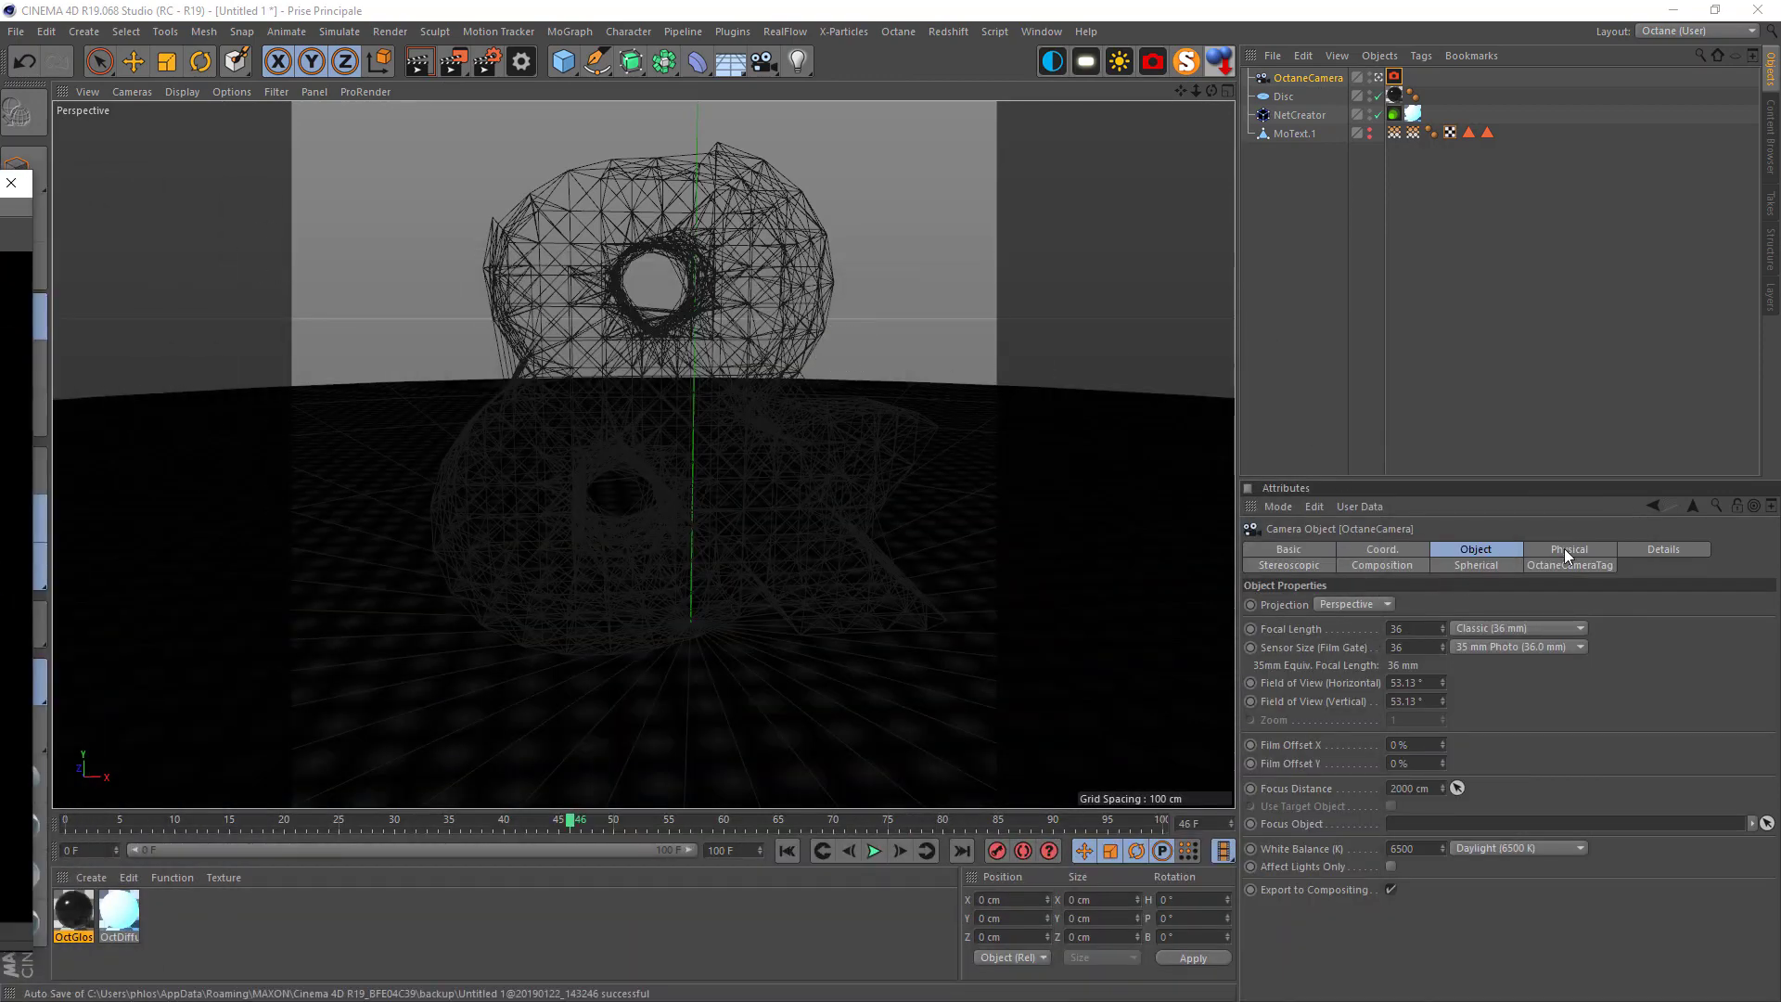
click(1394, 76)
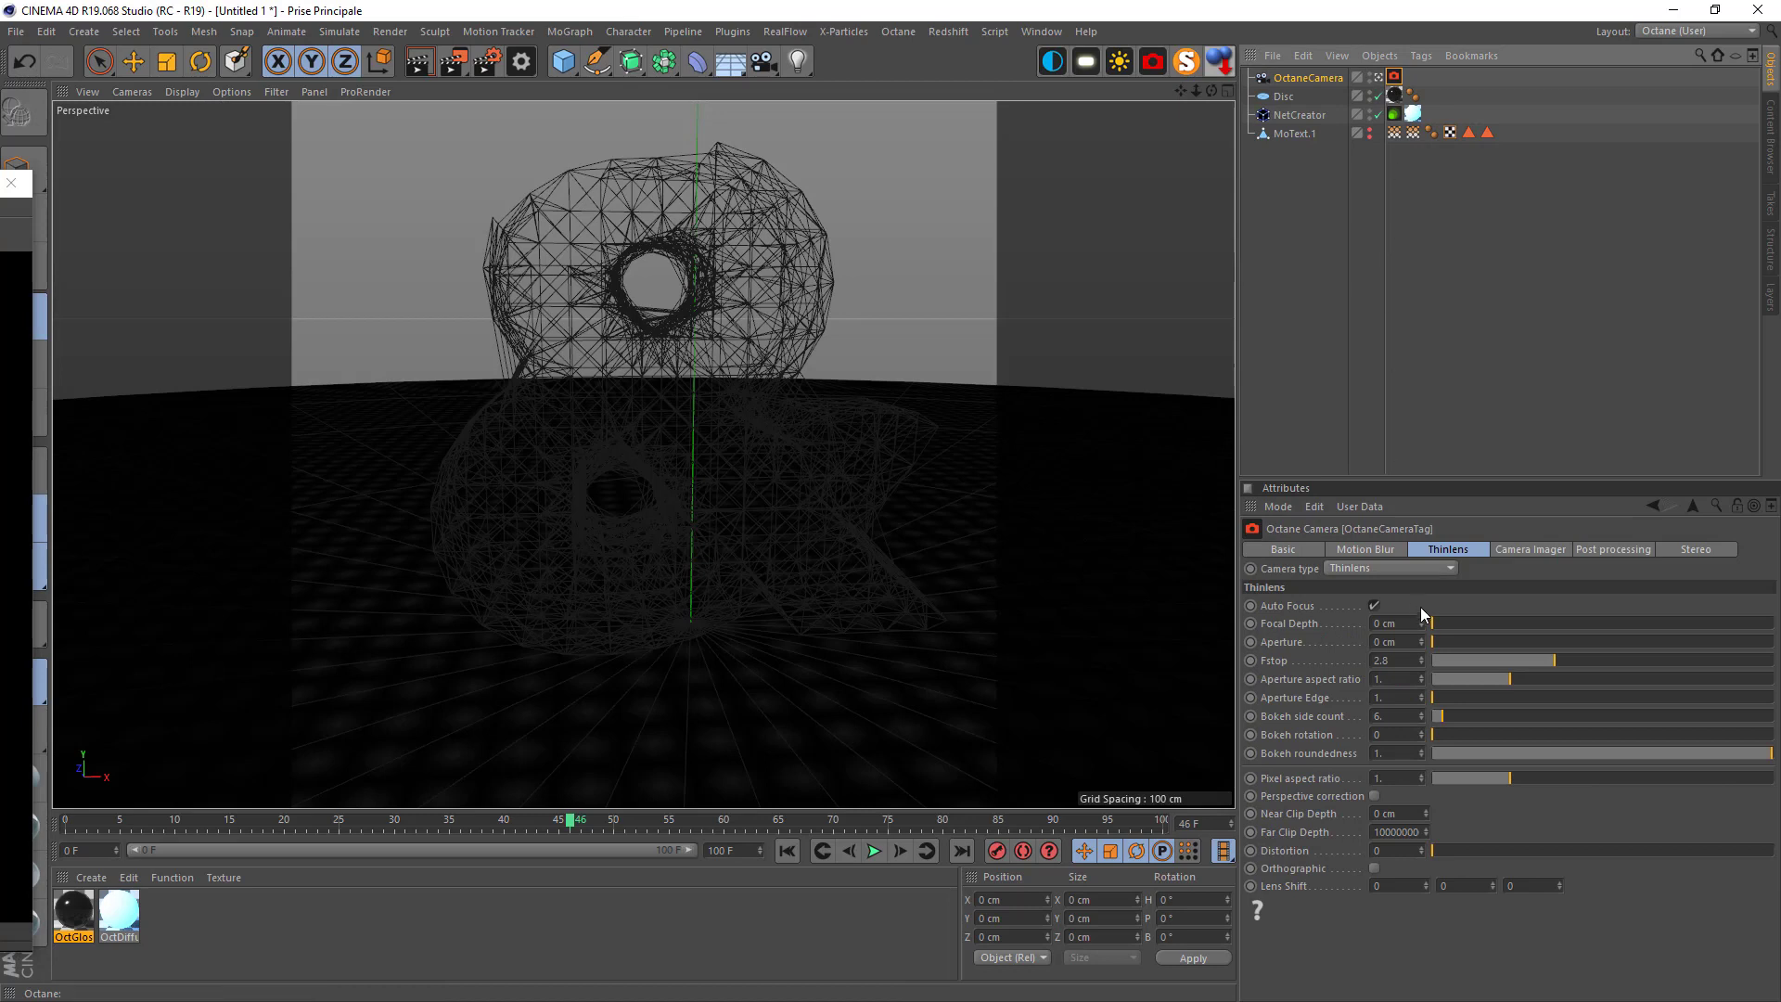
Set the Octane camera's heading to 0° and X position to 0 cm
click(1301, 79)
click(1381, 550)
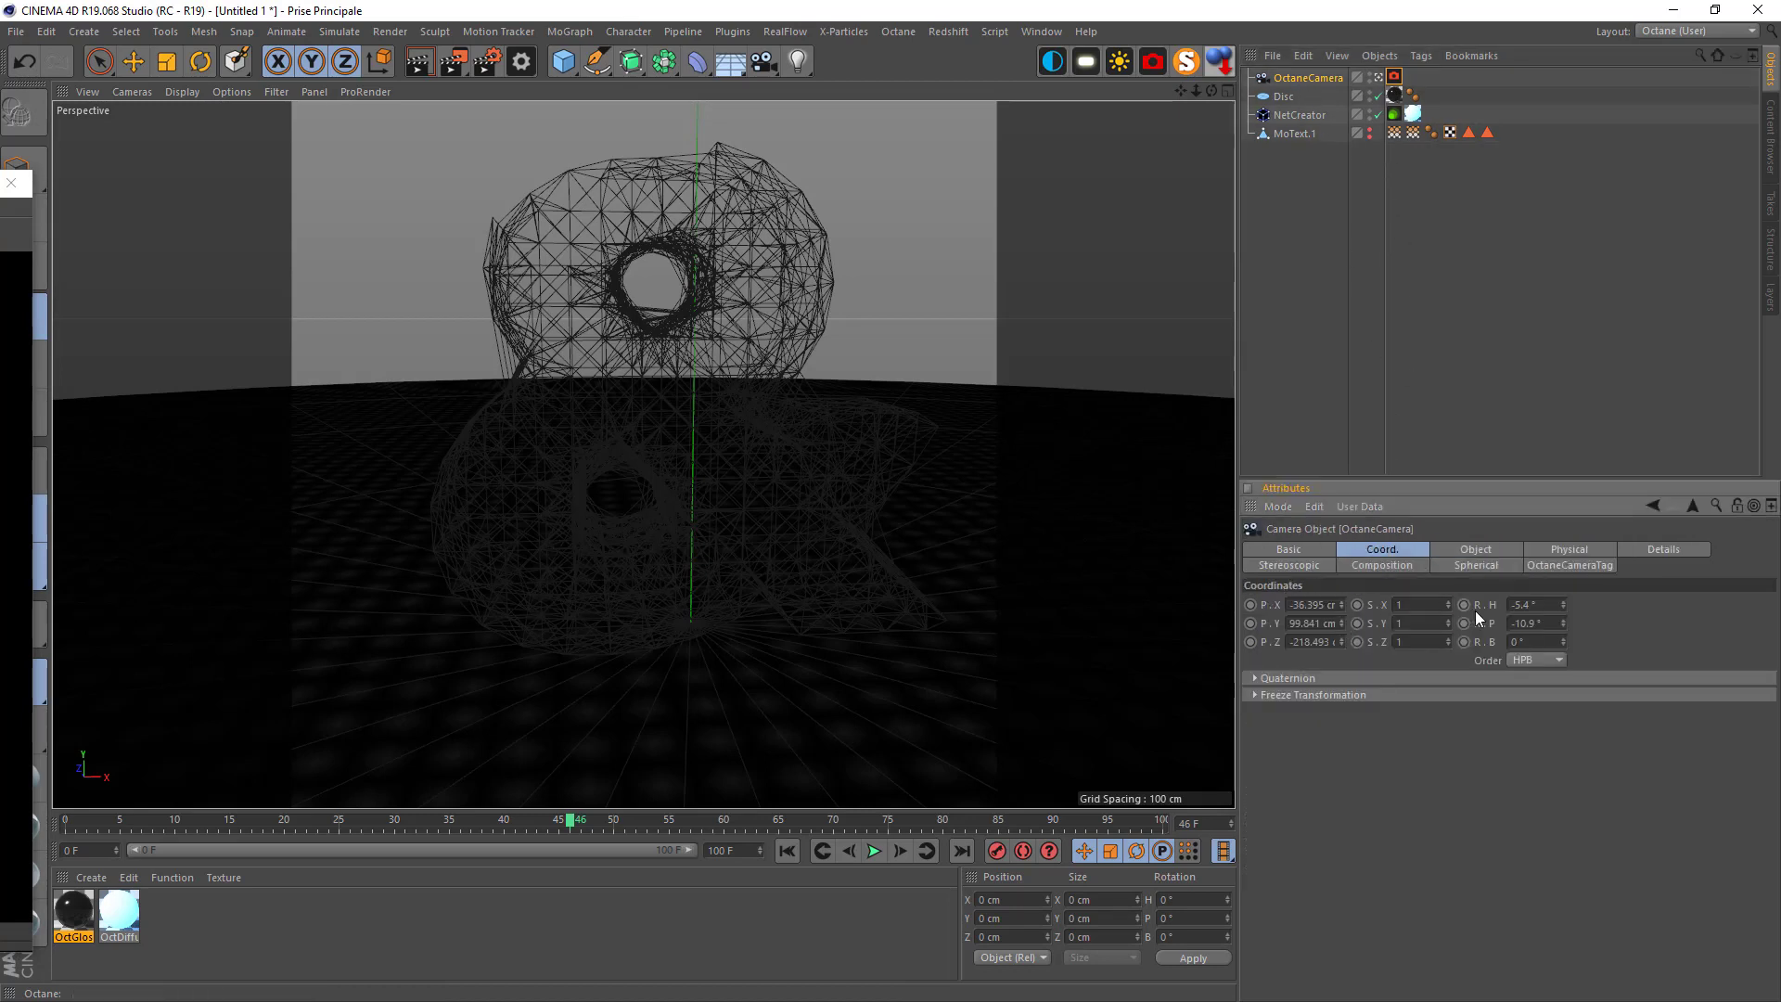
key(Return)
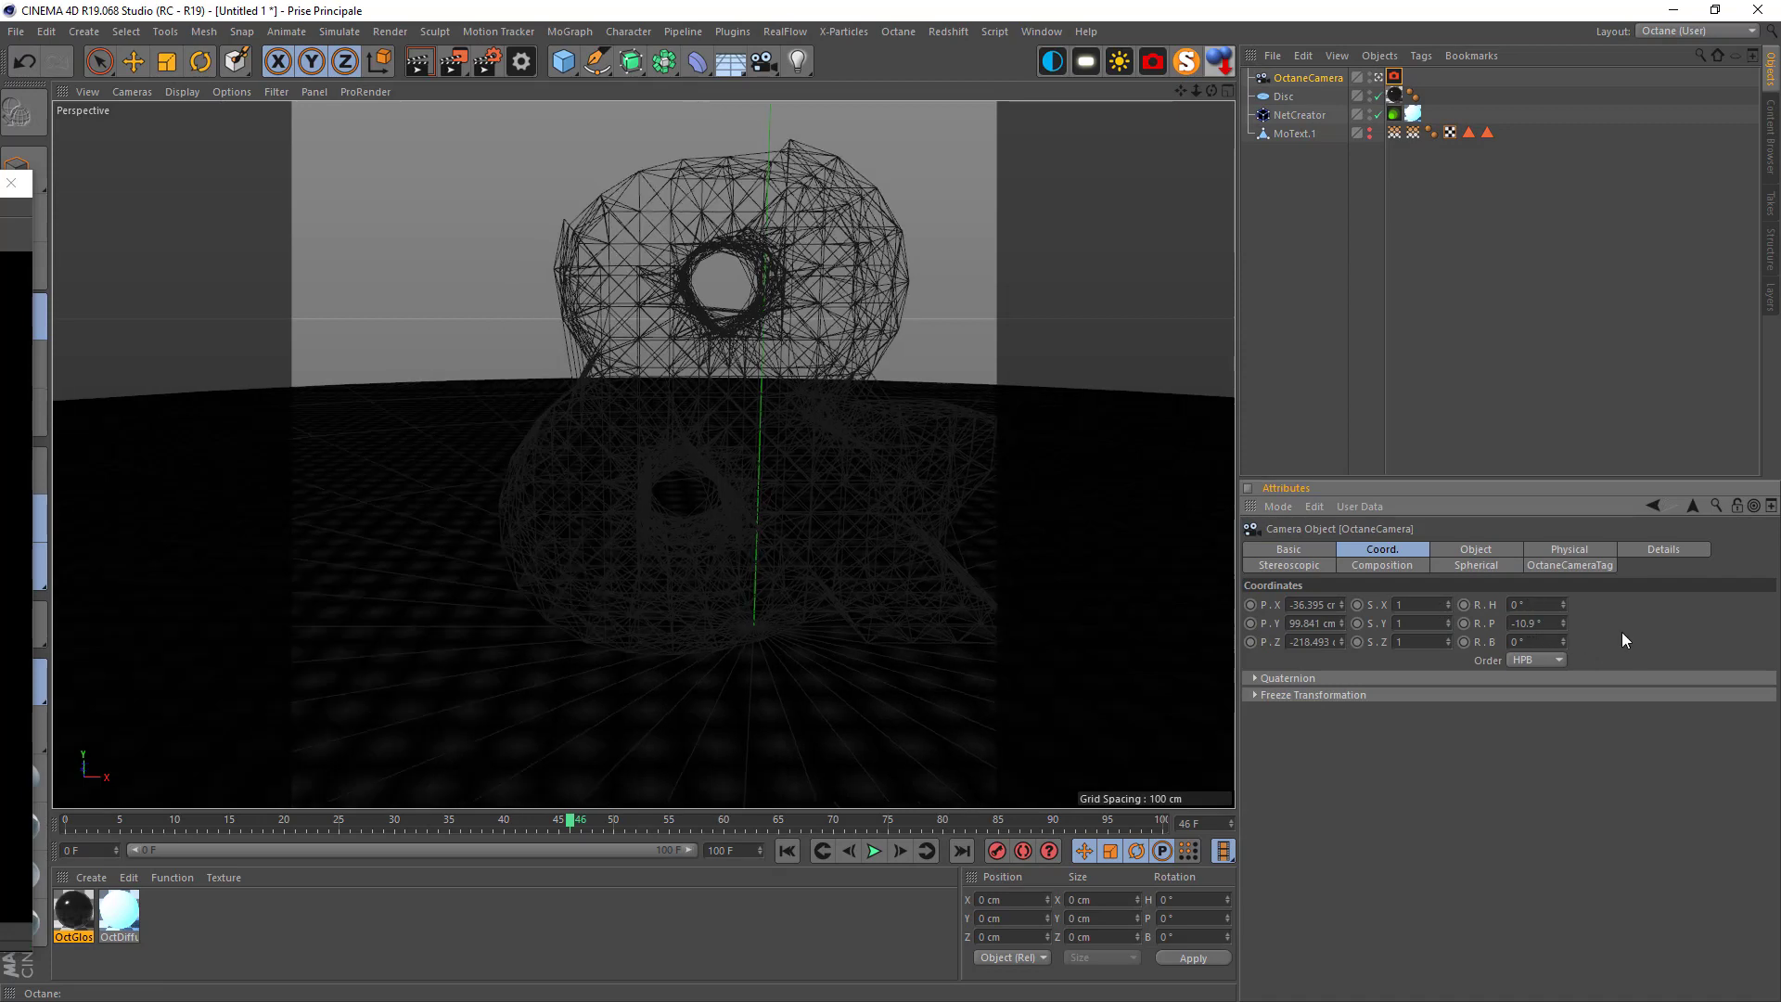
text(0)
key(Return)
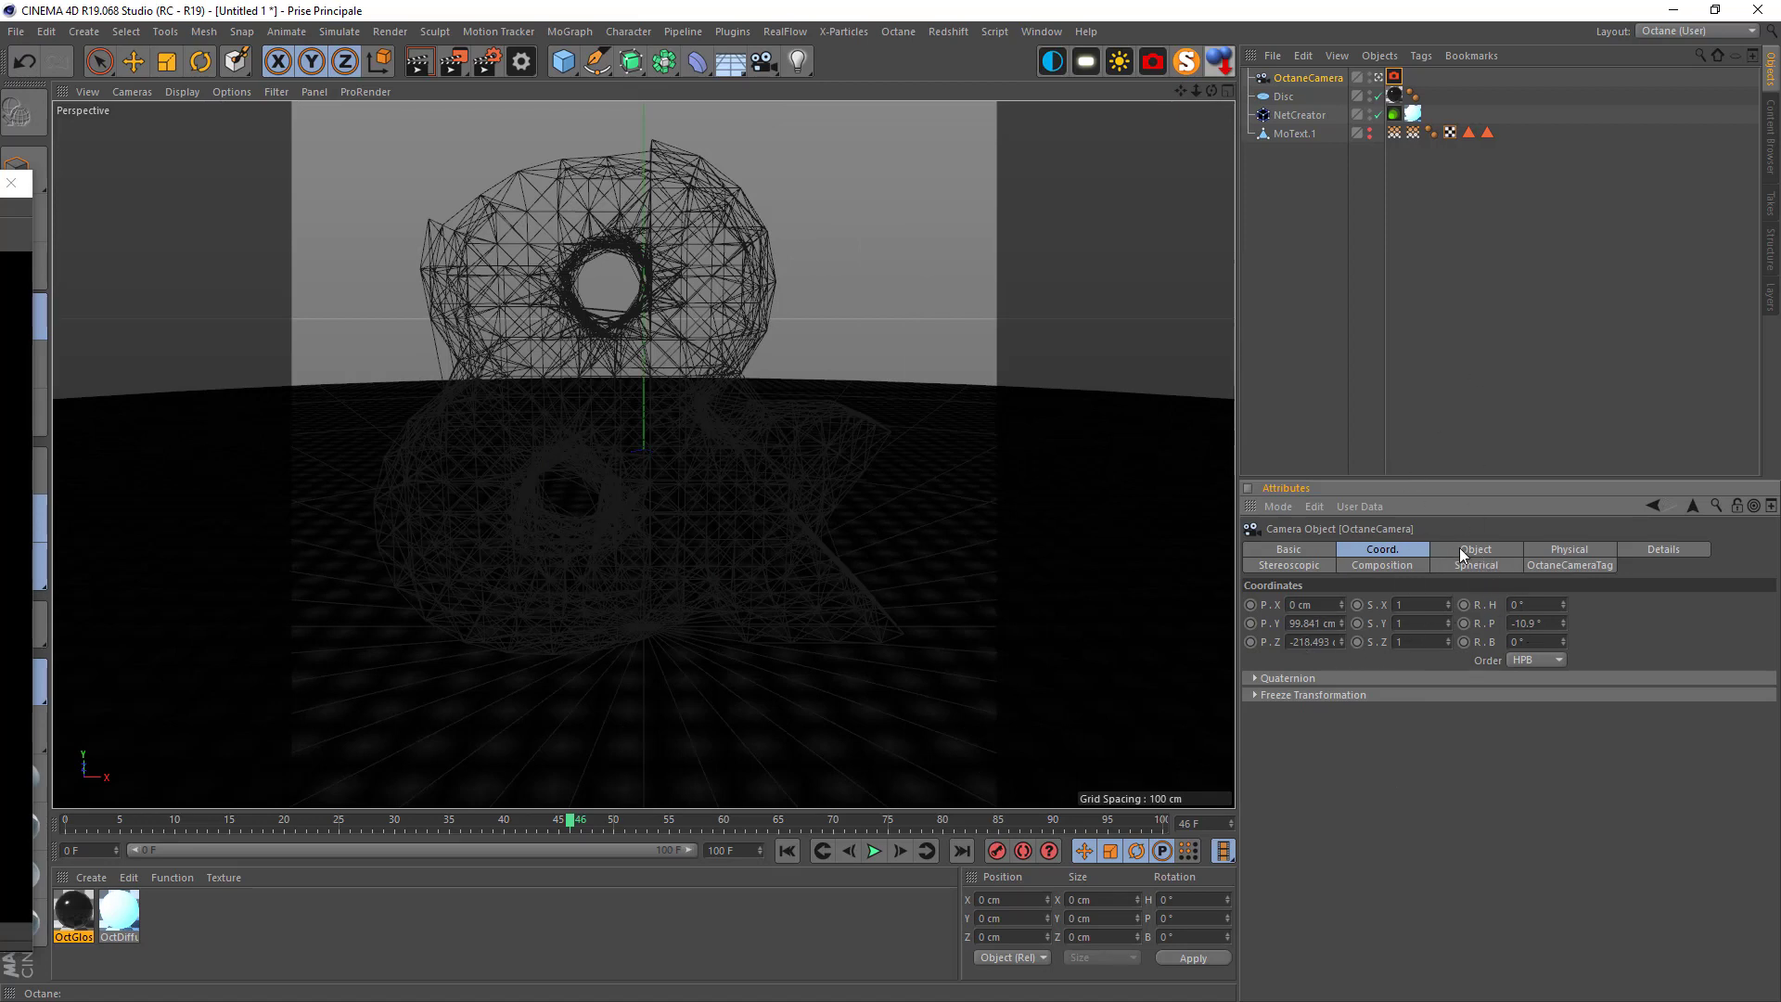
Enable the Octane camera's post processing and set glare power to 3
click(1394, 76)
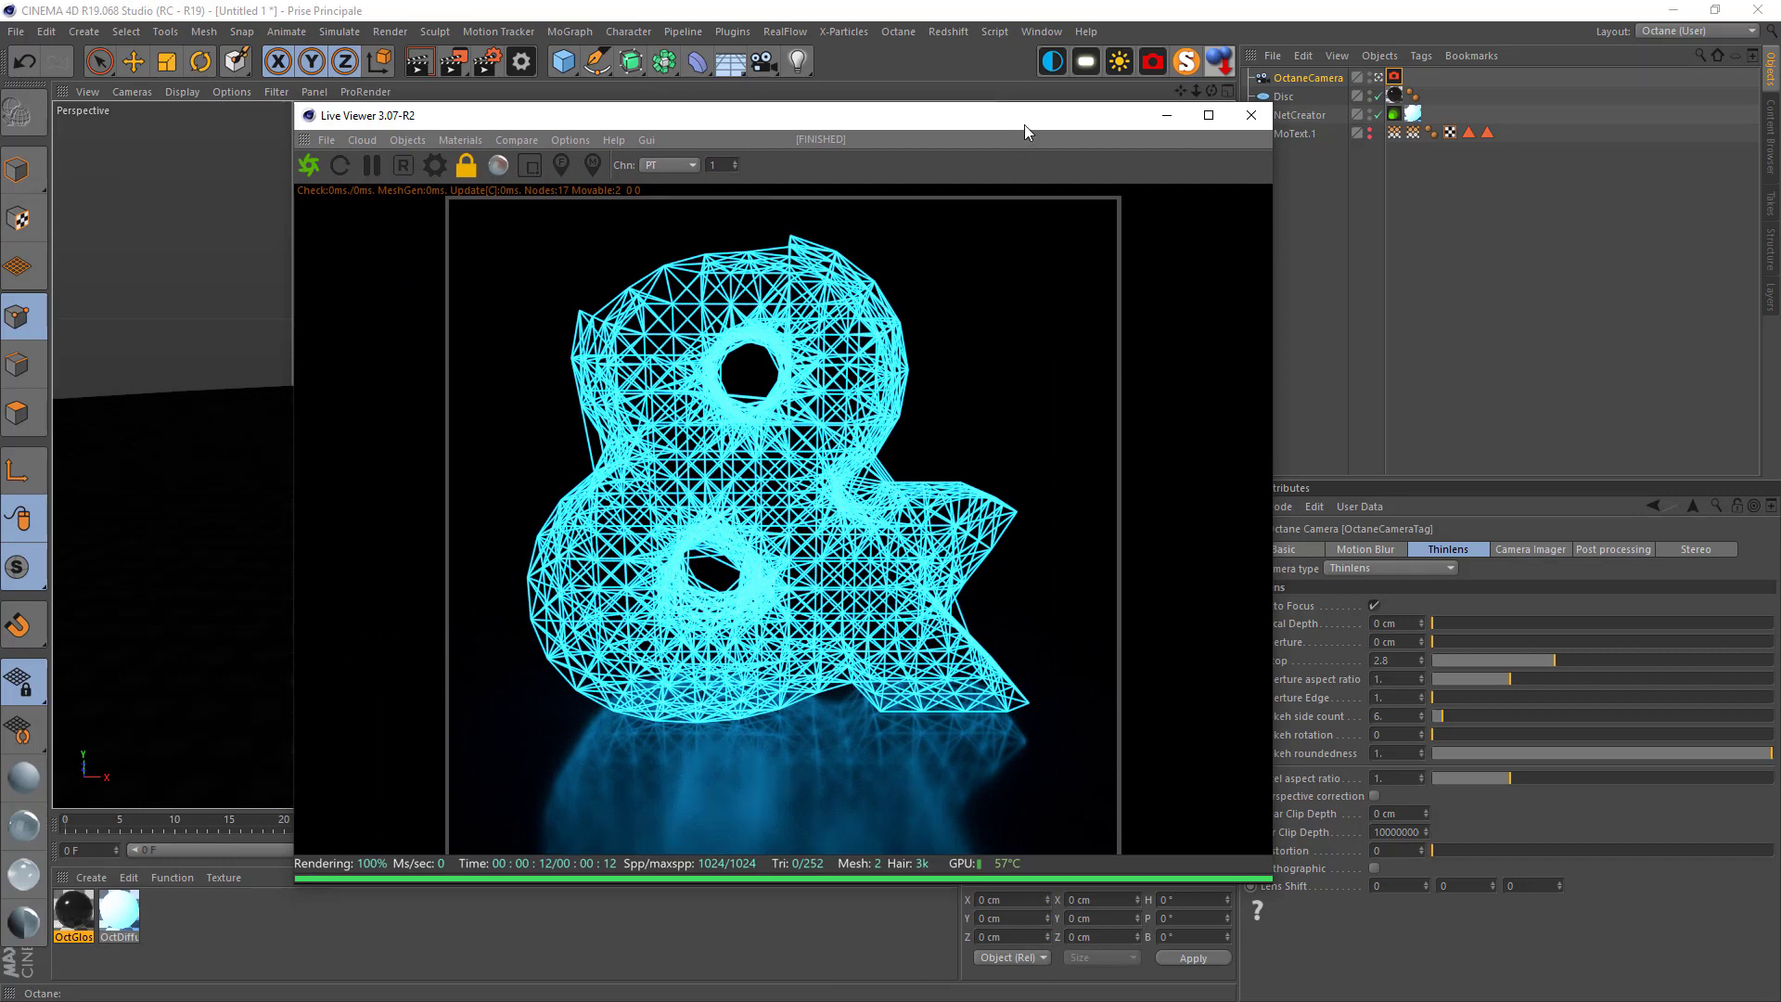
drag(1024, 124, 893, 145)
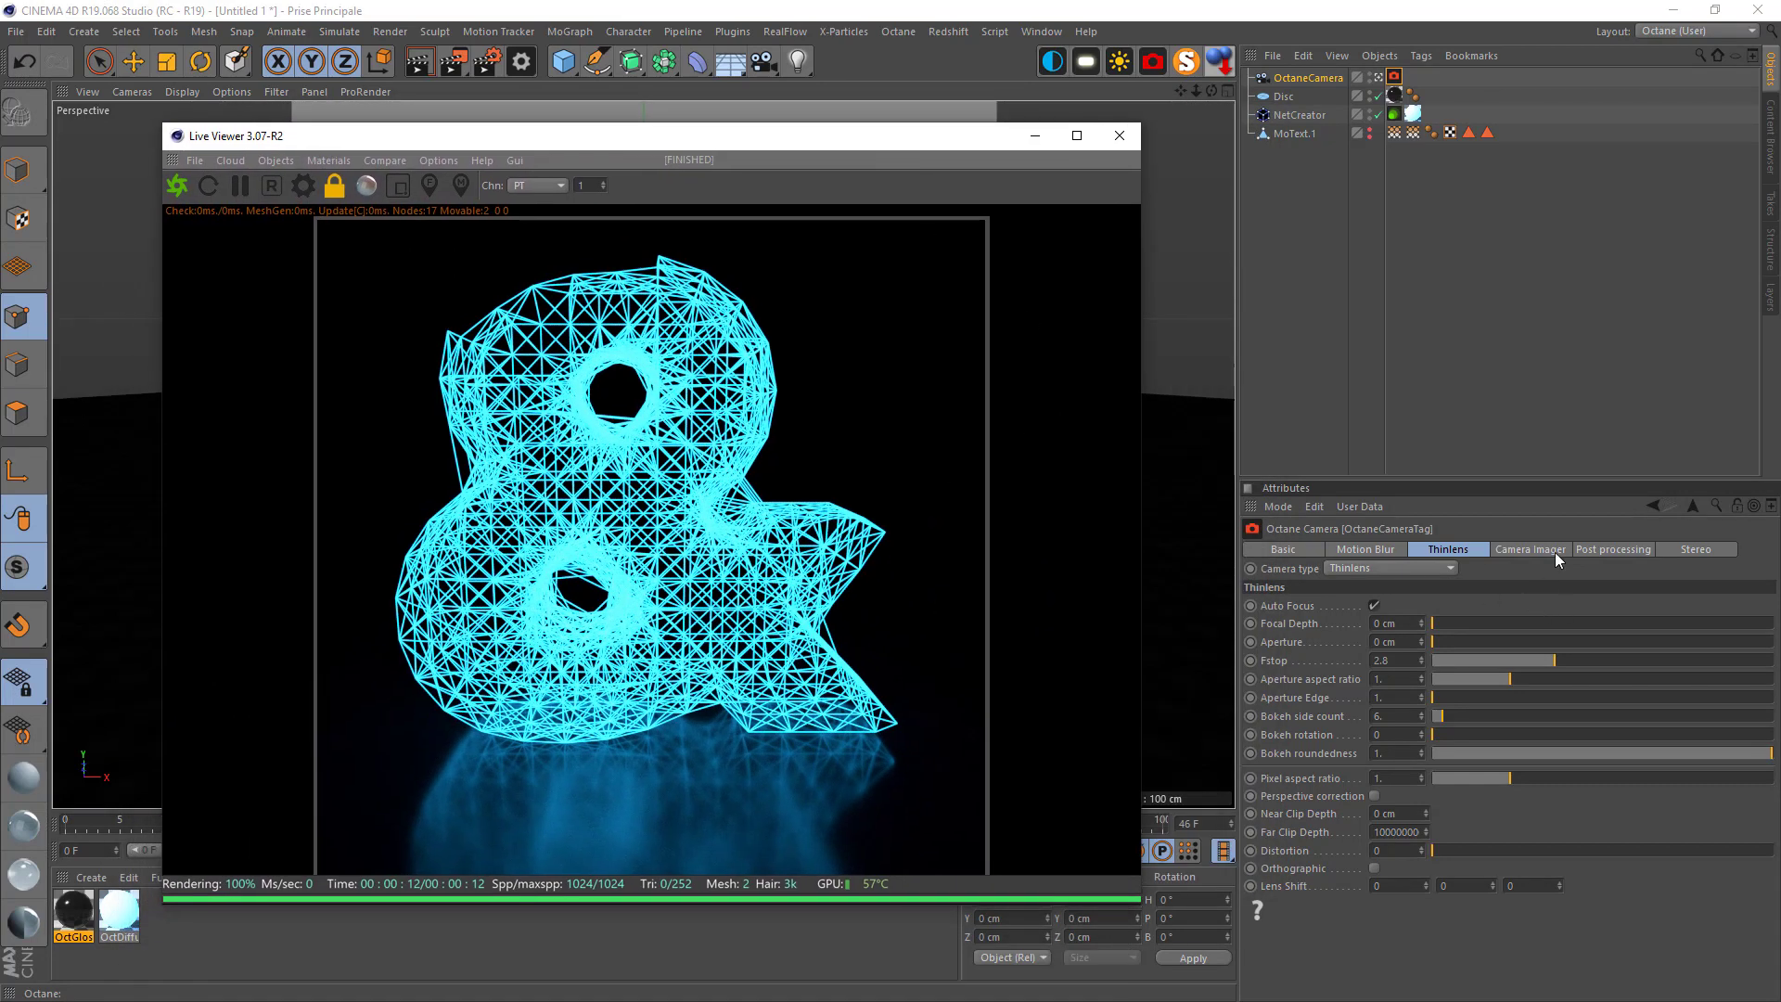
click(1590, 545)
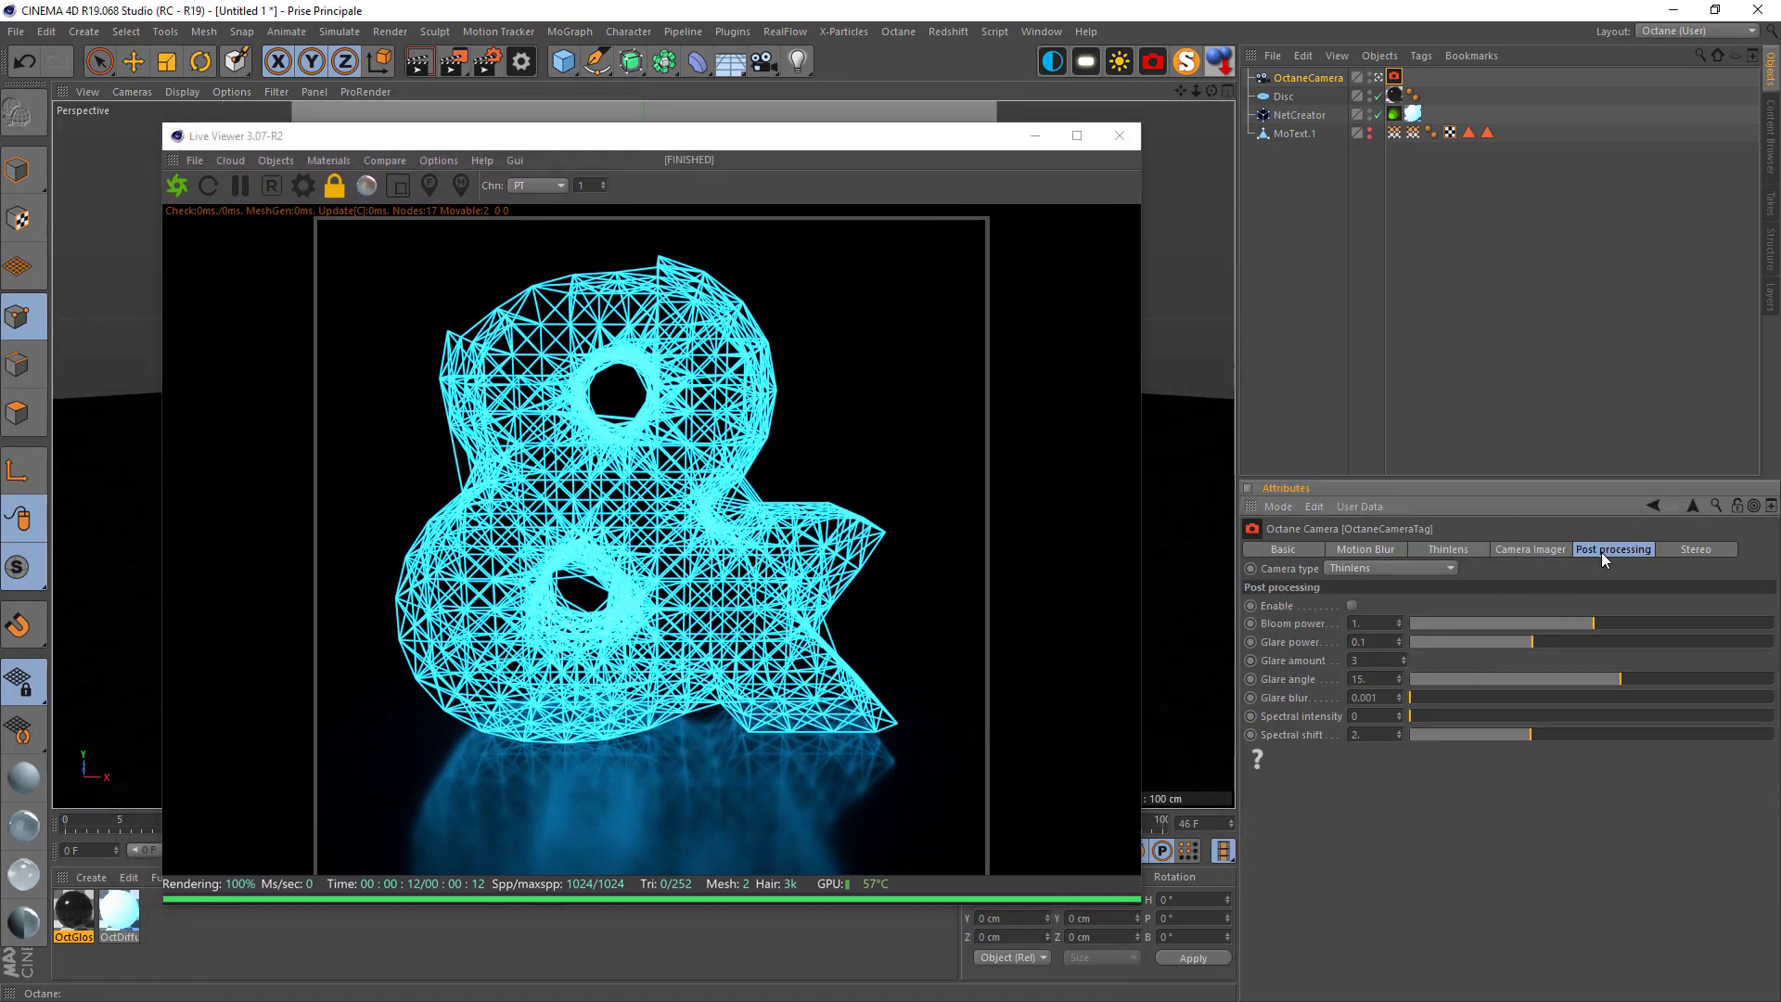
click(1353, 606)
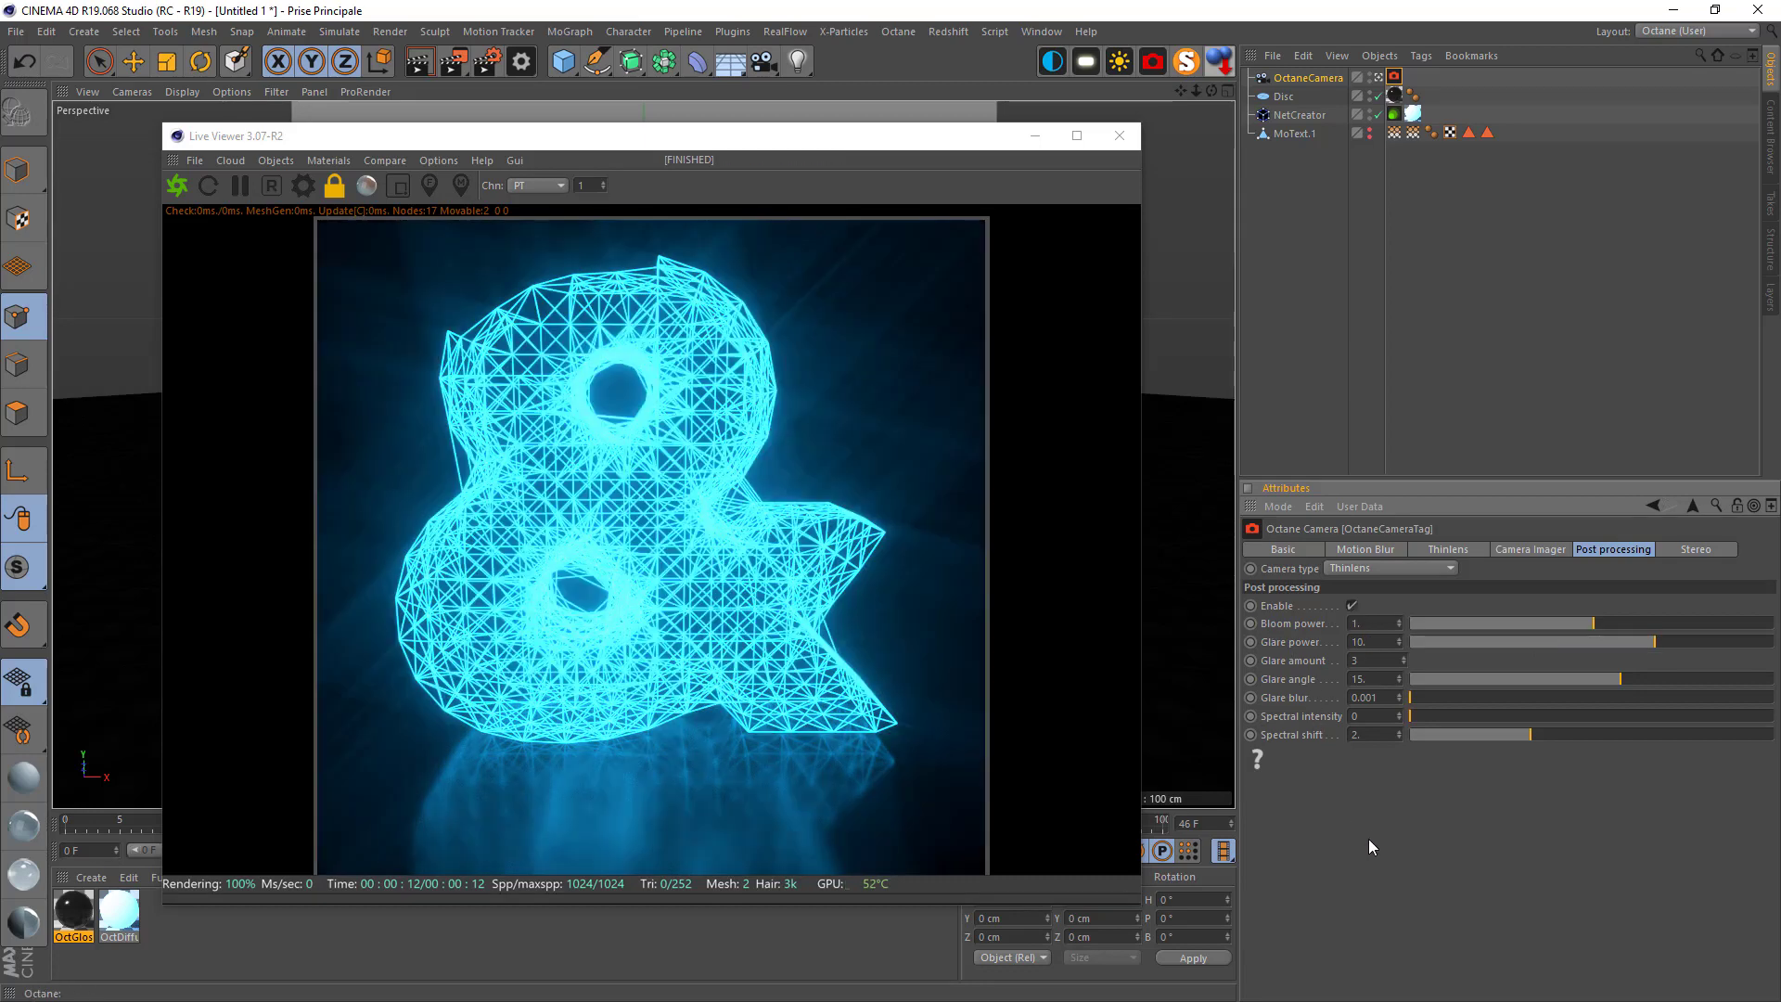
click(1364, 642)
text(3)
key(Return)
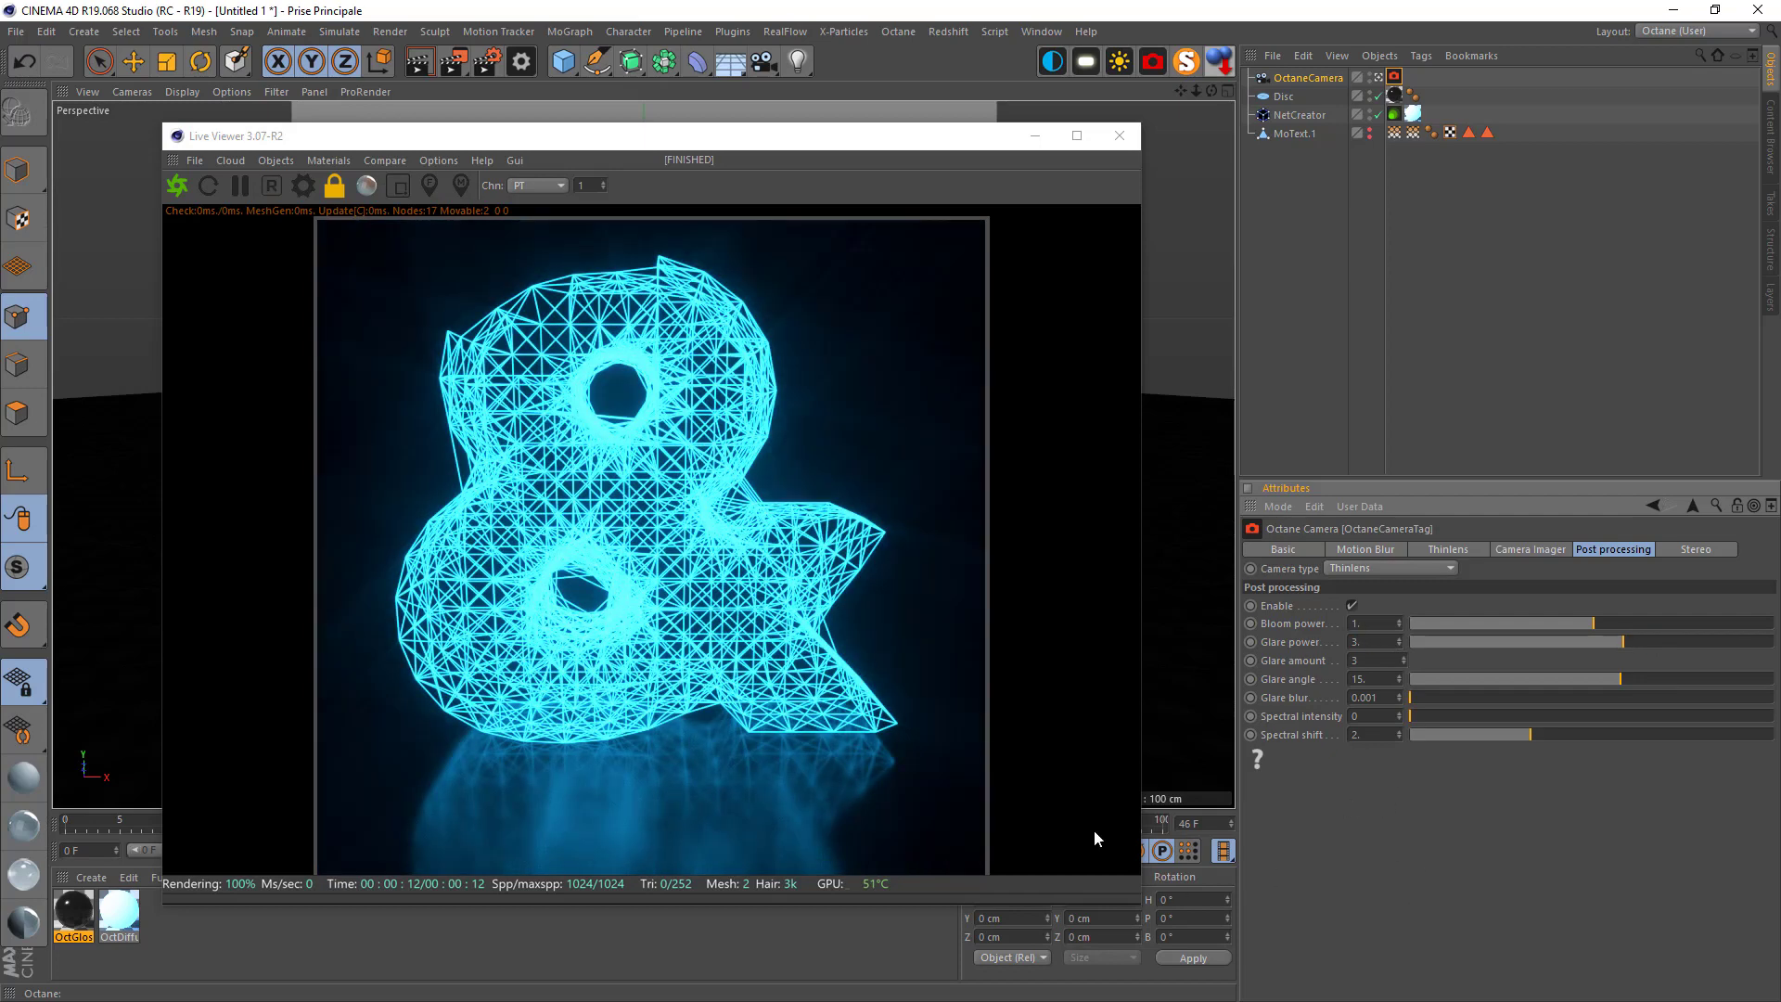
Move the live preview aside and play the animation from the first frame
drag(870, 141, 1511, 64)
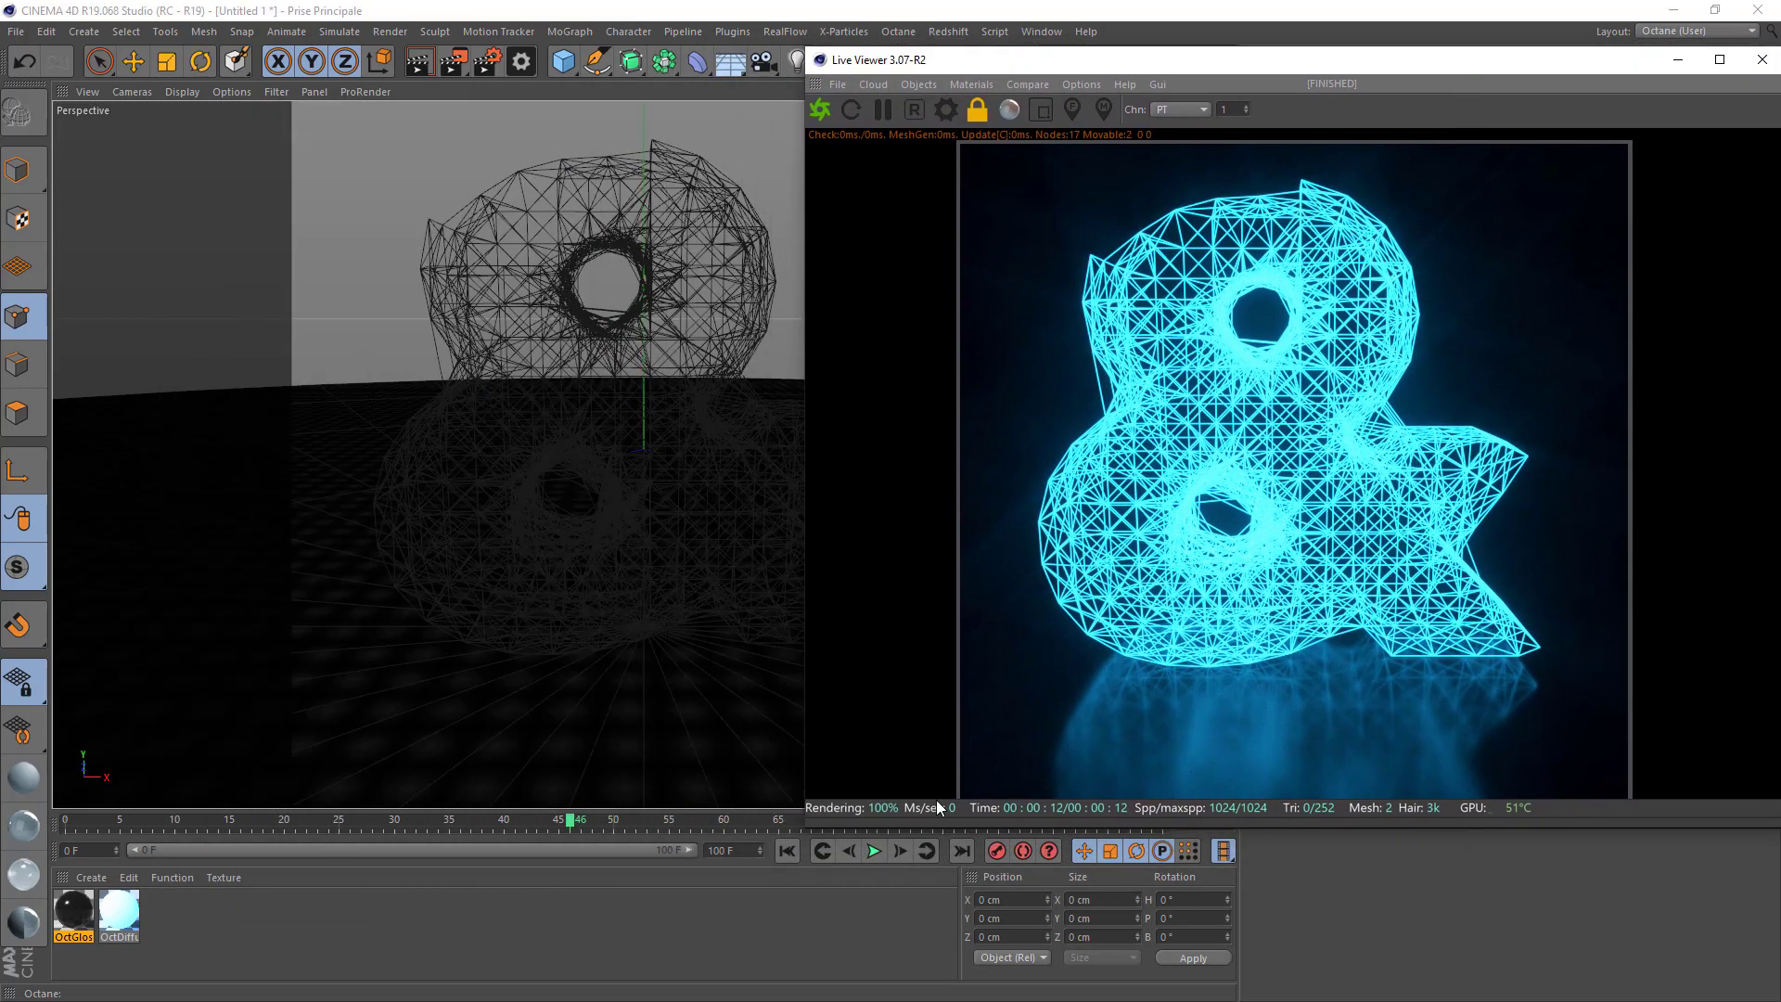
click(786, 848)
click(876, 849)
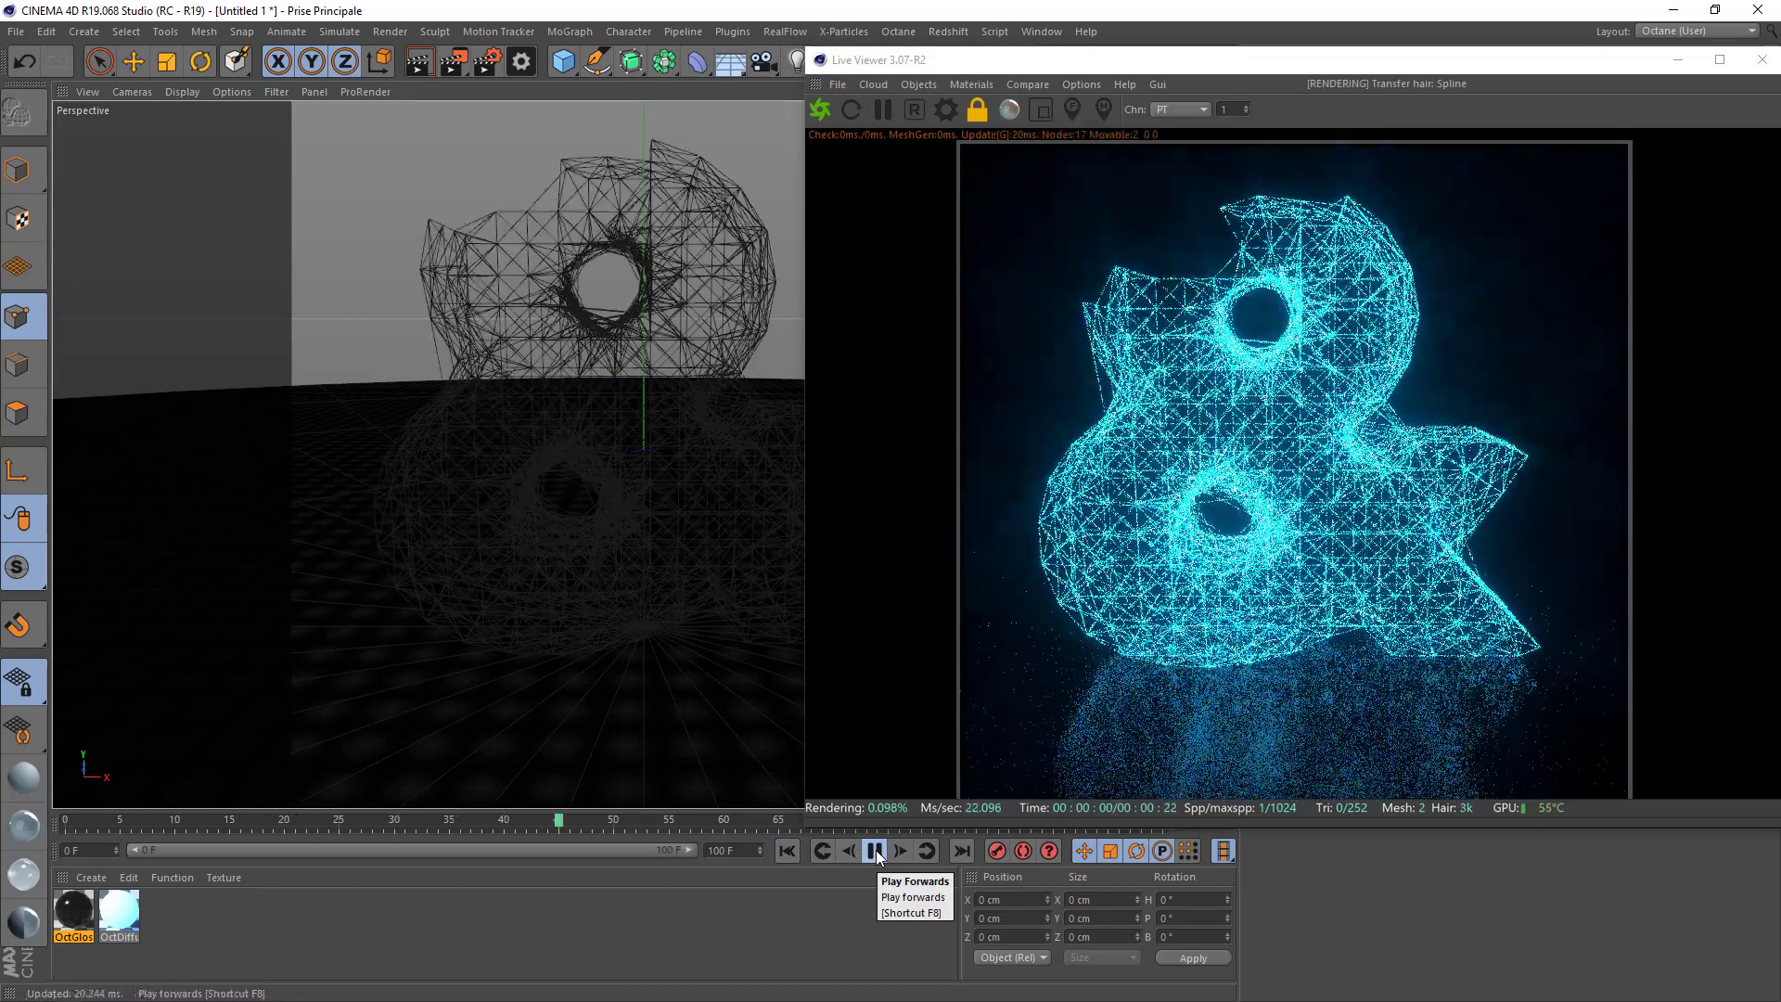
click(875, 849)
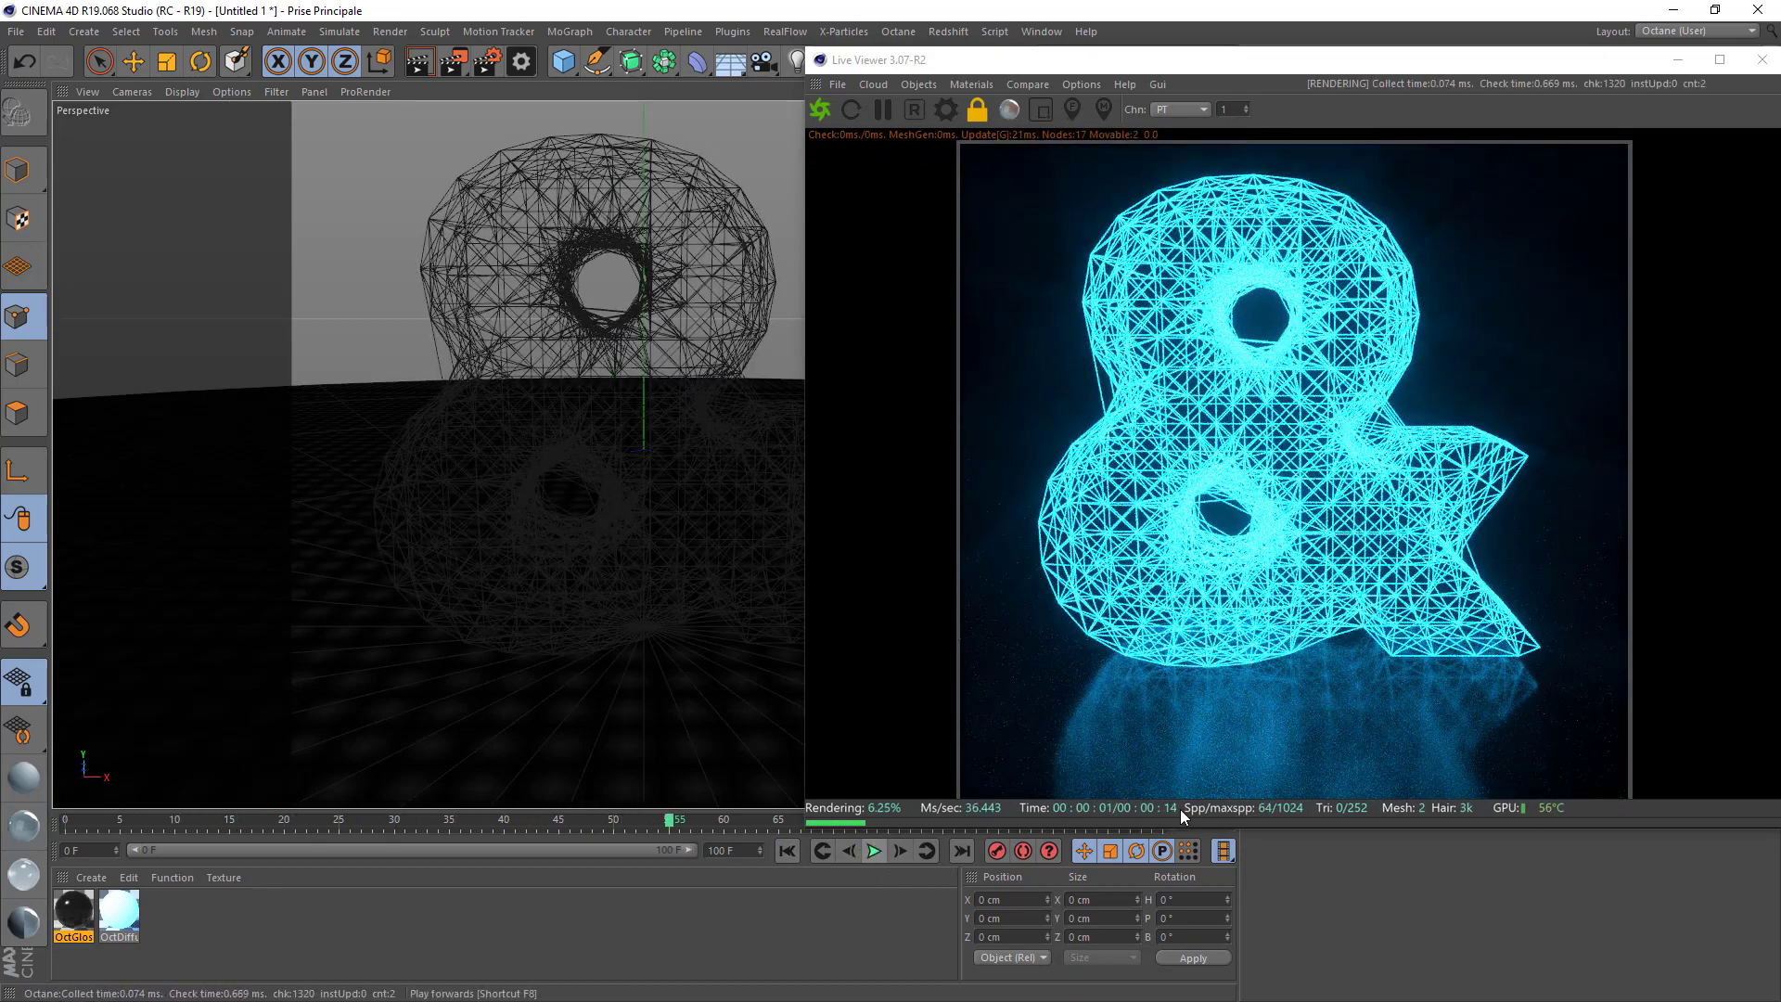
drag(1335, 71, 608, 131)
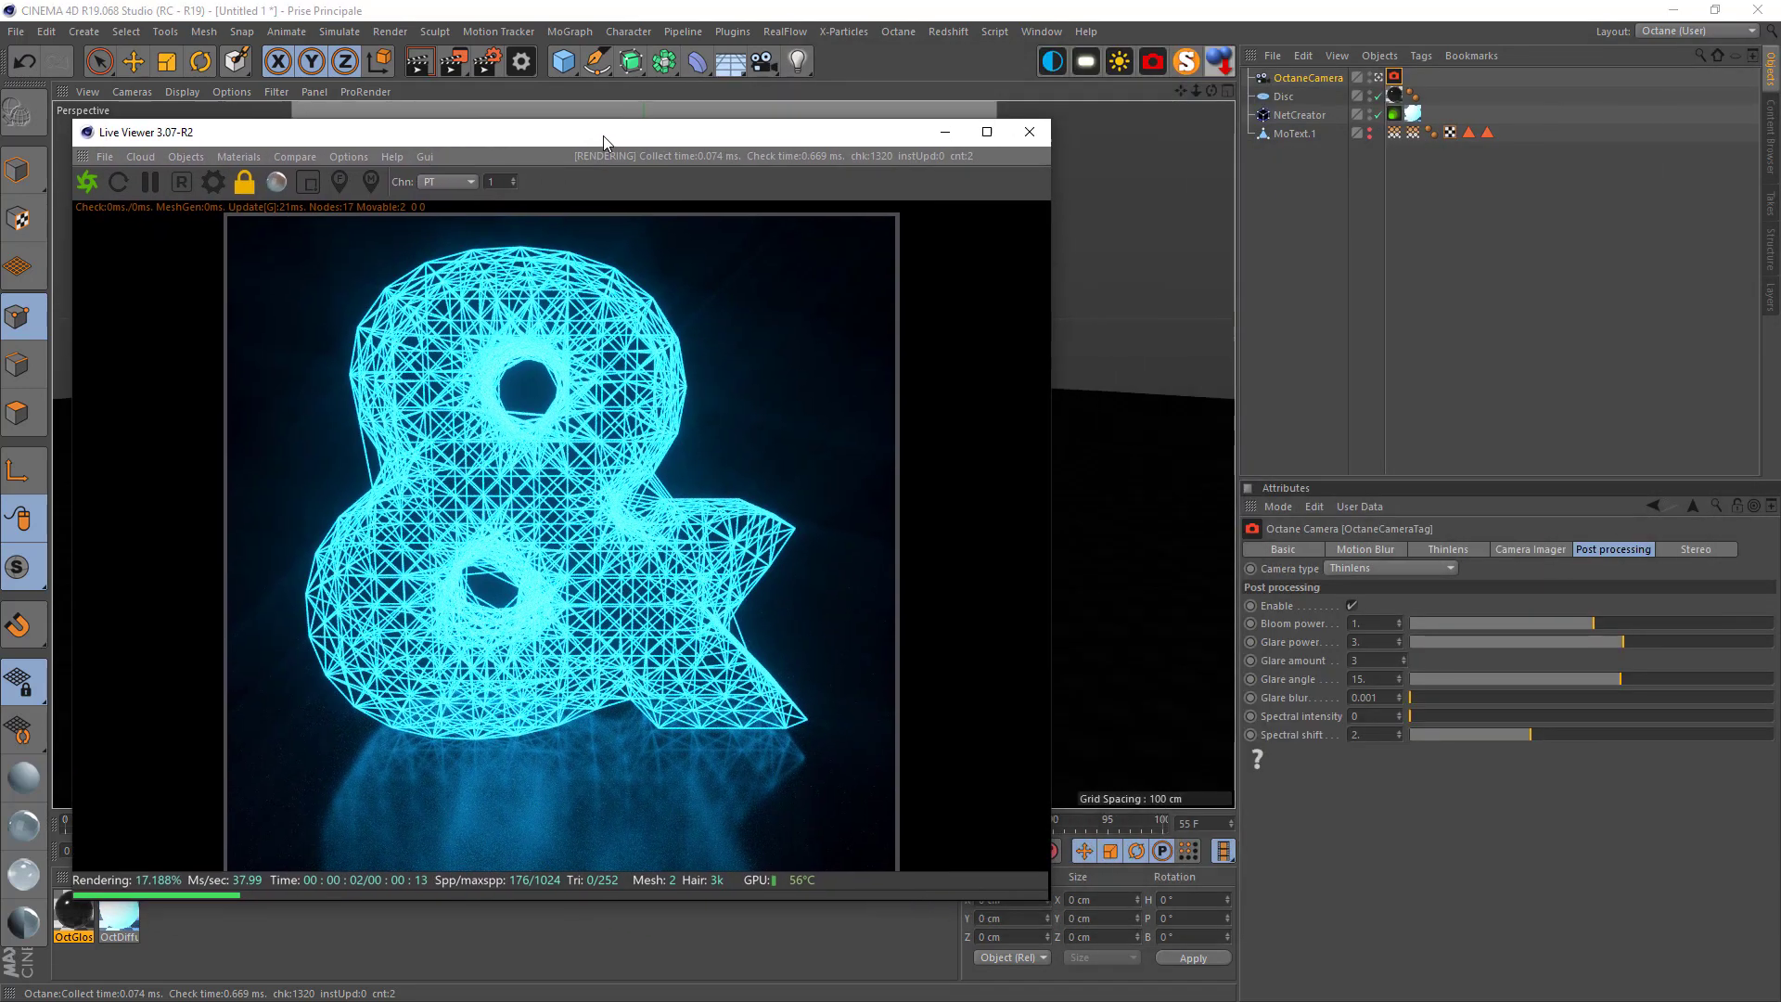
Set the NetCreator's Max Distance to 15
click(1296, 114)
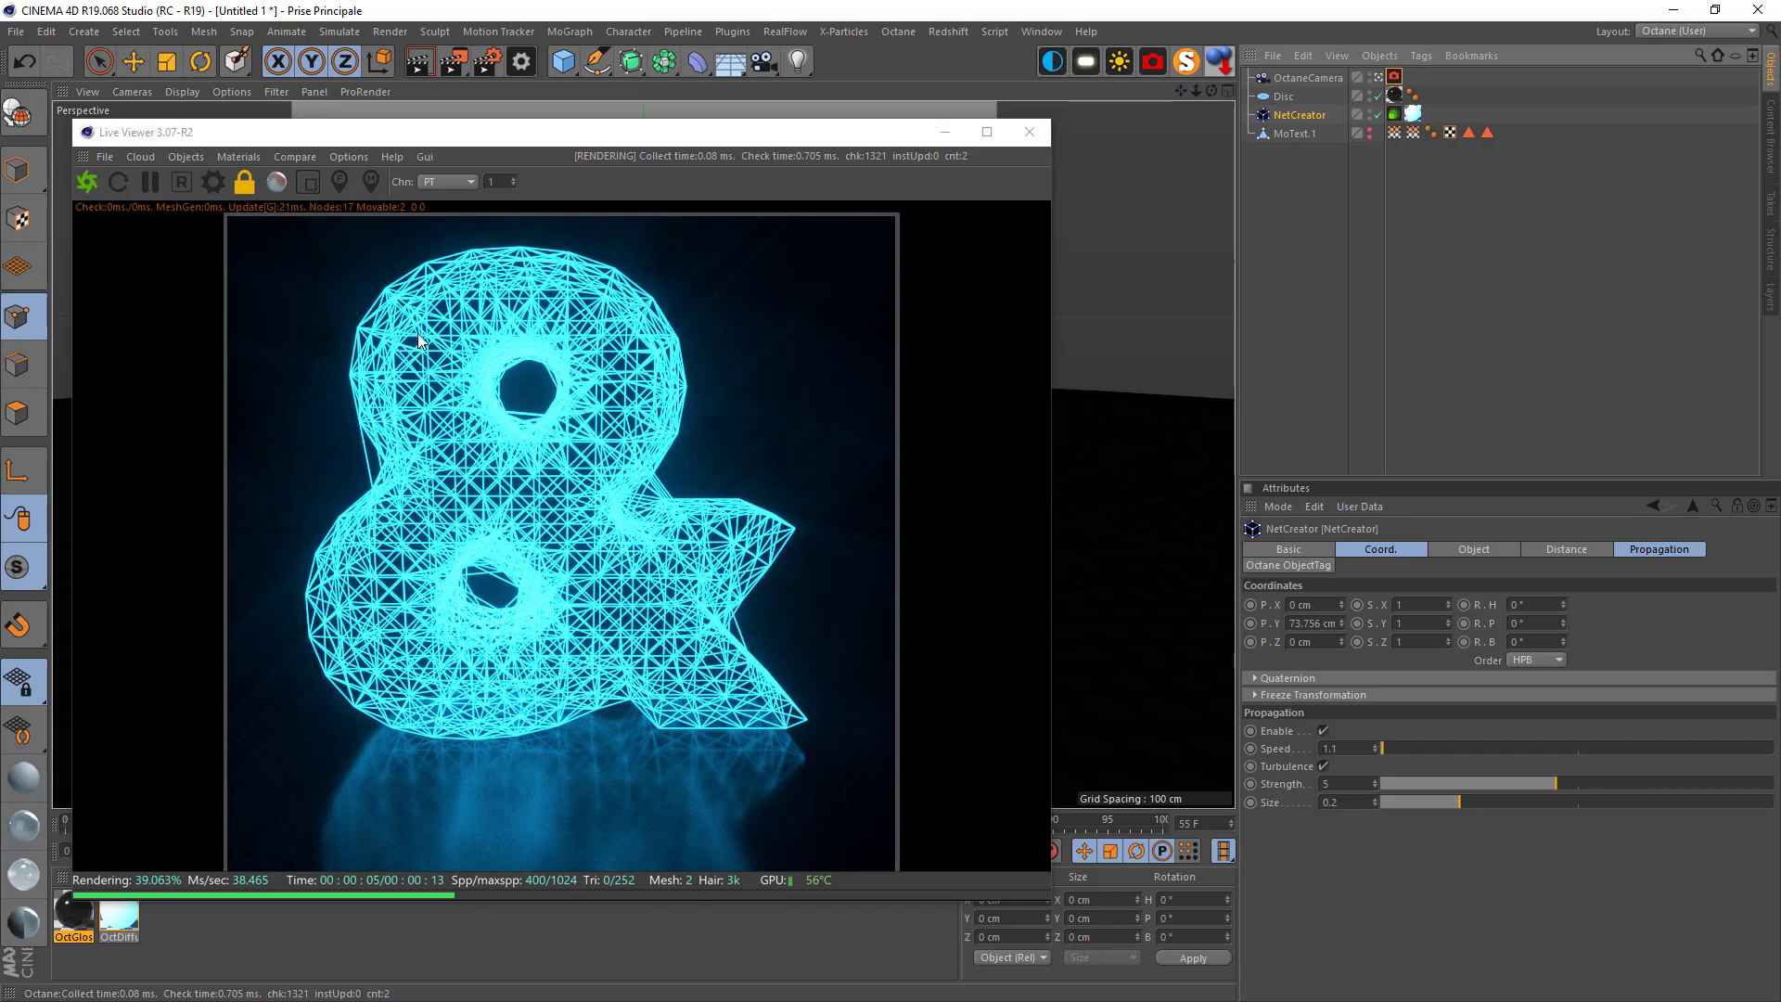
click(1472, 549)
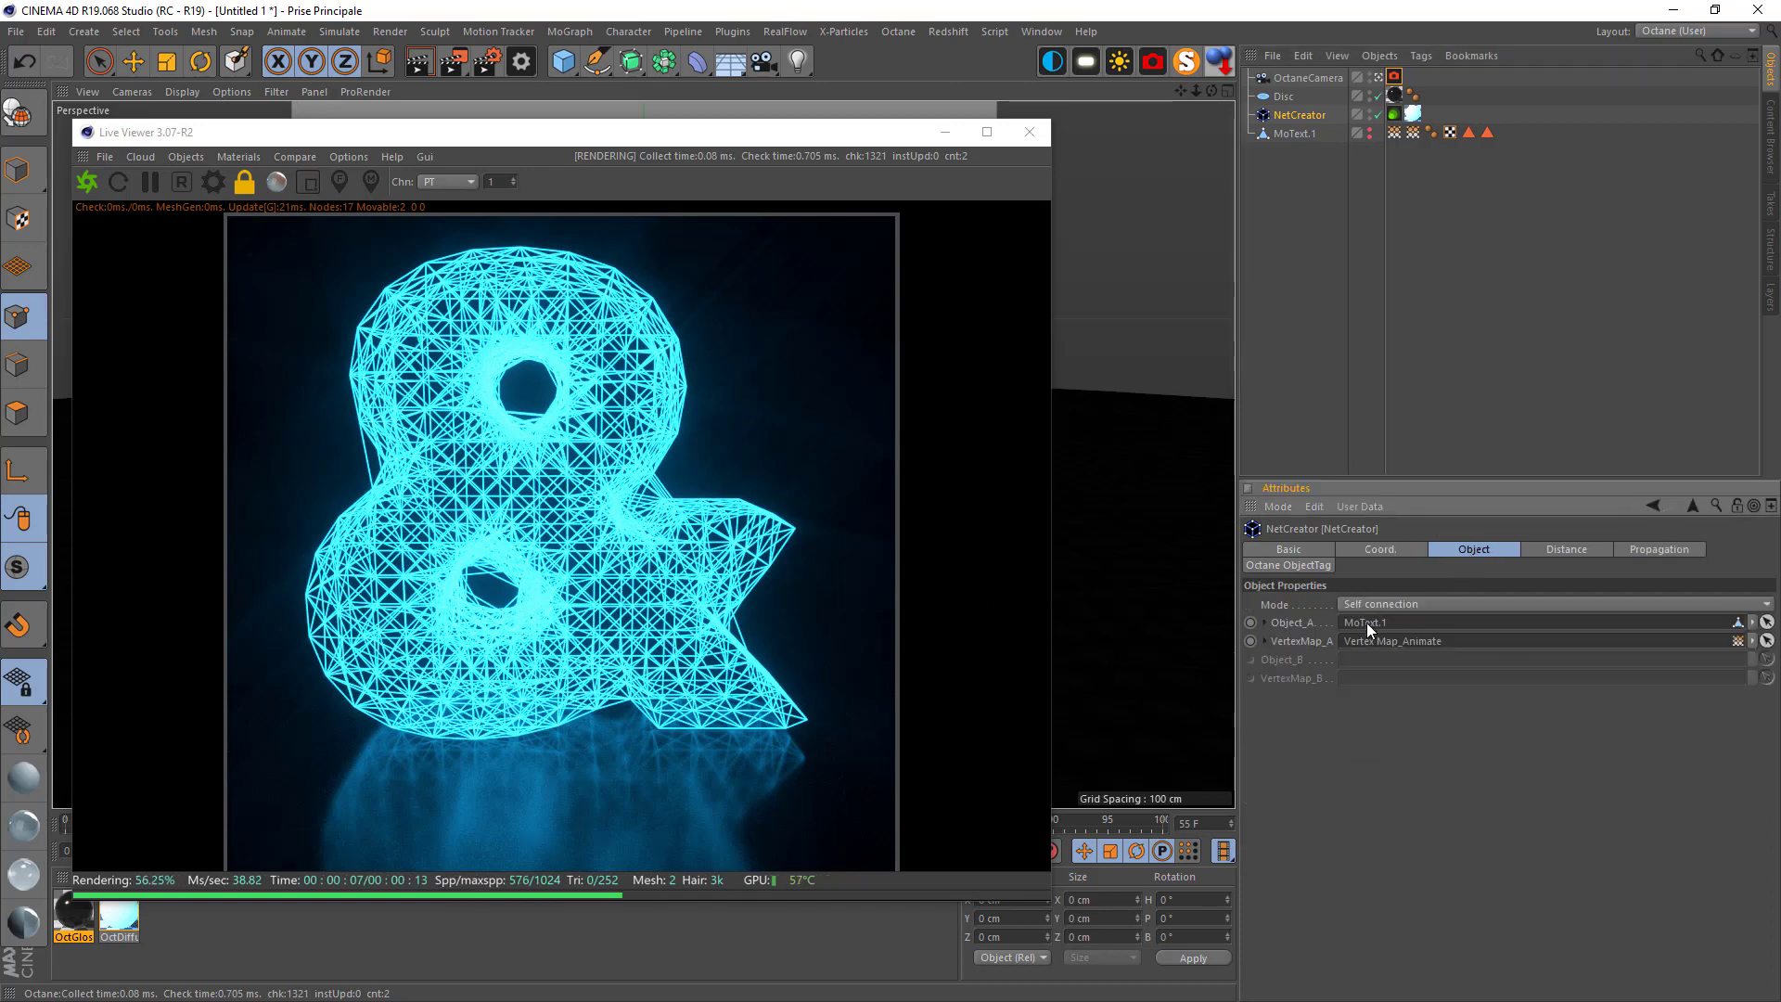
click(1551, 549)
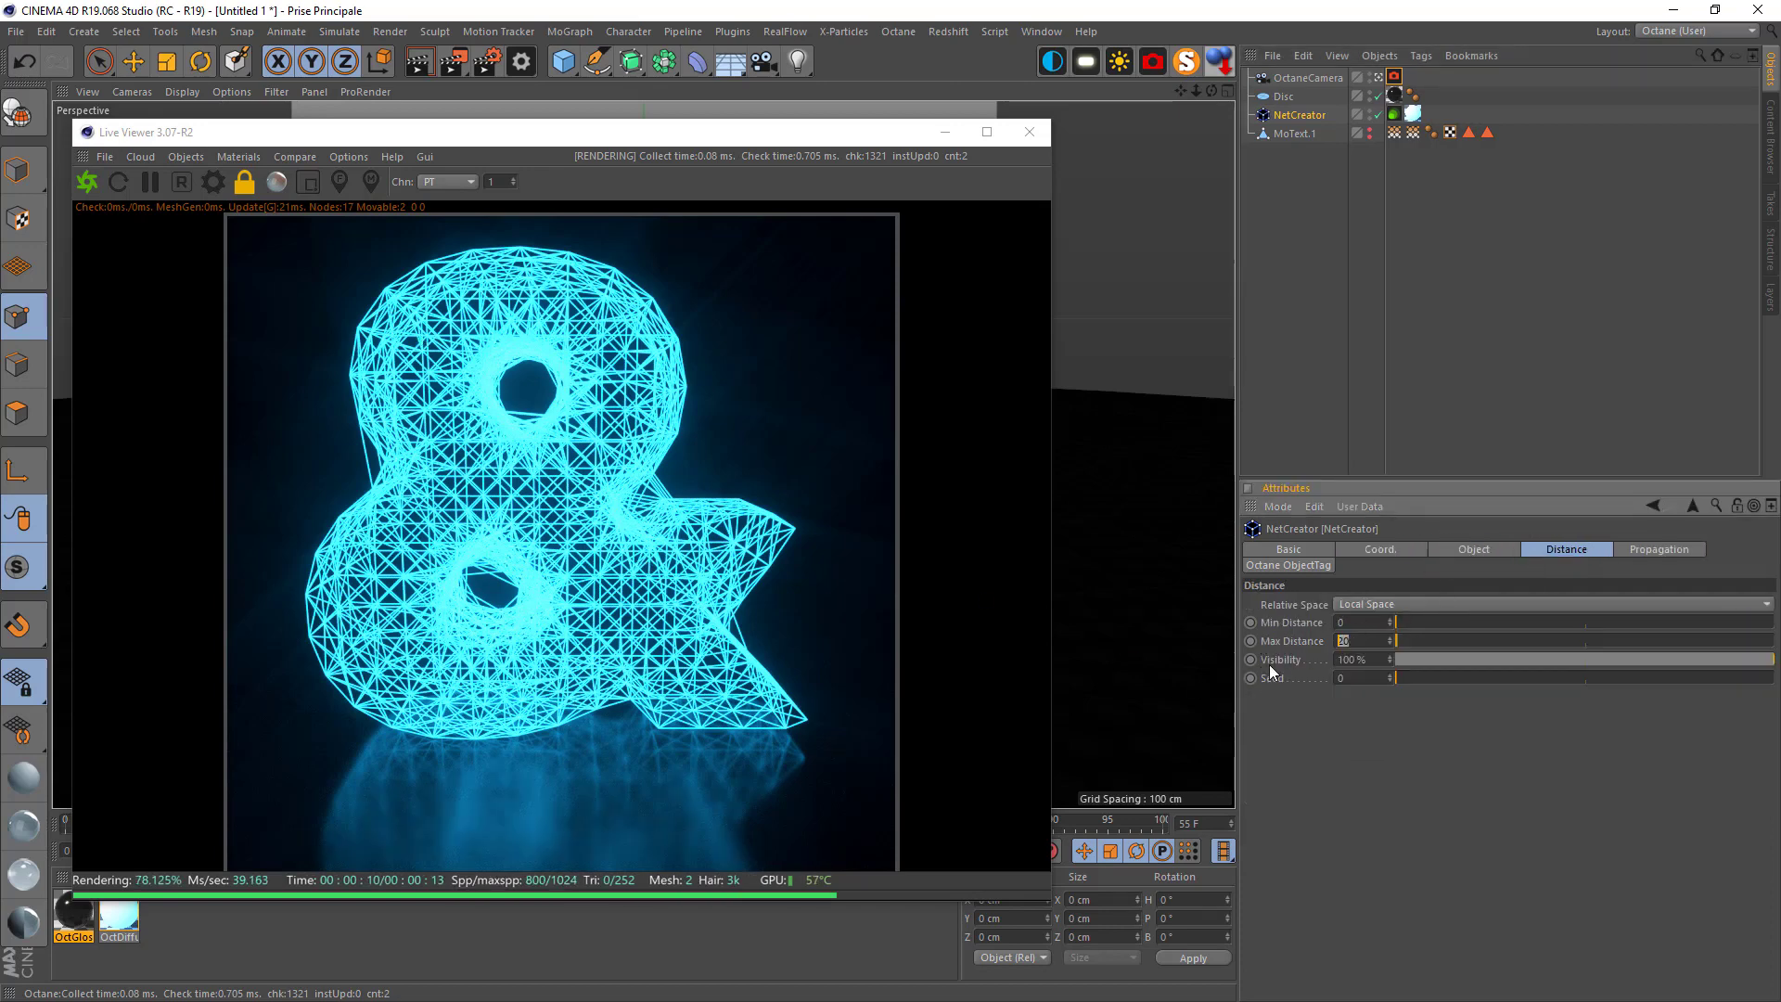
double_click(1357, 640)
text(25)
key(Return)
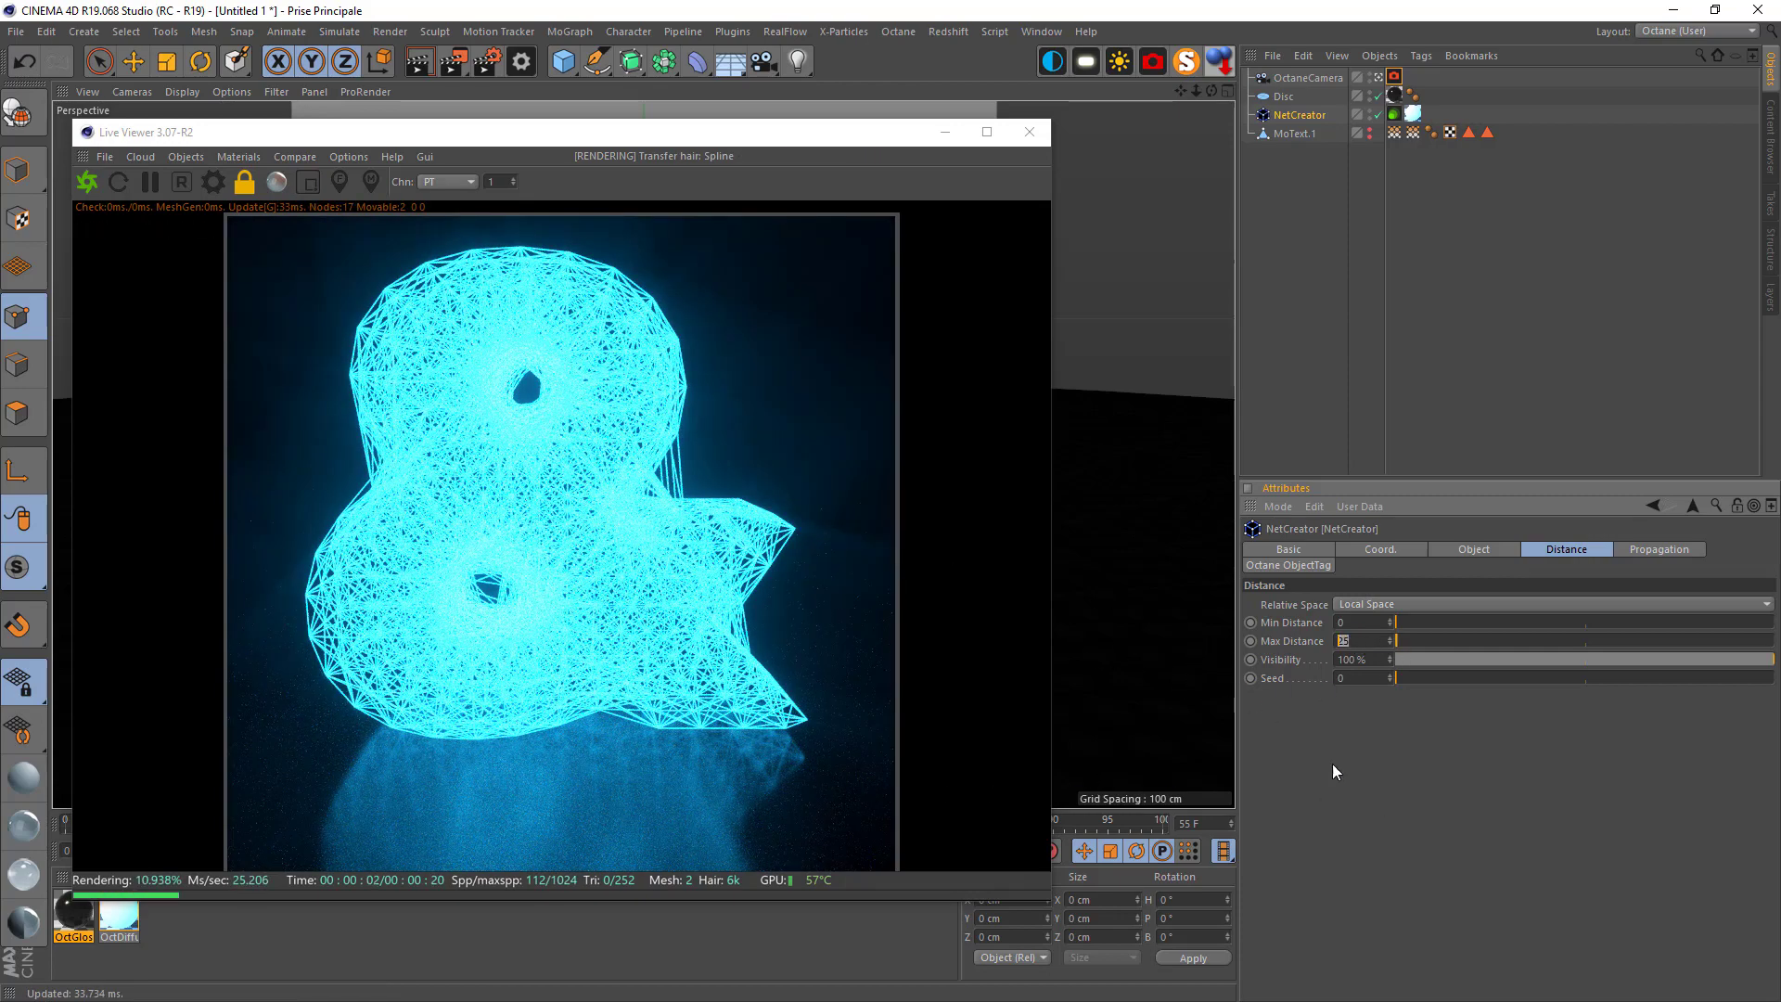
text(15)
key(Return)
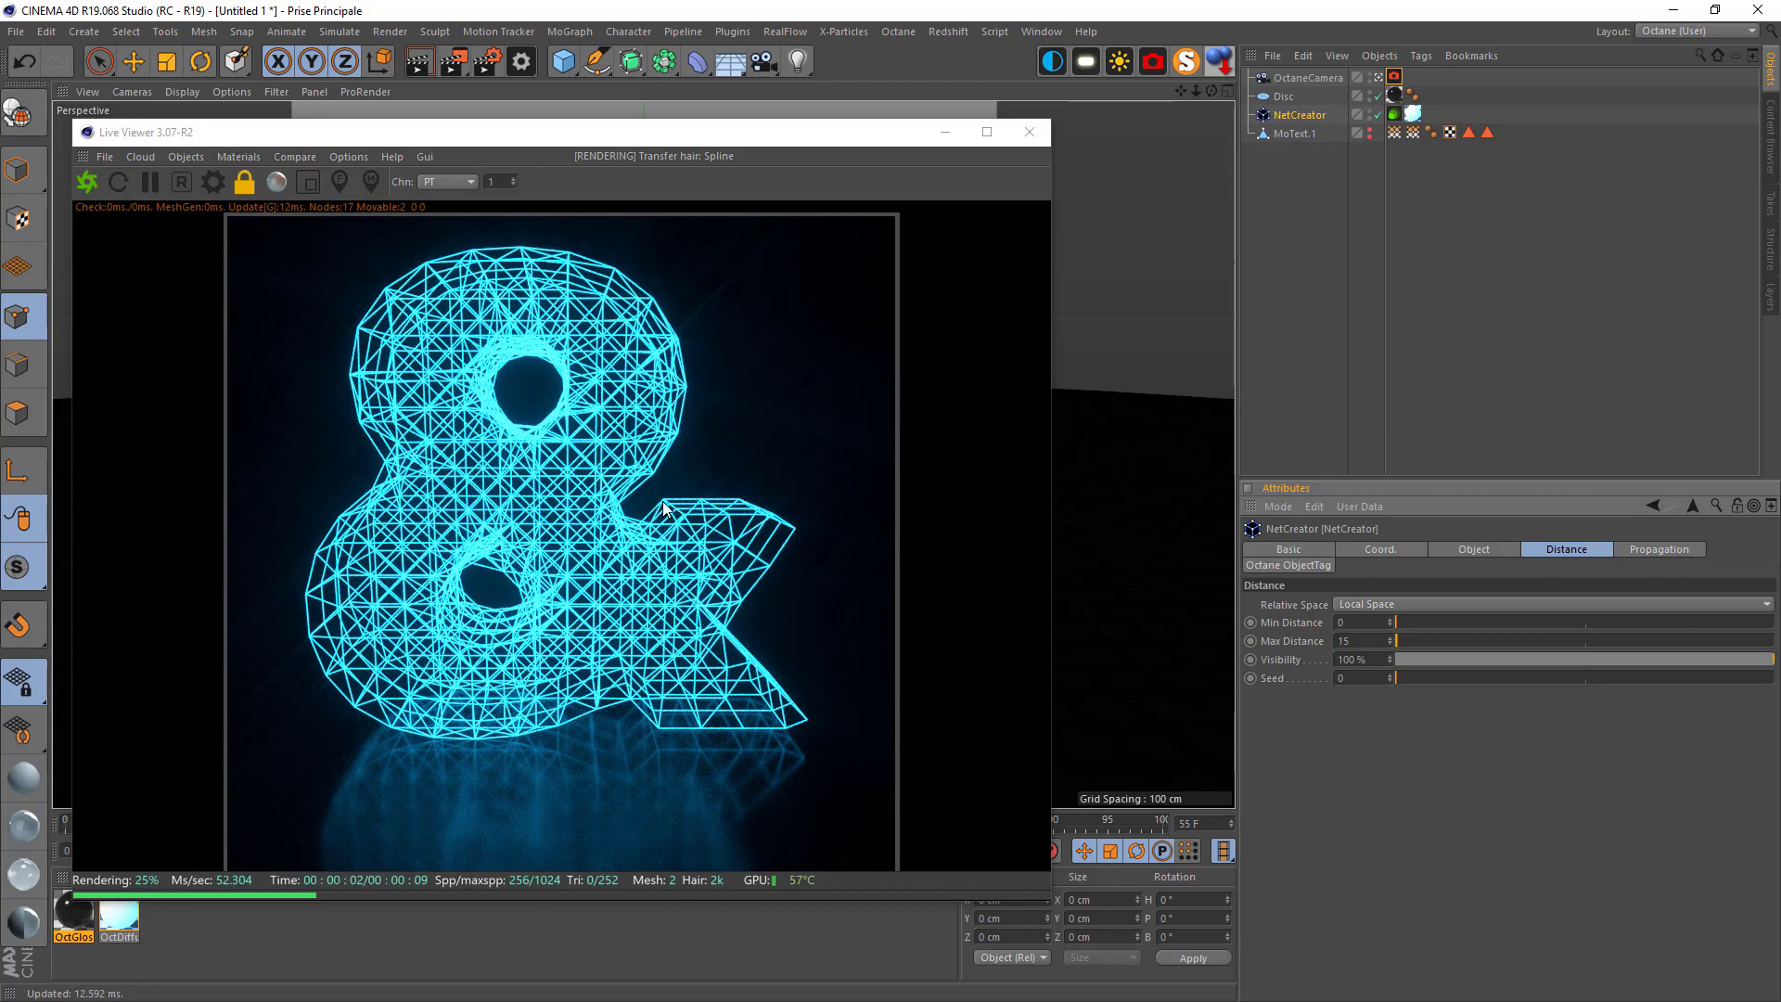
Set the render frame range to All Frames and render to the Picture Viewer
drag(623, 140, 1129, 155)
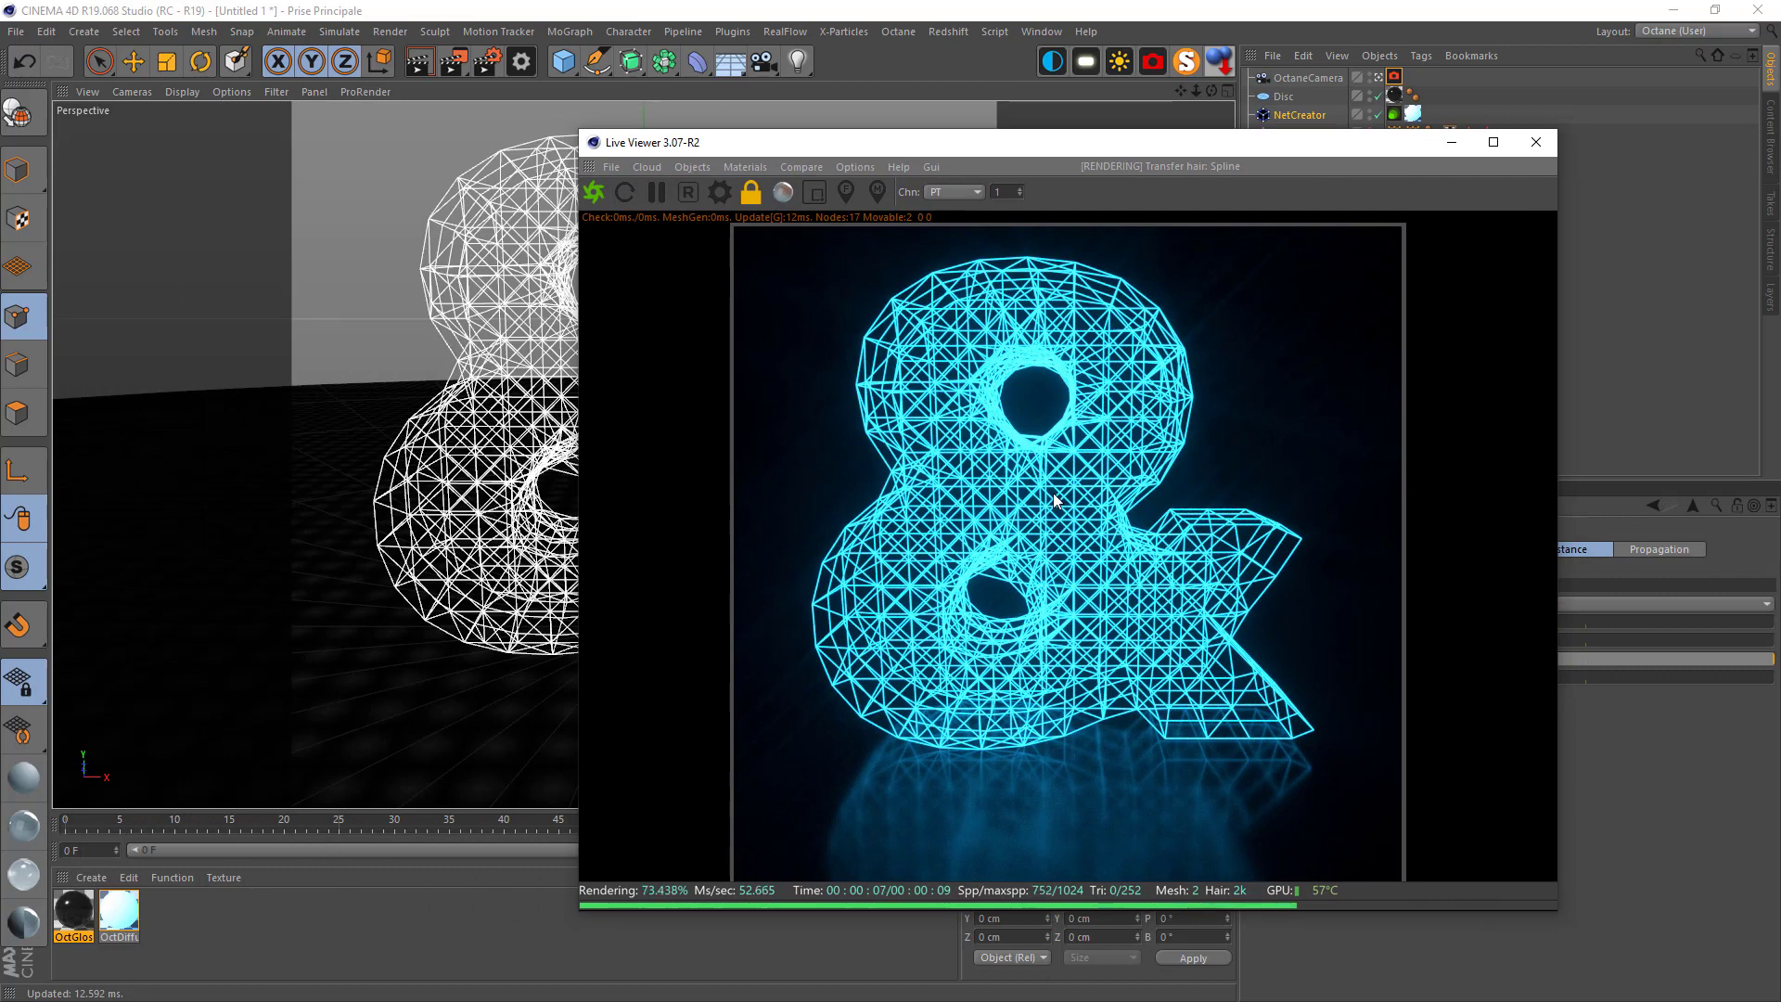
click(486, 69)
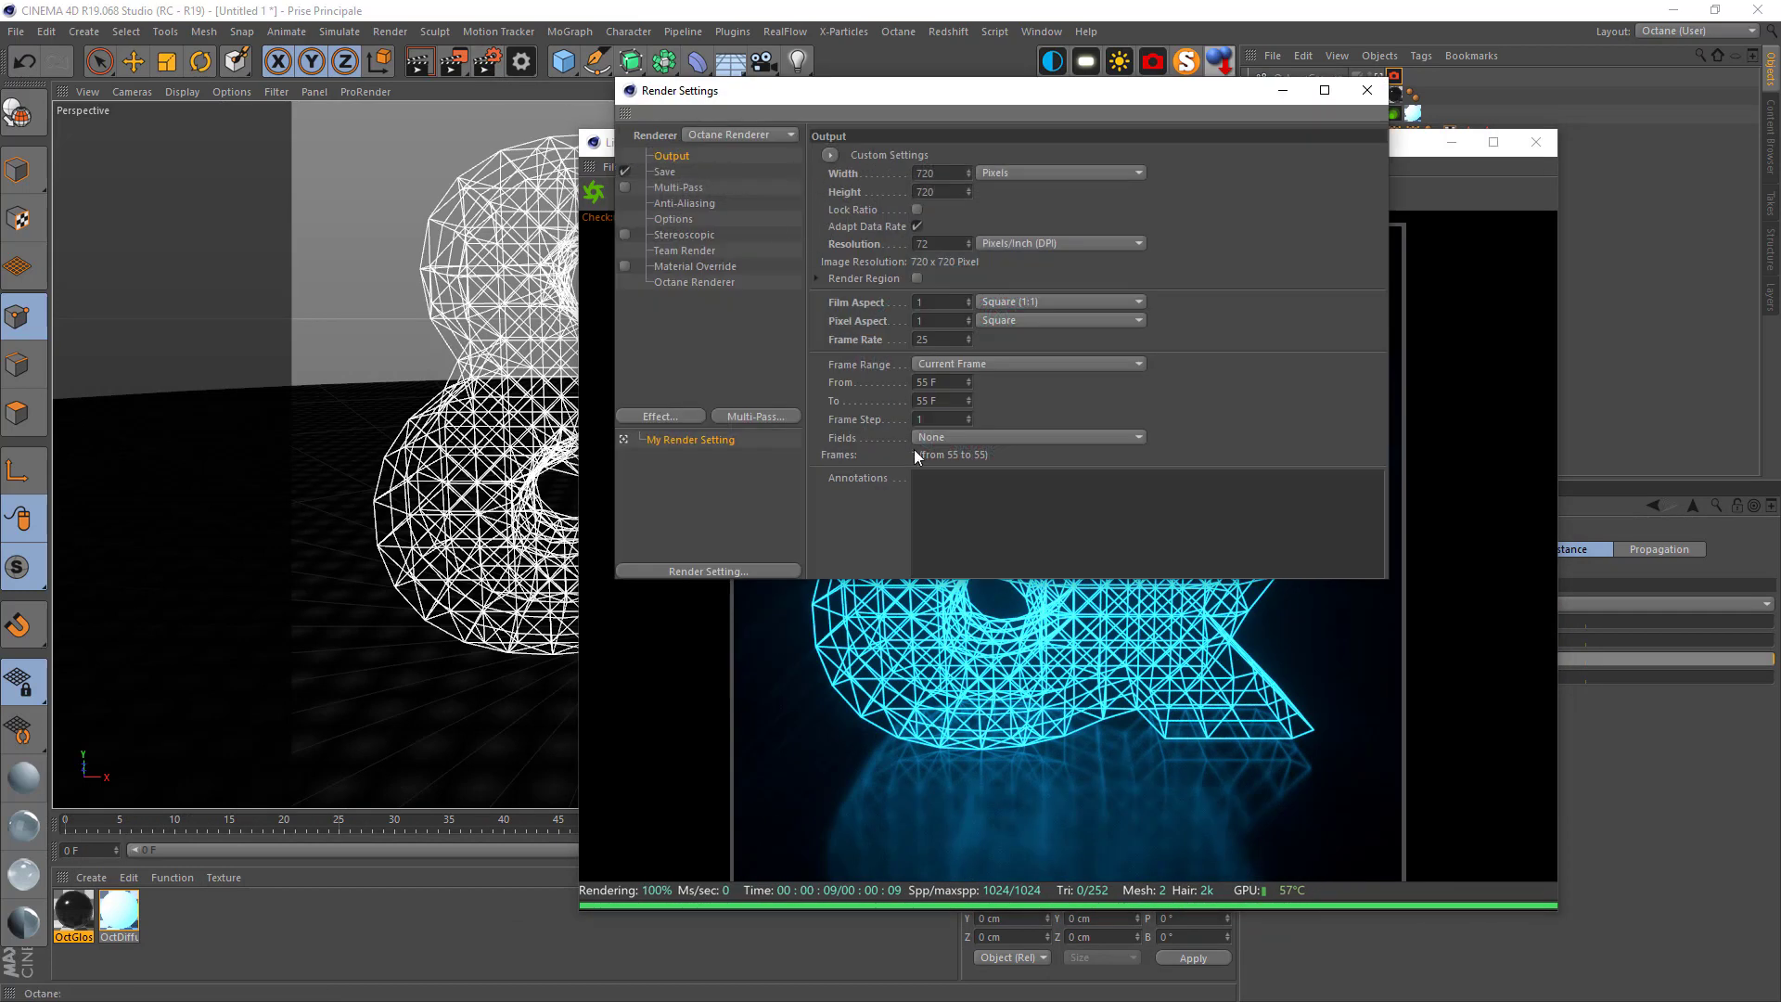
click(927, 366)
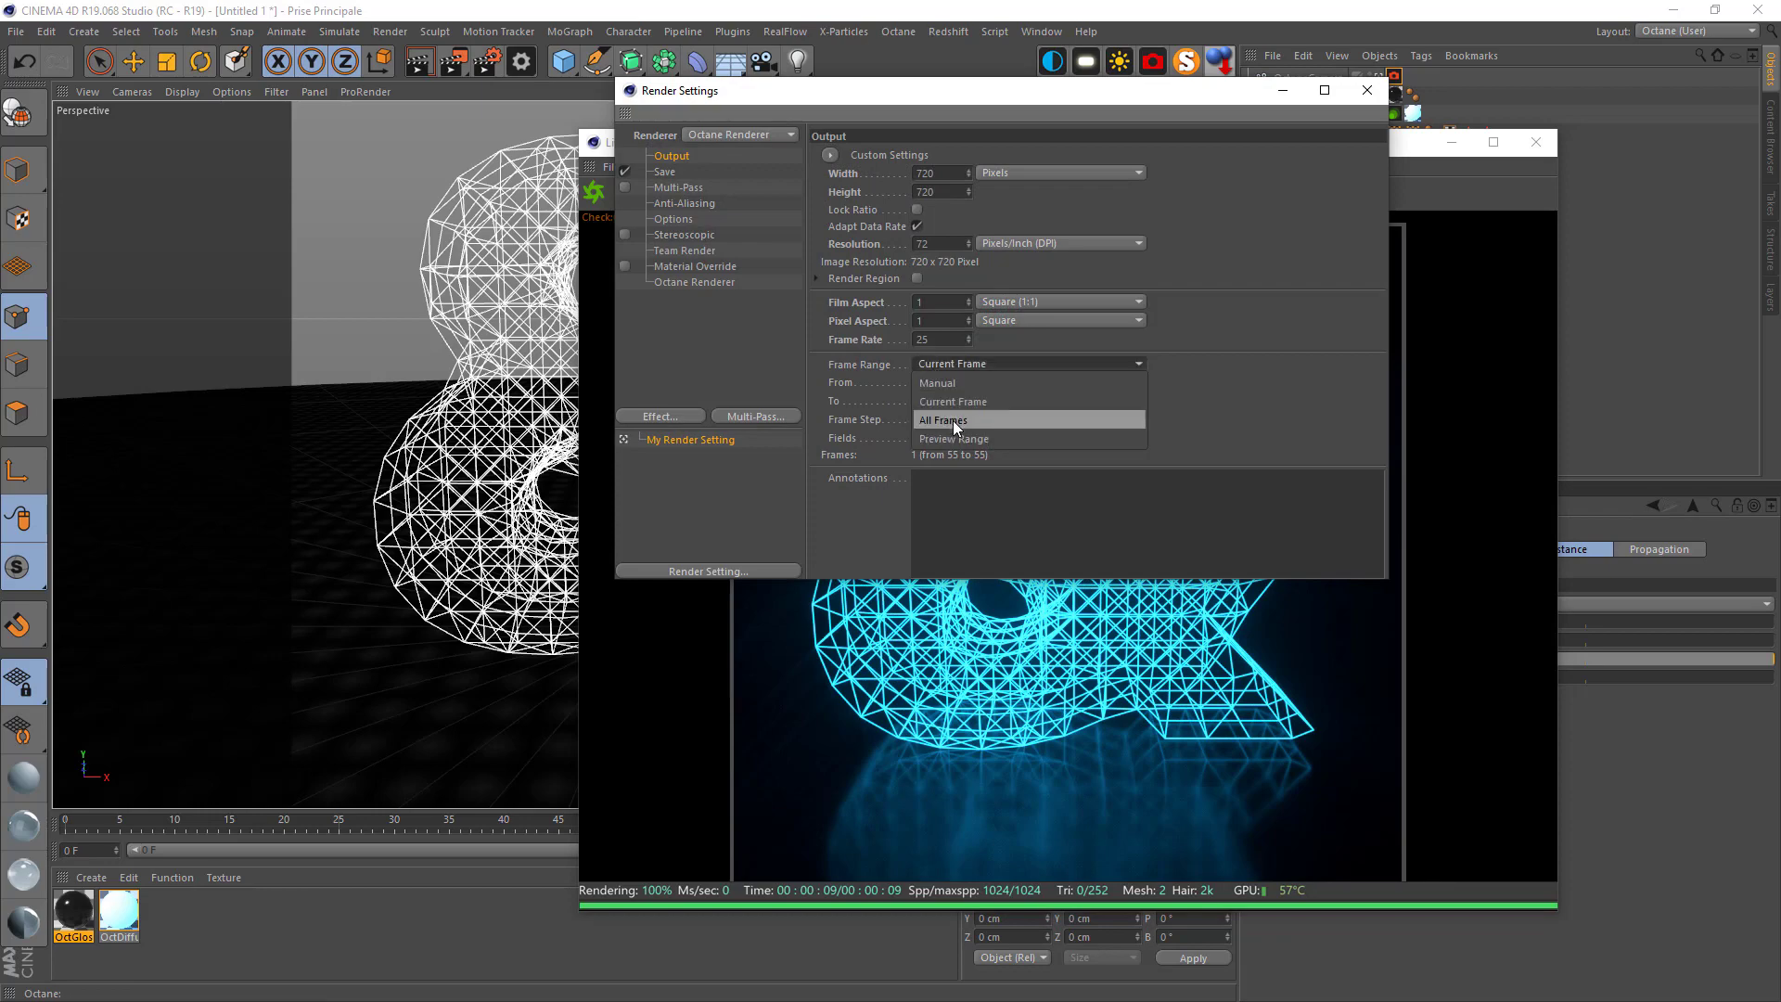
click(960, 417)
click(664, 171)
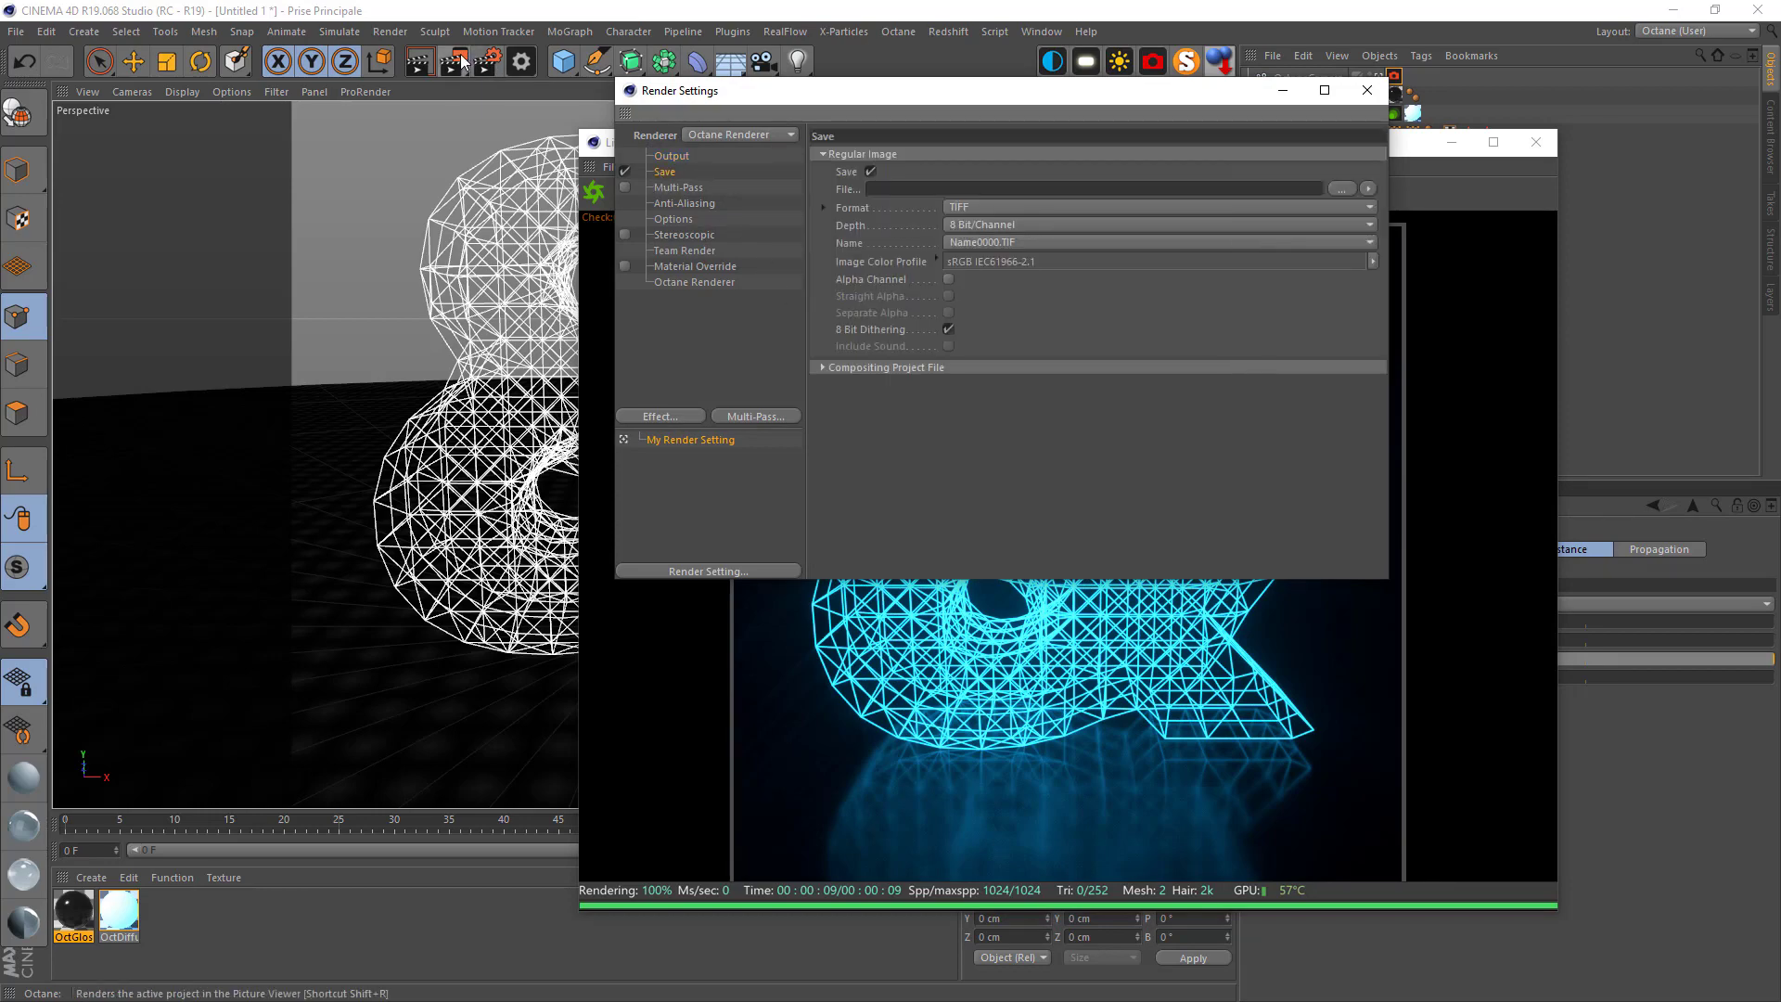
click(454, 62)
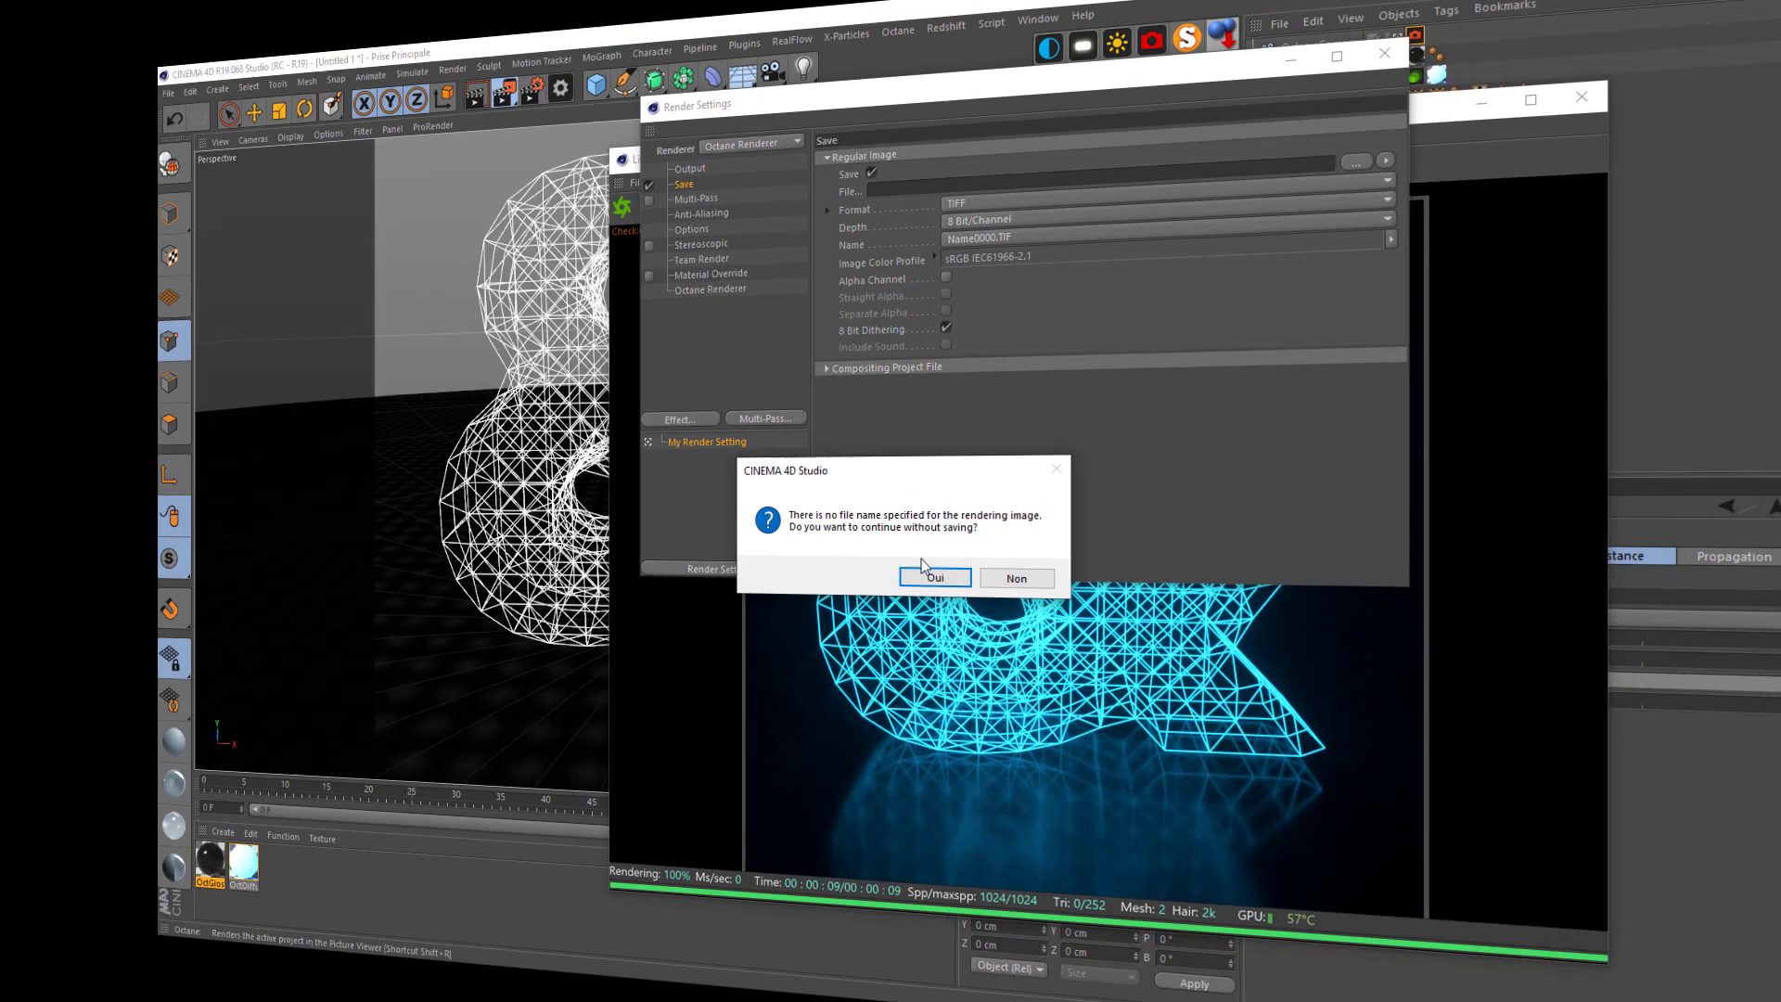
Continue rendering without a save file and play back the 101-frame animation
click(933, 576)
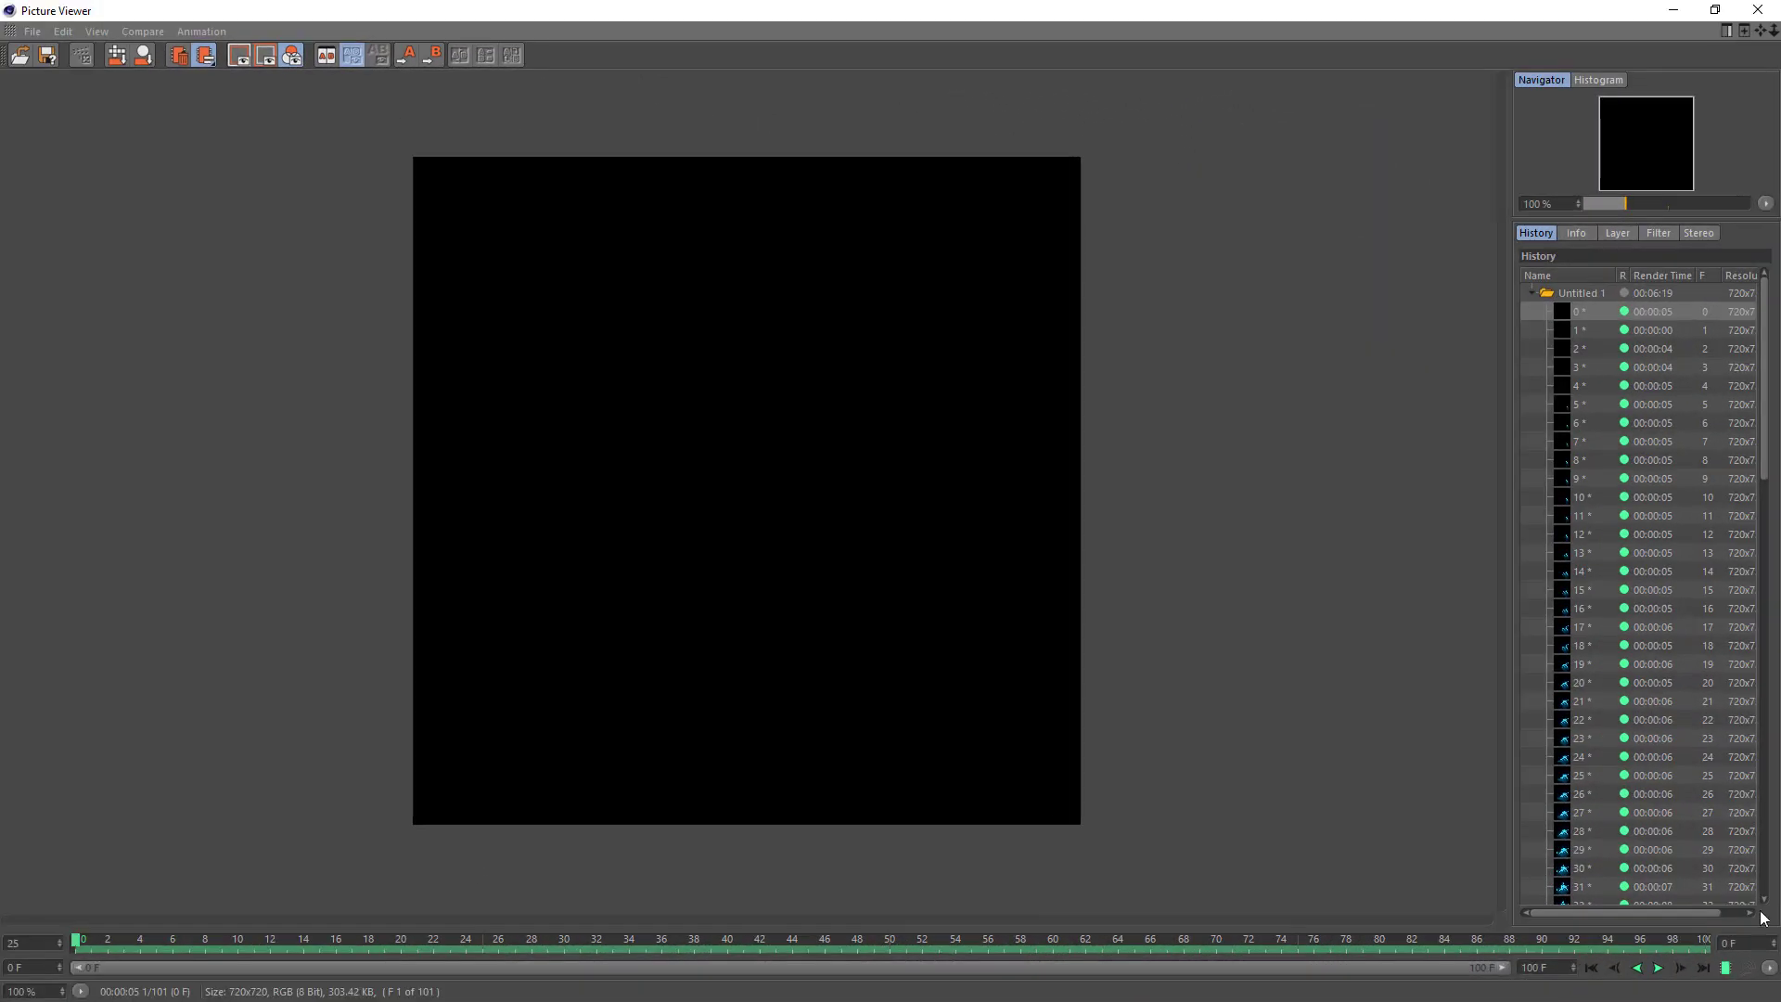
scroll(1660, 781, up, 5)
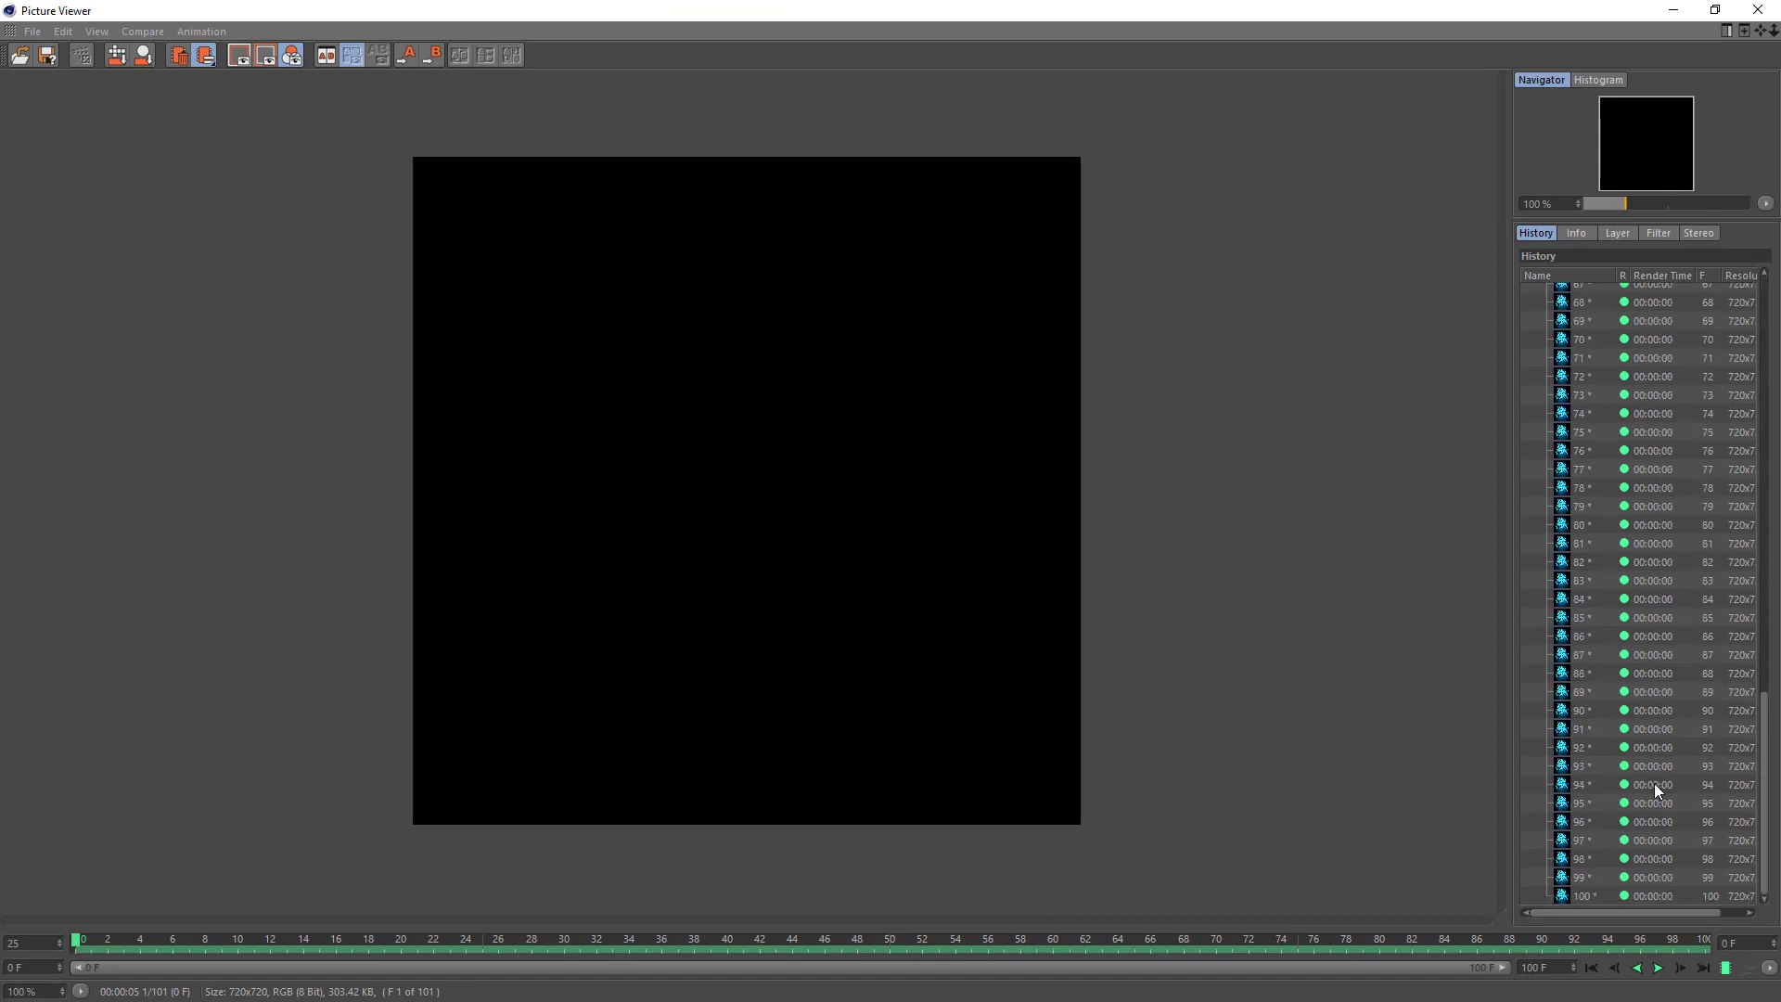
scroll(1653, 783, up, 5)
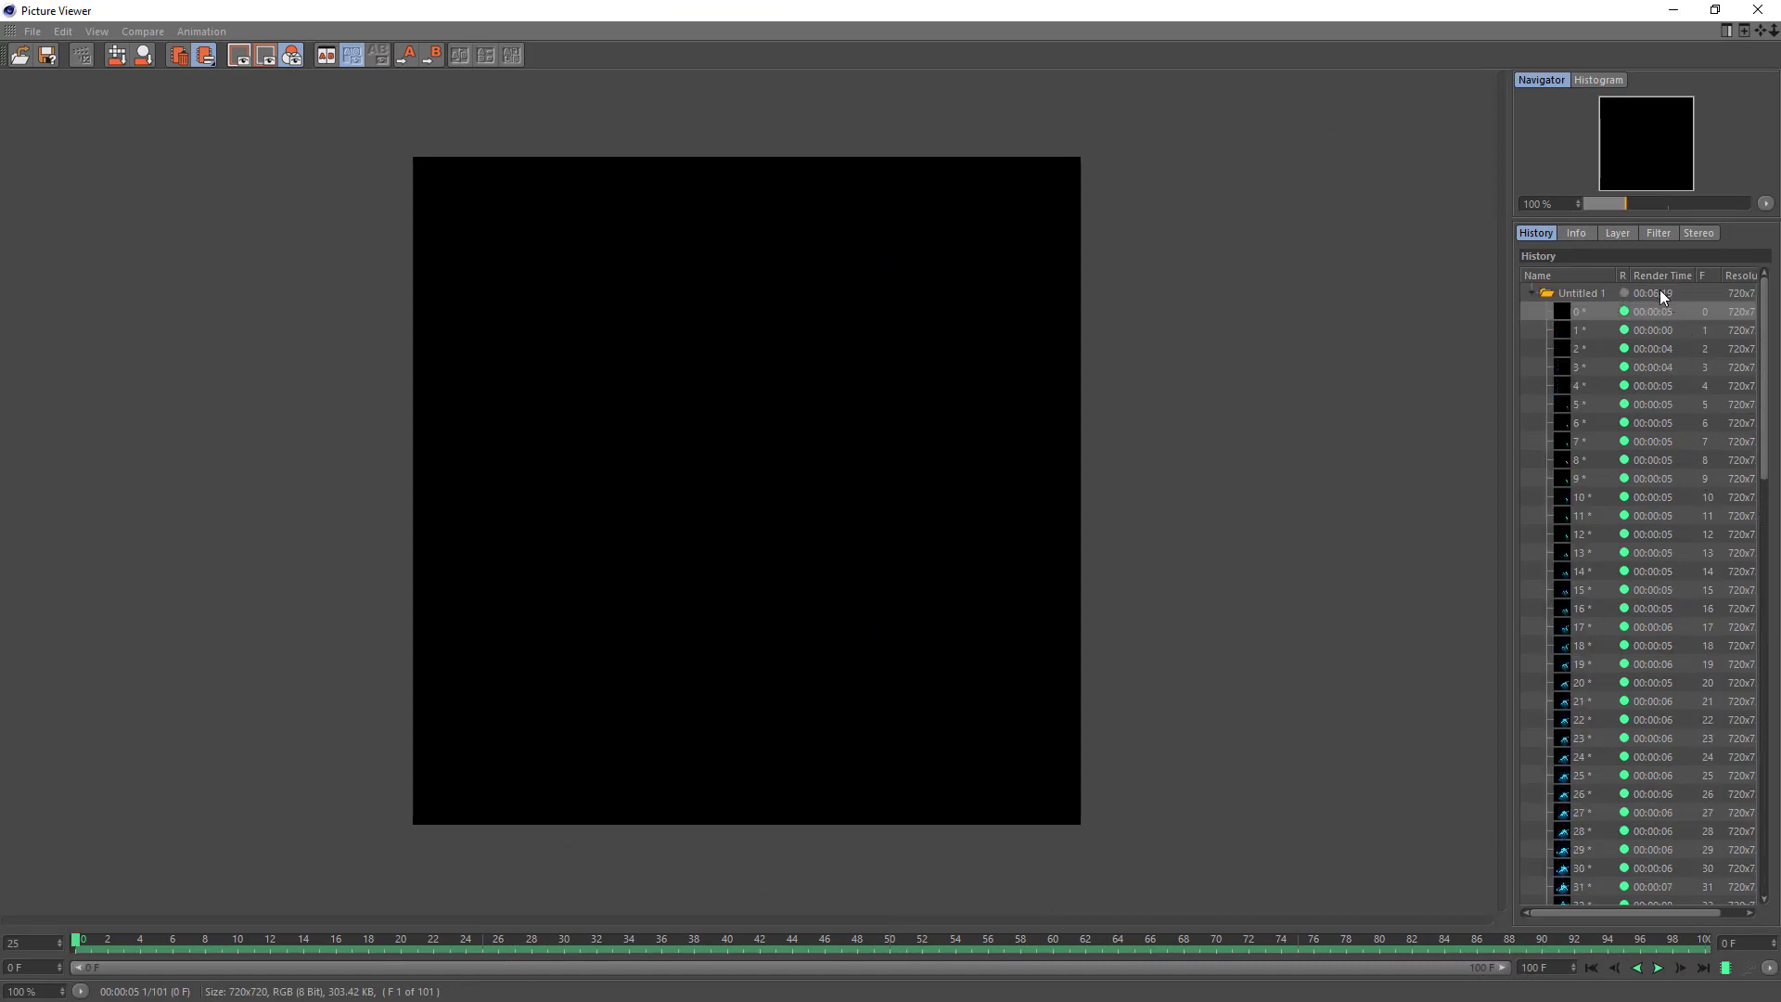
click(1658, 968)
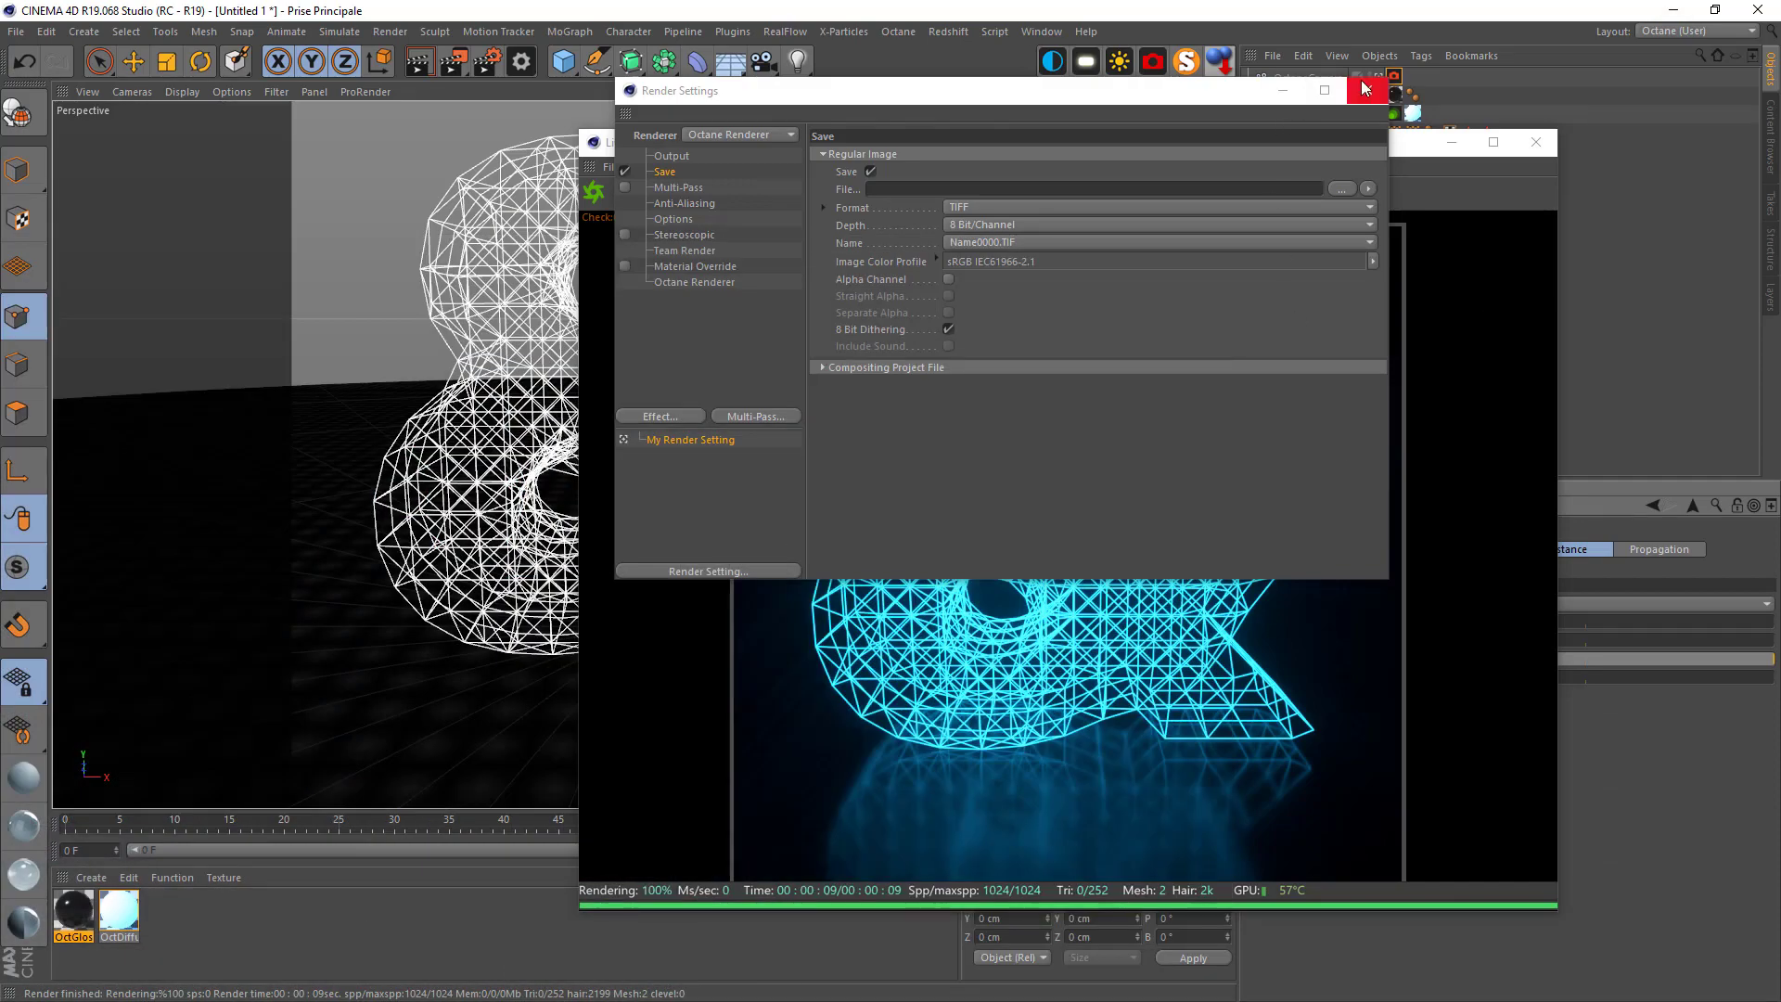
Close the Picture Viewer and live render preview, then select the NetCreator
click(1367, 91)
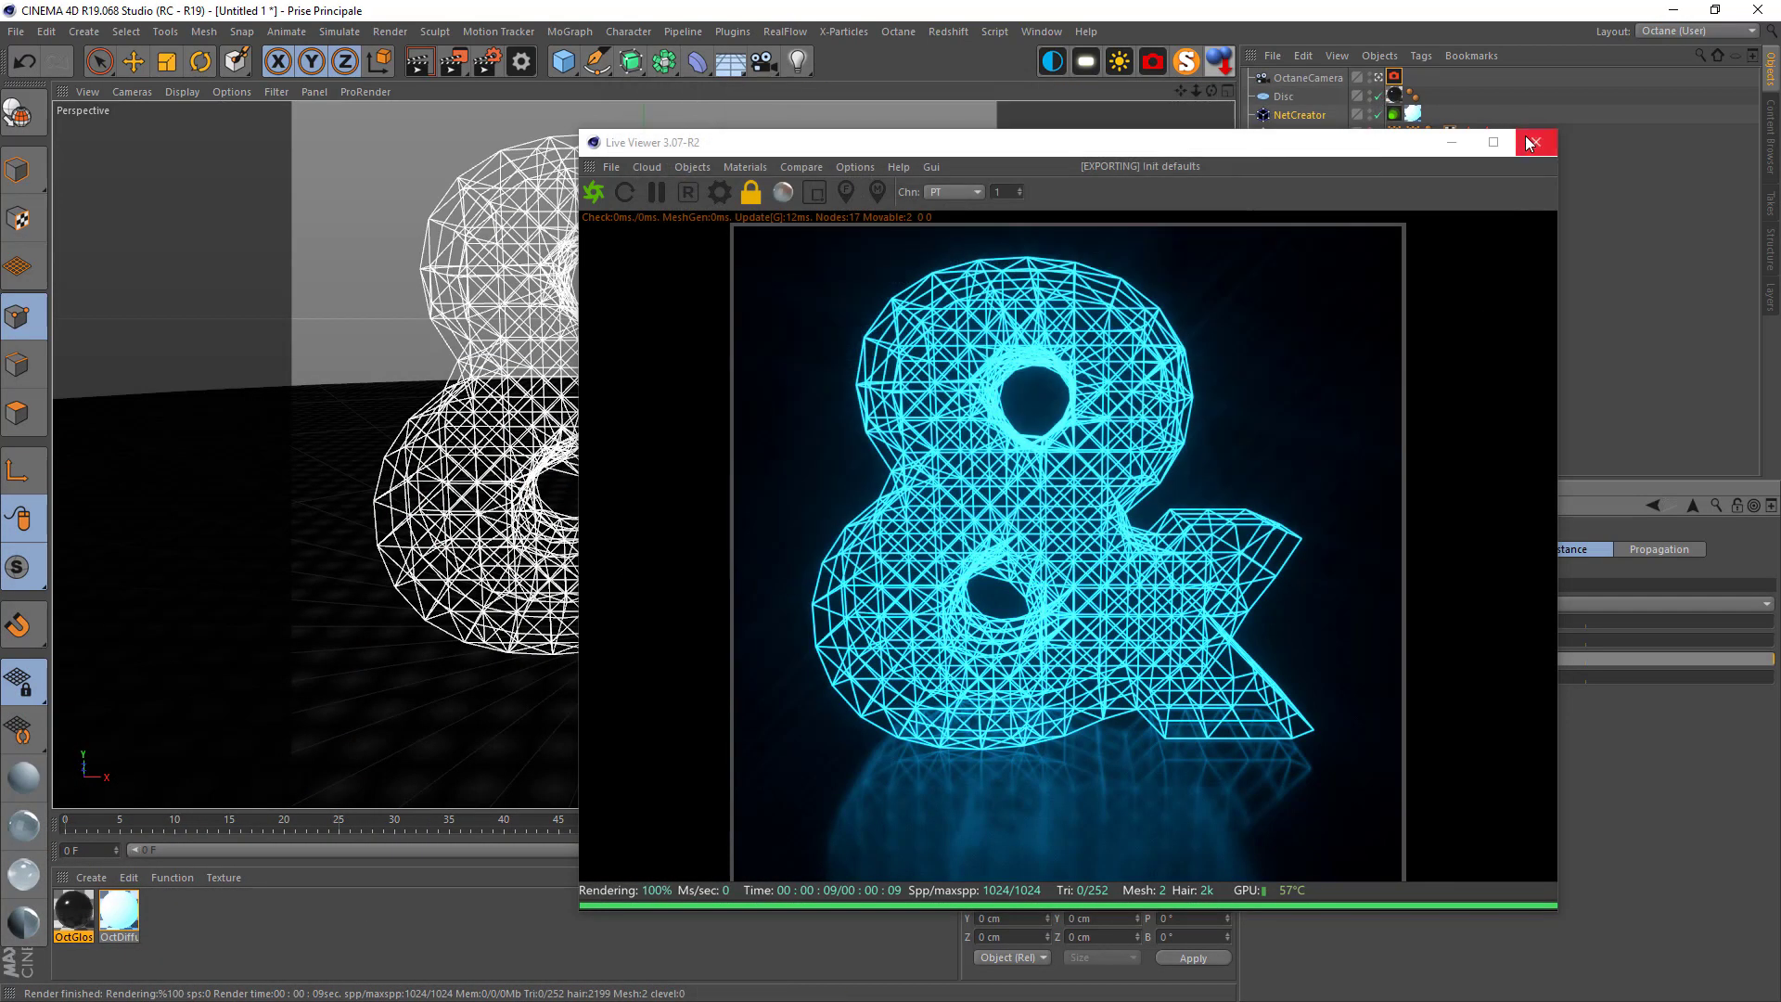
click(1537, 141)
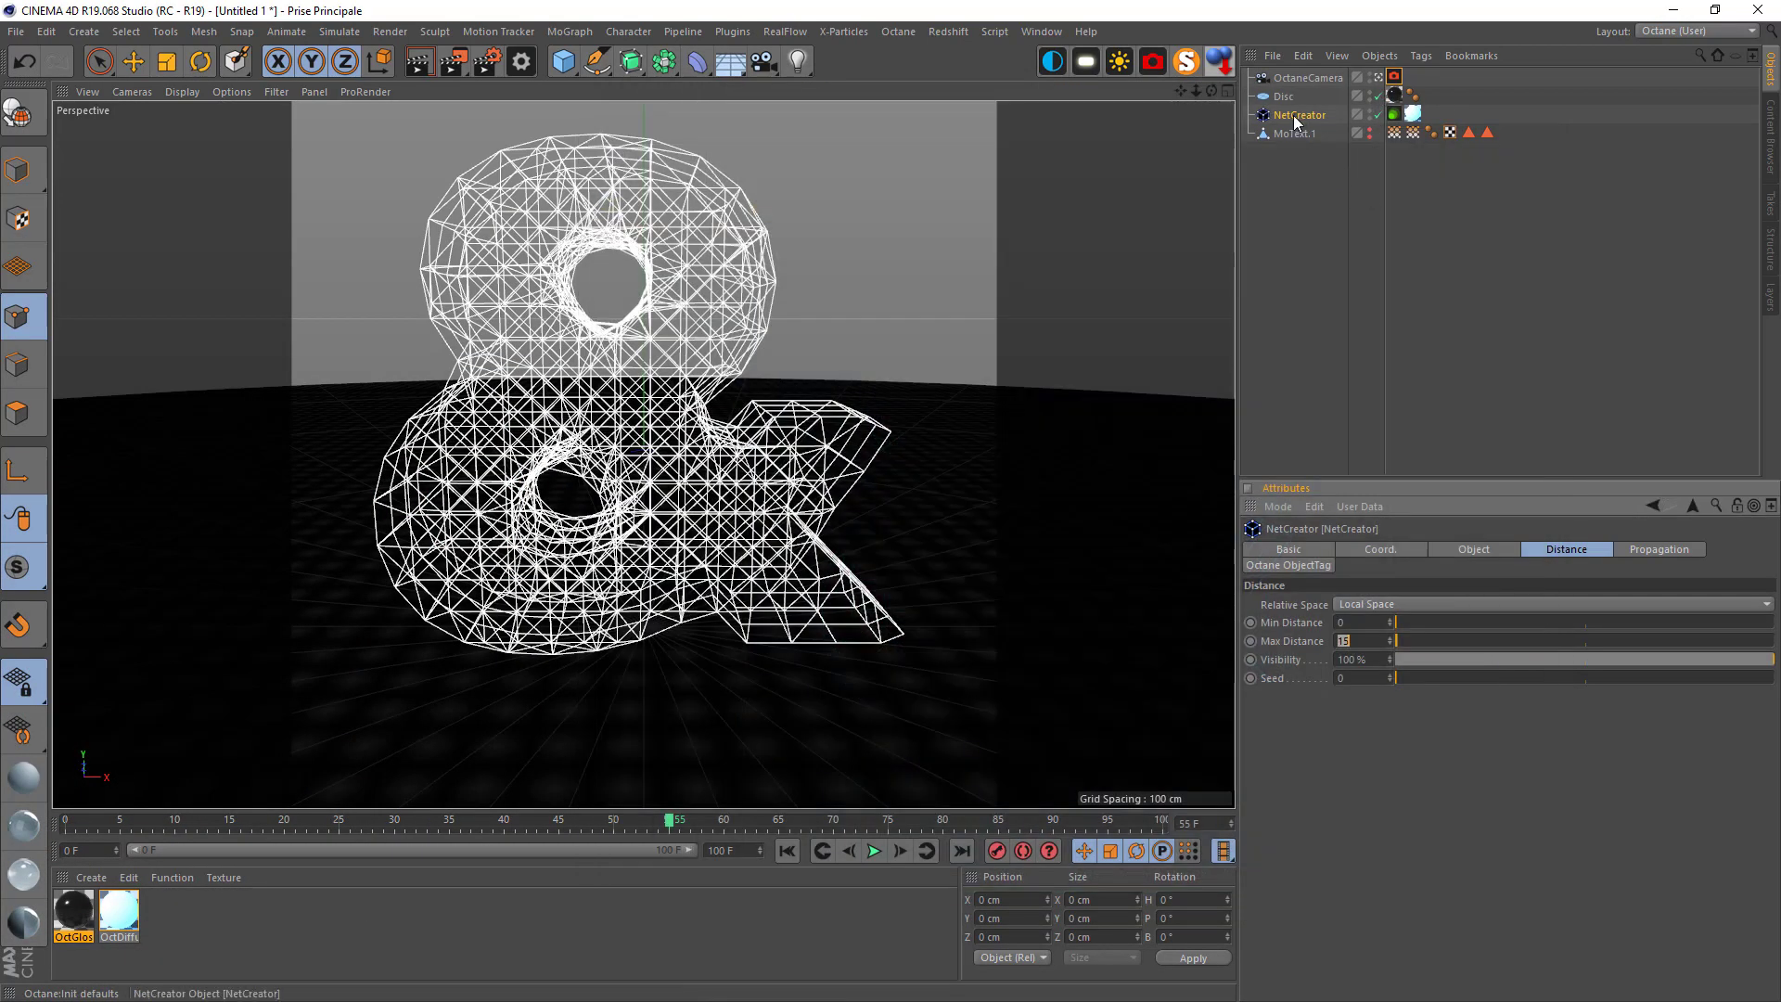
click(1293, 116)
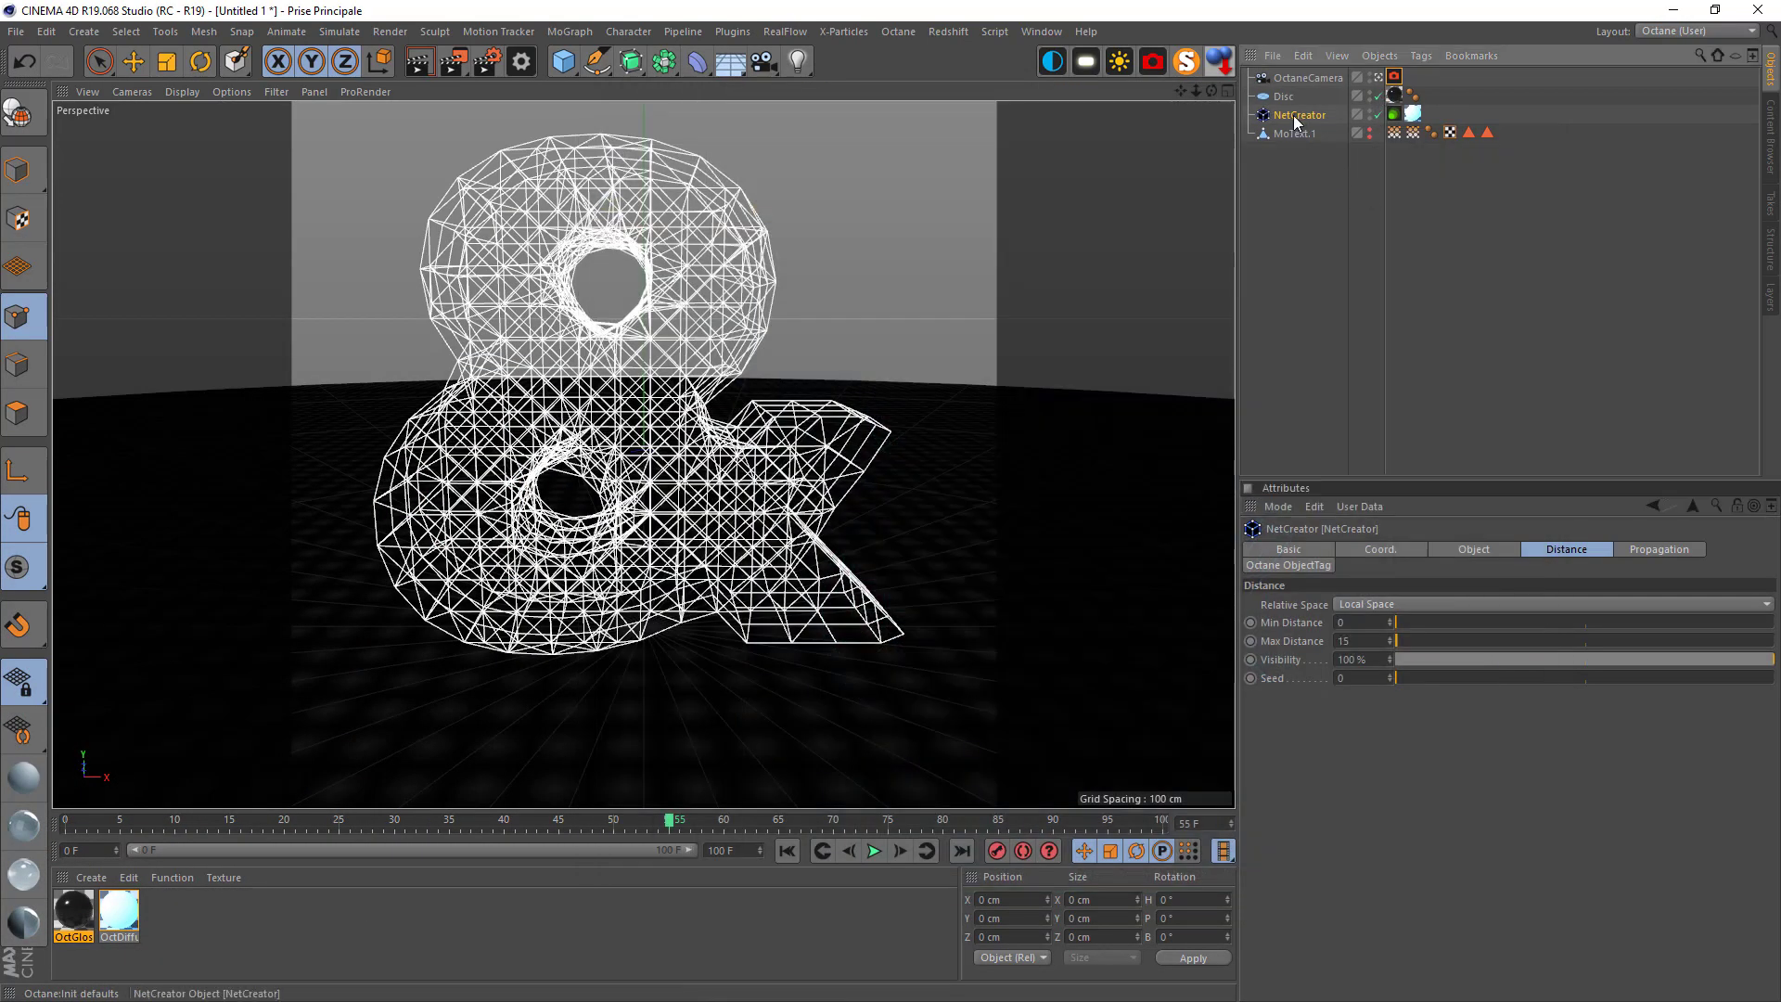
Check NetCreator's propagation Speed and Strength (8), then show its Object properties
click(1643, 549)
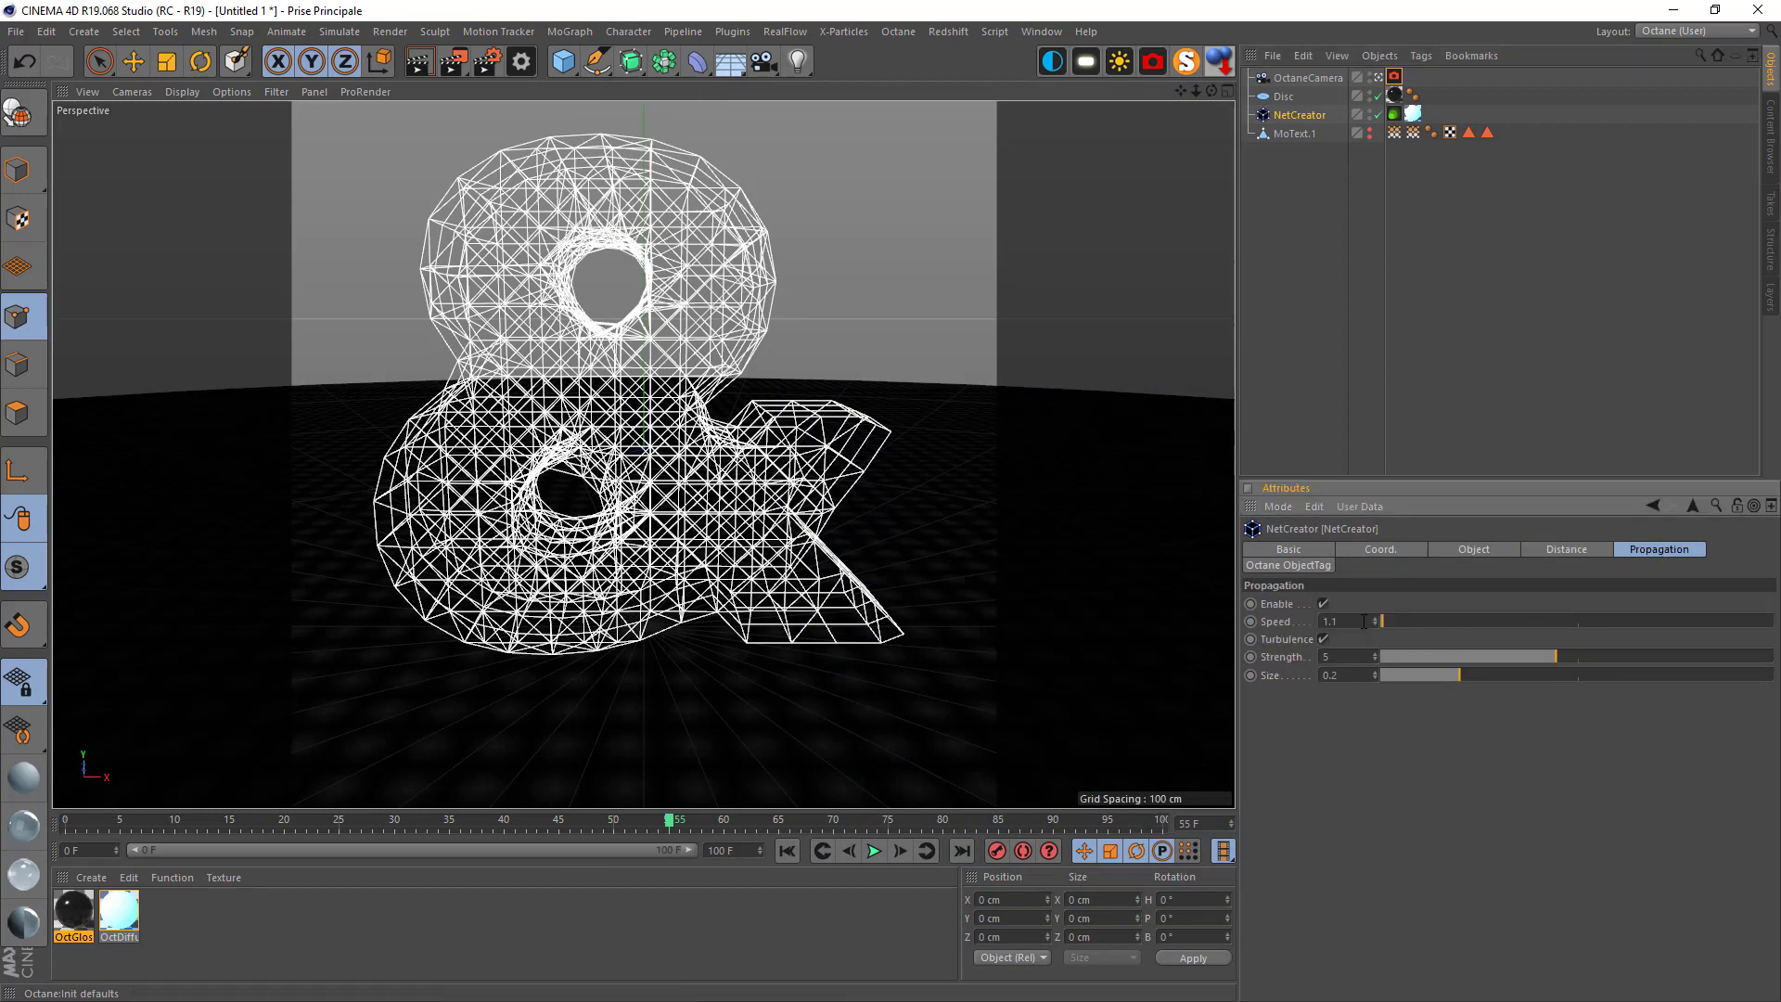
double_click(1332, 621)
double_click(1342, 658)
click(1325, 655)
click(1464, 552)
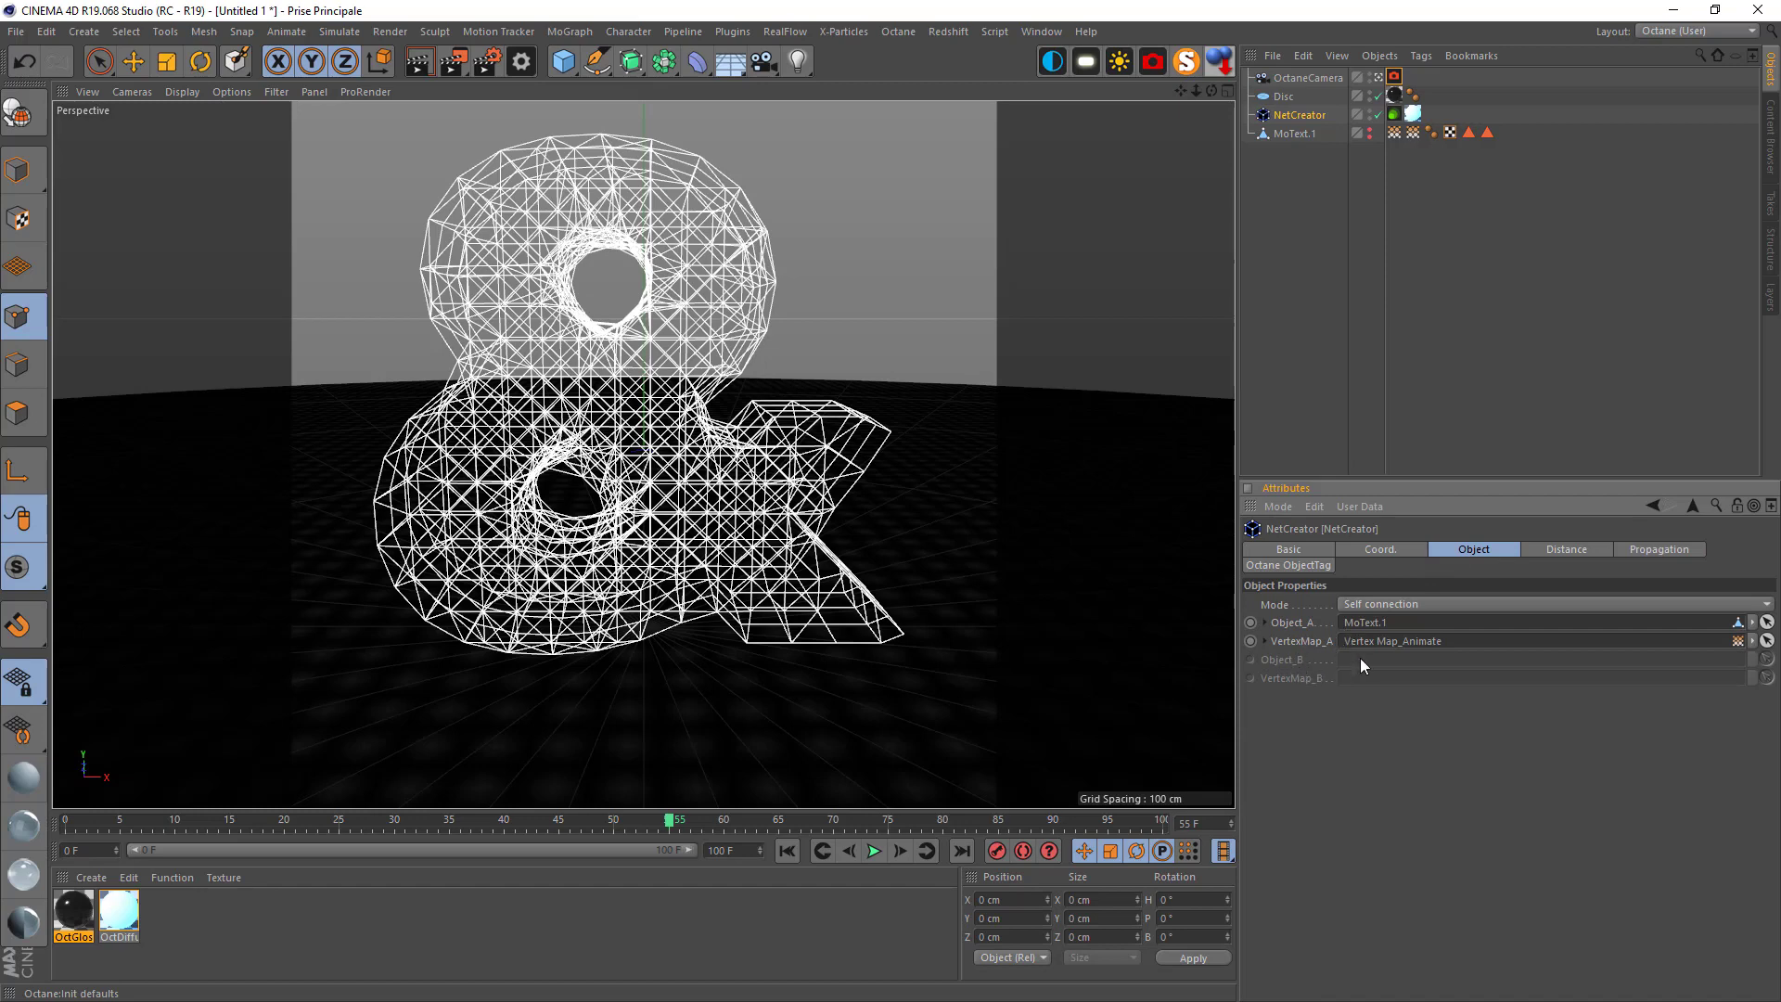
Switch NetCreator's Mode to A-B Connection, adding an empty Object_B slot
click(1361, 605)
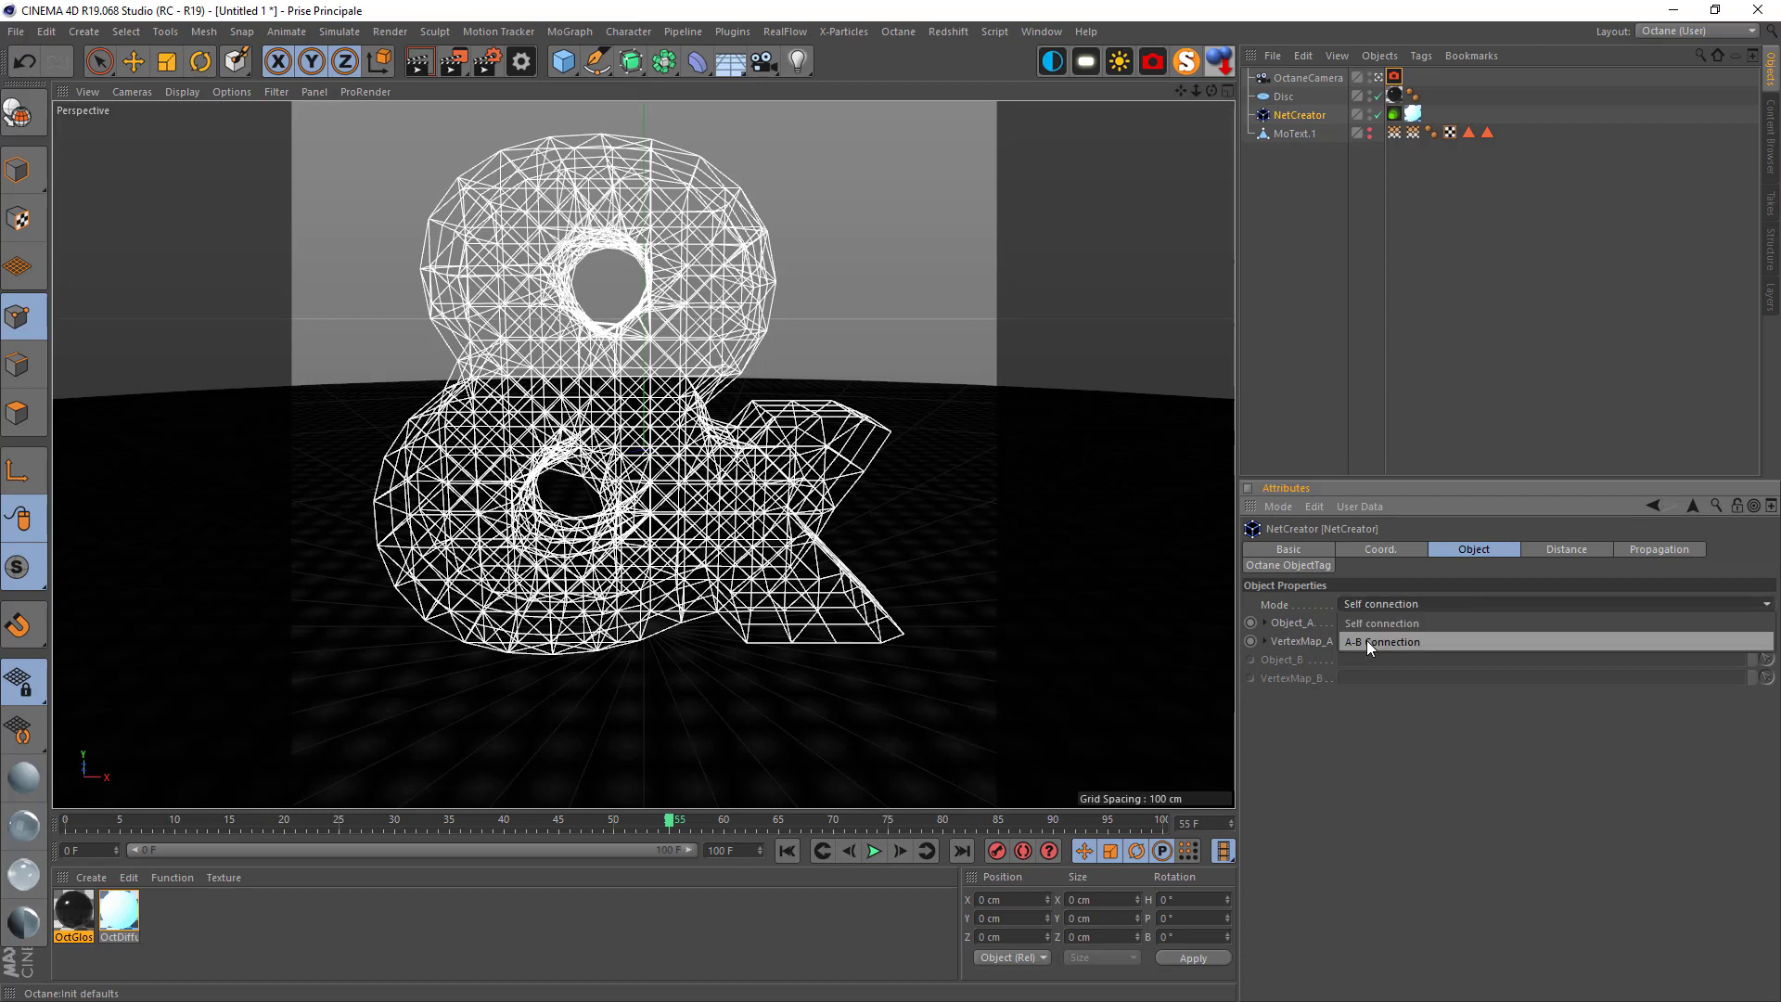
click(1366, 640)
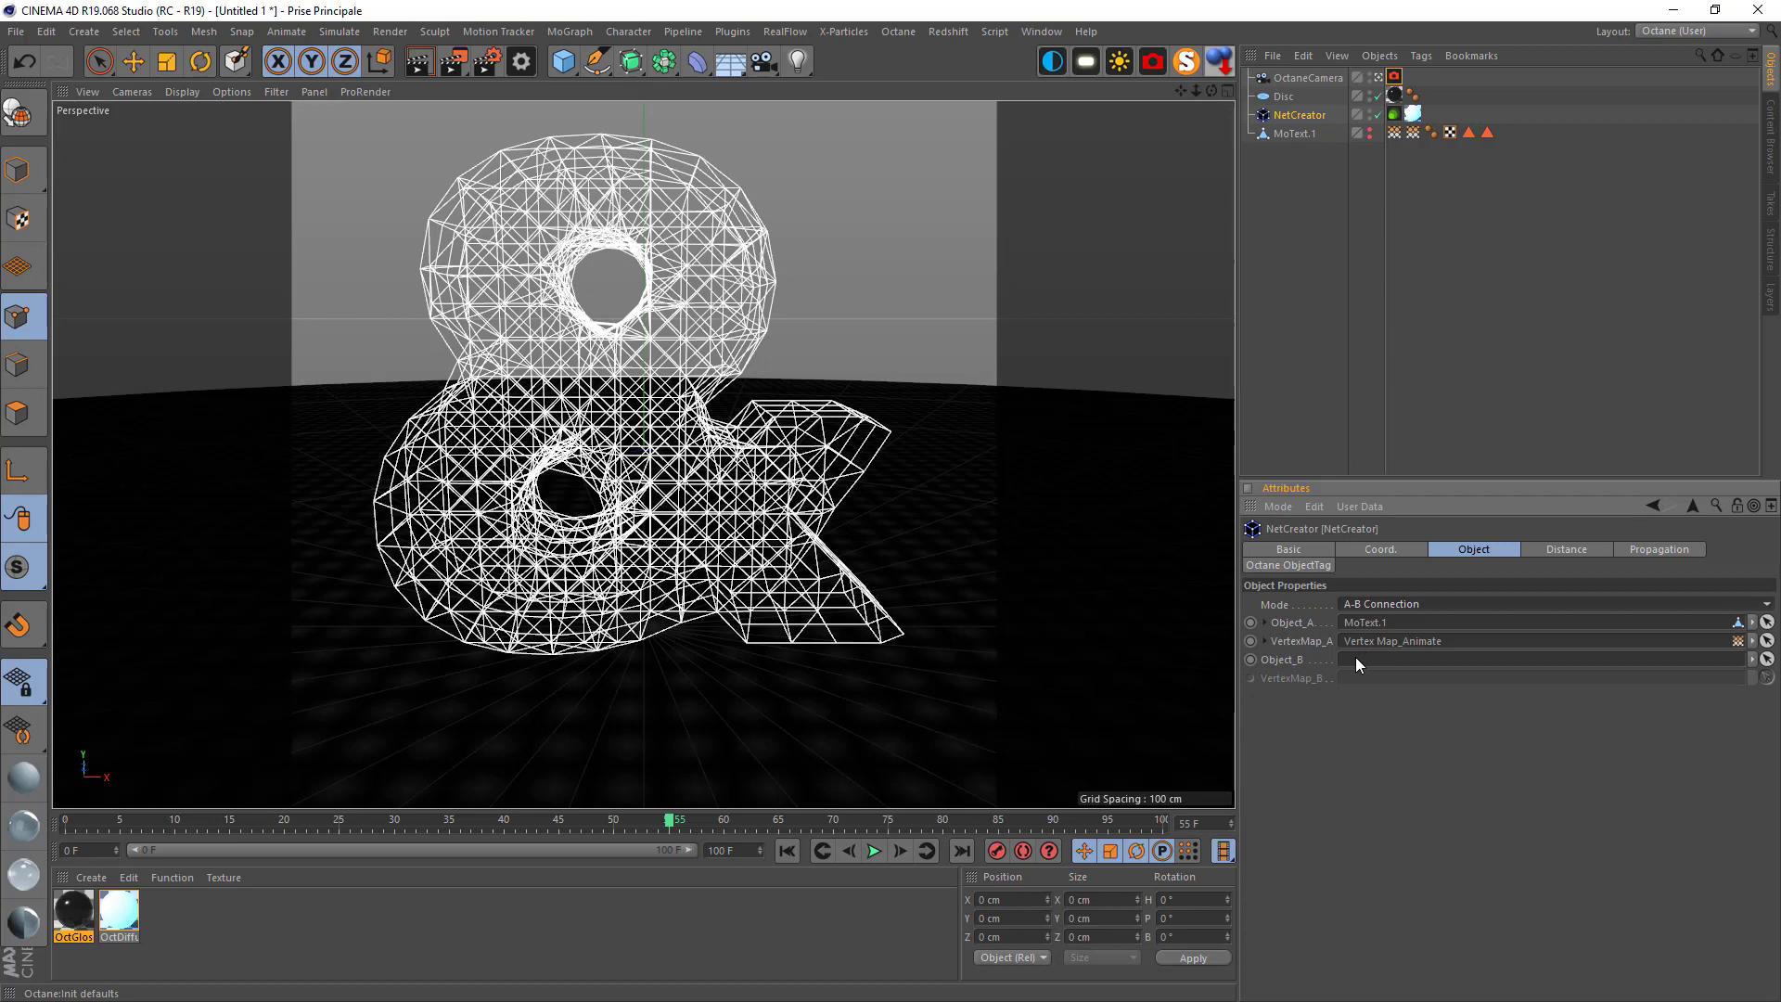